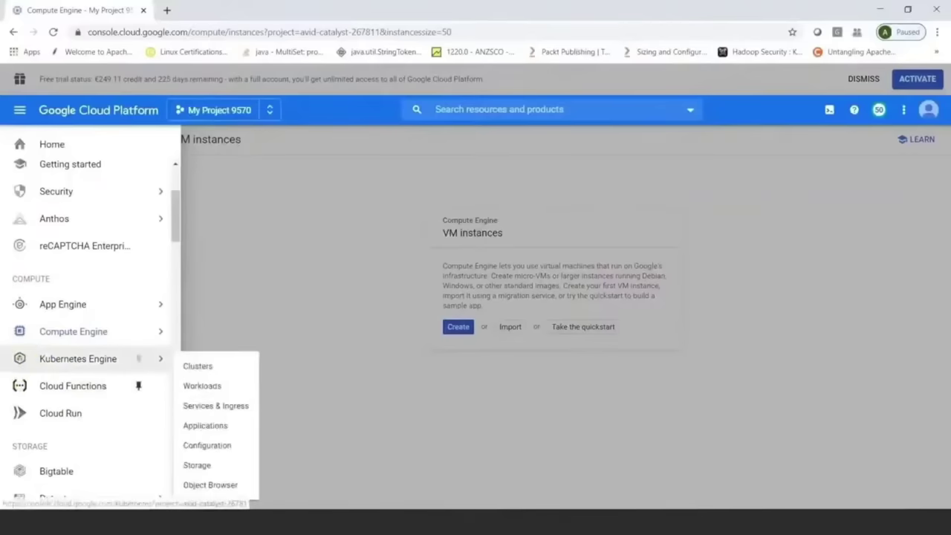
Go to Compute Engine VM instances and start a new VM (instance-1, n1-standard-1).
mouse_move(140, 304)
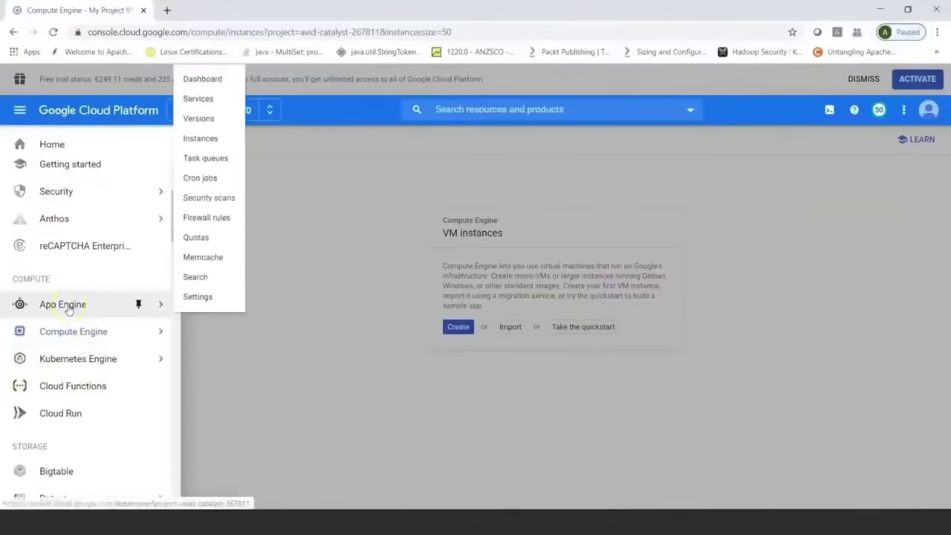
mouse_move(70, 331)
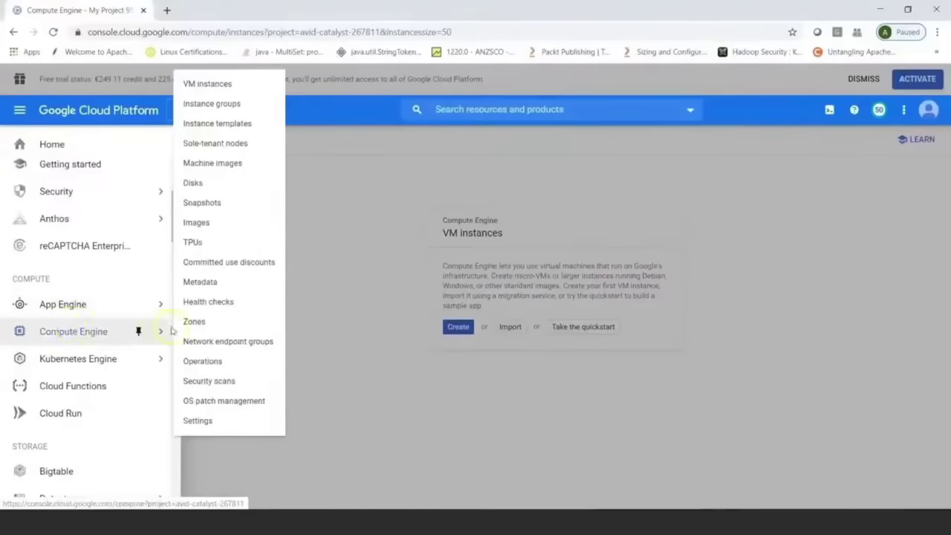
left_click(207, 84)
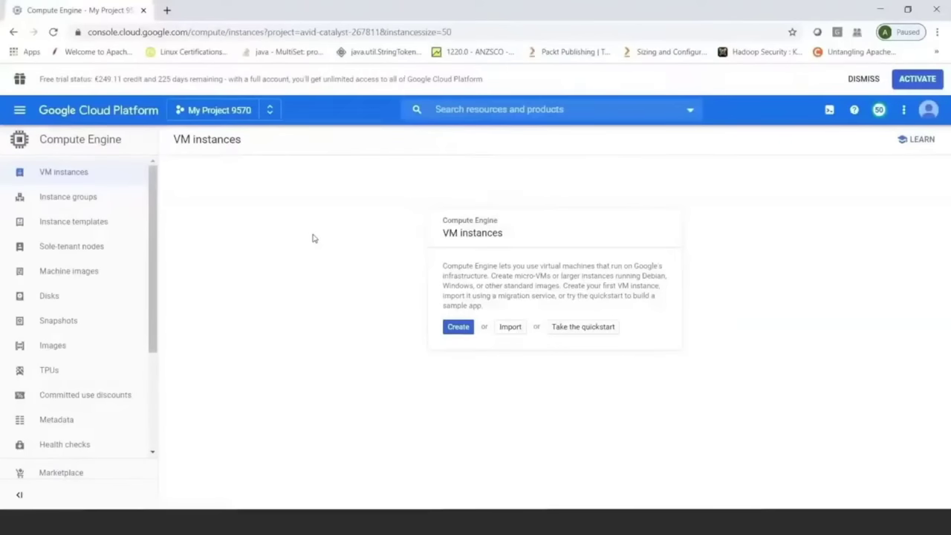
left_click(454, 331)
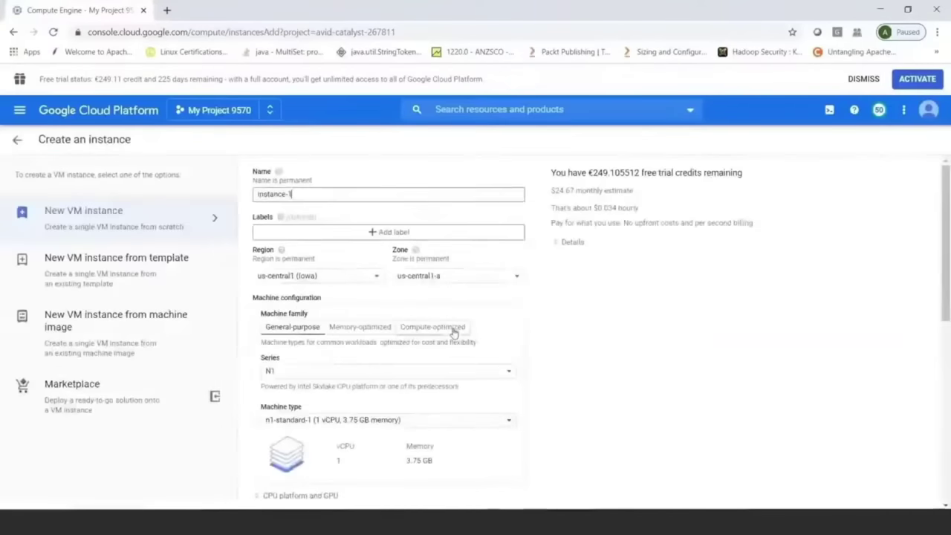
Check the New VM from template option, then view the Instance templates list (instemp, mytemp2).
left_click(304, 195)
left_click(185, 270)
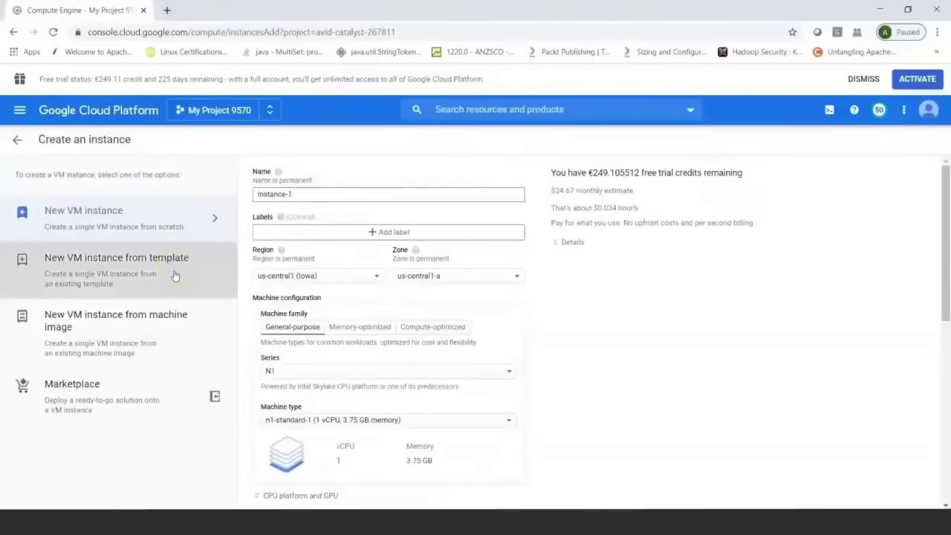
left_click(175, 277)
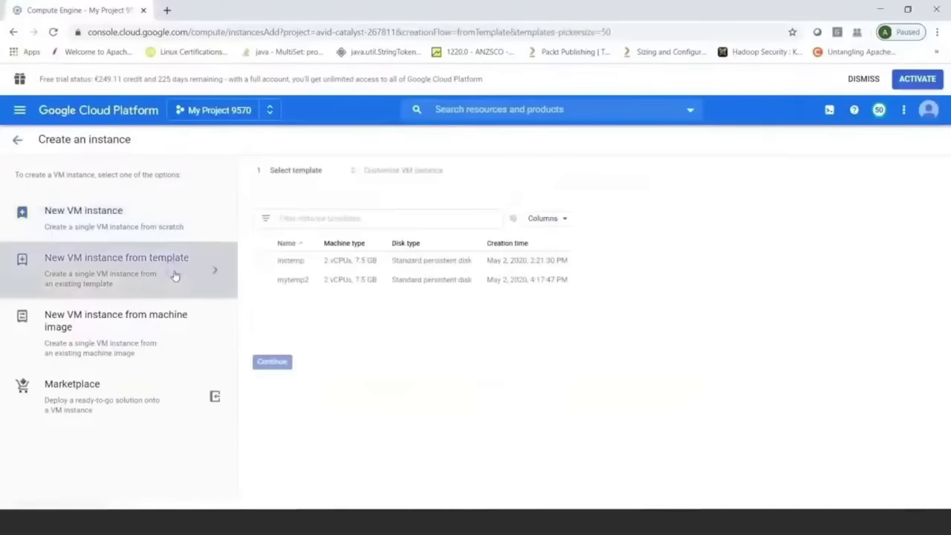
left_click(375, 334)
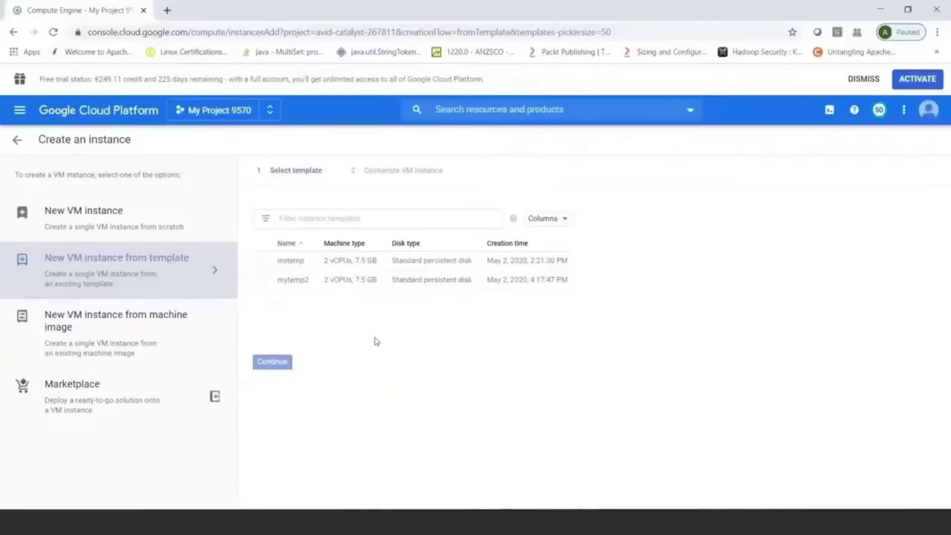
left_click(17, 140)
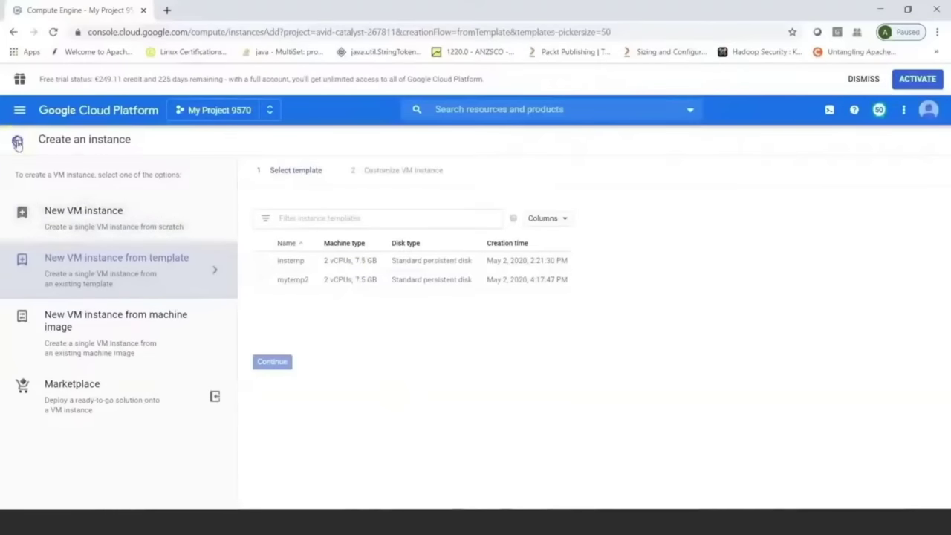
left_click(66, 226)
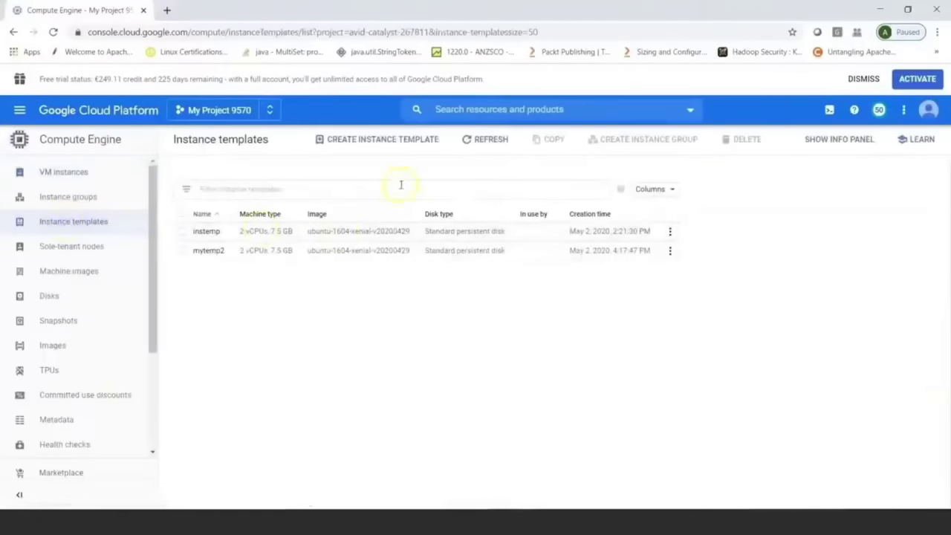
Start a new instance template and name it templinst.
left_click(385, 140)
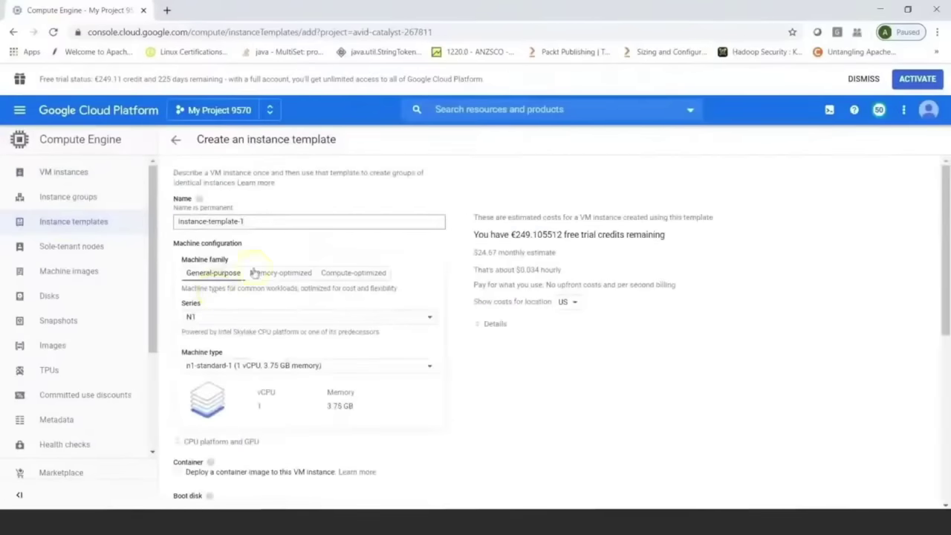
left_click(277, 221)
triple_click(269, 221)
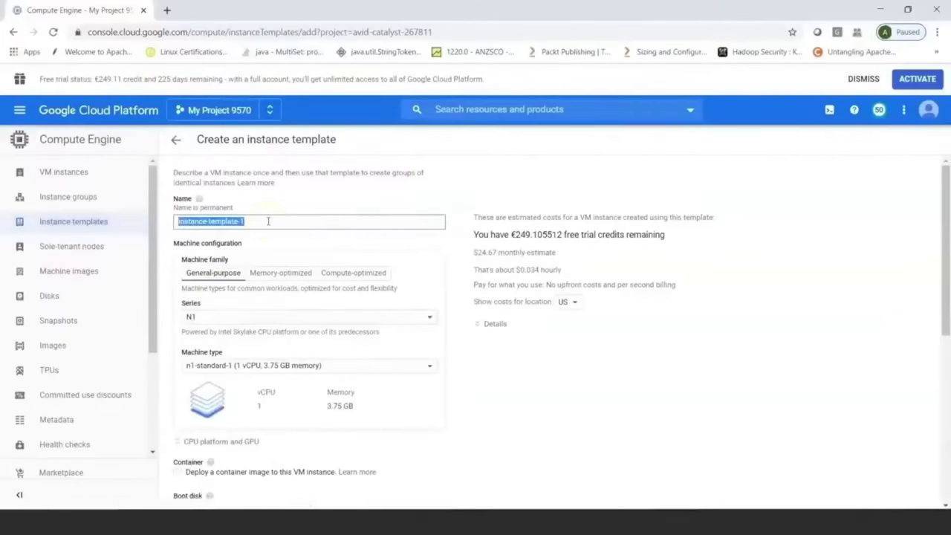
type("templ")
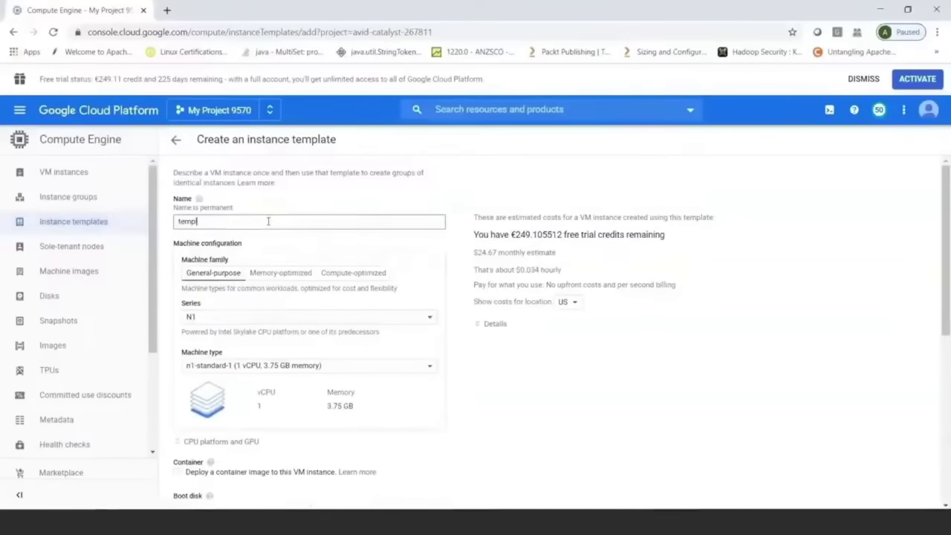
type("inst")
left_click(237, 249)
Compare the Memory- and Compute-optimized families, then return to General-purpose.
scroll(235, 253, "down", 1)
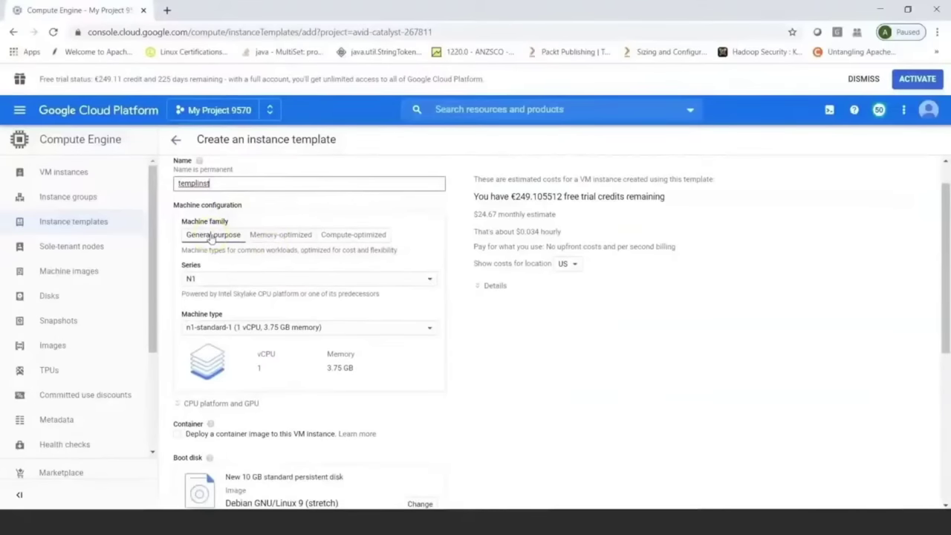
left_click(287, 235)
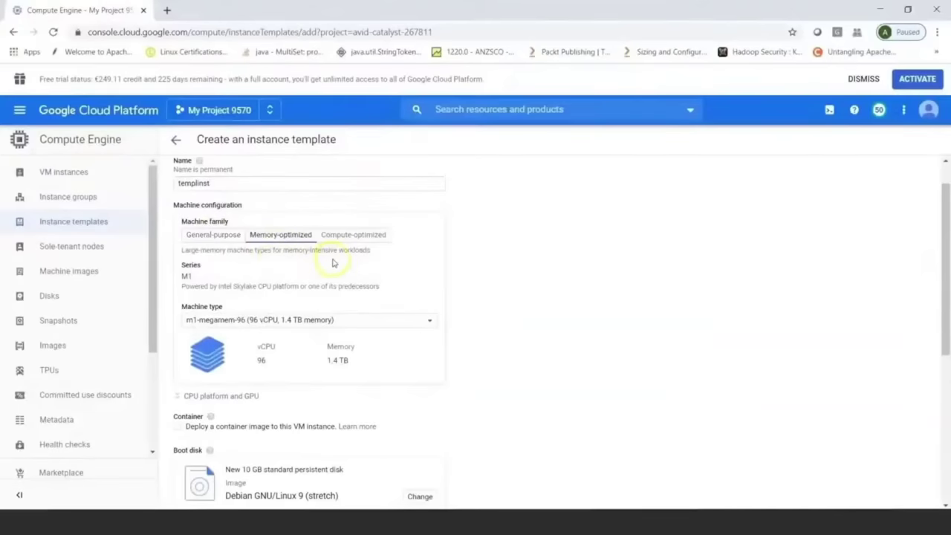
left_click(361, 236)
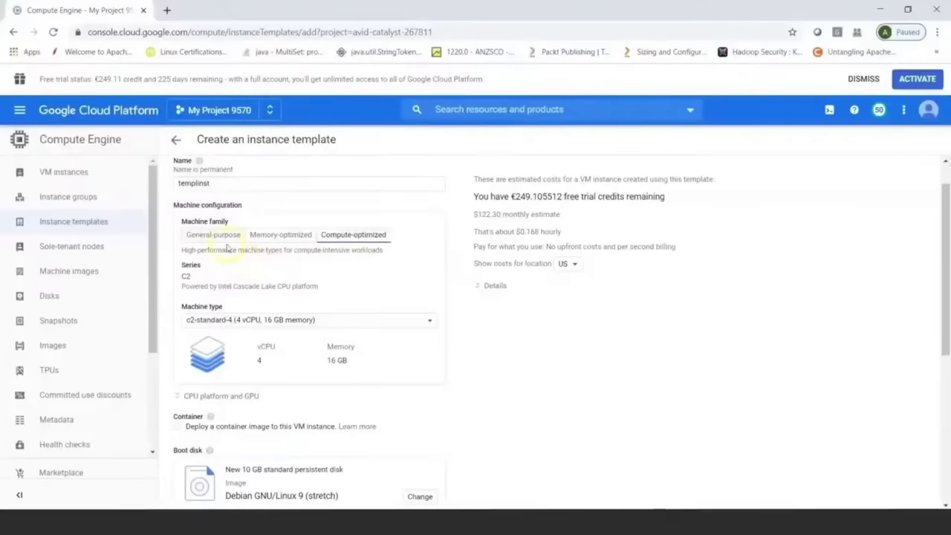
left_click(221, 236)
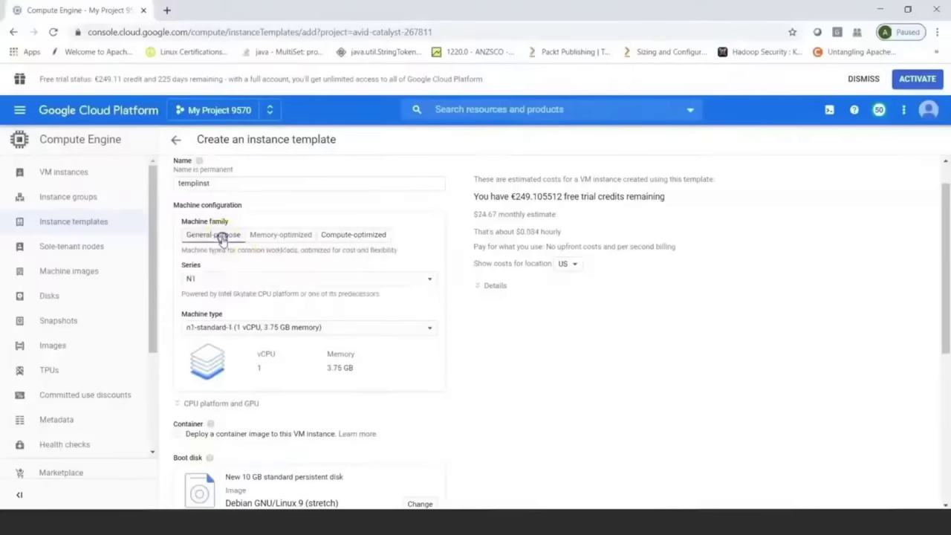
Keep series N1 with n1-standard-1, and bring up the template's Boot disk panel.
left_click(227, 283)
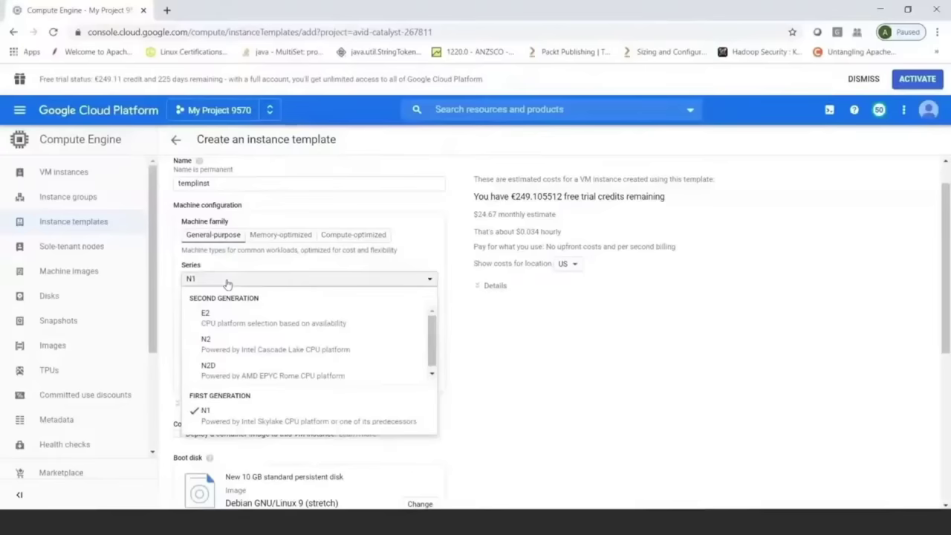
left_click(228, 282)
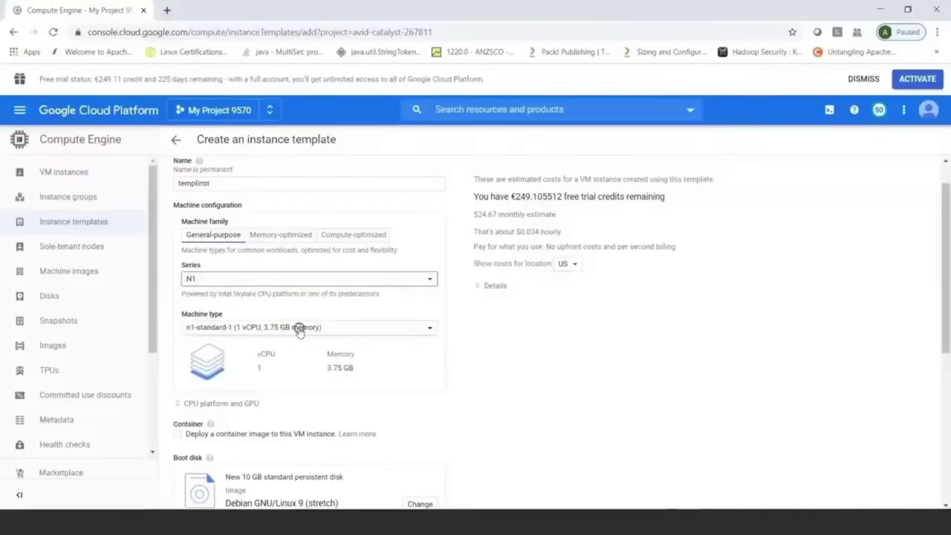
left_click(299, 331)
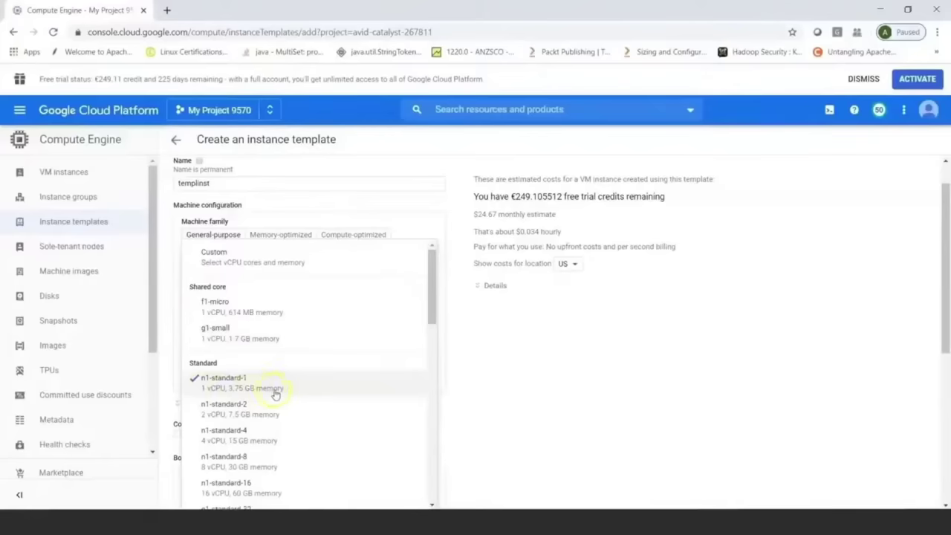
left_click(289, 390)
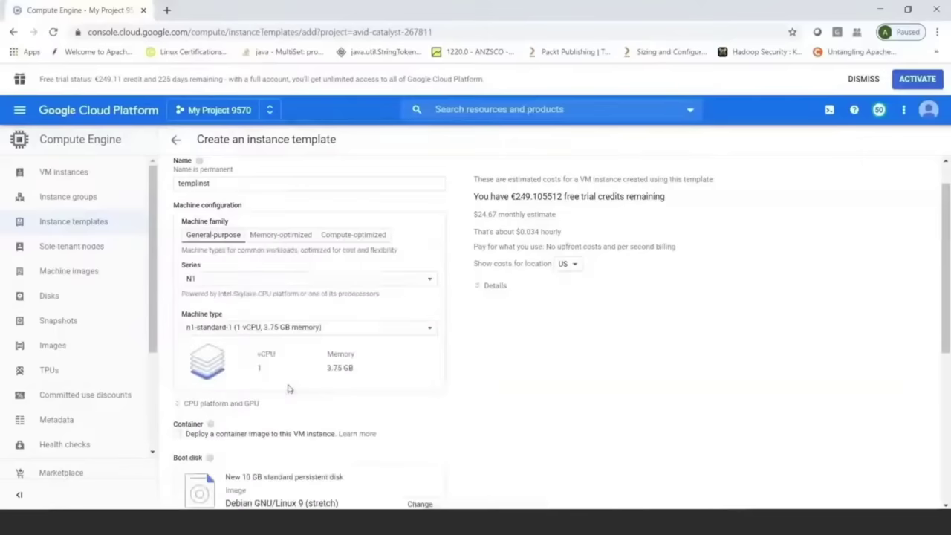
scroll(441, 422, "down", 1)
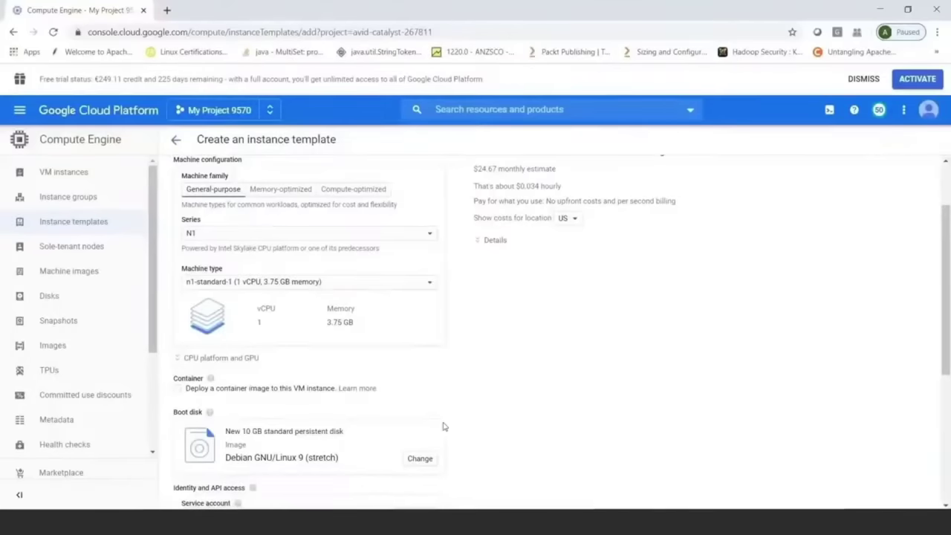
scroll(444, 427, "down", 3)
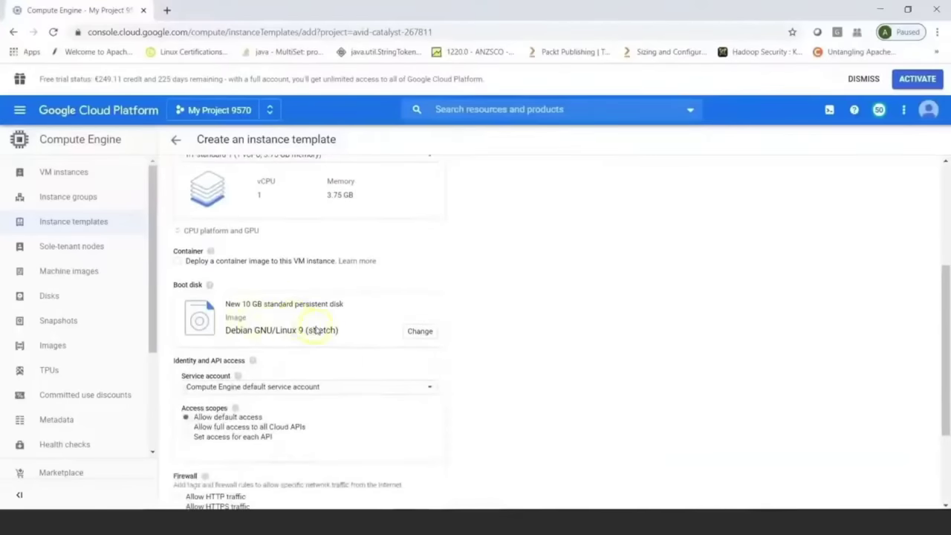
left_click(420, 332)
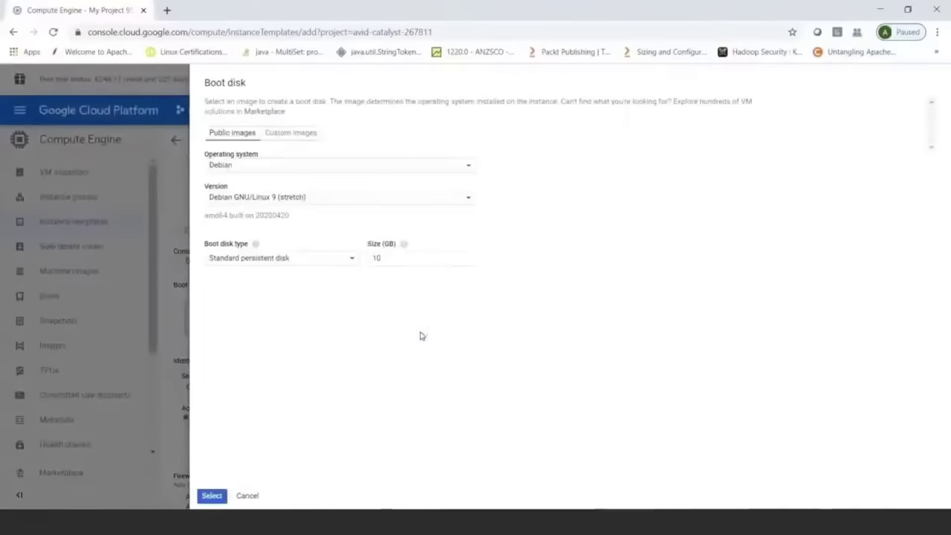
Choose Ubuntu 16.04 LTS on a 20 GB standard persistent boot disk.
left_click(238, 133)
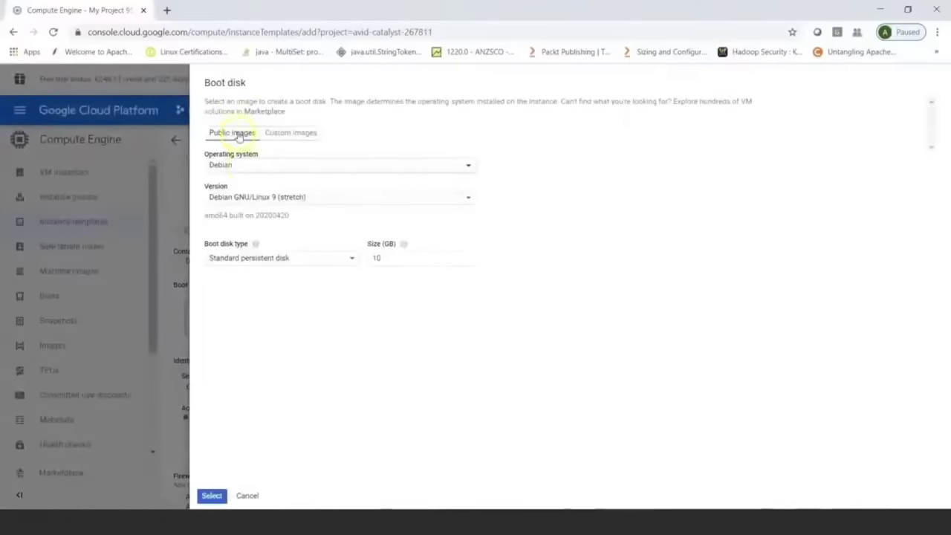
left_click(245, 167)
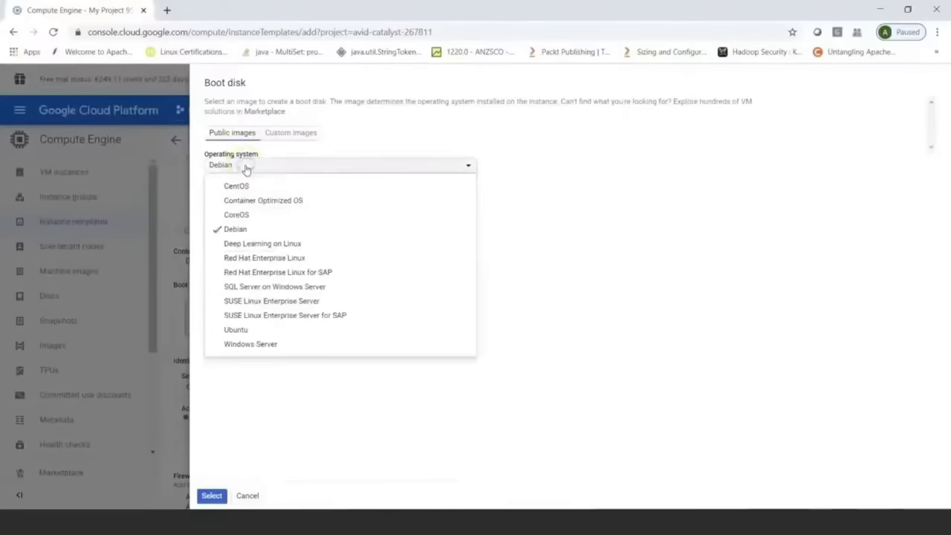
left_click(249, 334)
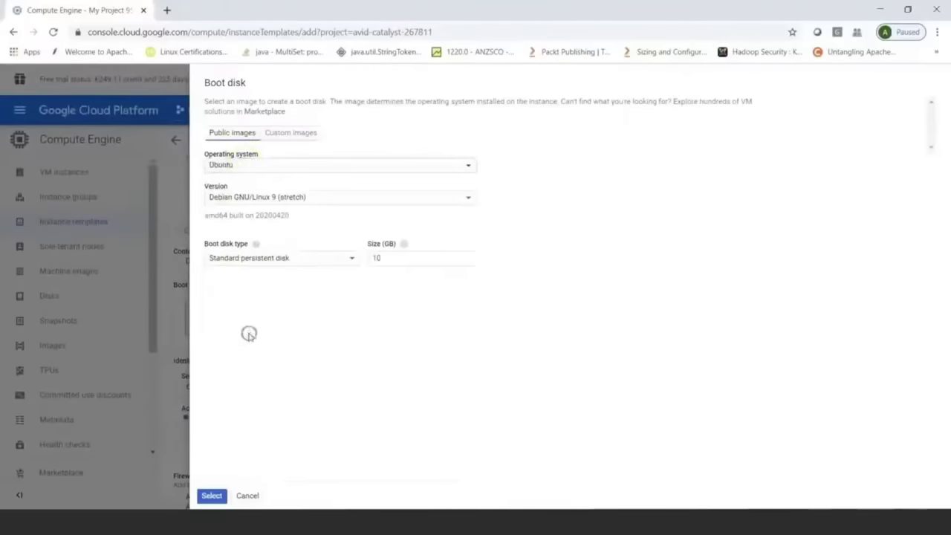
left_click(310, 199)
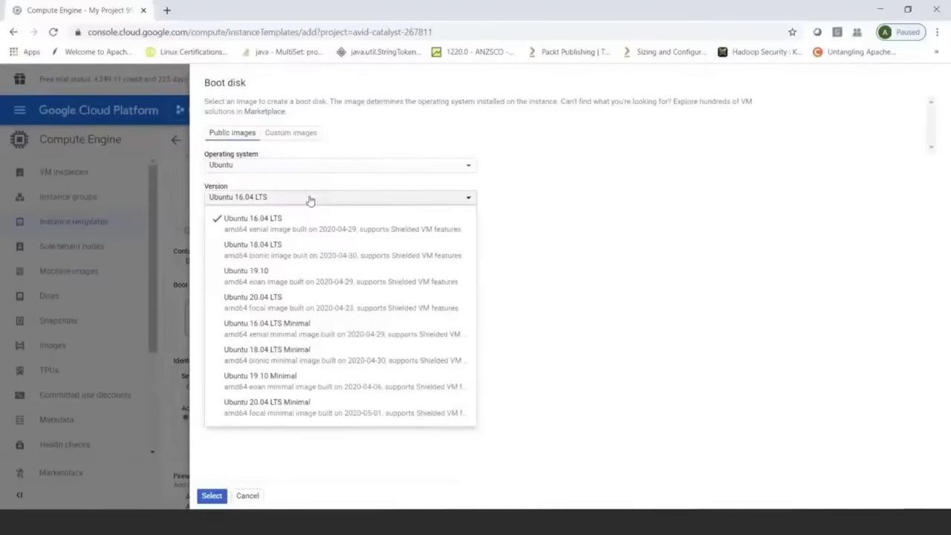
left_click(300, 221)
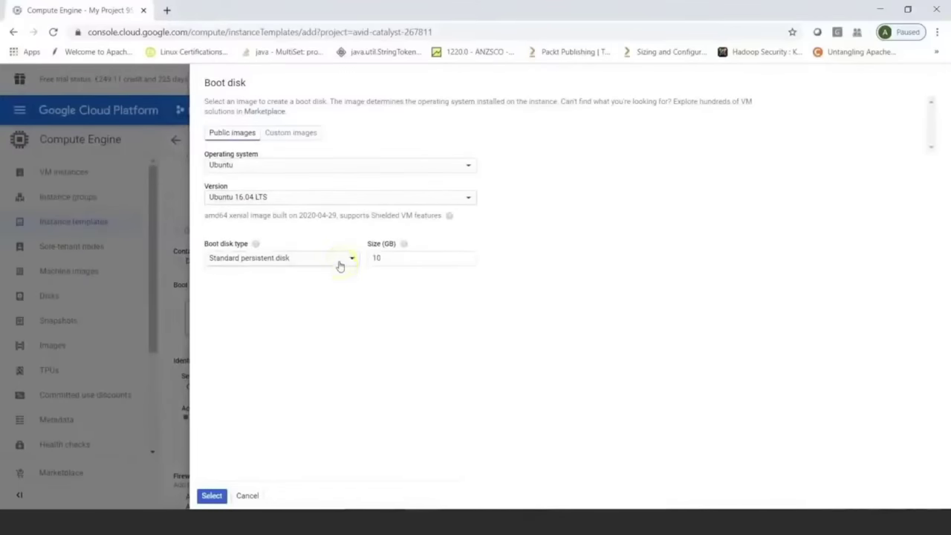
left_click(339, 263)
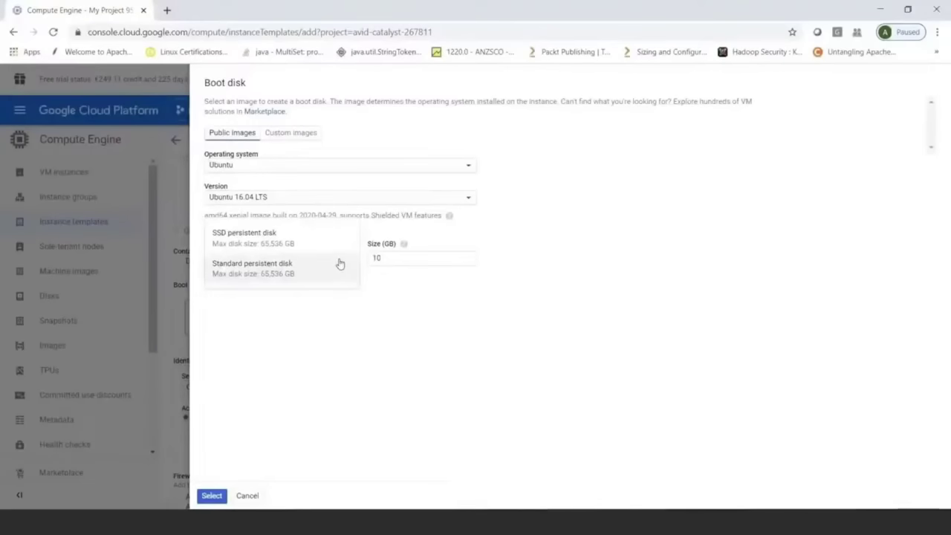
left_click(301, 244)
left_click(294, 269)
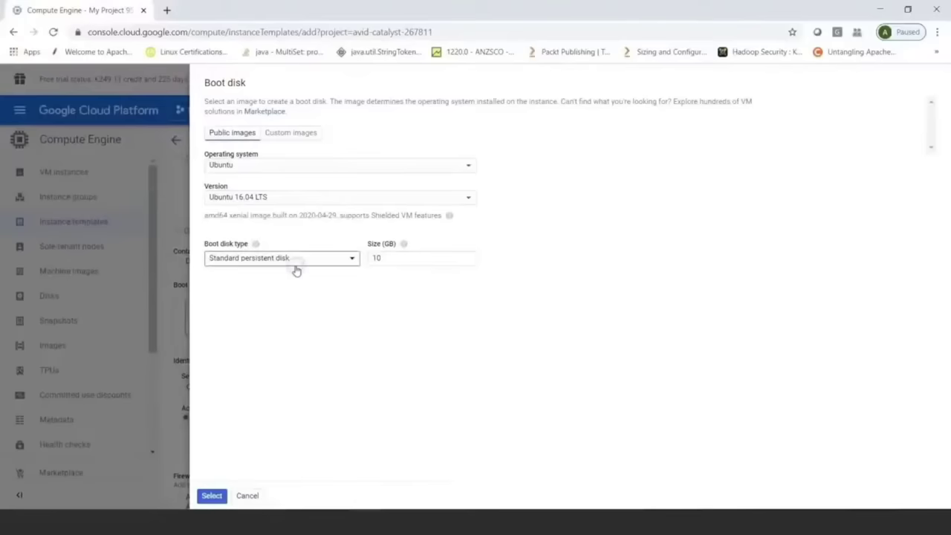
double_click(385, 257)
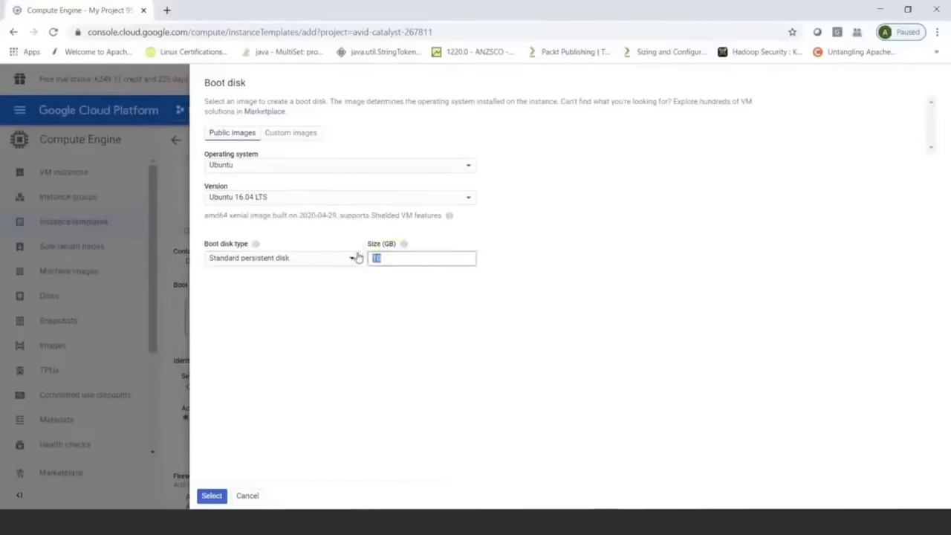
type("20")
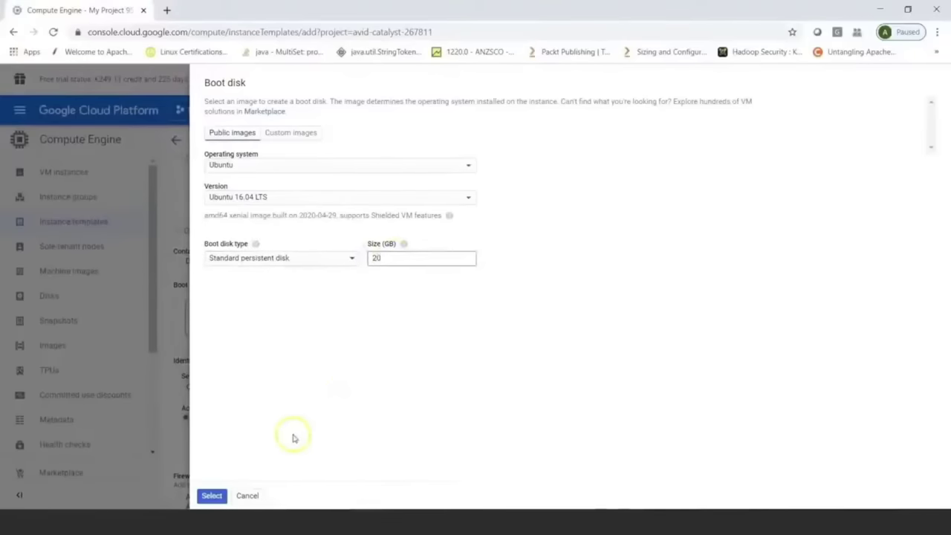
left_click(220, 493)
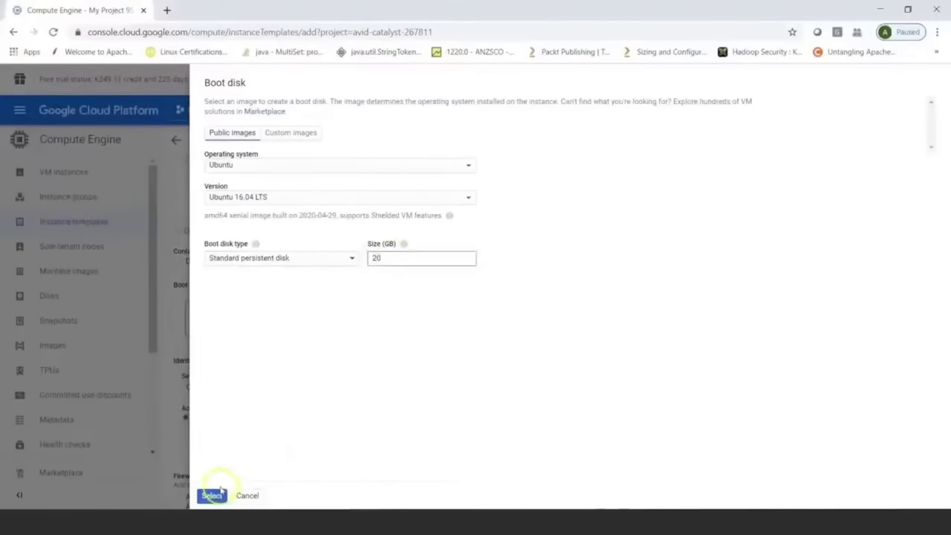
Look at custom images from My Project 9570, then return to public images.
left_click(304, 135)
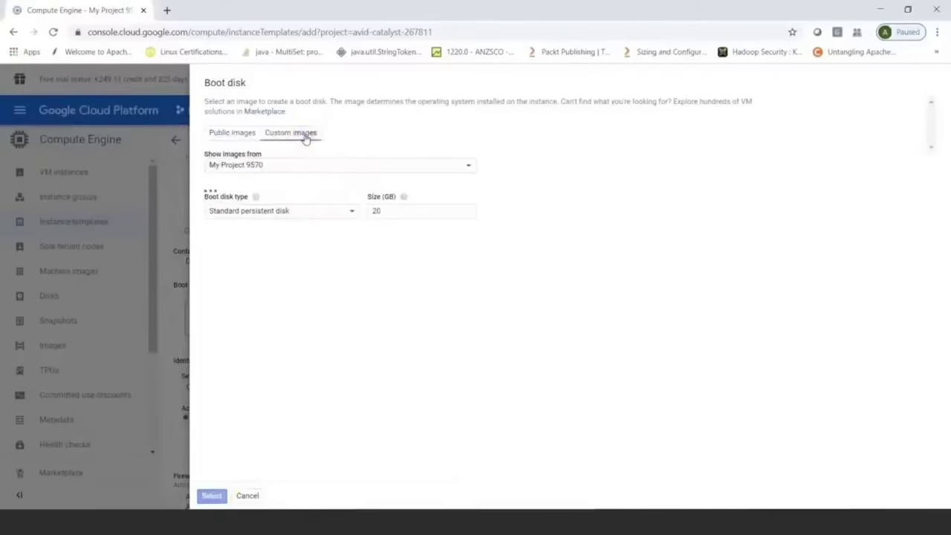
left_click(299, 165)
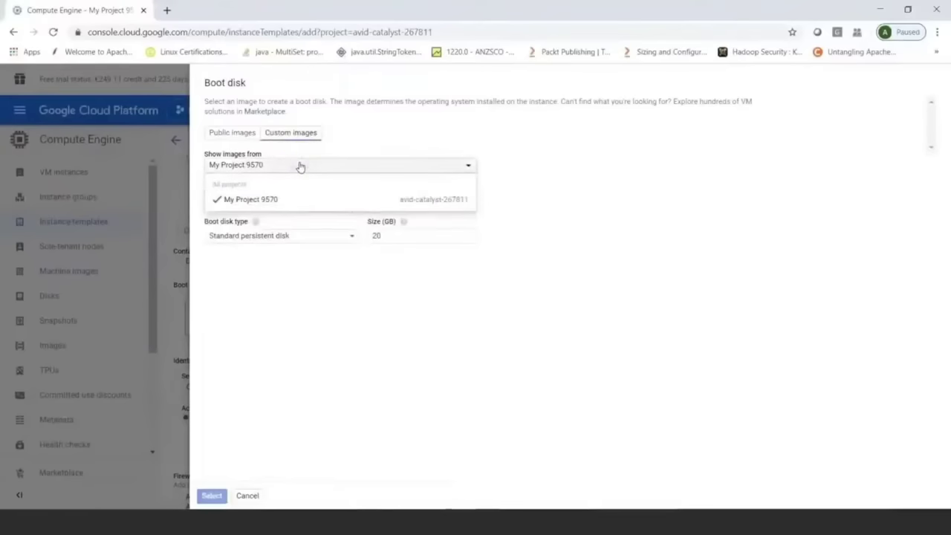
left_click(299, 165)
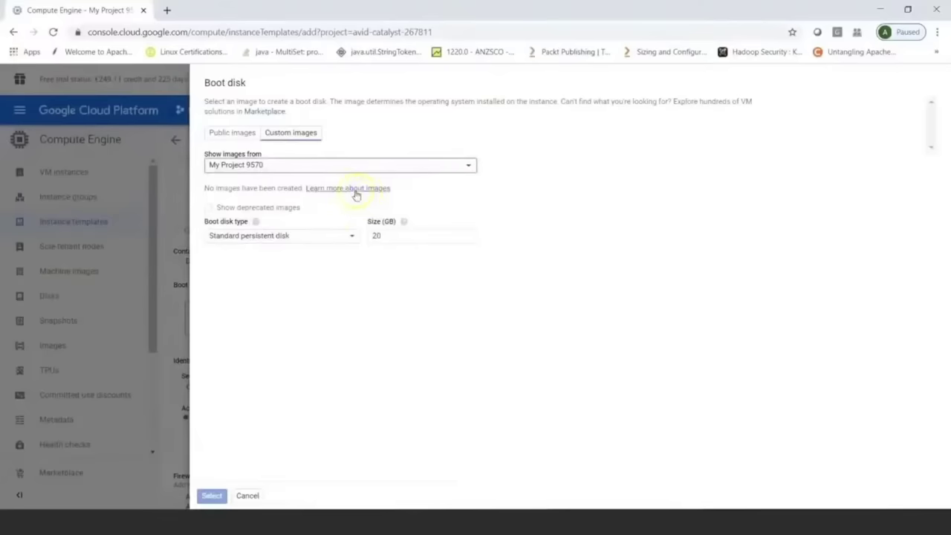
left_click(232, 136)
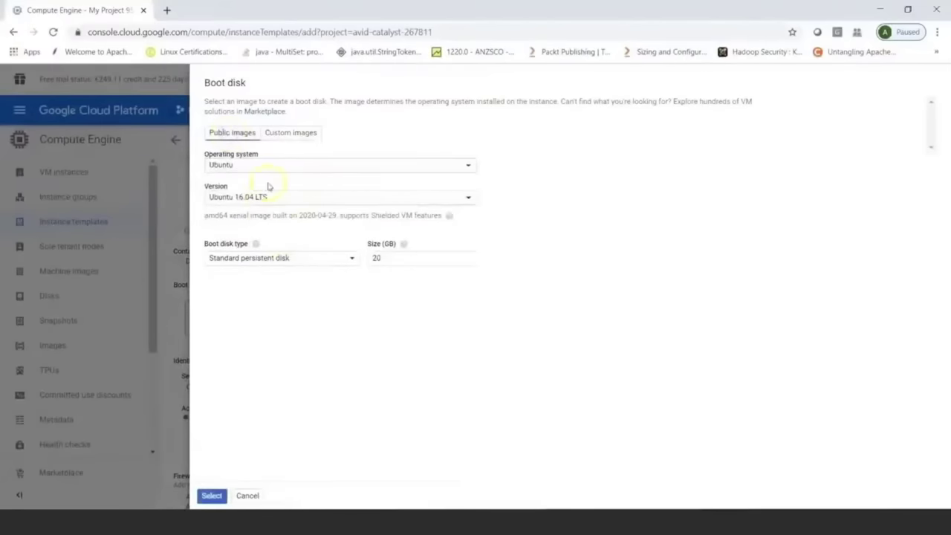
Confirm the Ubuntu boot disk, allow HTTP and HTTPS traffic, and expand management settings.
left_click(213, 495)
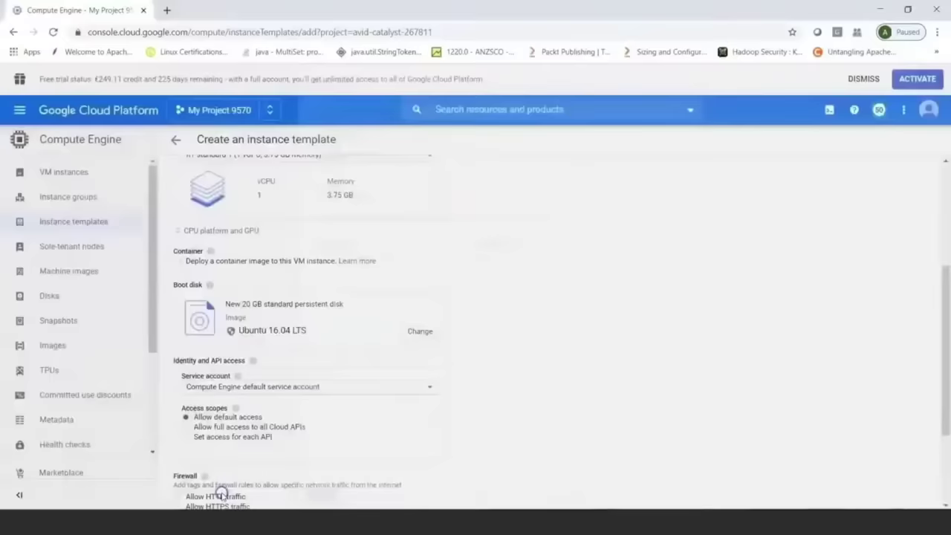
scroll(459, 404, "down", 3)
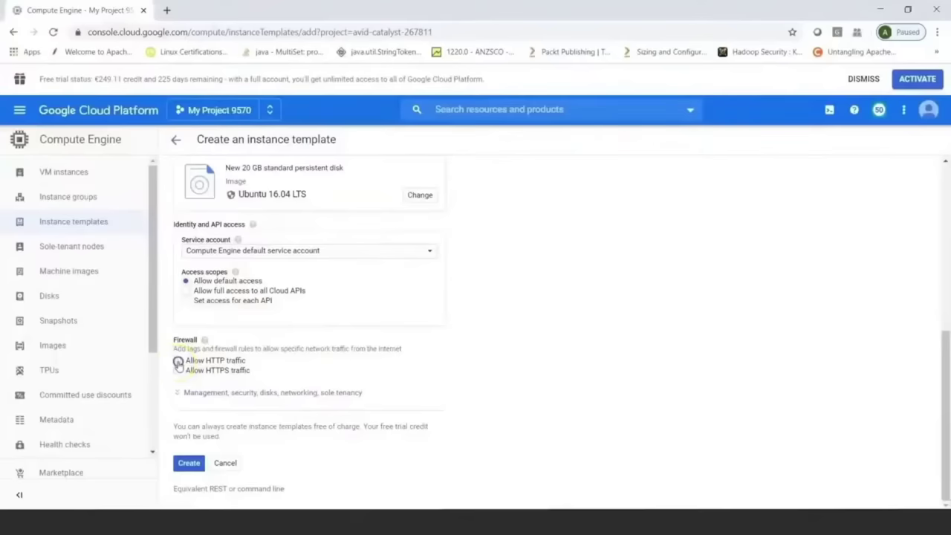
left_click(178, 361)
left_click(178, 370)
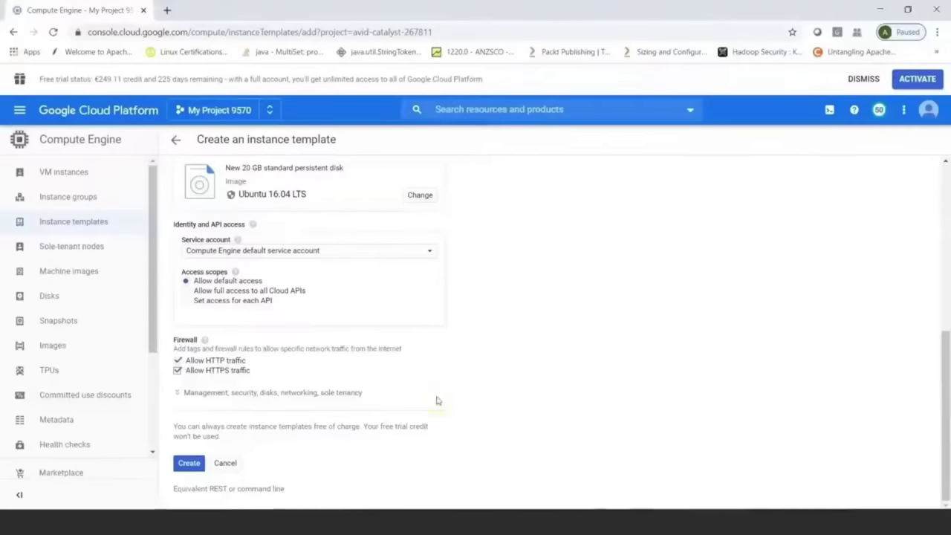
left_click(258, 394)
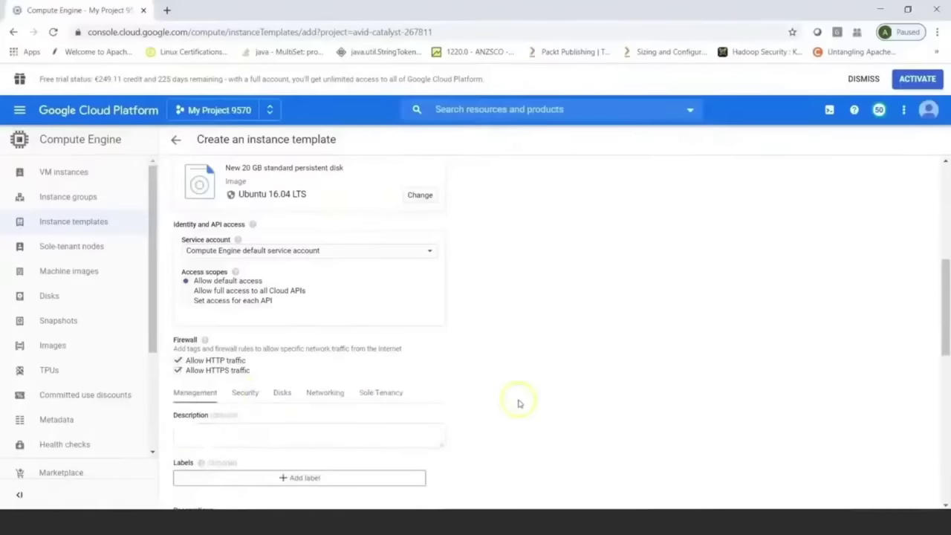
scroll(525, 406, "down", 3)
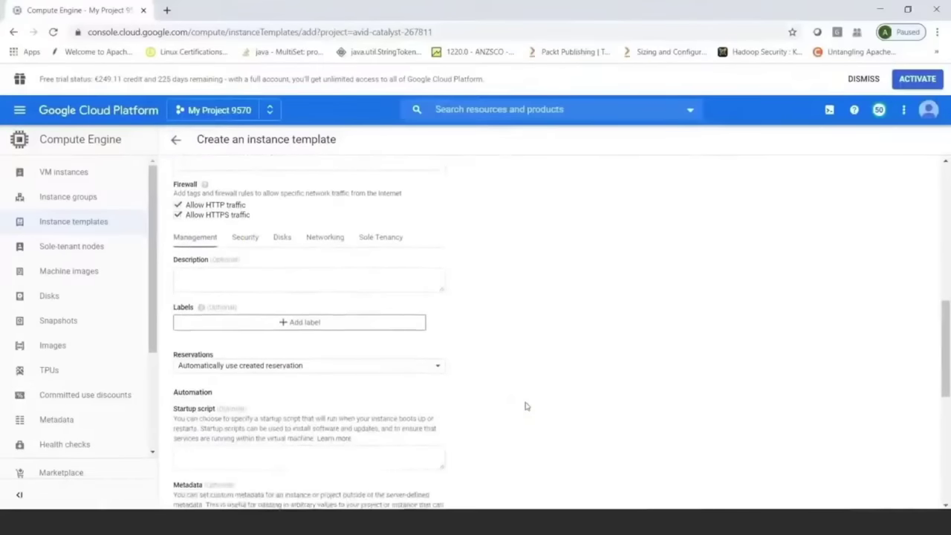
left_click(315, 371)
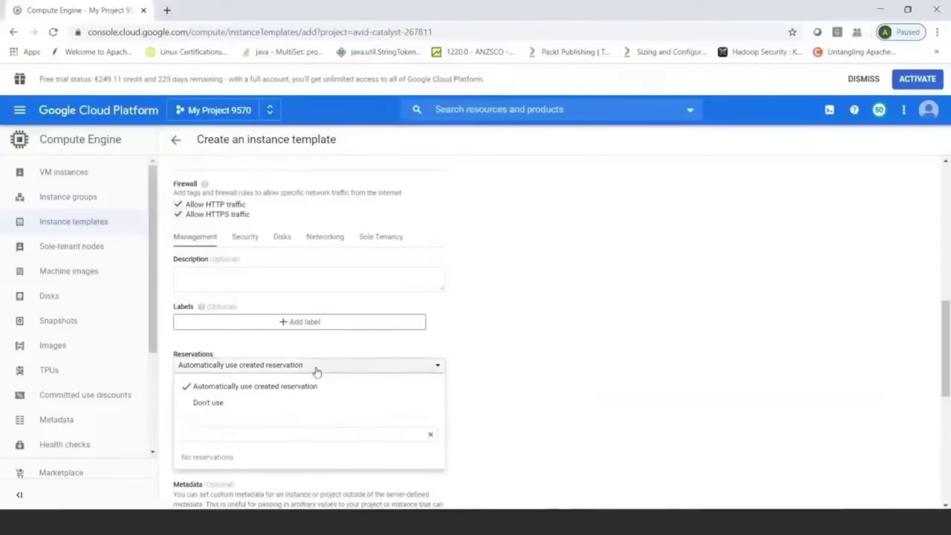
left_click(315, 371)
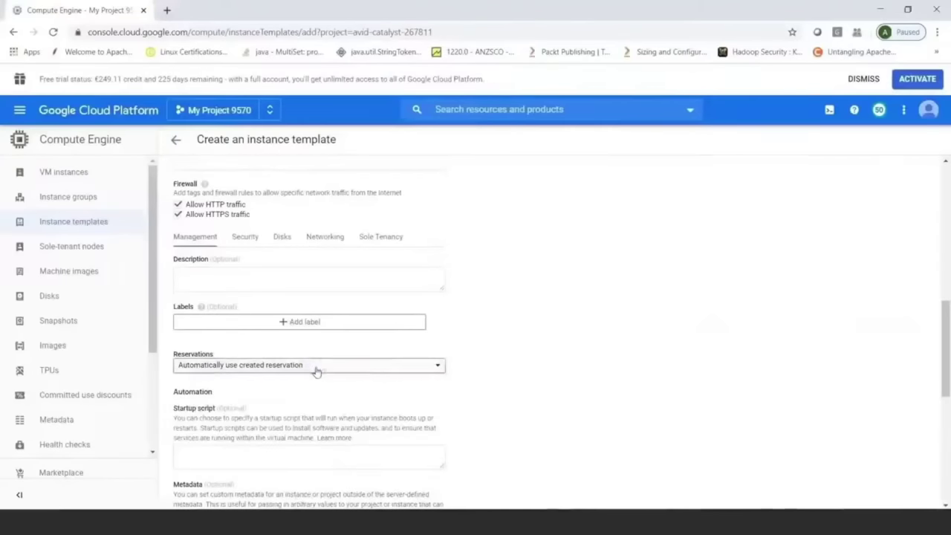
scroll(500, 390, "down", 1)
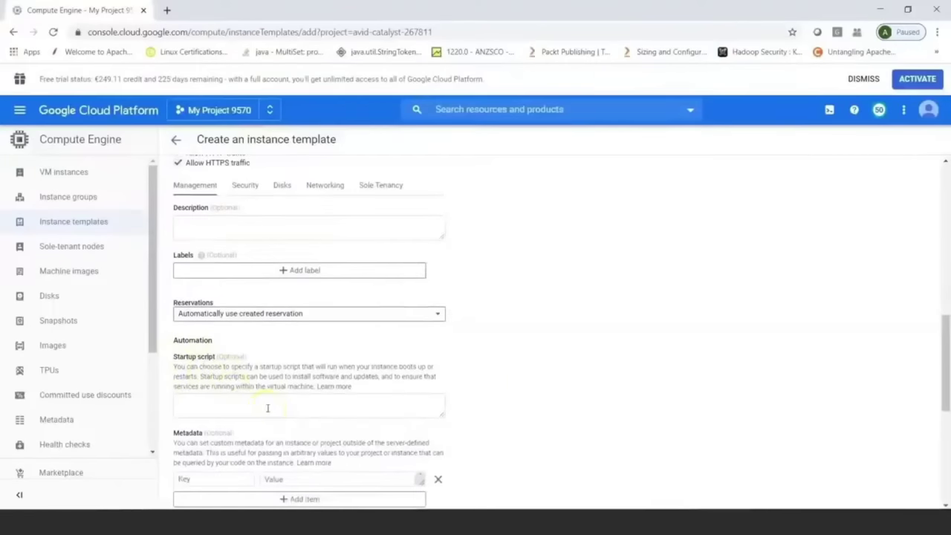
scroll(268, 408, "down", 4)
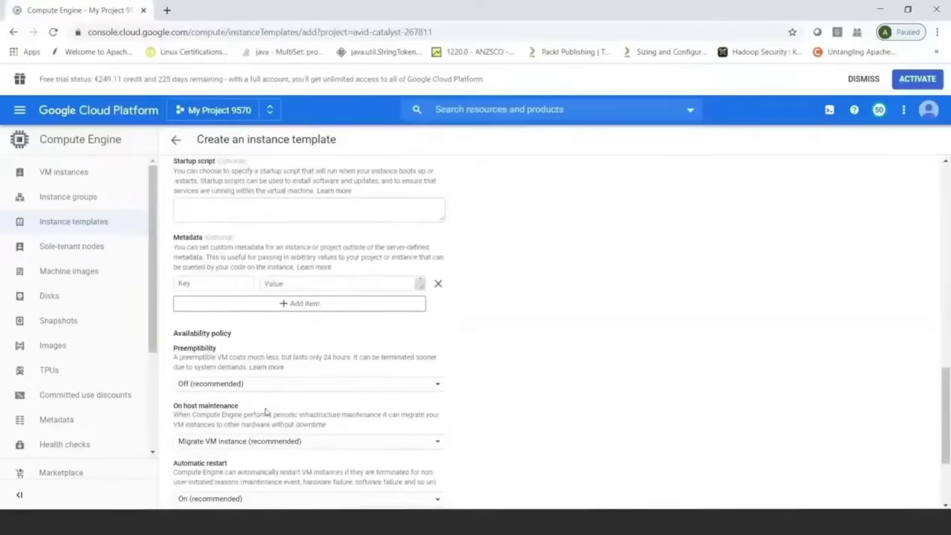
left_click(232, 336)
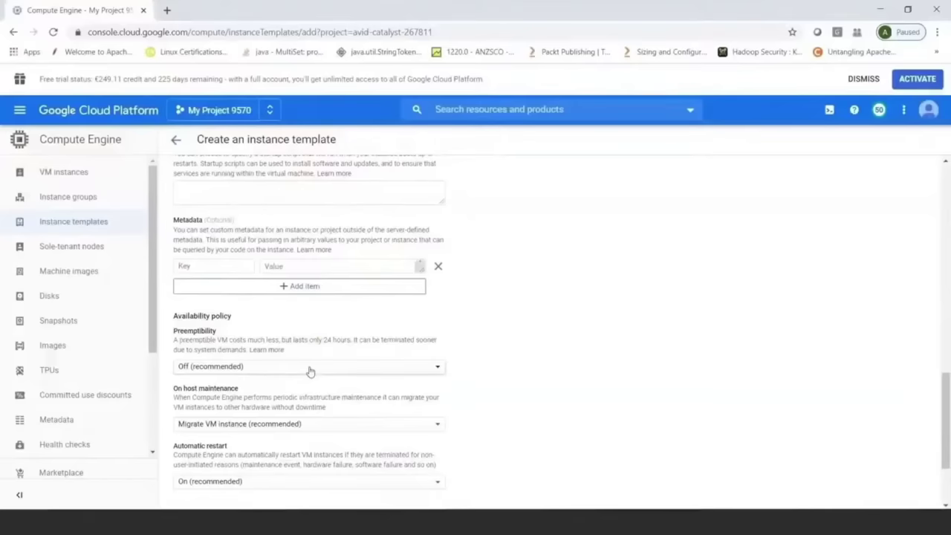
left_click(309, 371)
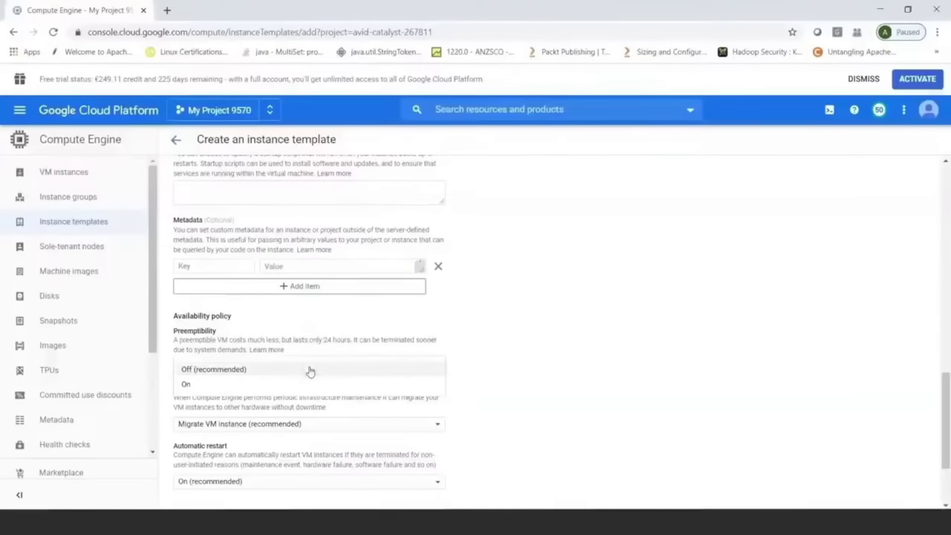
left_click(504, 342)
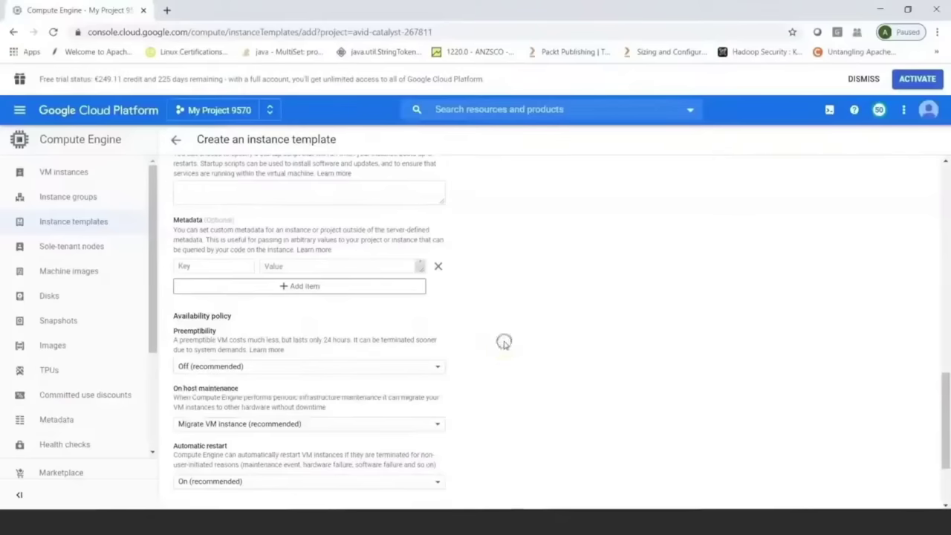
scroll(509, 382, "down", 1)
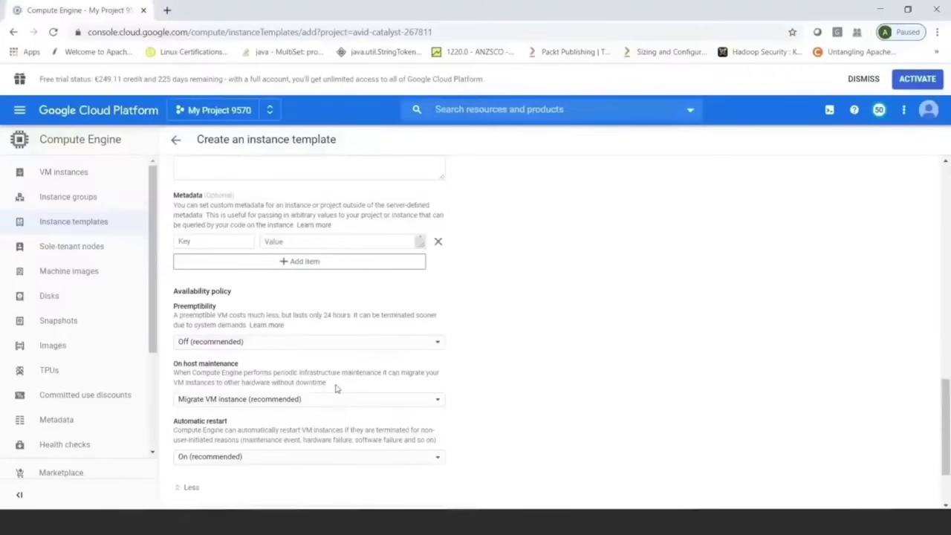
left_click(325, 401)
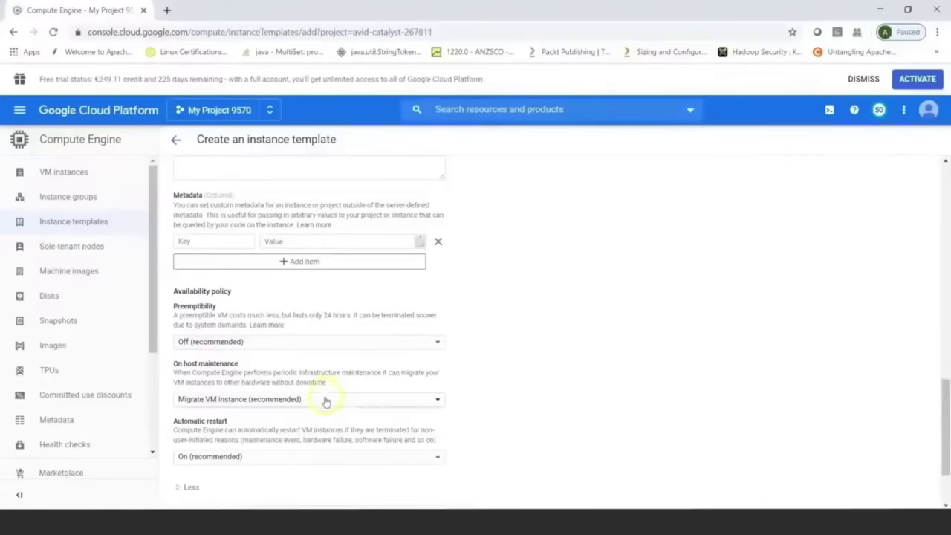
left_click(325, 403)
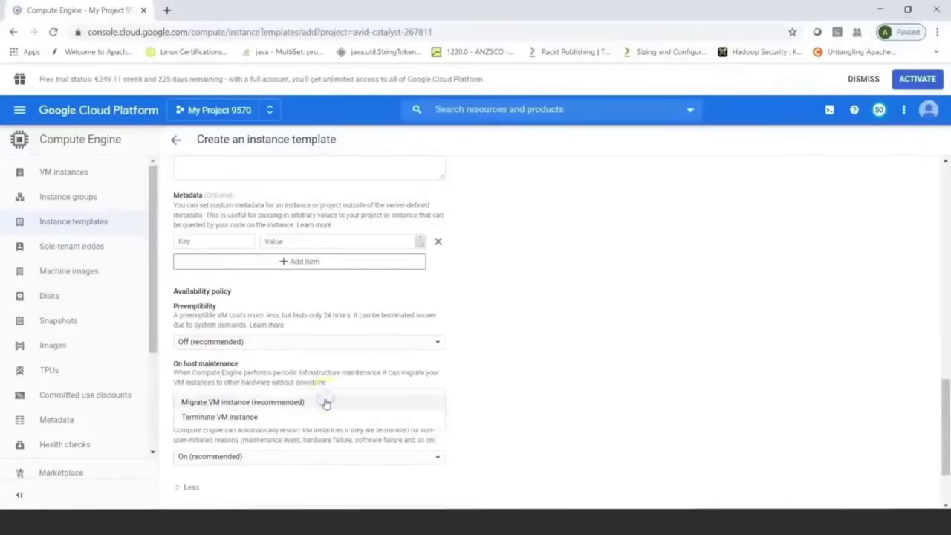
left_click(326, 401)
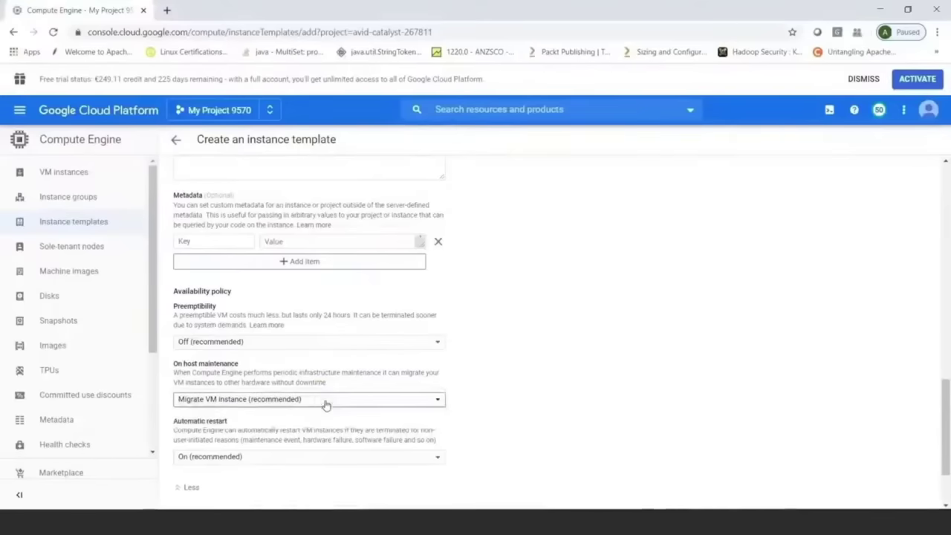
left_click(325, 402)
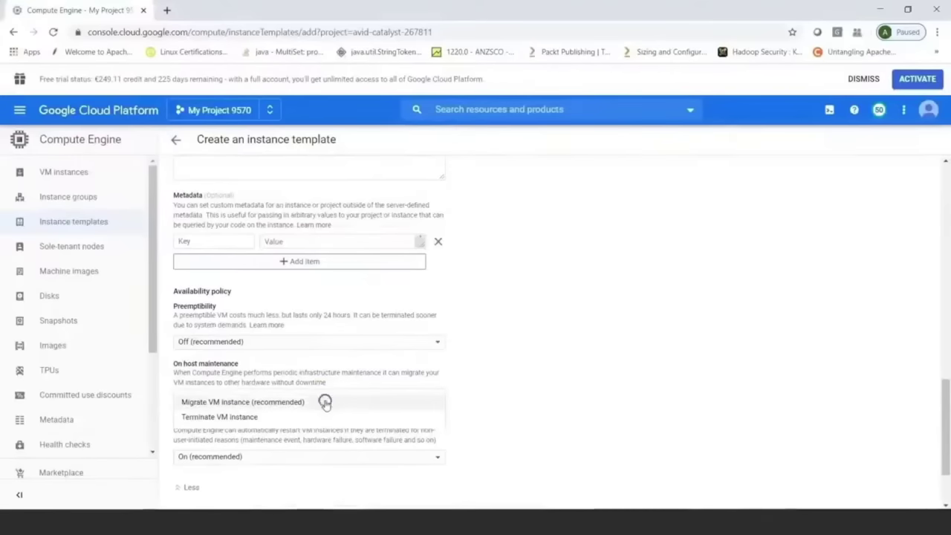
left_click(325, 401)
scroll(451, 393, "down", 2)
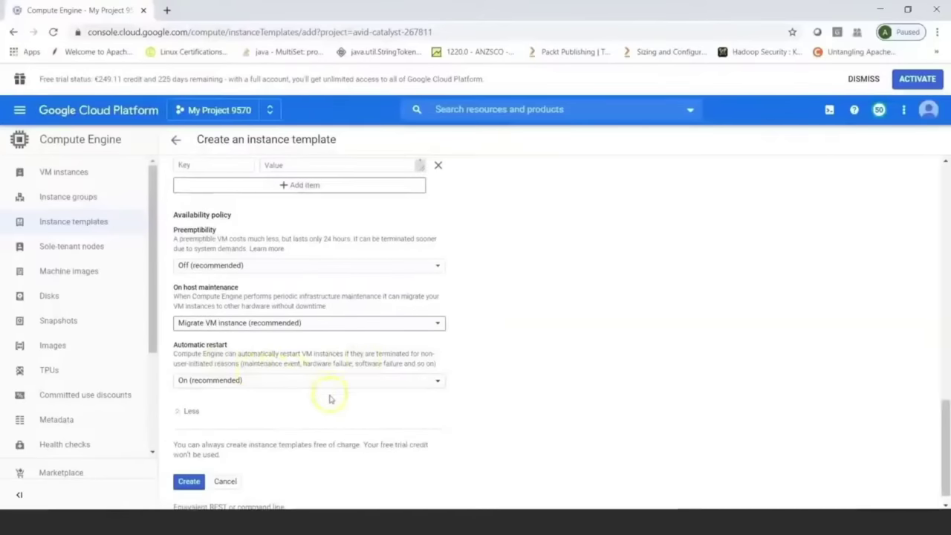
View Sole Tenancy, then networking settings: default network, Auto subnet, Ephemeral external IP.
scroll(331, 398, "up", 3)
scroll(331, 403, "up", 3)
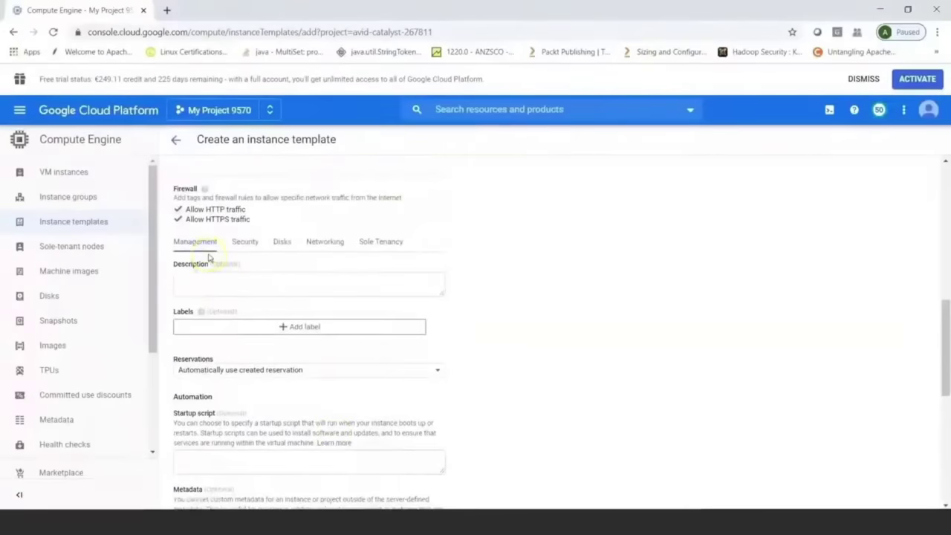
left_click(380, 242)
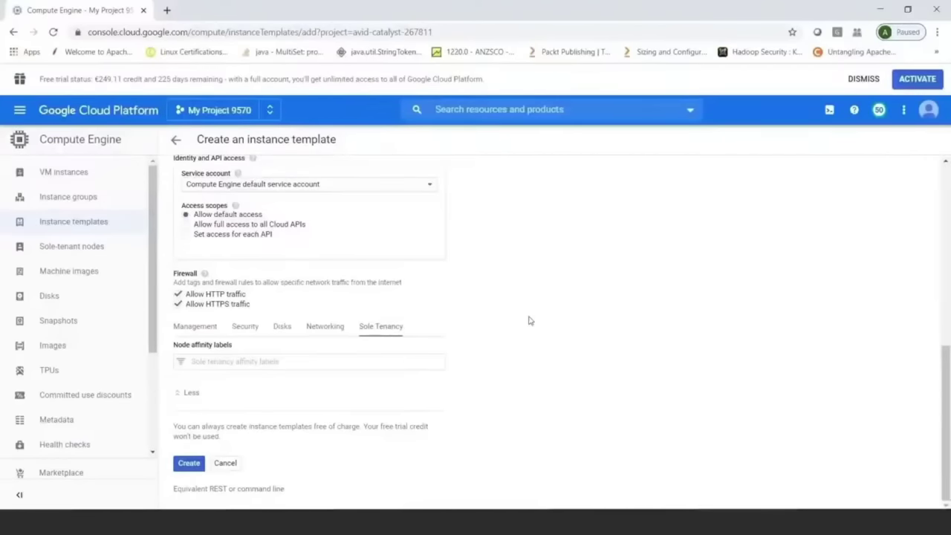
left_click(329, 327)
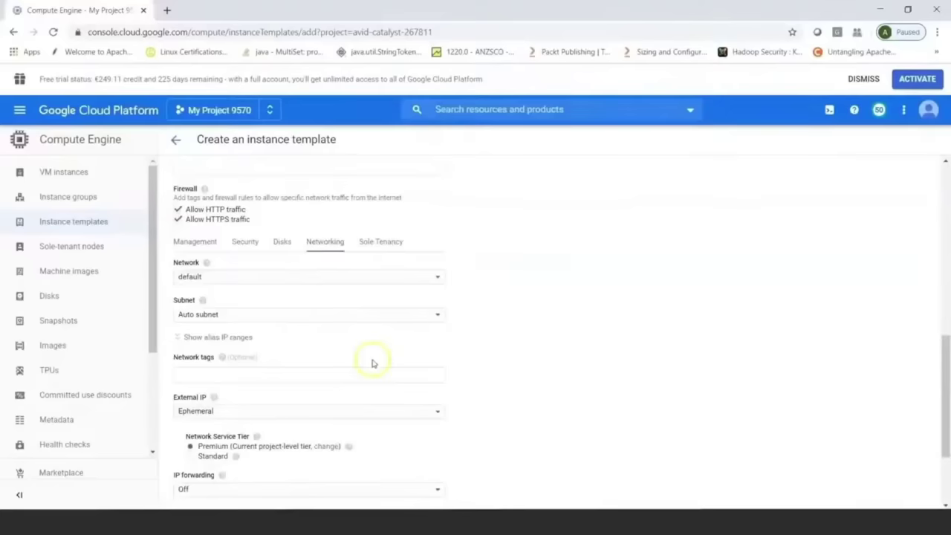
Review the boot disk and security settings, then focus the empty public SSH key field.
scroll(372, 361, "down", 2)
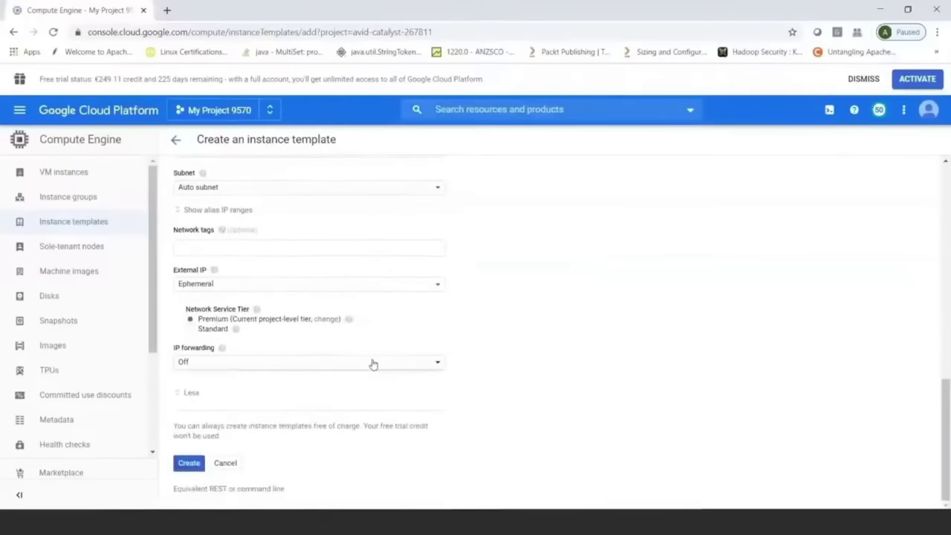
left_click(535, 313)
scroll(535, 312, "up", 3)
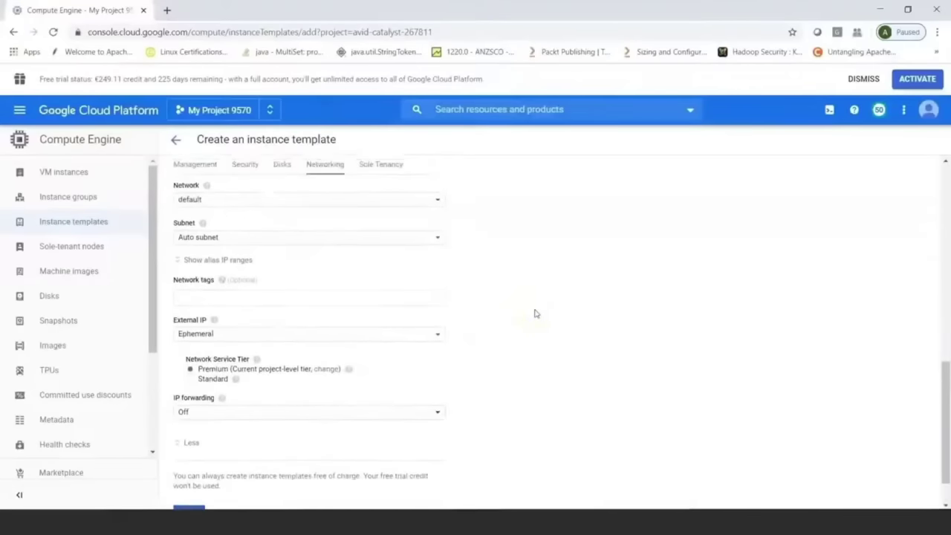
left_click(288, 285)
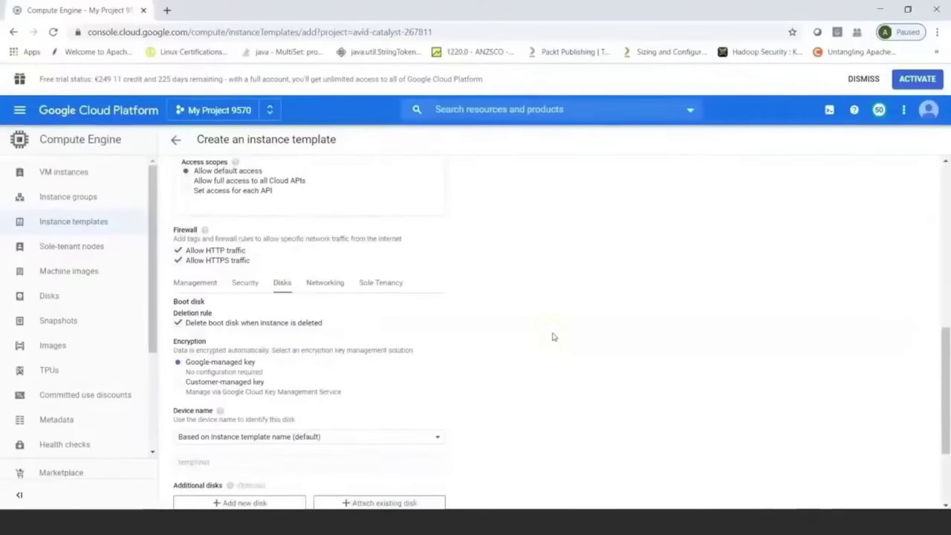
scroll(551, 337, "down", 1)
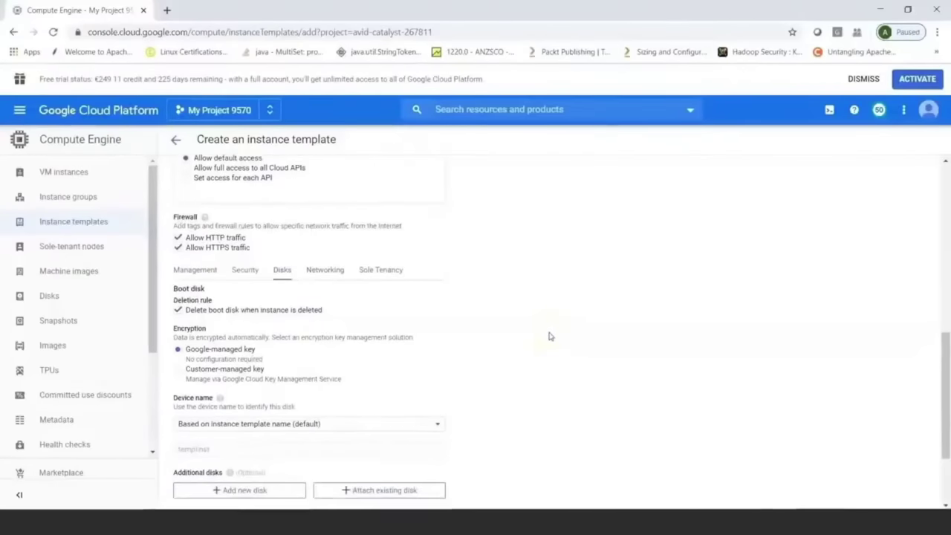
scroll(549, 336, "down", 1)
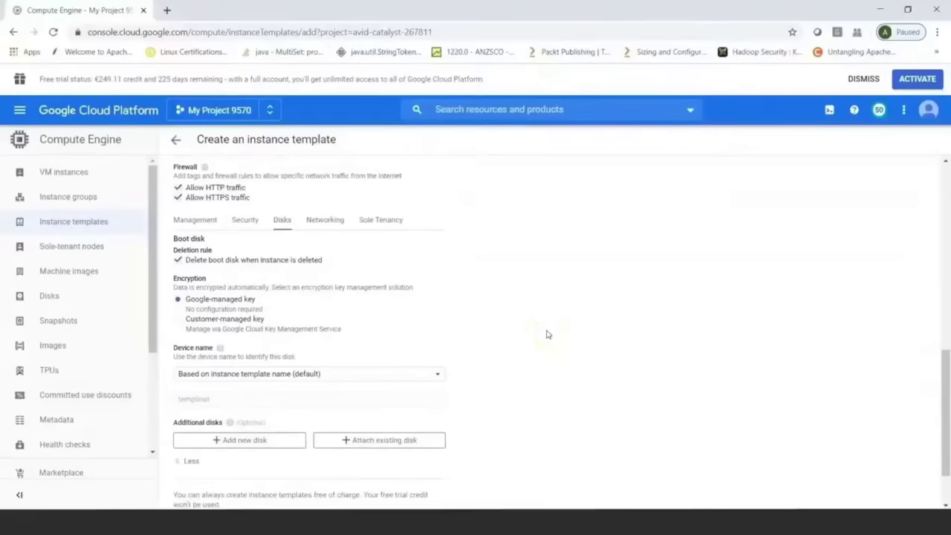
scroll(547, 334, "up", 3)
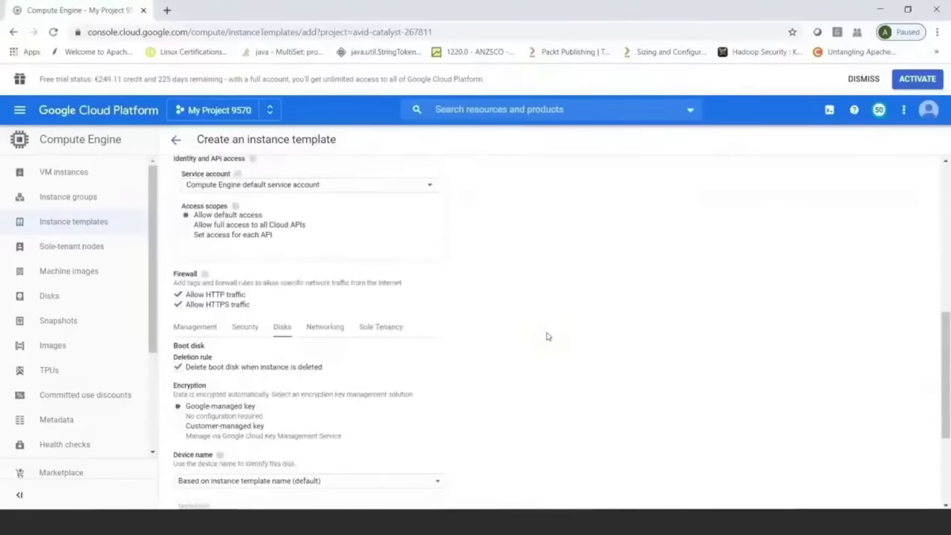
left_click(245, 327)
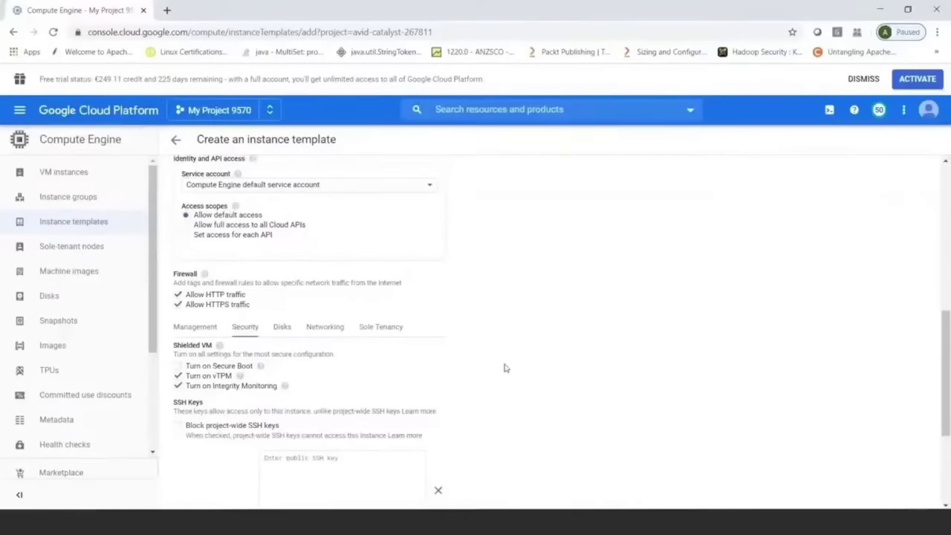
scroll(503, 368, "down", 3)
left_click(308, 364)
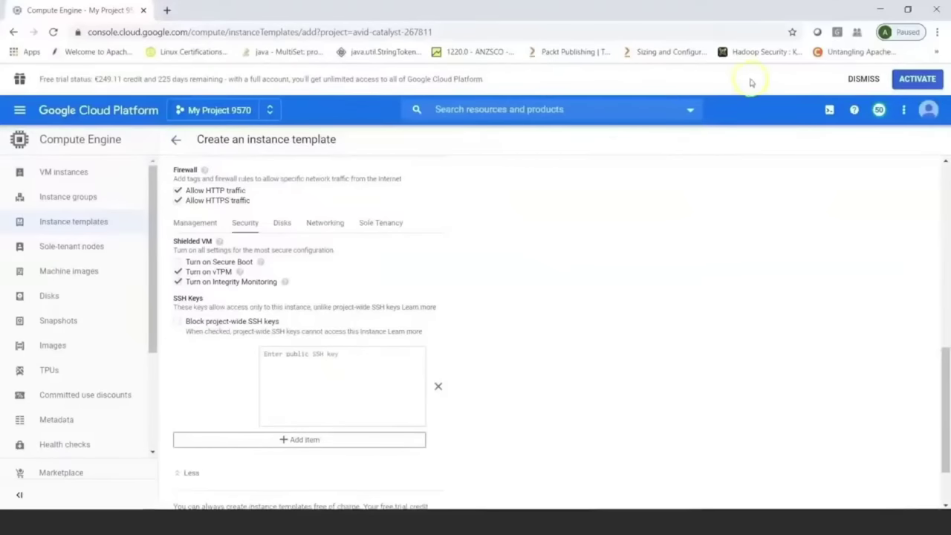
In PuTTYgen, generate an RSA key pair with comment hdu and a passphrase.
left_click(883, 9)
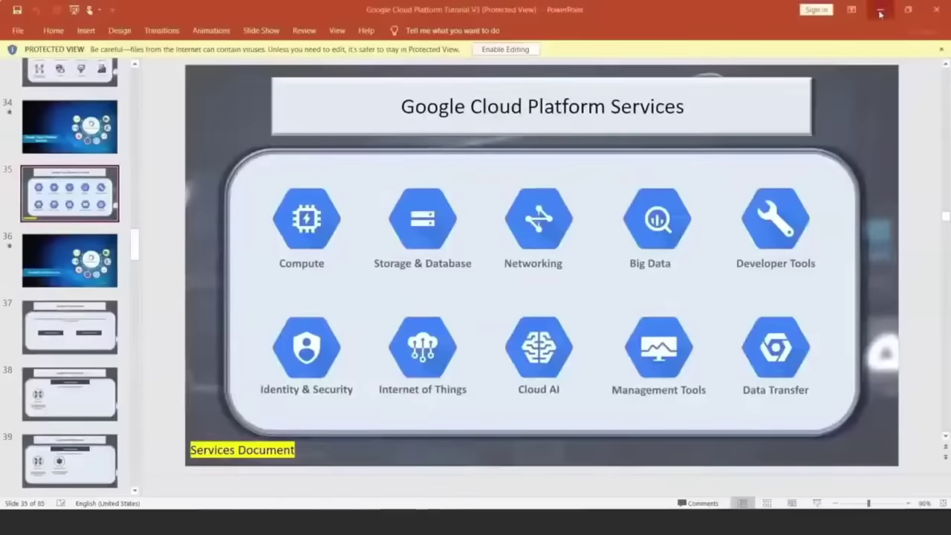
left_click(882, 9)
left_click(104, 145)
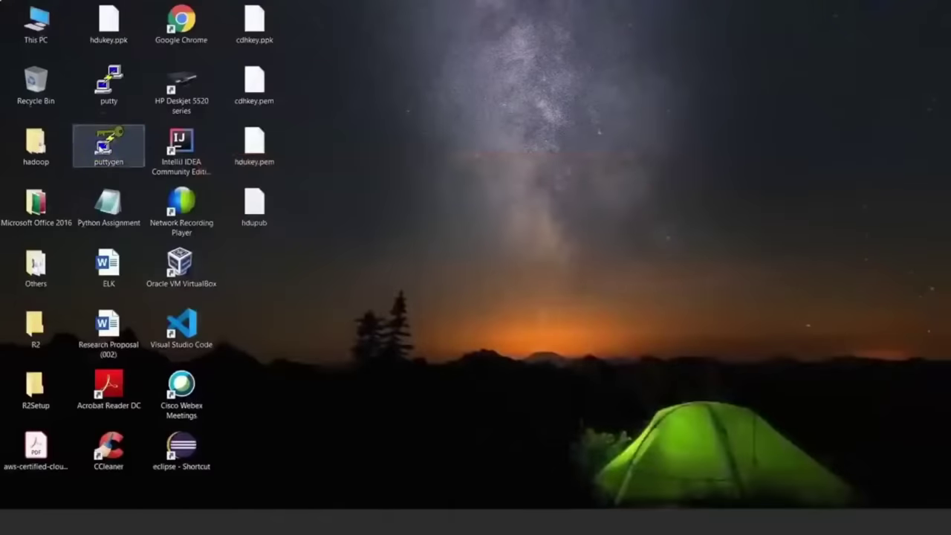
left_click(583, 307)
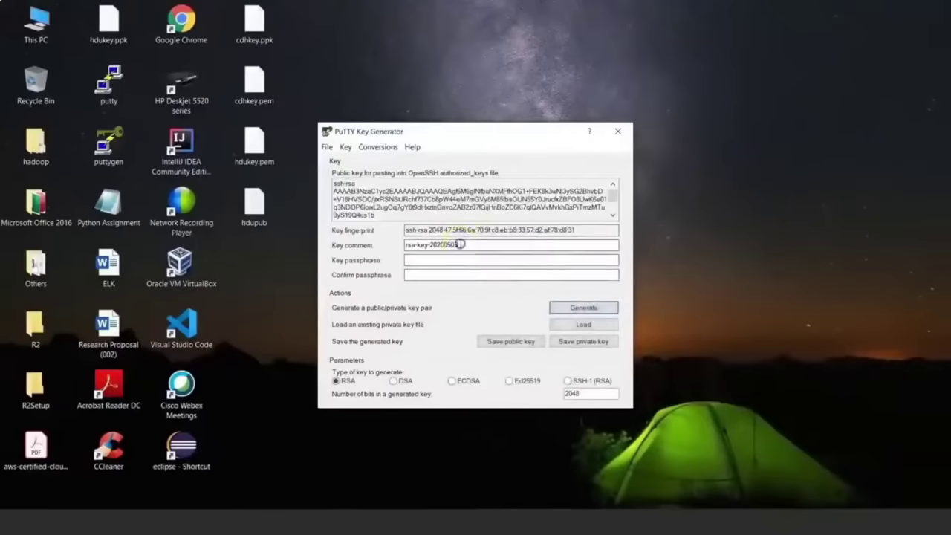
left_click_drag(458, 242, 381, 251)
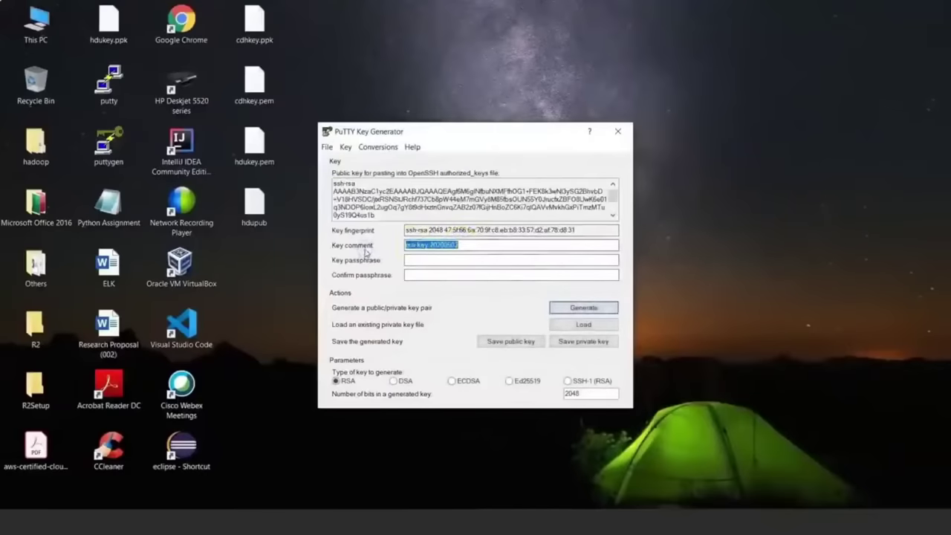
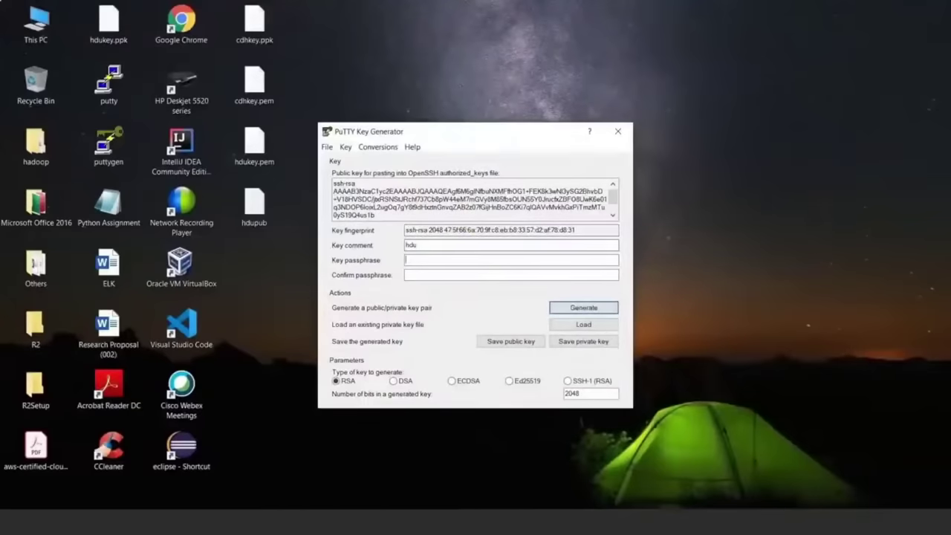
key("Tab")
Save the private key as hdunewk.ppk and copy the public key text.
left_click(593, 341)
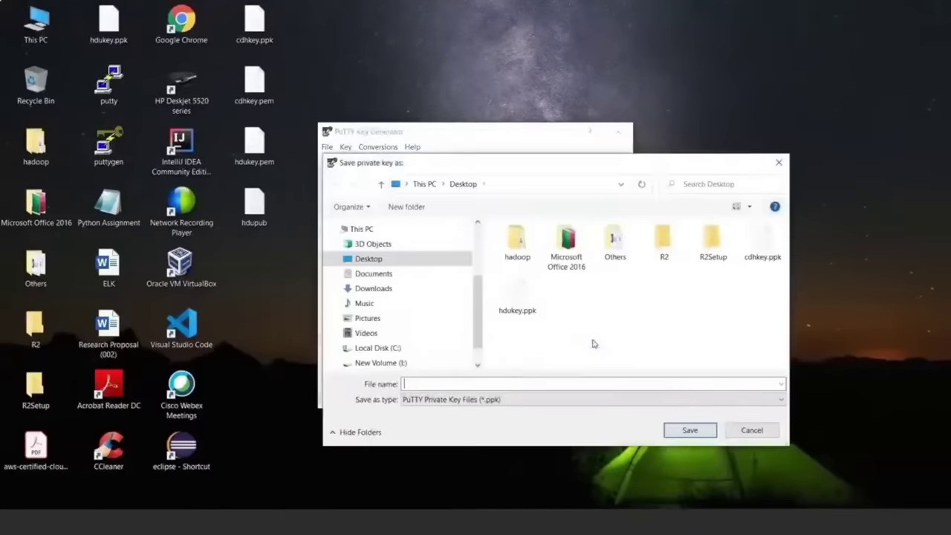
type("h")
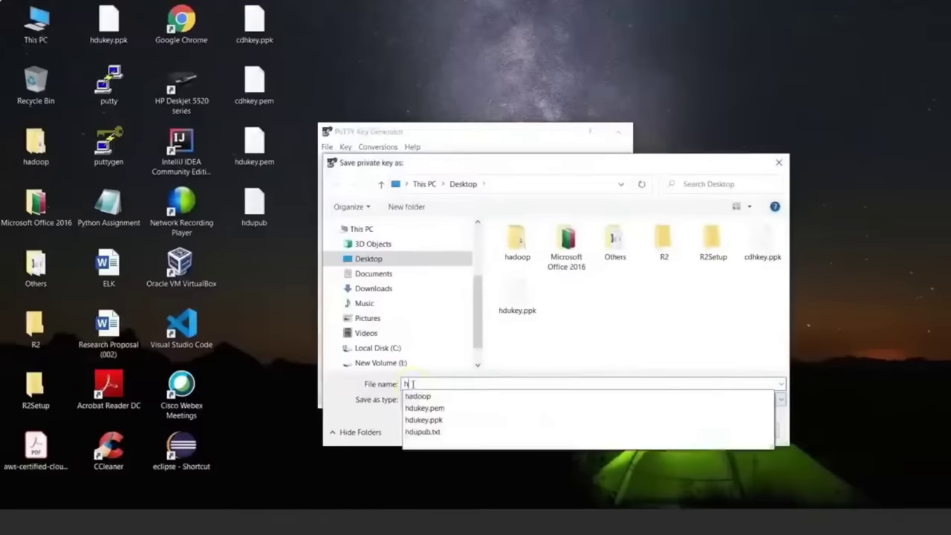
type("dunewk")
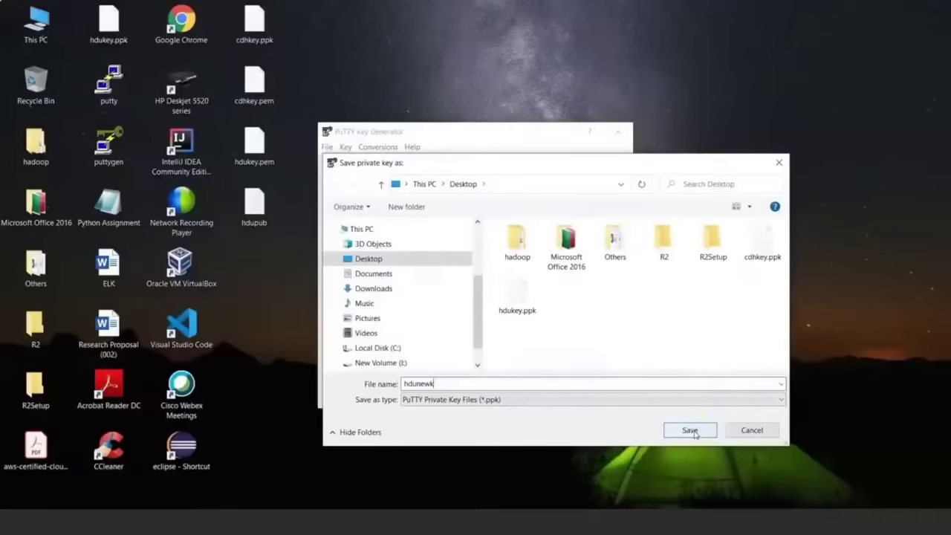
left_click(695, 433)
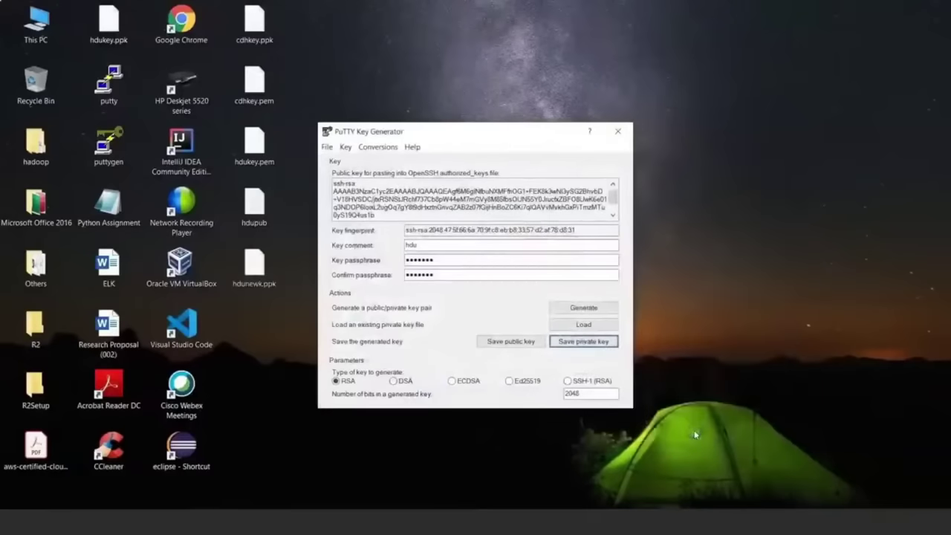
left_click(253, 267)
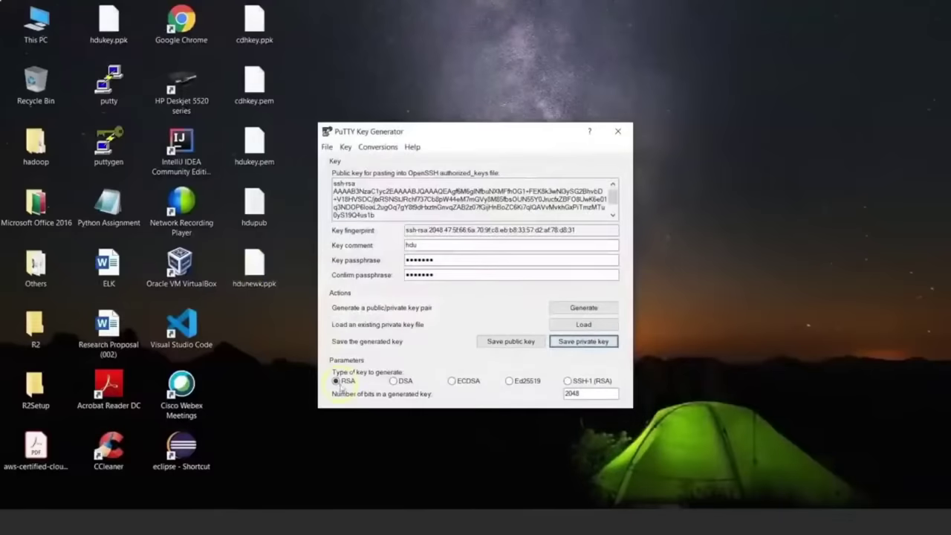
left_click(474, 322)
left_click(344, 185)
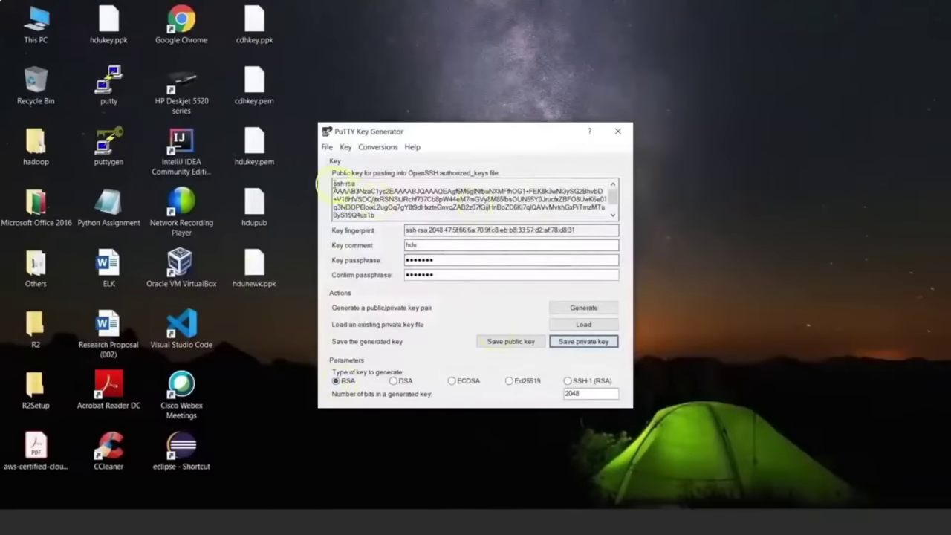
left_click_drag(343, 185, 613, 219)
left_click(647, 505)
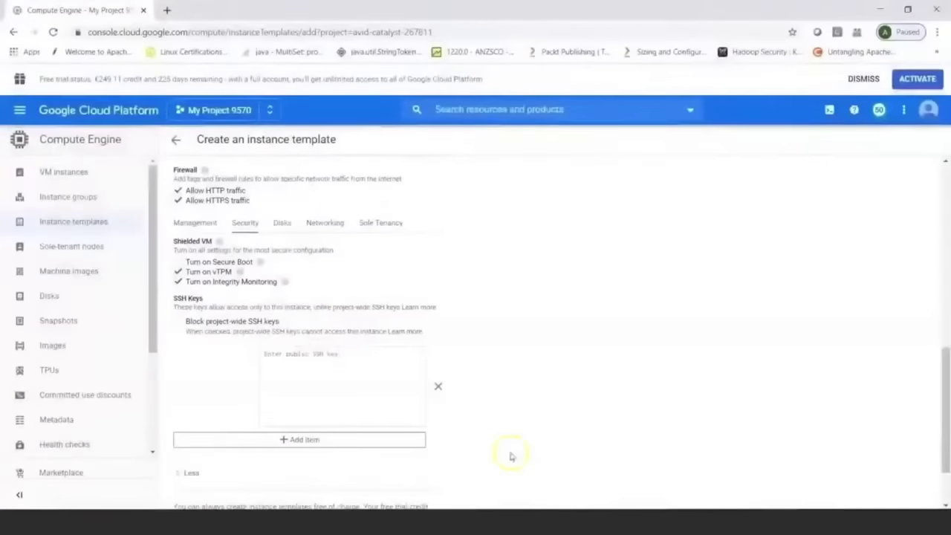
Paste the copied hdu public key into the template's SSH key box.
left_click(315, 367)
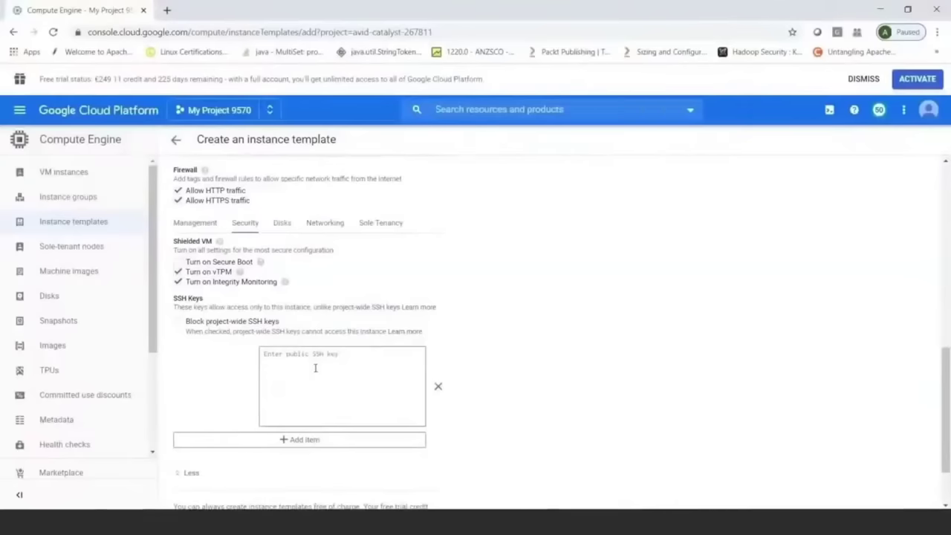
key("ctrl+v")
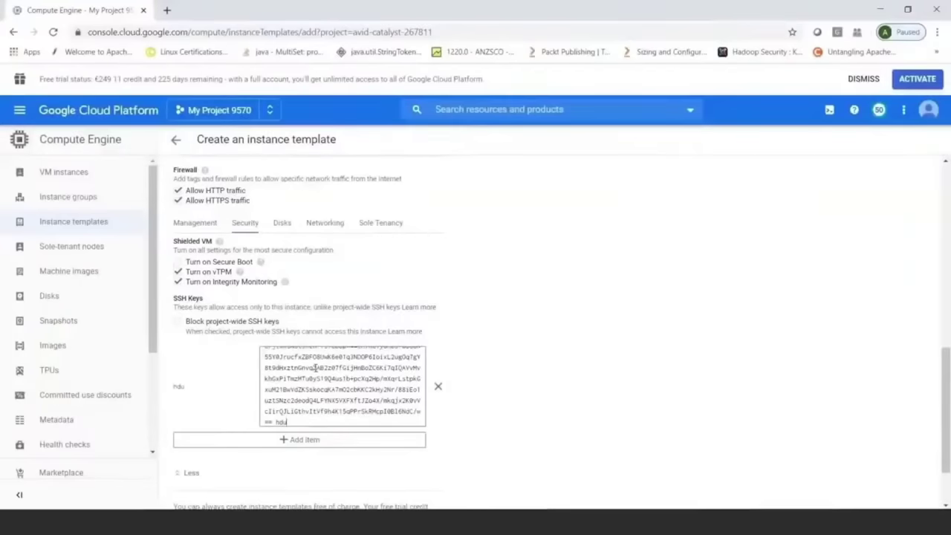
left_click(184, 385)
double_click(176, 384)
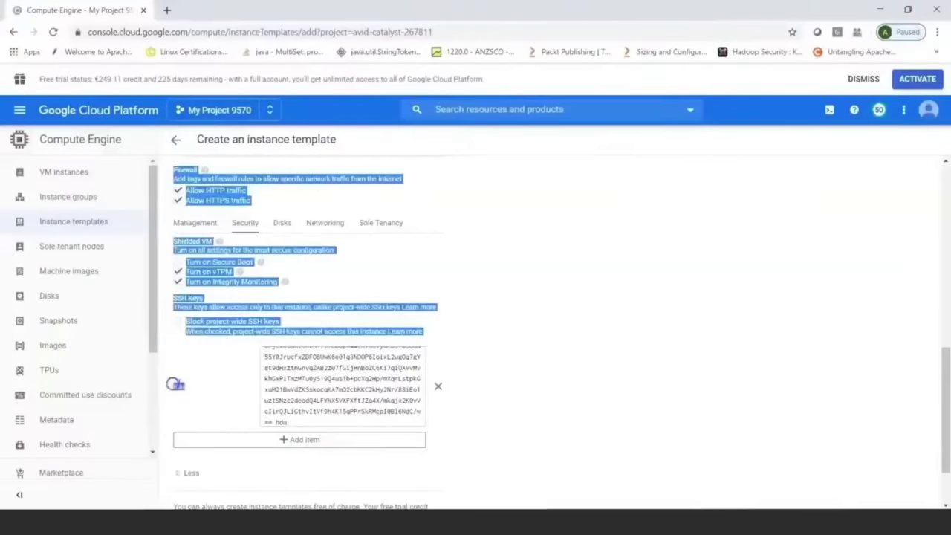
left_click(509, 388)
scroll(510, 392, "up", 1)
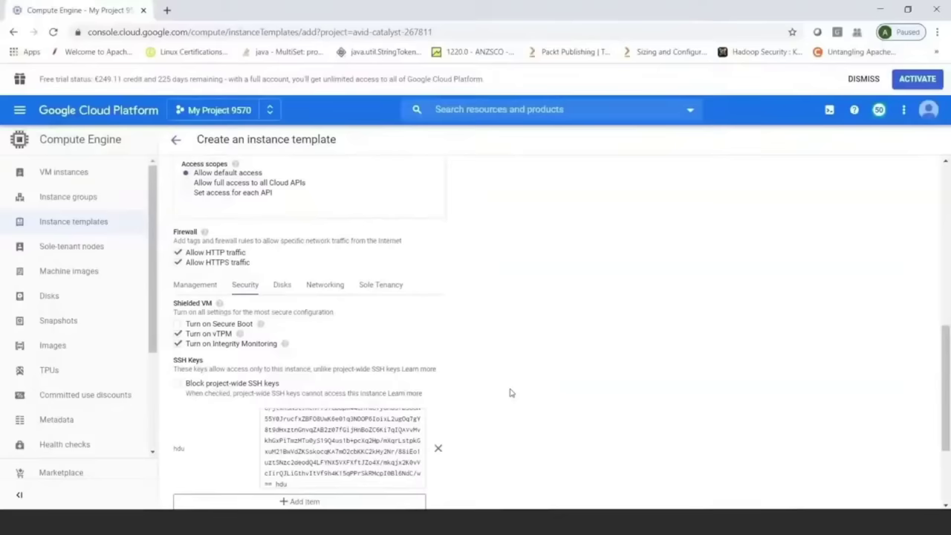
left_click(637, 316)
Export the PuTTYgen private key in OpenSSH format as hdunewk.pem on the desktop, then close PuTTYgen.
left_click(879, 9)
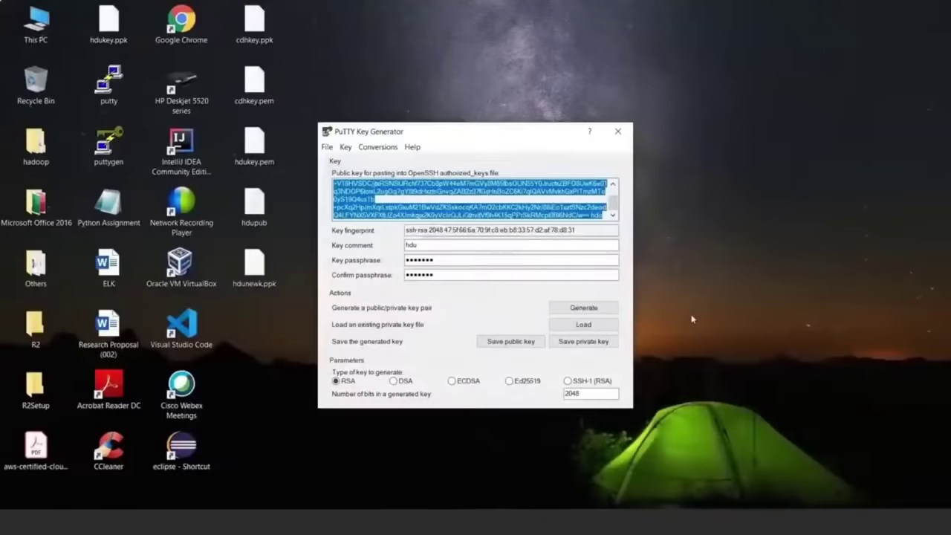
left_click(379, 147)
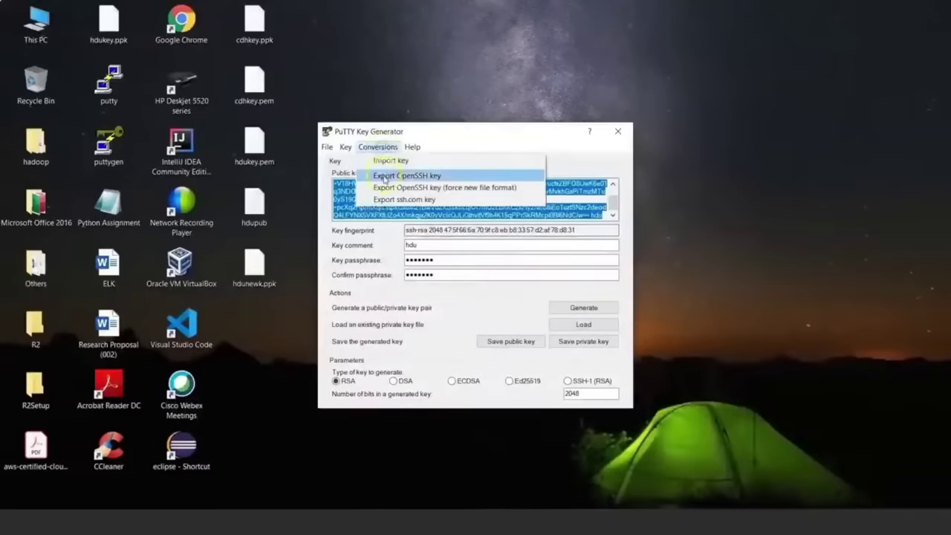
left_click(384, 176)
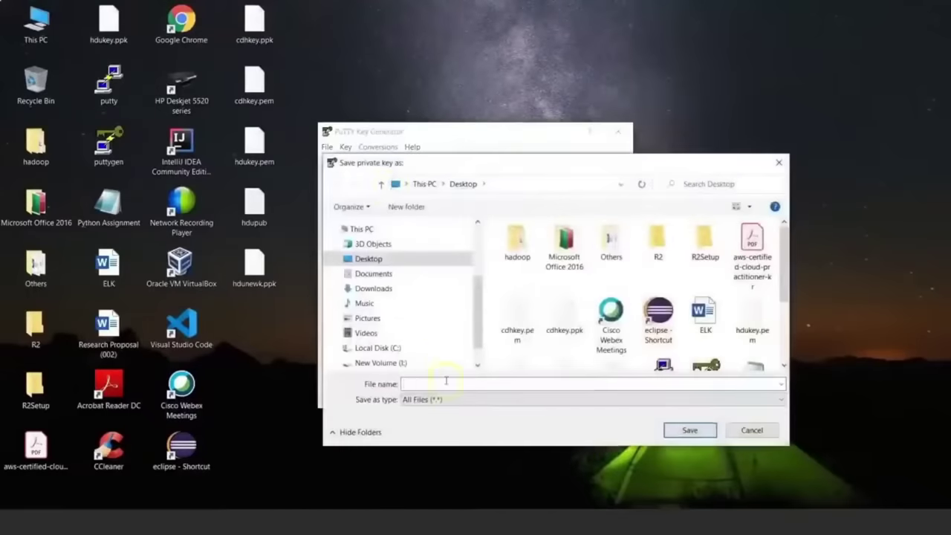
type("hdunewk")
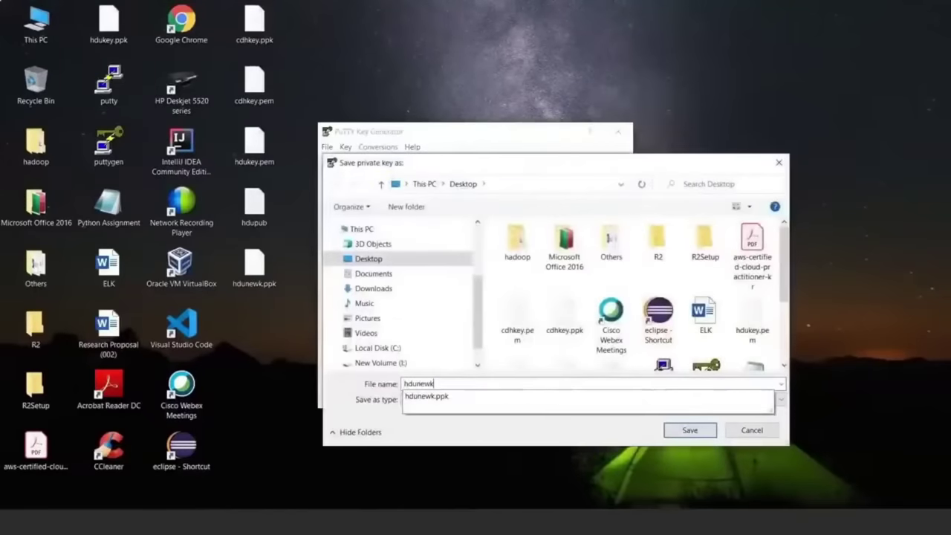
type(".pem")
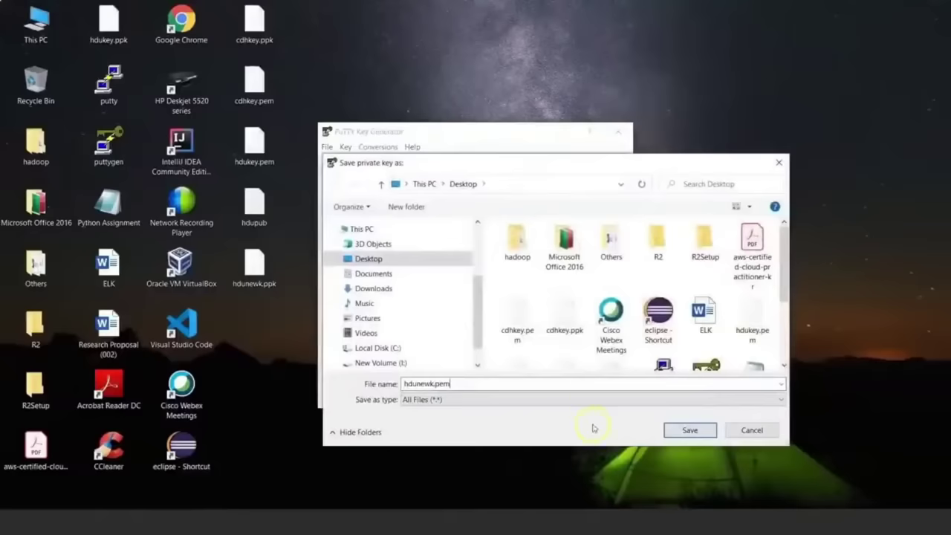
left_click(689, 430)
left_click(253, 326)
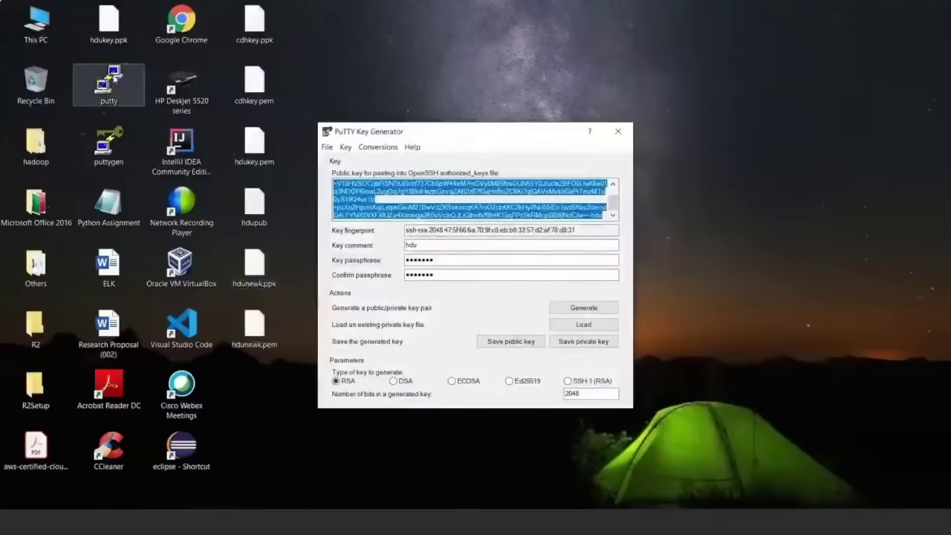
left_click(255, 327)
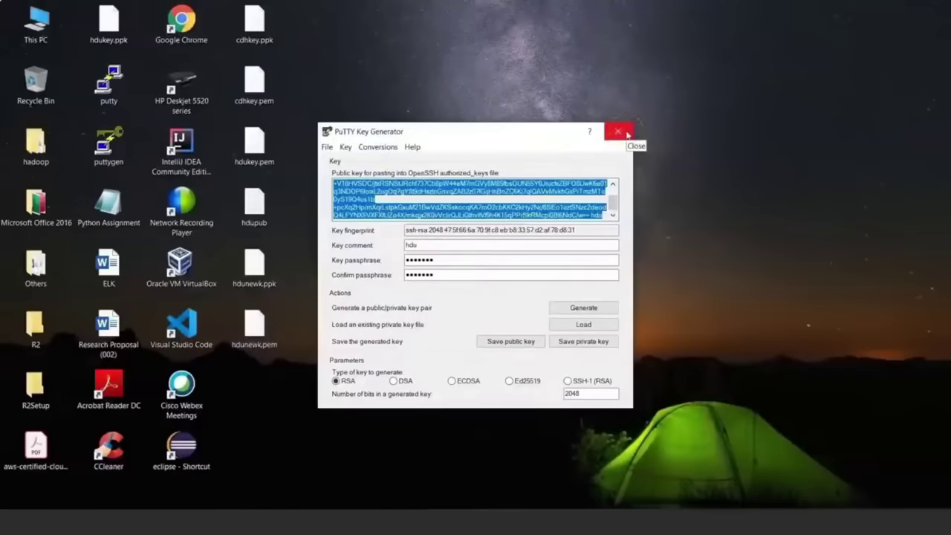
left_click(626, 134)
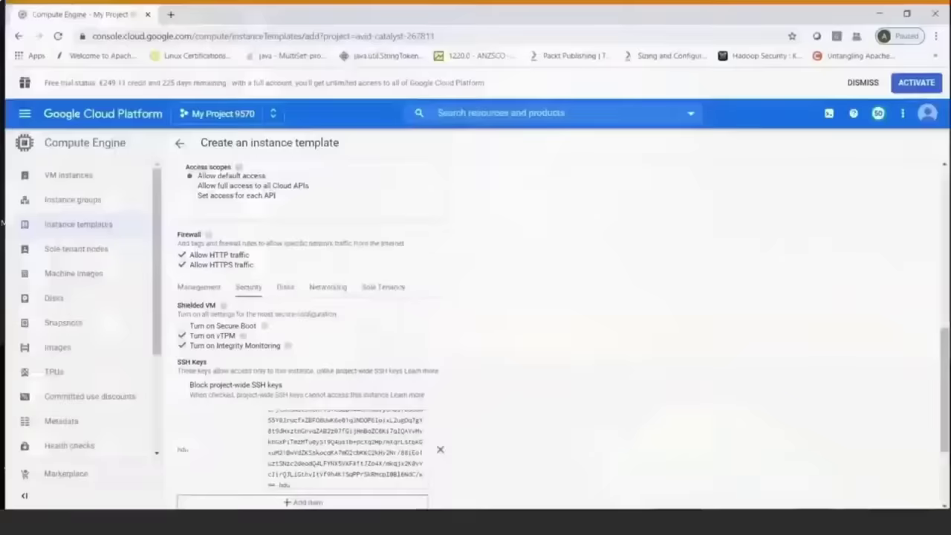
Create the templinst instance template with 1 vCPU, 3.75 GB and the Ubuntu 16.04 image.
scroll(540, 407, "down", 3)
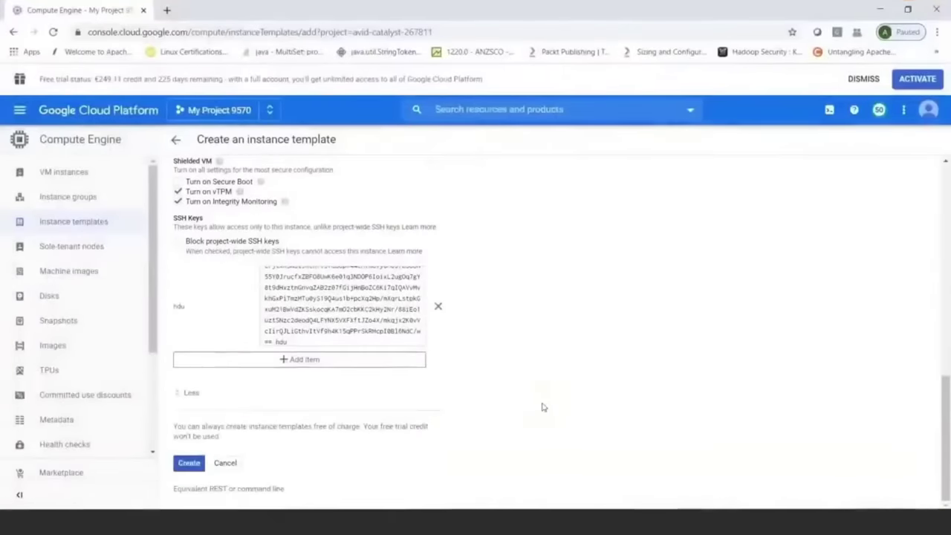
left_click(189, 465)
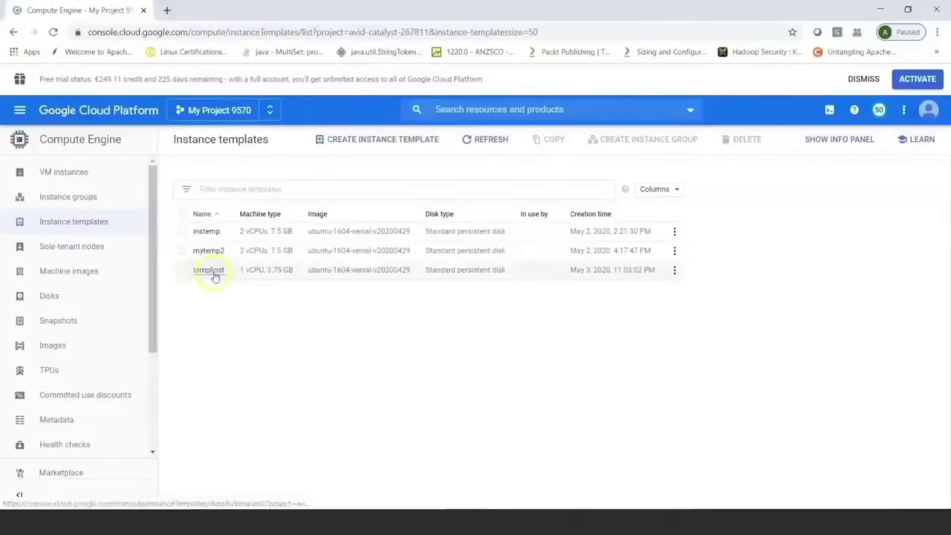
Start a new VM instance based on the templinst template.
left_click(68, 172)
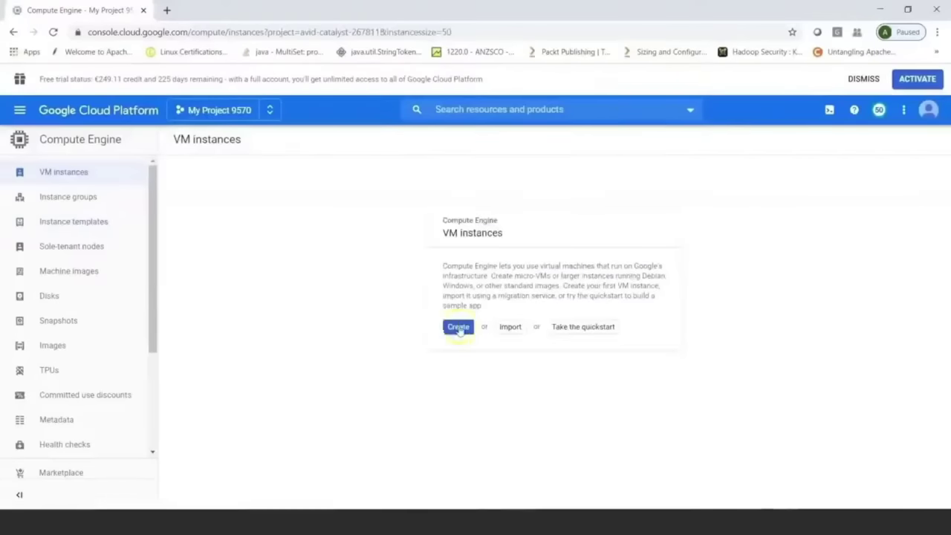
left_click(458, 328)
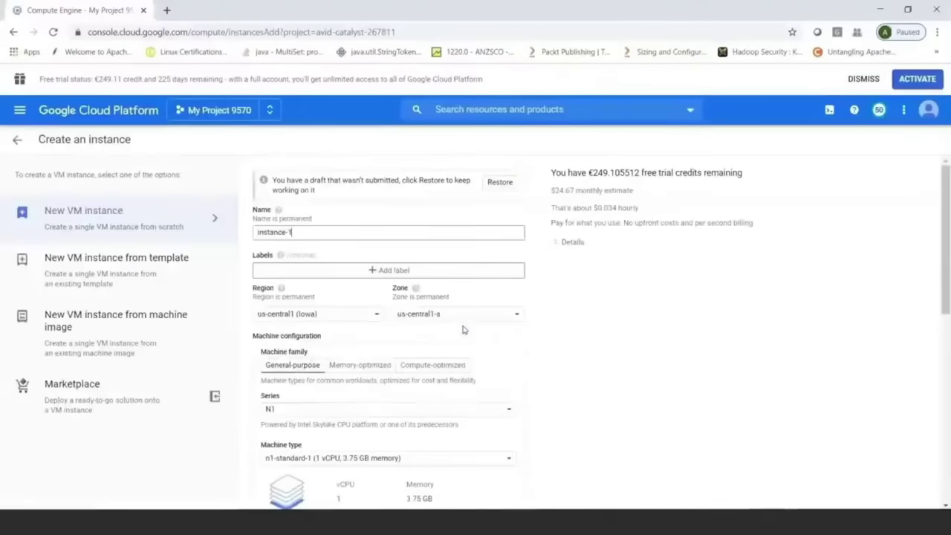
left_click(301, 232)
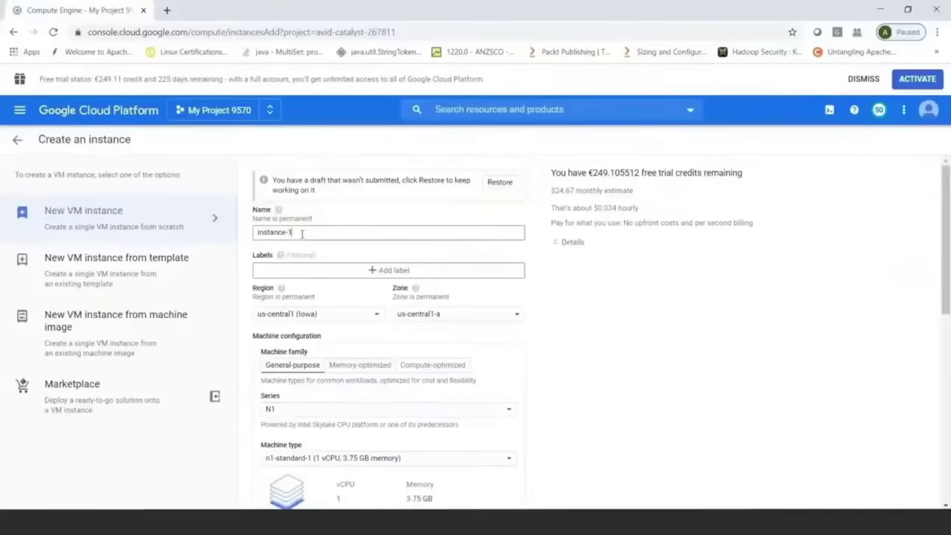
left_click(163, 279)
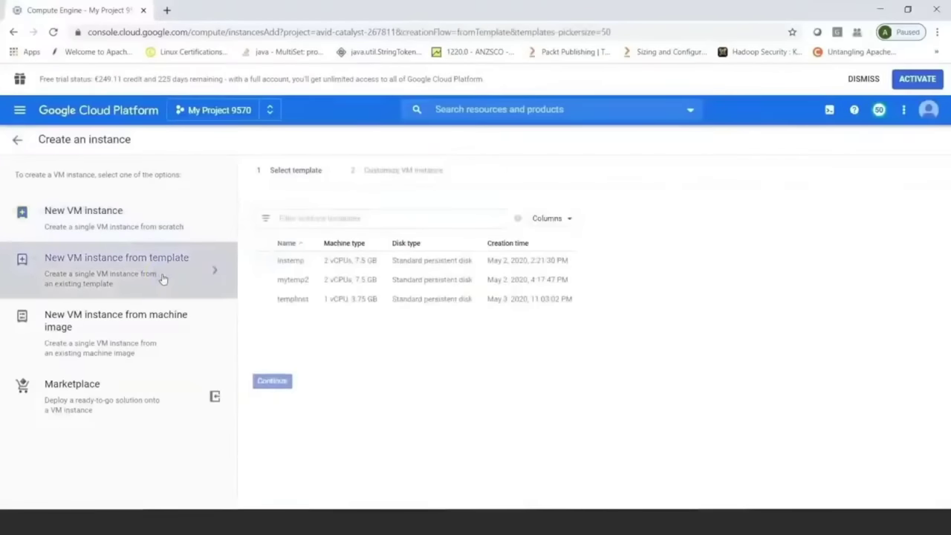
left_click(263, 300)
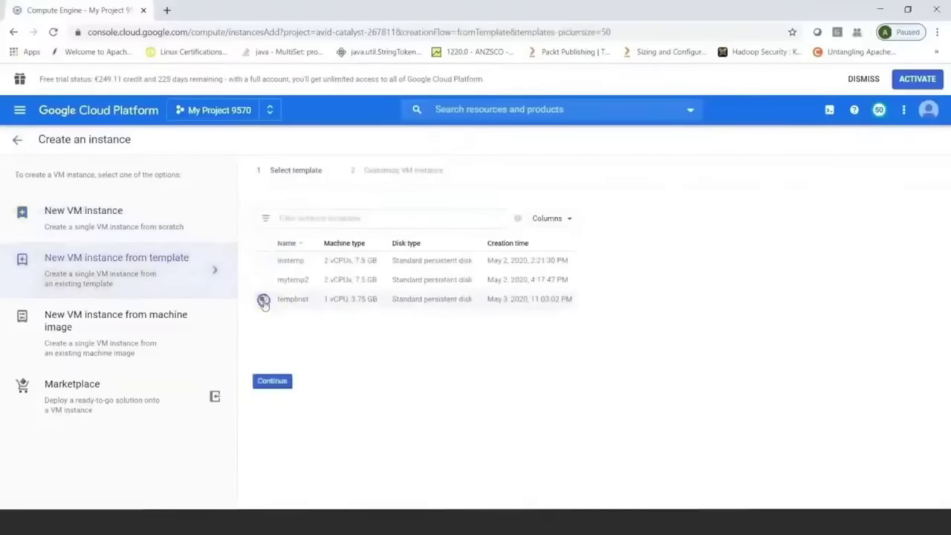
left_click(275, 380)
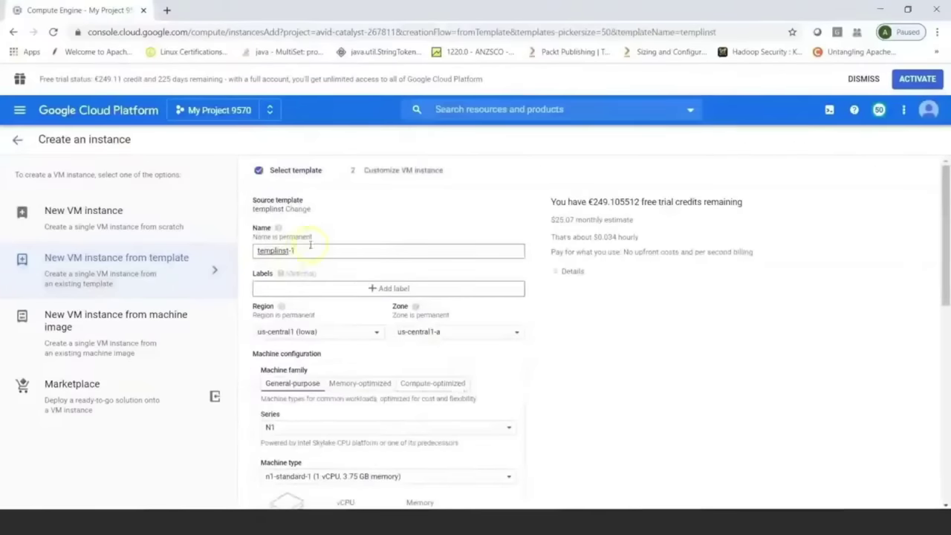
Name the instance c1, set region europe-west3 (Frankfurt), and create it.
left_click_drag(303, 248, 223, 245)
type("c1")
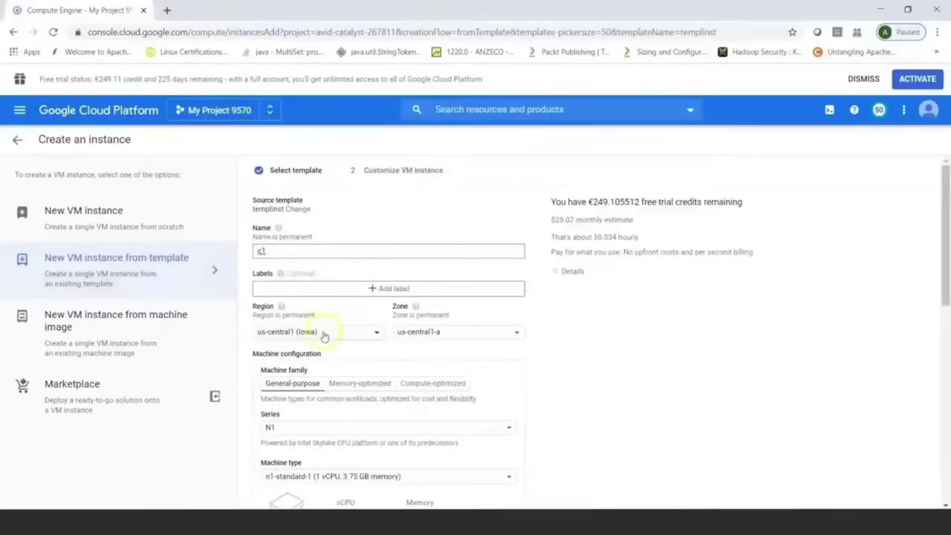
left_click(319, 332)
left_click(325, 434)
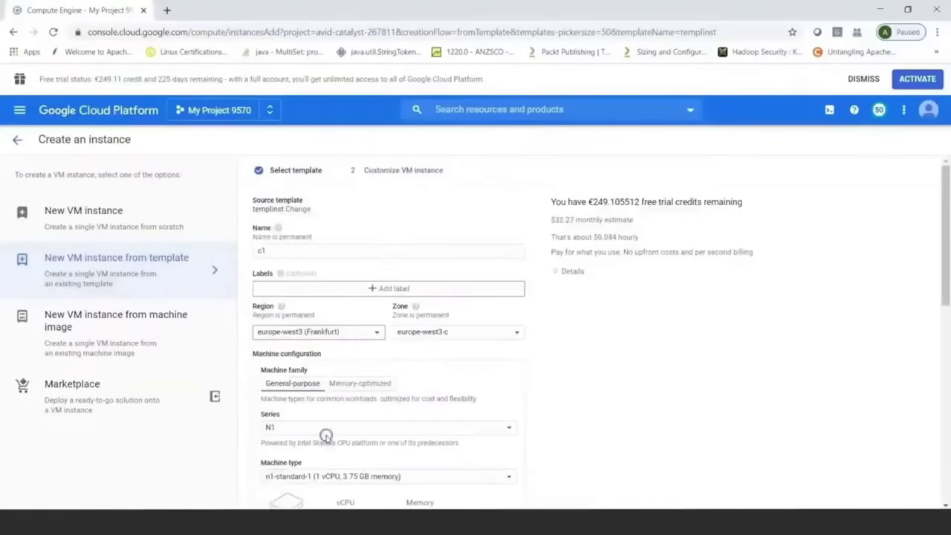
scroll(672, 385, "down", 1)
scroll(672, 385, "down", 7)
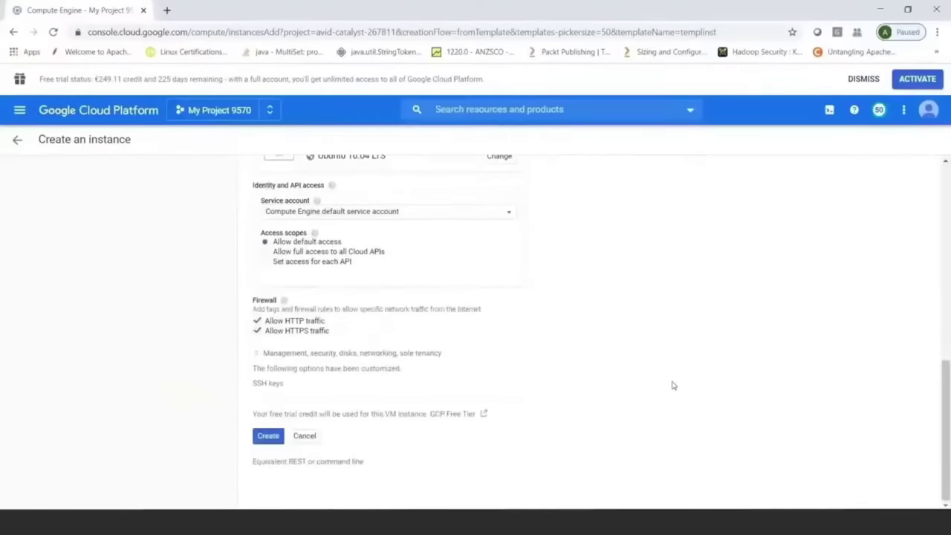
left_click(268, 438)
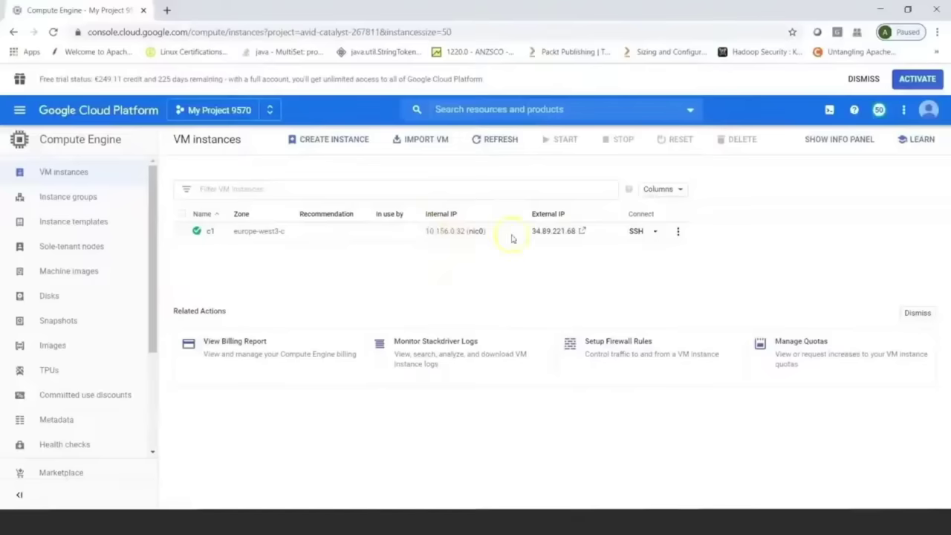
Open an SSH session to instance c1 in a browser window.
left_click(568, 262)
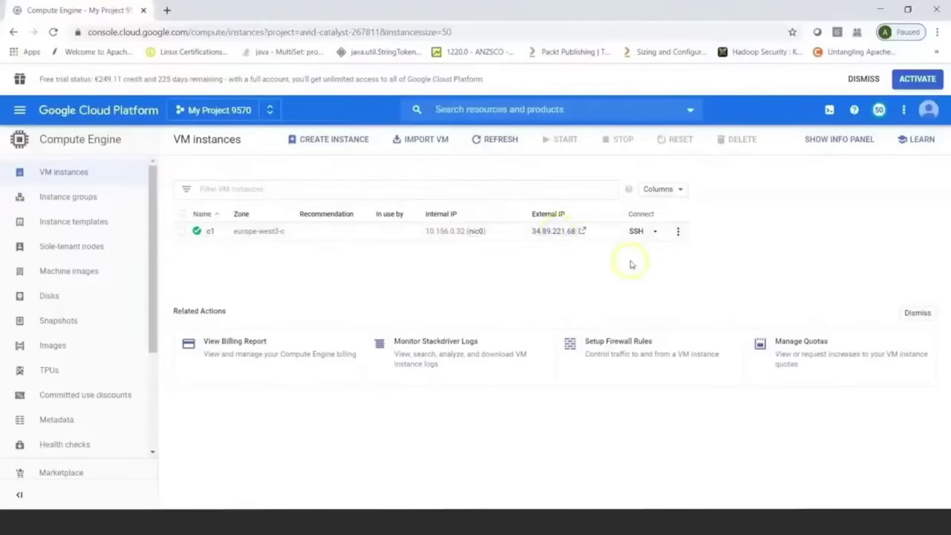
left_click(655, 232)
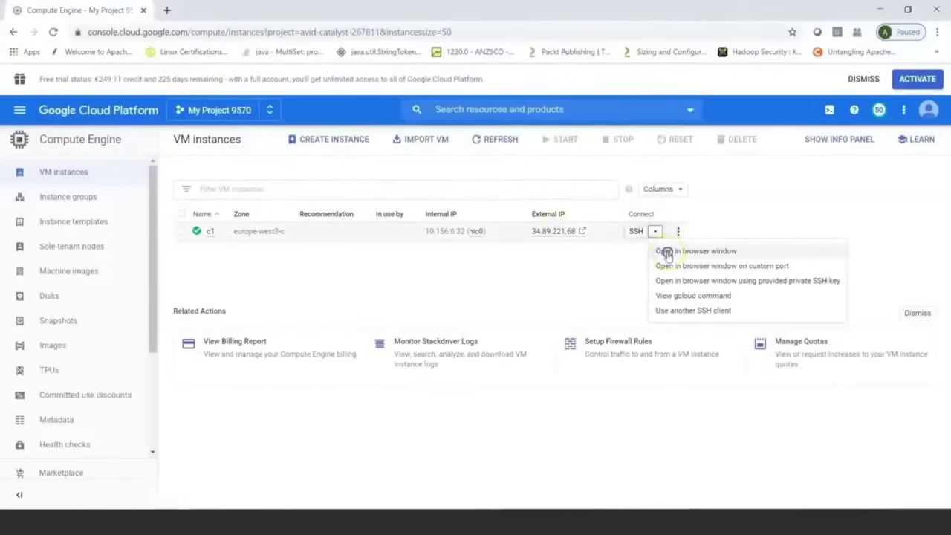
left_click(668, 255)
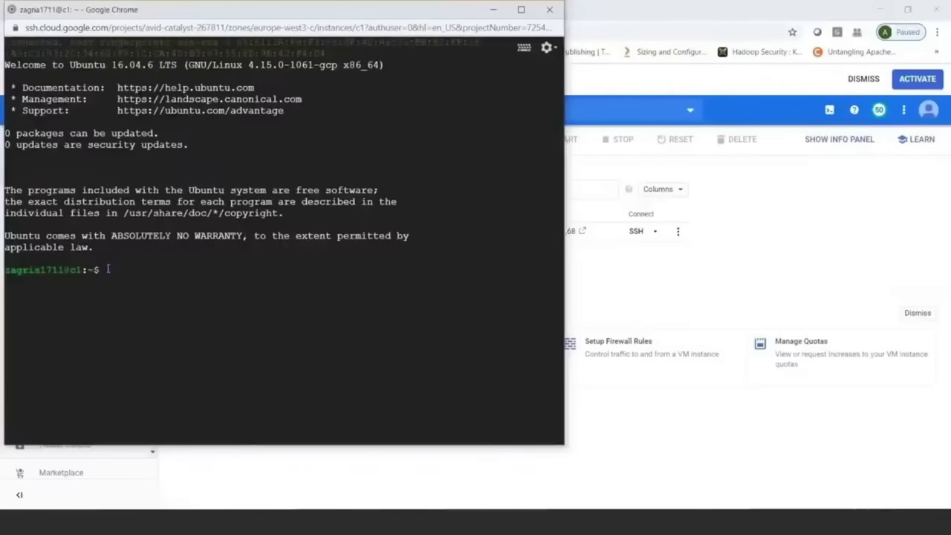
List the root directory, become root with sudo su, then switch to user hdu with su - hdu.
type("ls /")
key("Return")
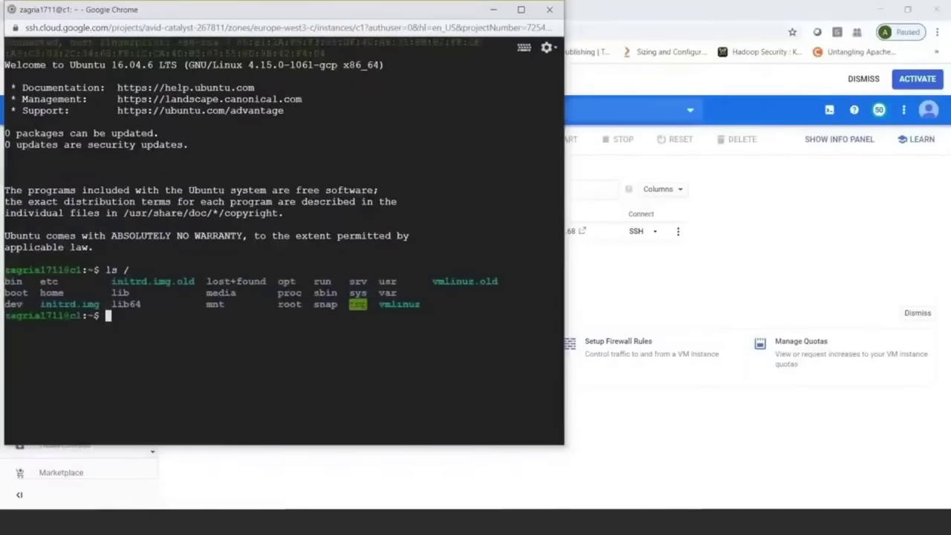
type("sudo su")
key("BackSpace")
key("BackSpace")
key("BackSpace")
key("BackSpace")
type("o su")
key("Return")
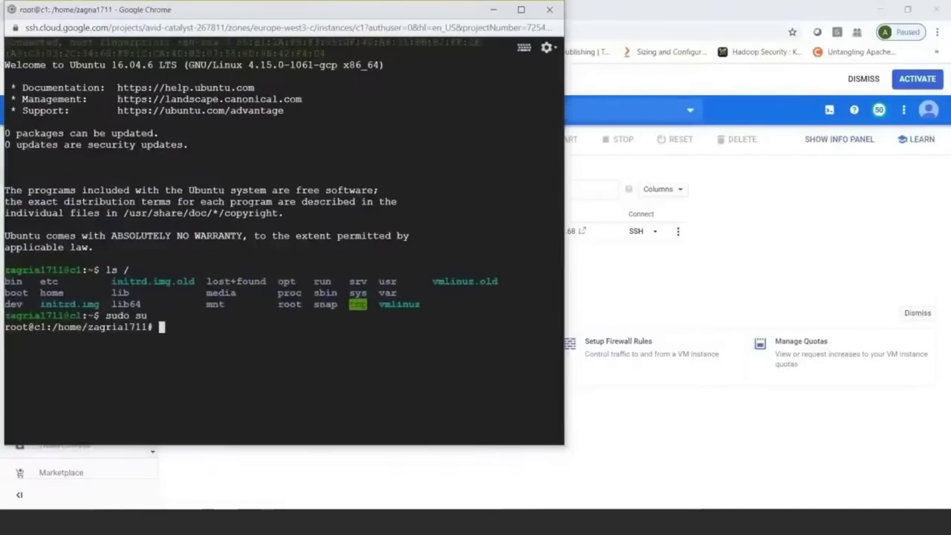
type("cd")
key("Return")
type("su - hdu")
key("Return")
List hdu's home and .ssh folder, print .ssh/authorized_keys and copy the ssh-rsa key.
type("ls ")
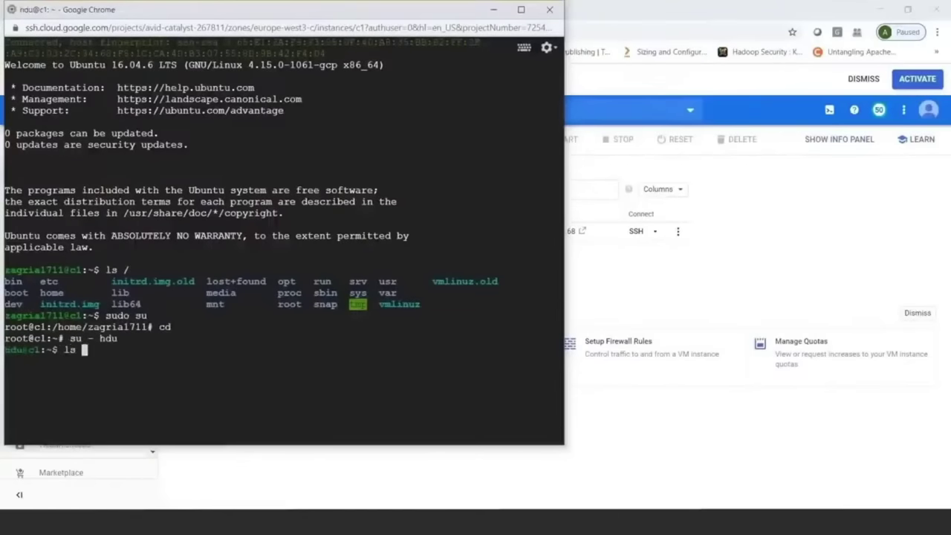
type("-all")
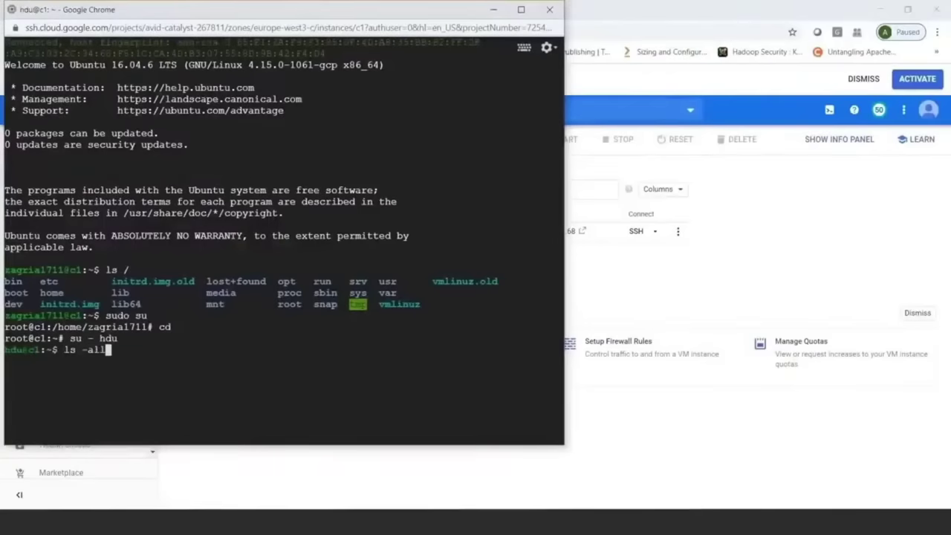
key("Return")
type("ls -all .ssh")
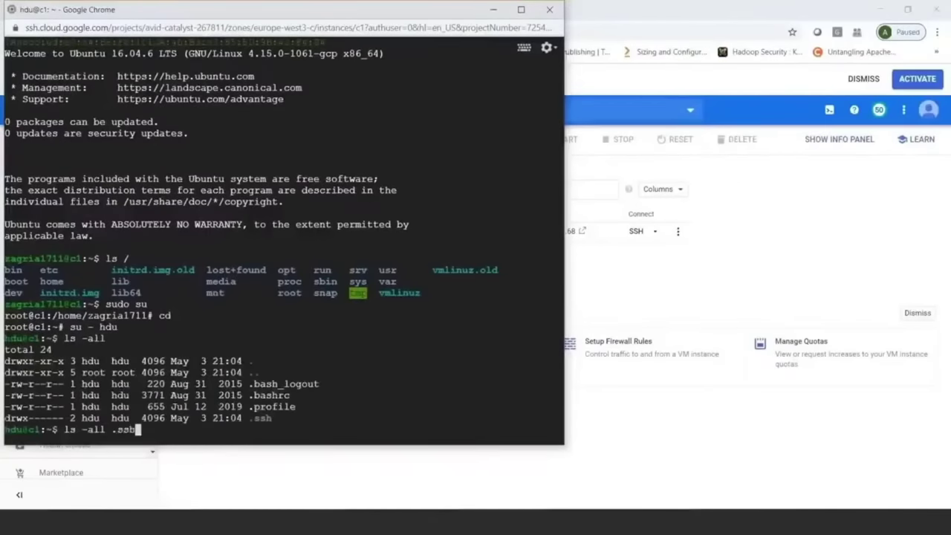
key("Return")
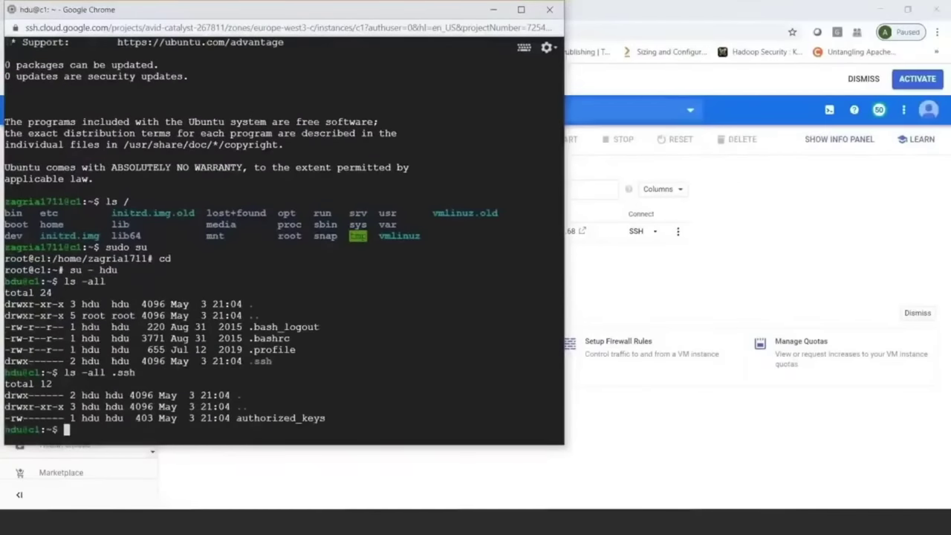
key("Up")
type("cat")
key("BackSpace")
key("BackSpace")
key("BackSpace")
key("BackSpace")
key("BackSpace")
key("BackSpace")
key("BackSpace")
key("BackSpace")
key("BackSpace")
key("BackSpace")
key("BackSpace")
key("BackSpace")
key("BackSpace")
key("BackSpace")
key("BackSpace")
type("cat .ssh")
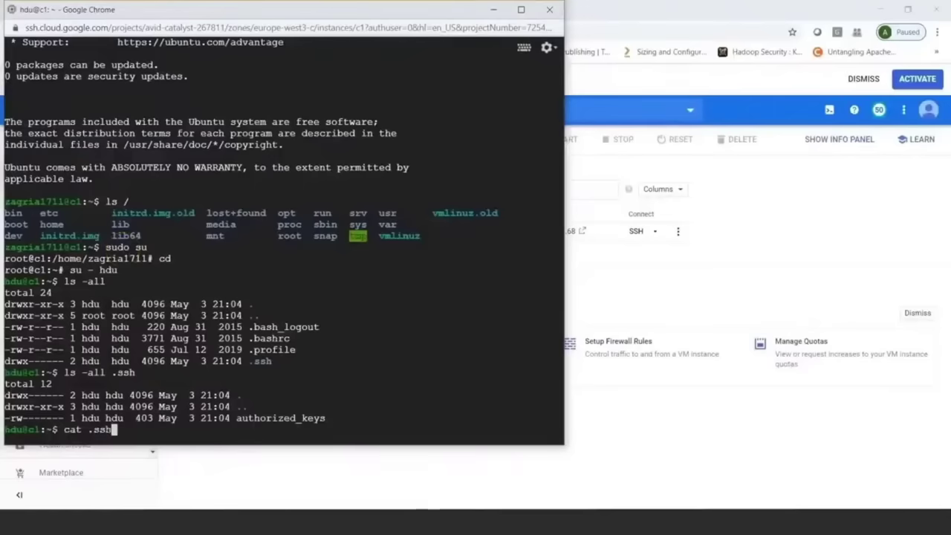
type("/au")
key("Tab")
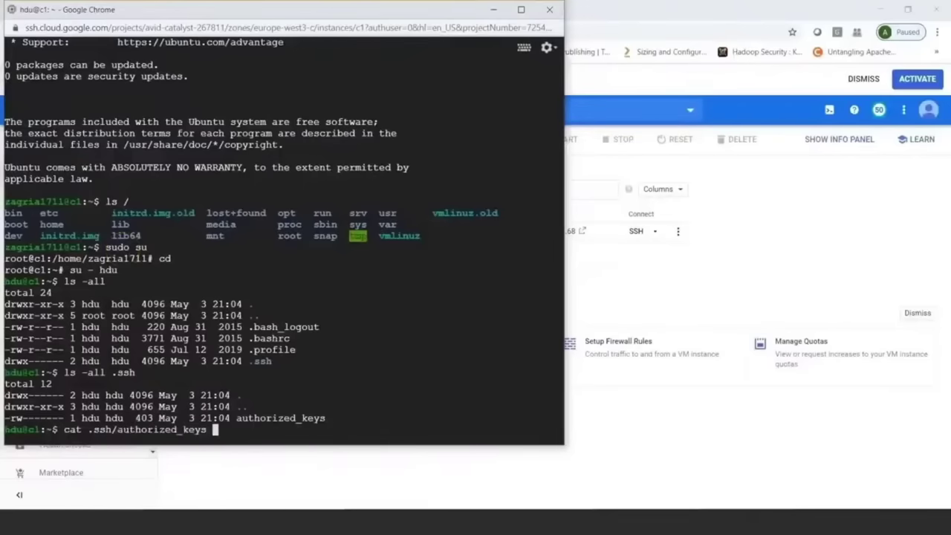
key("Return")
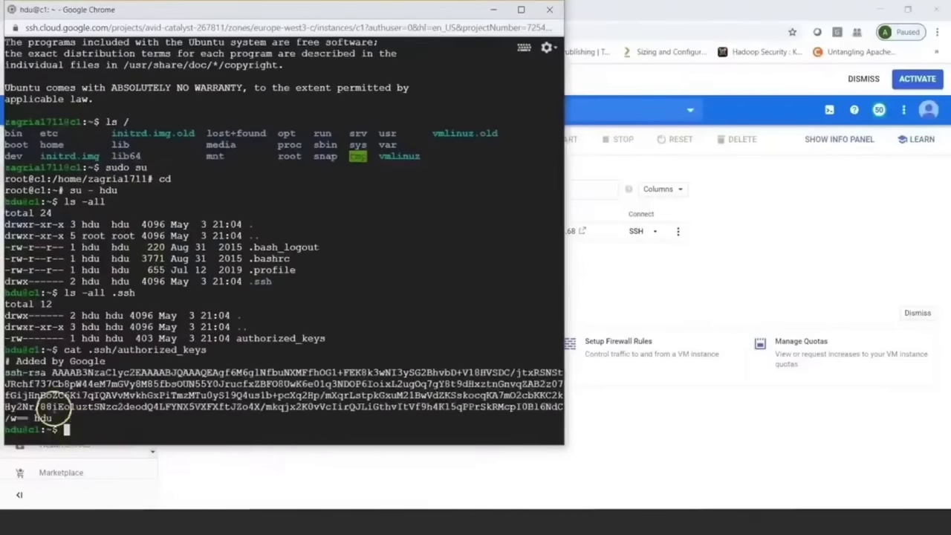
left_click_drag(55, 418, 5, 371)
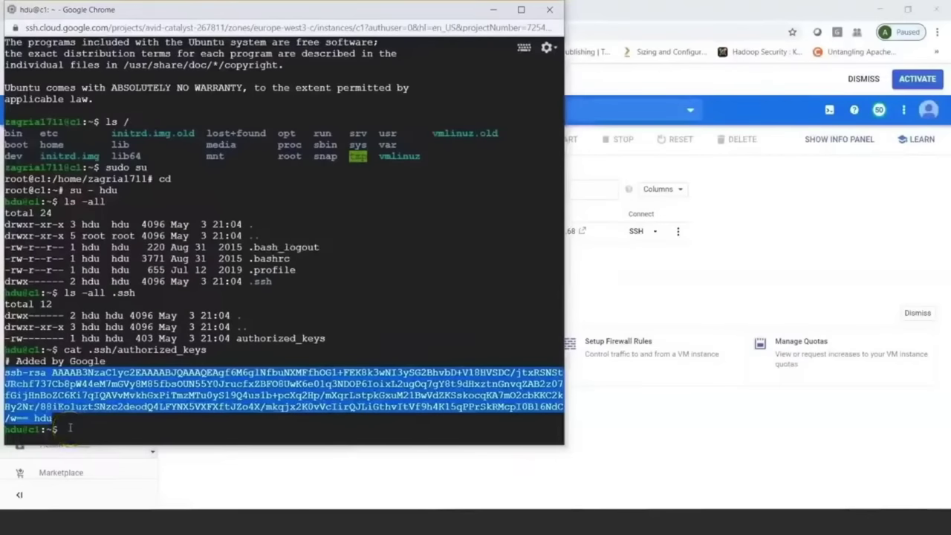
Close the browser SSH session and copy c1's external IP address.
left_click(549, 16)
left_click(342, 93)
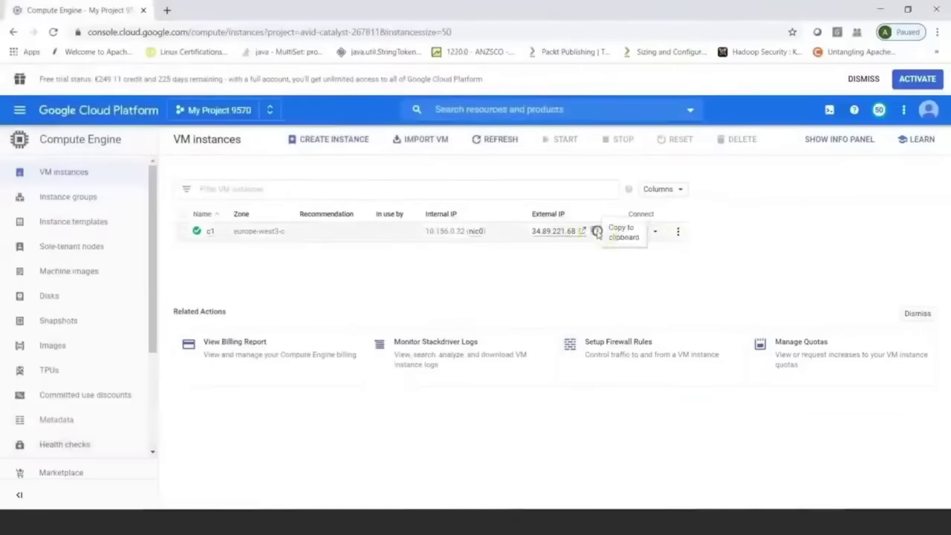
left_click(596, 232)
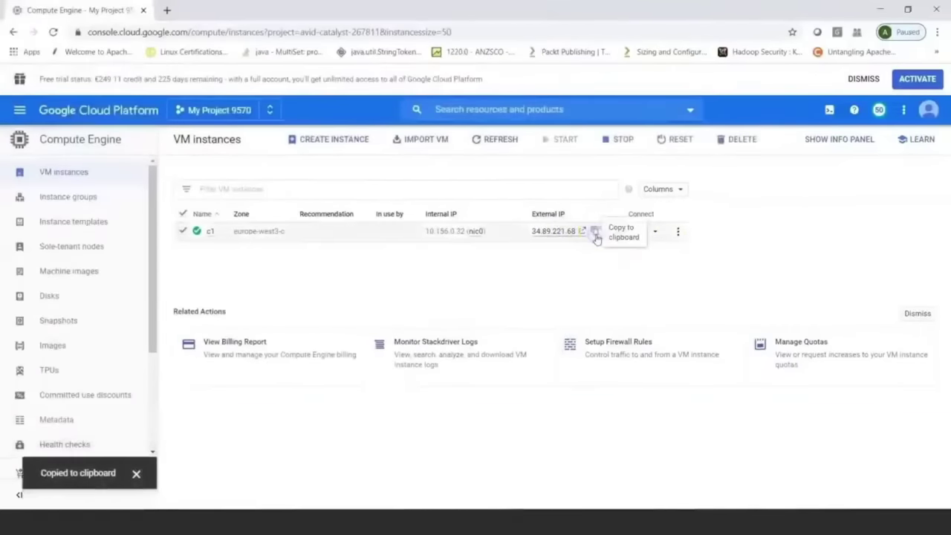
left_click(880, 9)
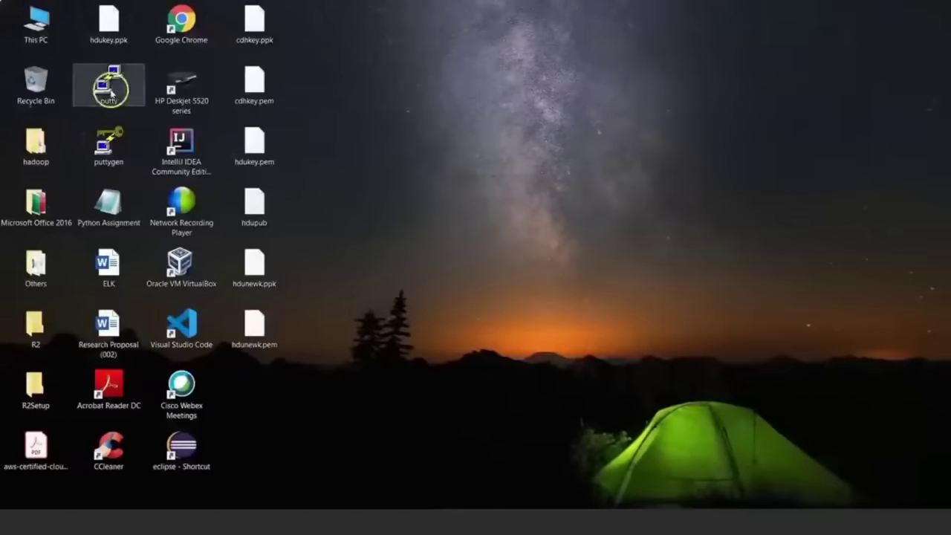
double_click(109, 88)
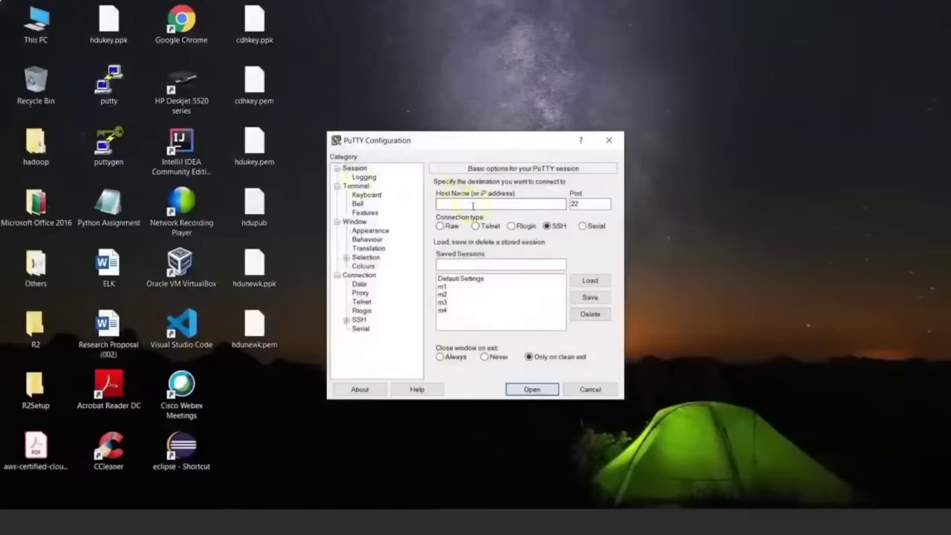
type("hdu@")
key("ctrl+v")
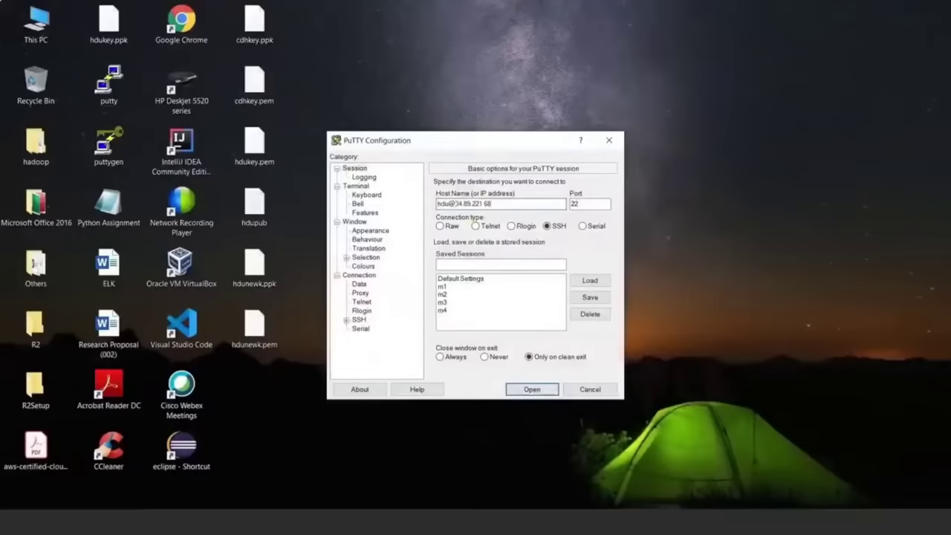
left_click(346, 319)
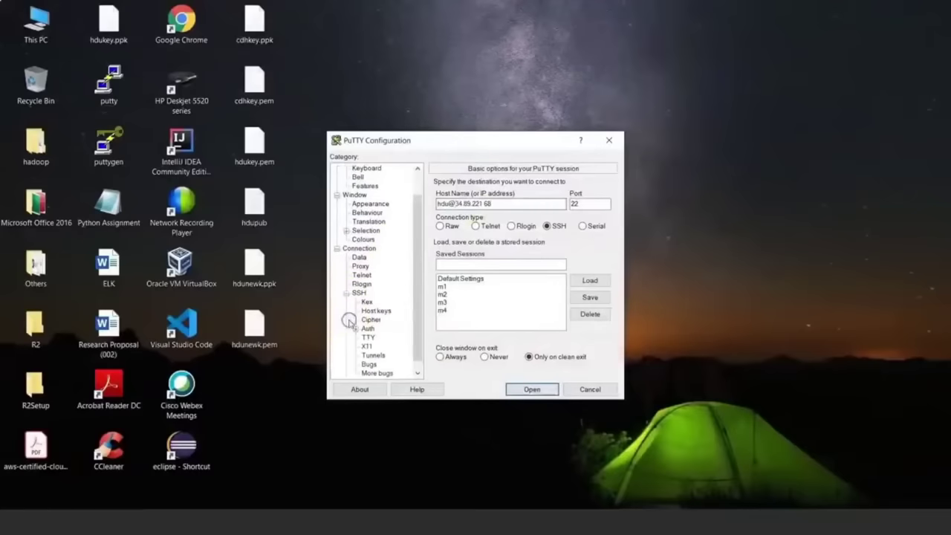
left_click(361, 295)
left_click(368, 329)
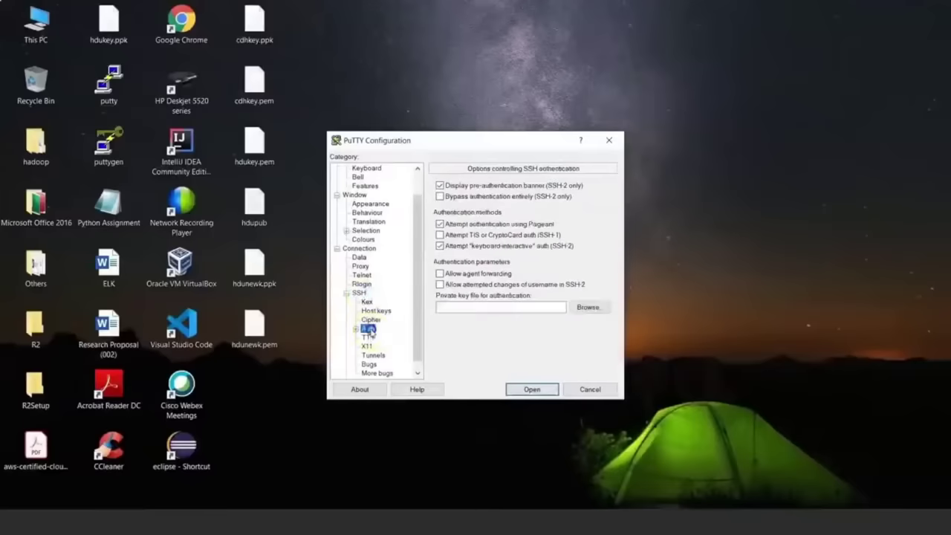
left_click(585, 307)
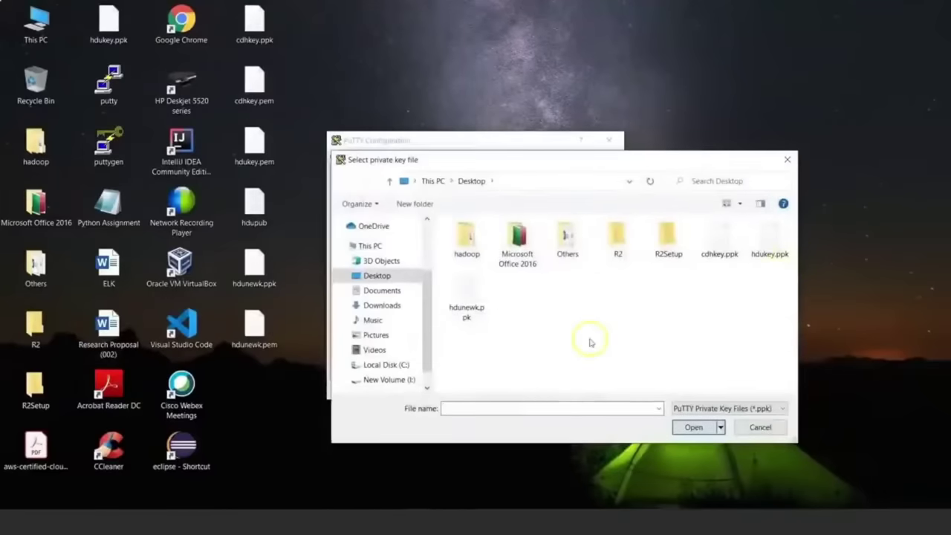
left_click(485, 313)
left_click(486, 314)
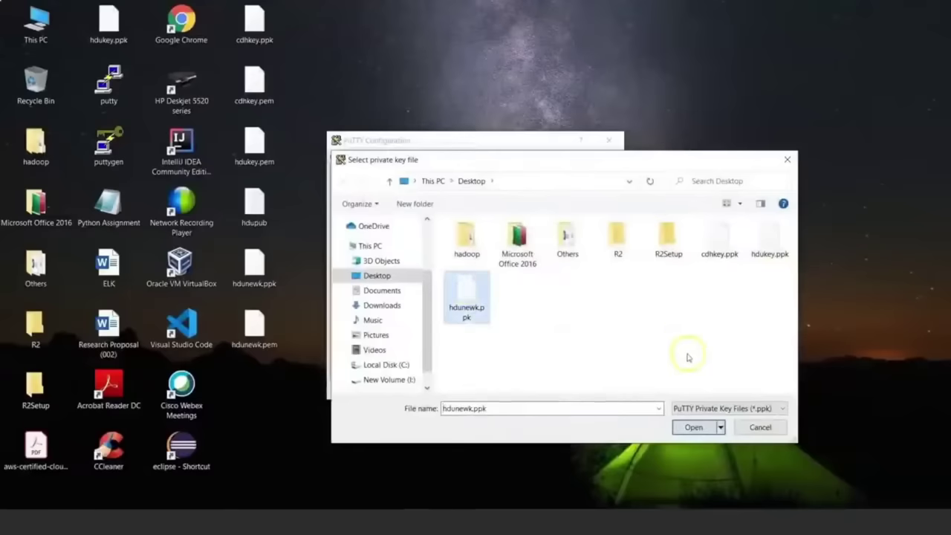
left_click(694, 427)
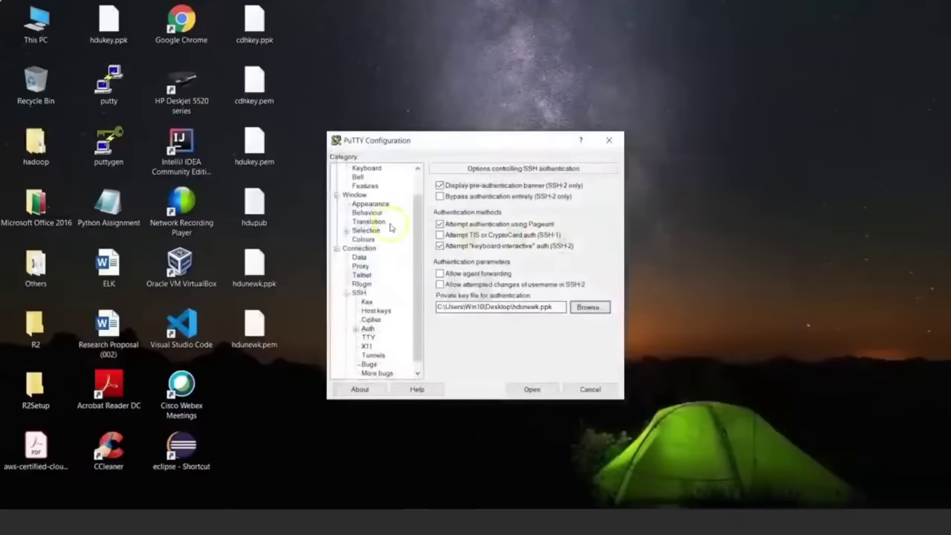
Save the connection as session c1 and open it.
left_click(354, 168)
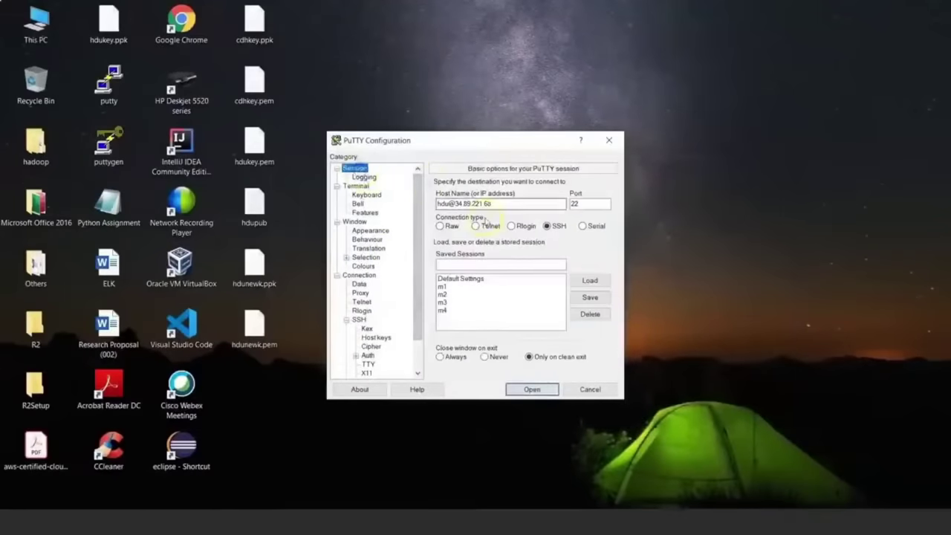
left_click(475, 266)
type("c1")
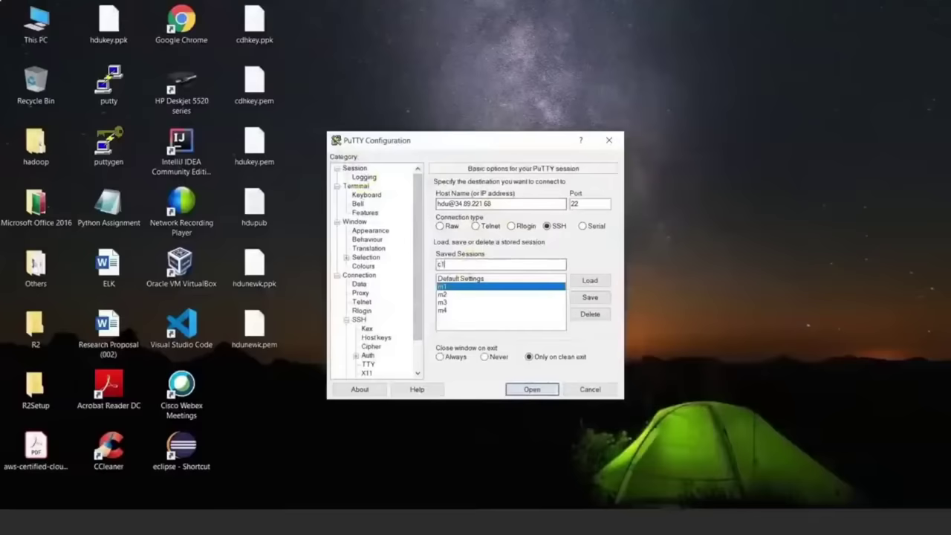
left_click(599, 299)
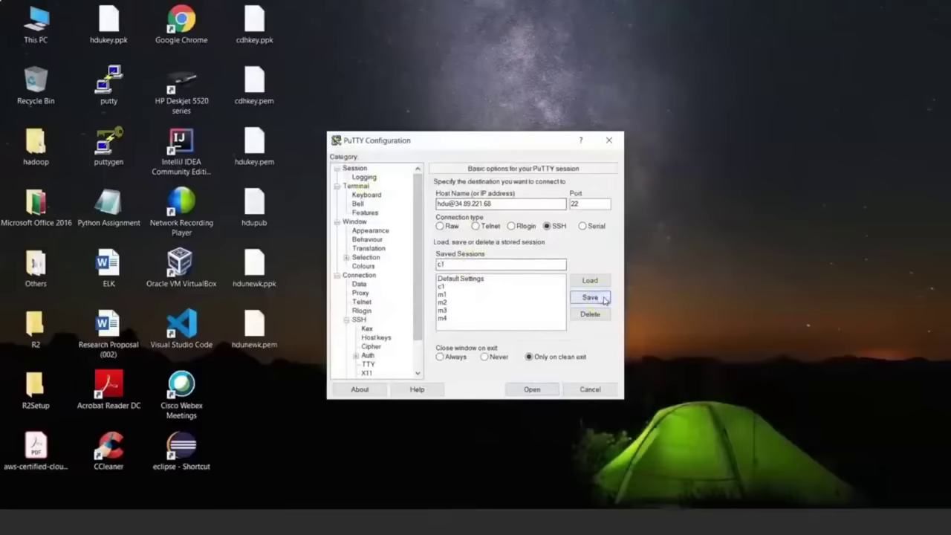
left_click(549, 391)
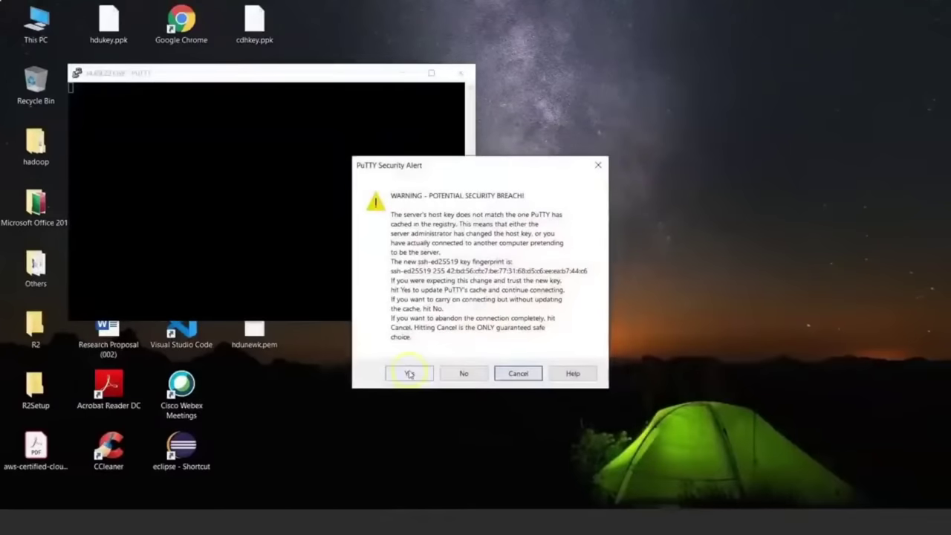
Accept c1's host key, log in with the key passphrase, run ls .ssh, then return to the browser.
left_click(408, 371)
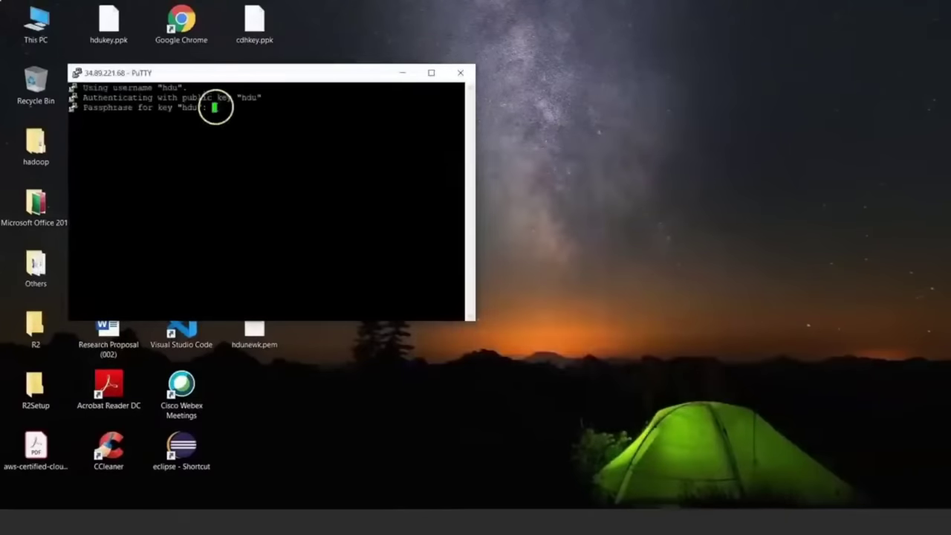
key("Return")
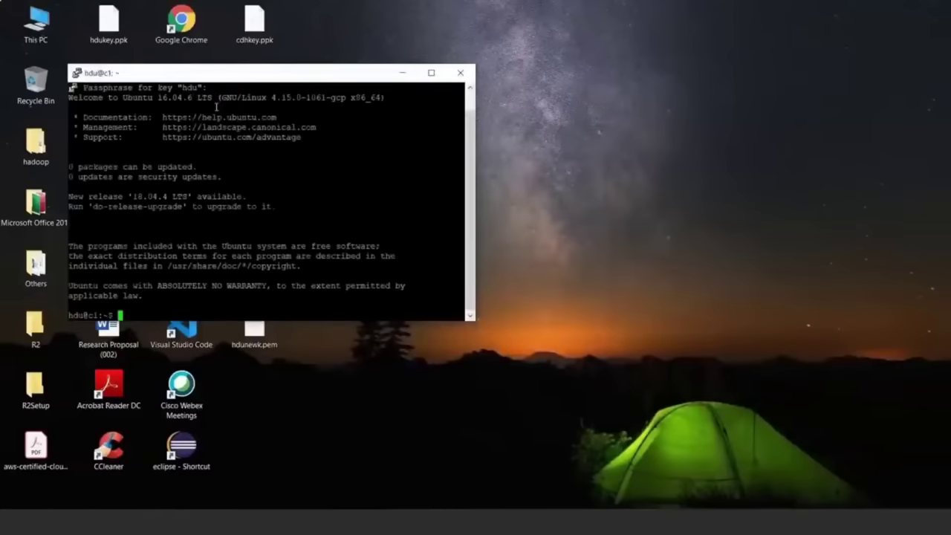
type("ls .ssh")
key("Return")
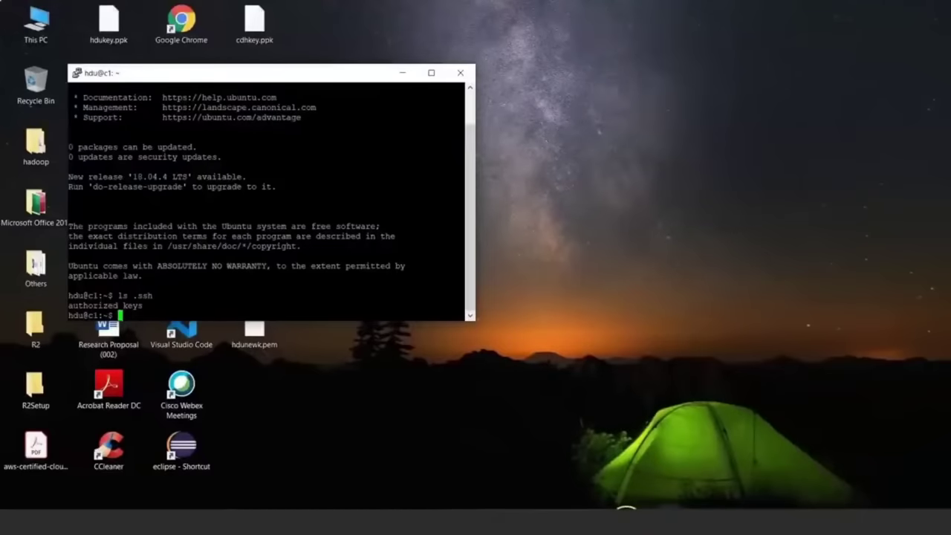
mouse_move(626, 509)
left_click(635, 457)
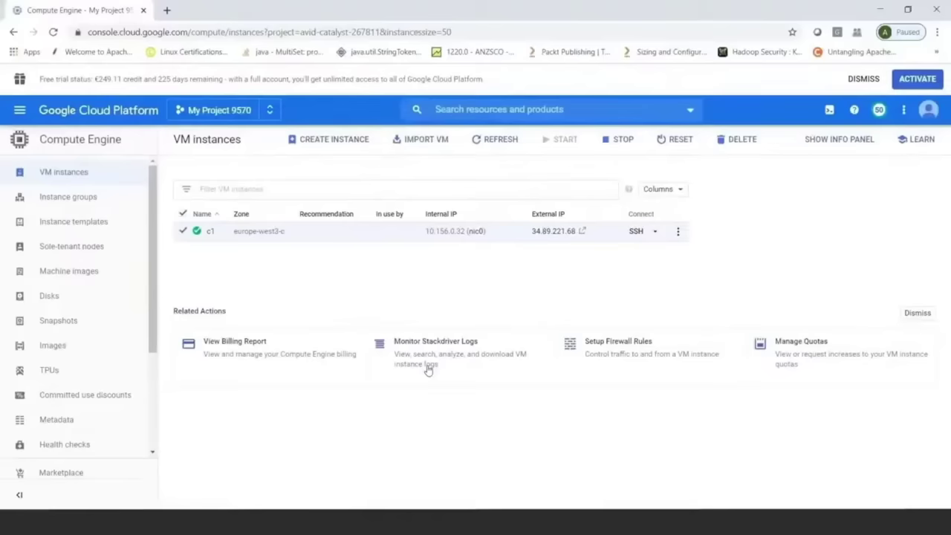
Begin a new N1 n1-standard-1 instance form and expand its CPU platform and GPU options.
left_click(314, 143)
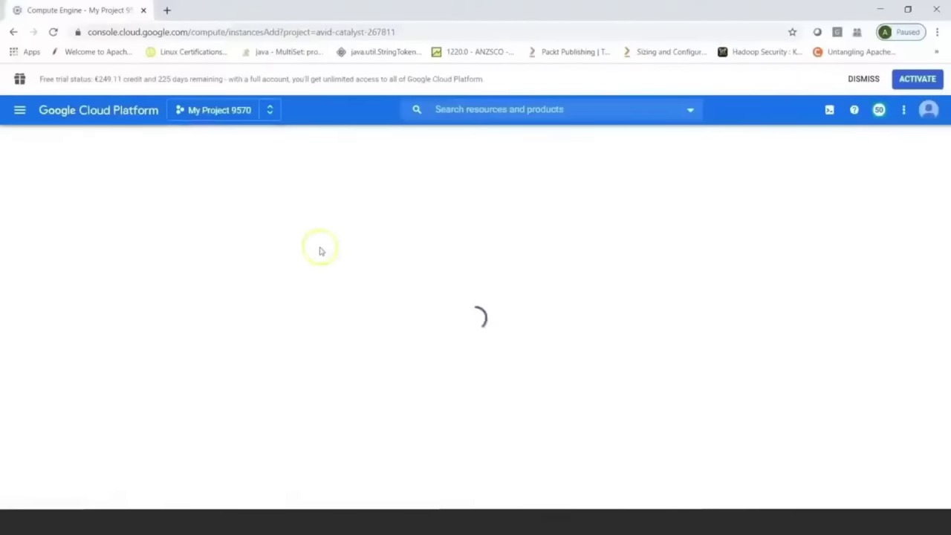
left_click(304, 231)
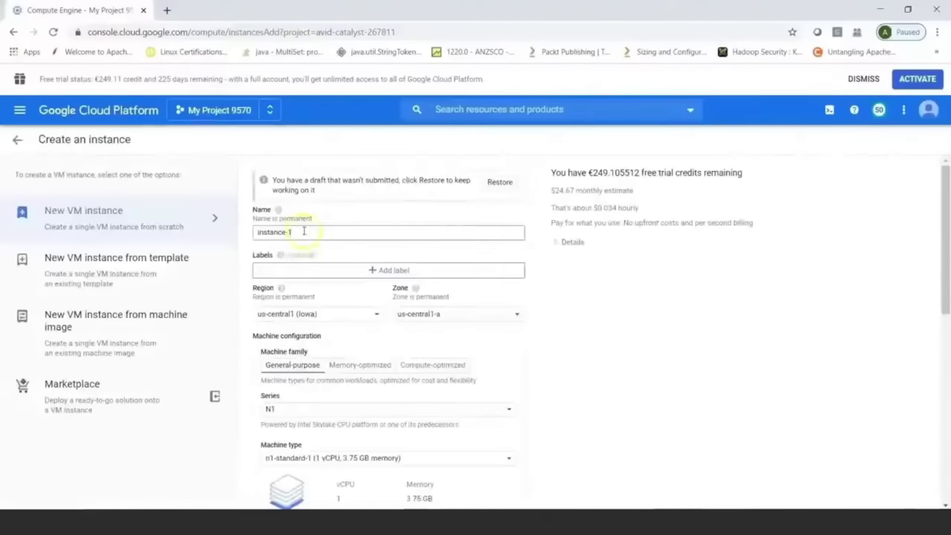
left_click(334, 335)
scroll(333, 335, "down", 3)
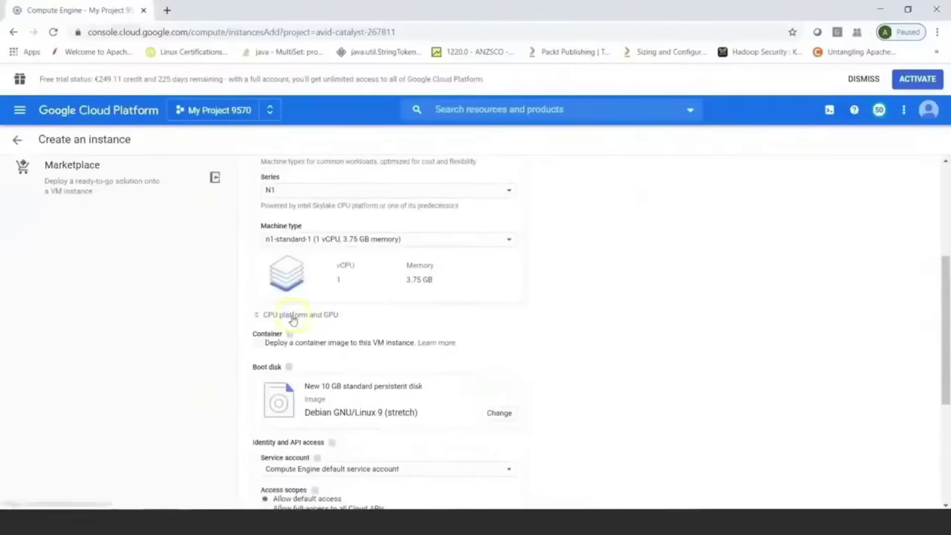
left_click(294, 318)
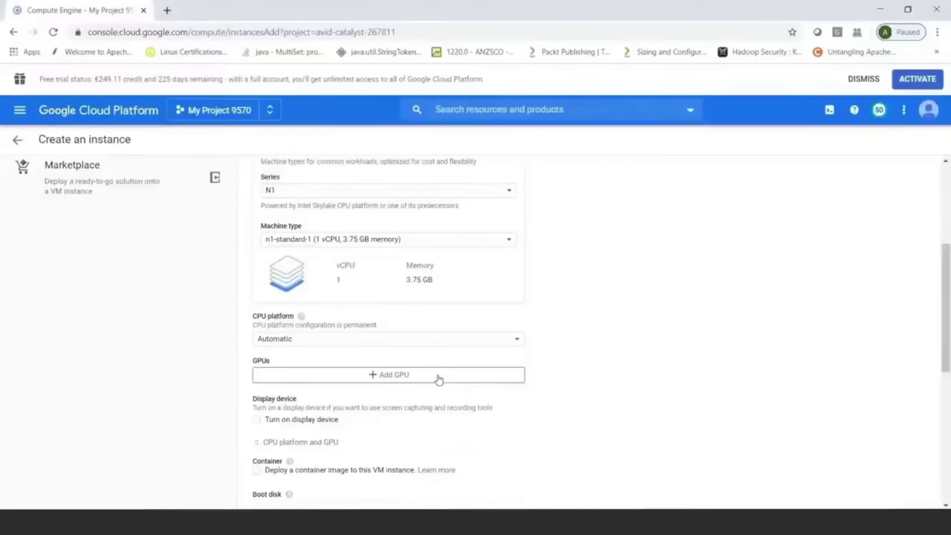
Scroll through the Create an instance form to review its options.
scroll(578, 294, "up", 1)
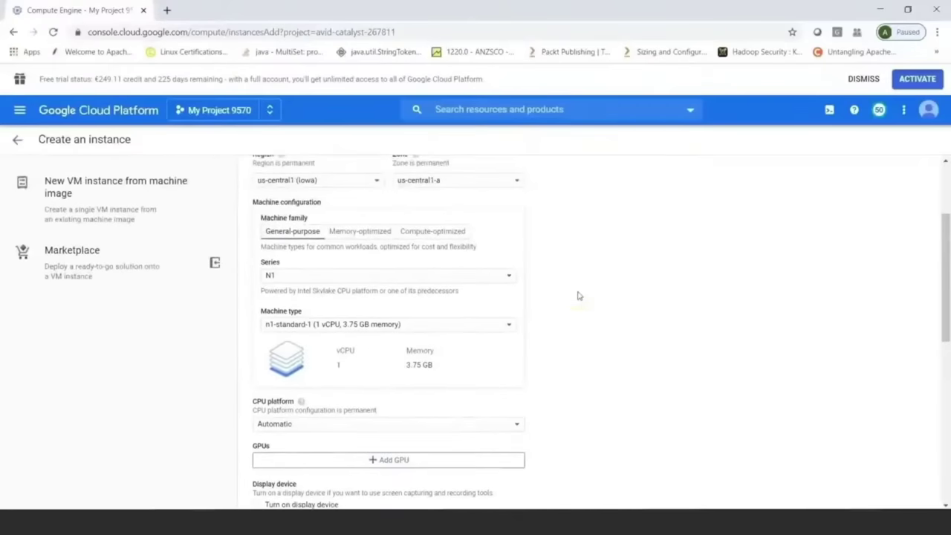
scroll(578, 295, "up", 1)
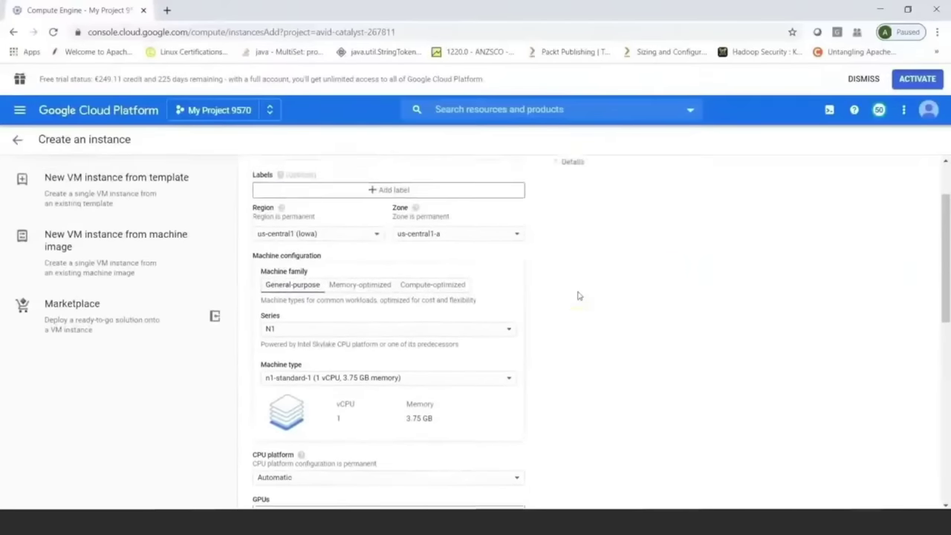
scroll(578, 295, "up", 1)
left_click(576, 297)
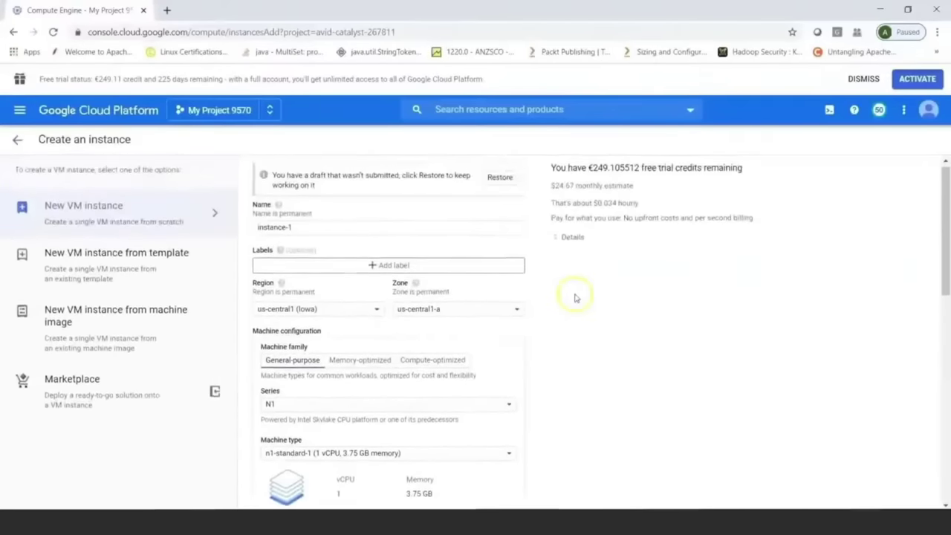
scroll(575, 298, "down", 3)
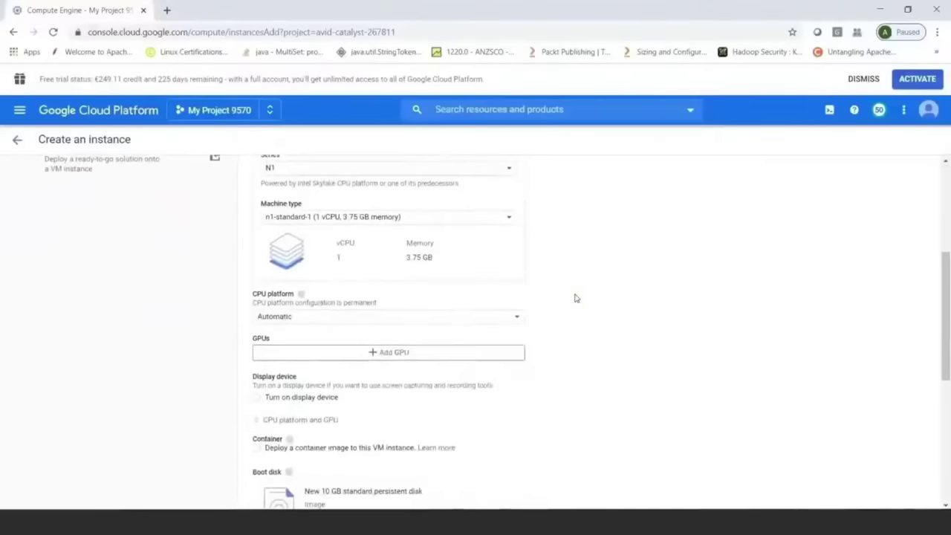
scroll(575, 298, "down", 1)
scroll(574, 298, "down", 1)
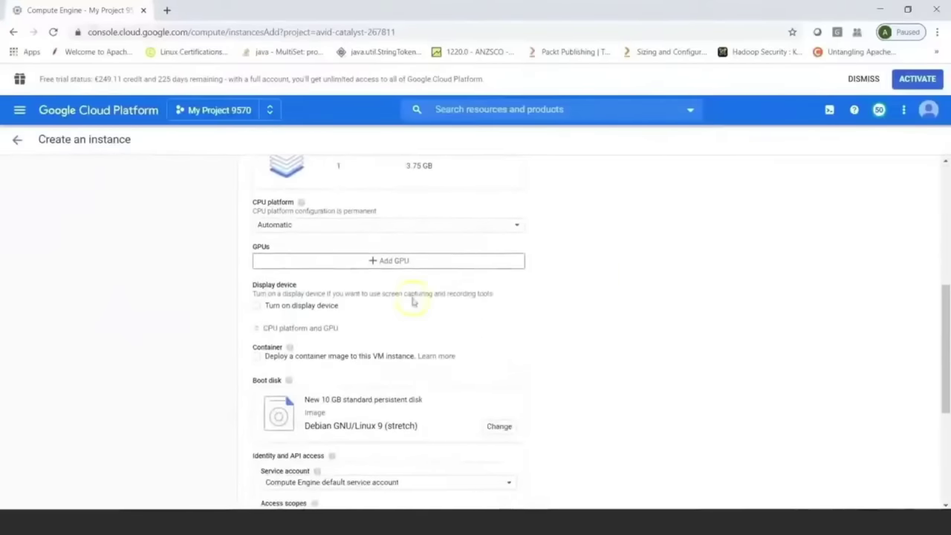
scroll(299, 329, "down", 2)
scroll(589, 387, "down", 2)
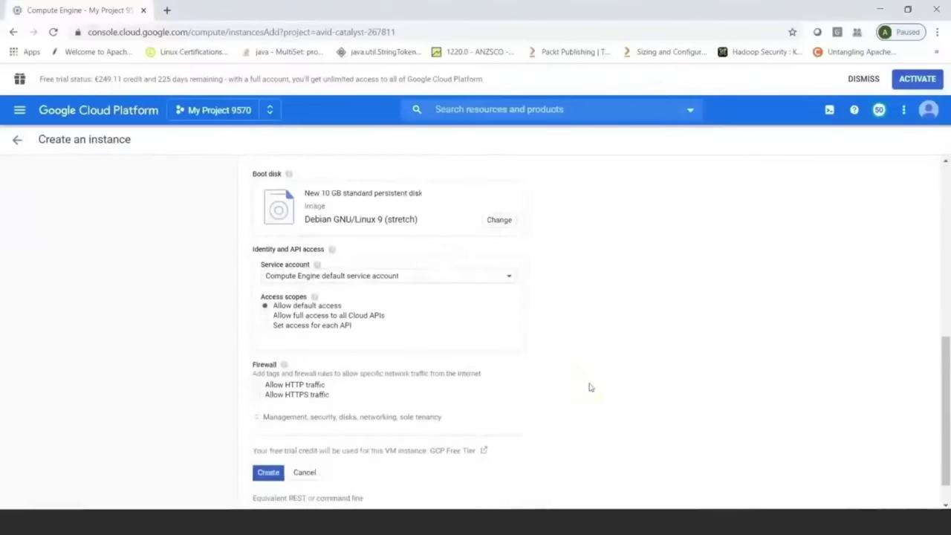
scroll(590, 387, "up", 5)
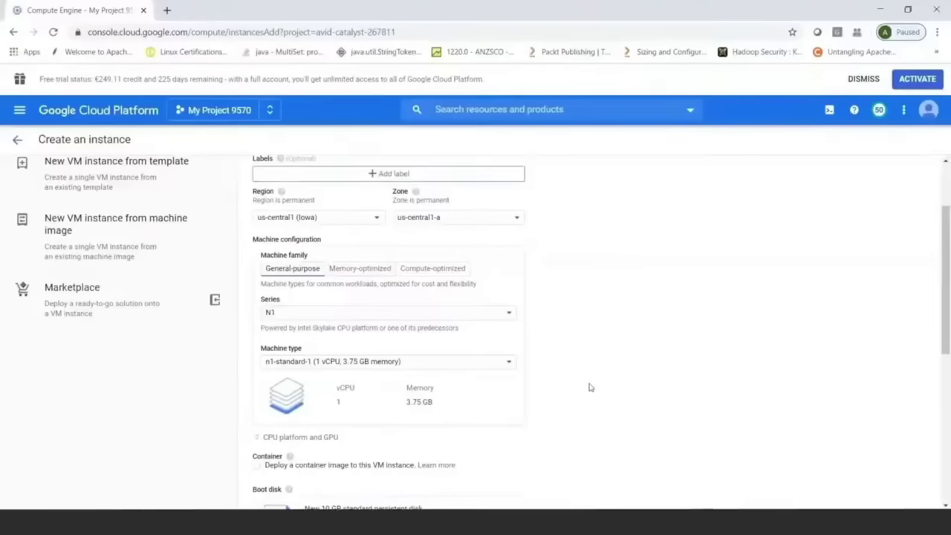
scroll(591, 386, "down", 5)
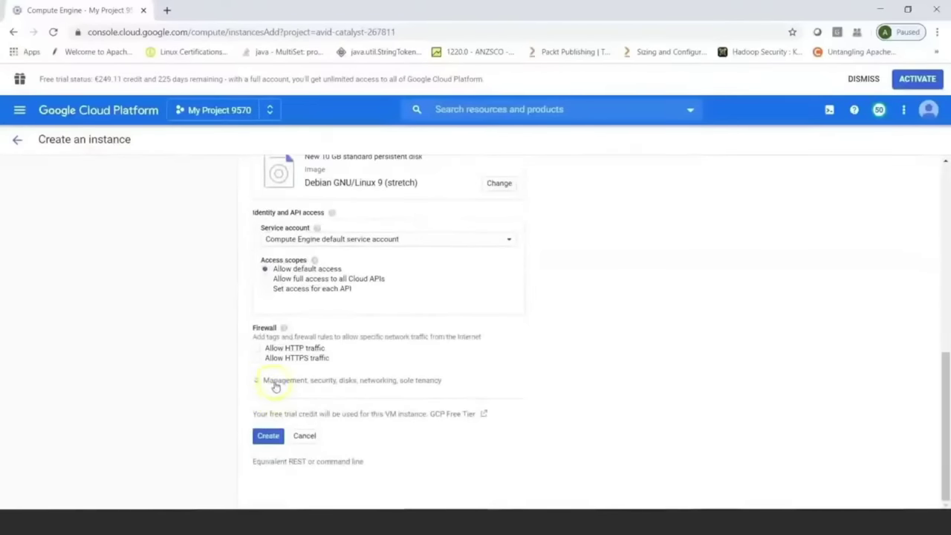
Expand the management, security, disks and networking settings, then leave the form without creating an instance.
left_click(274, 381)
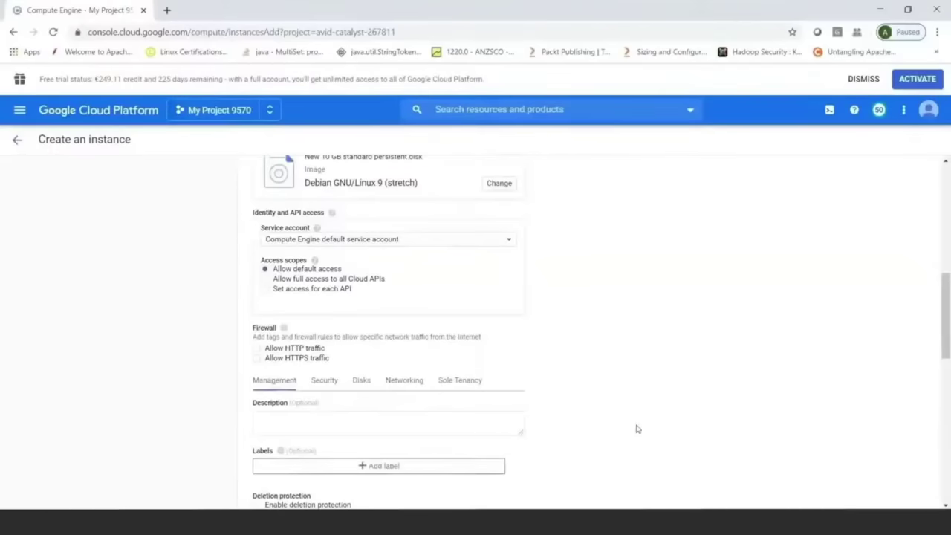
scroll(636, 430, "up", 7)
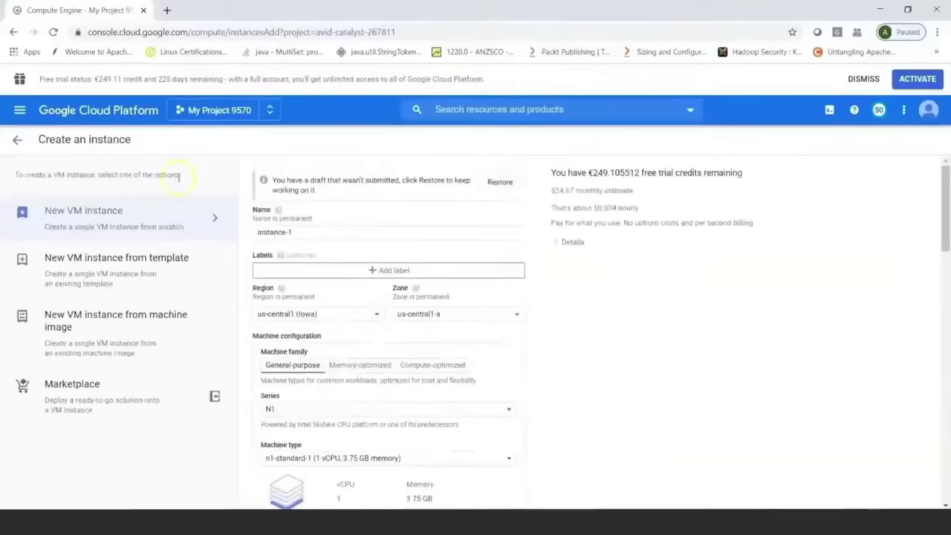
left_click(15, 140)
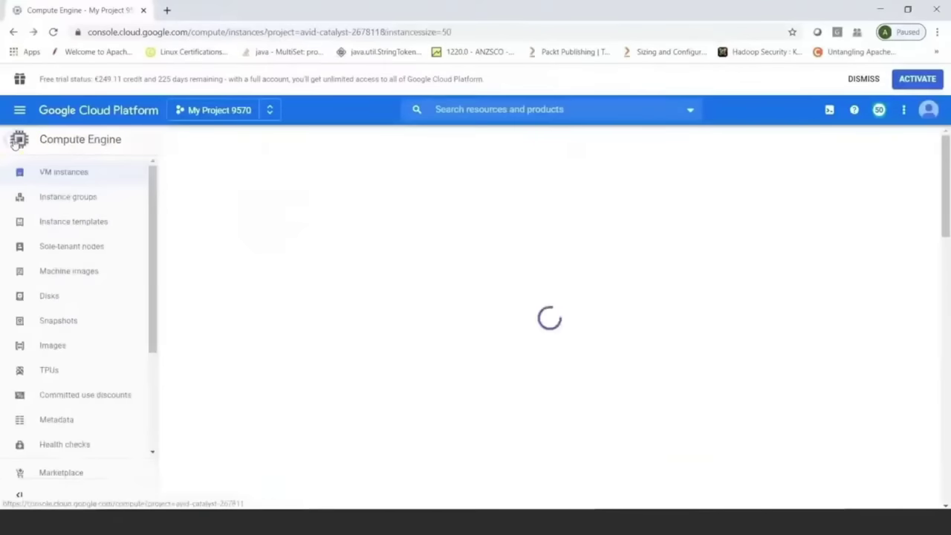
Activate Cloud Shell for the project and move it into a separate browser tab.
left_click(828, 111)
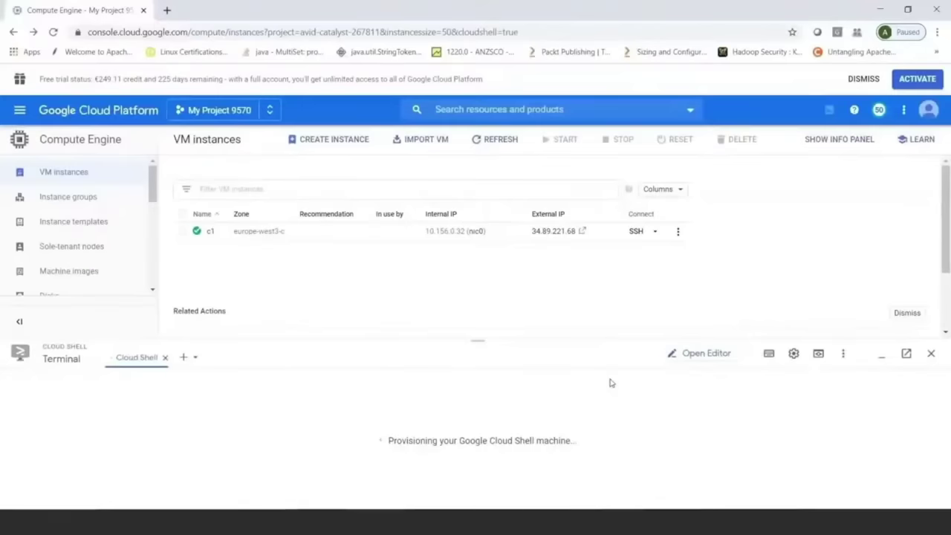
left_click(605, 382)
left_click(907, 355)
Run gcloud with no arguments to list its command groups.
left_click(344, 259)
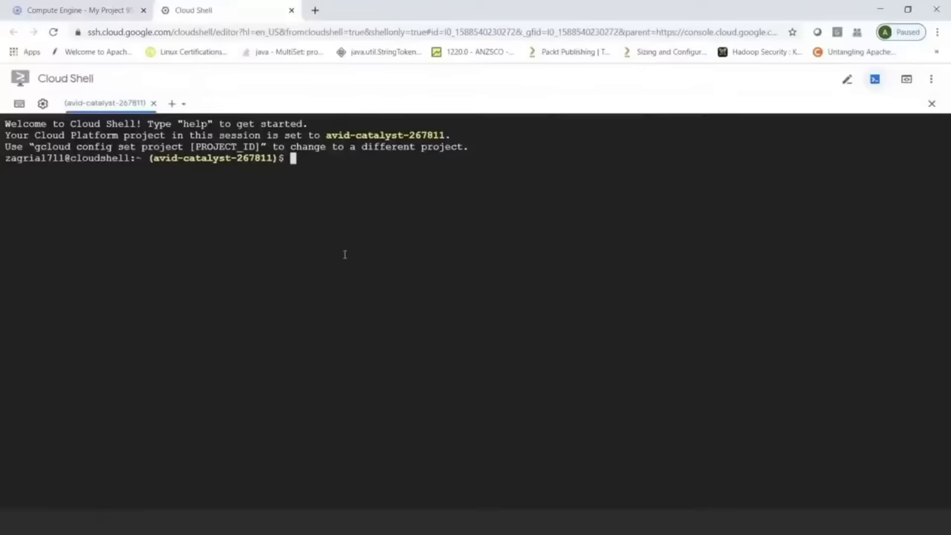
type("gcloud")
key("Return")
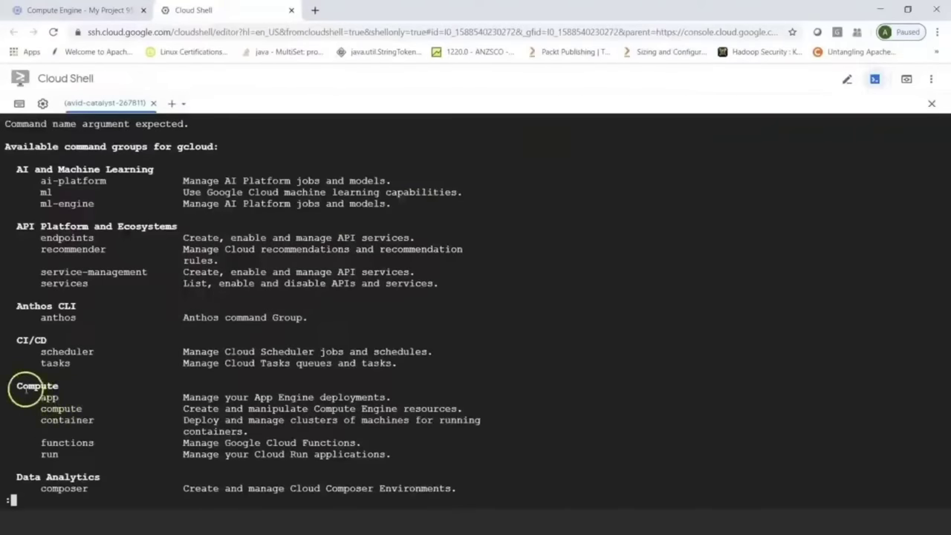
Quit the listing and run gcloud compute to list its command groups.
left_click_drag(41, 409, 86, 408)
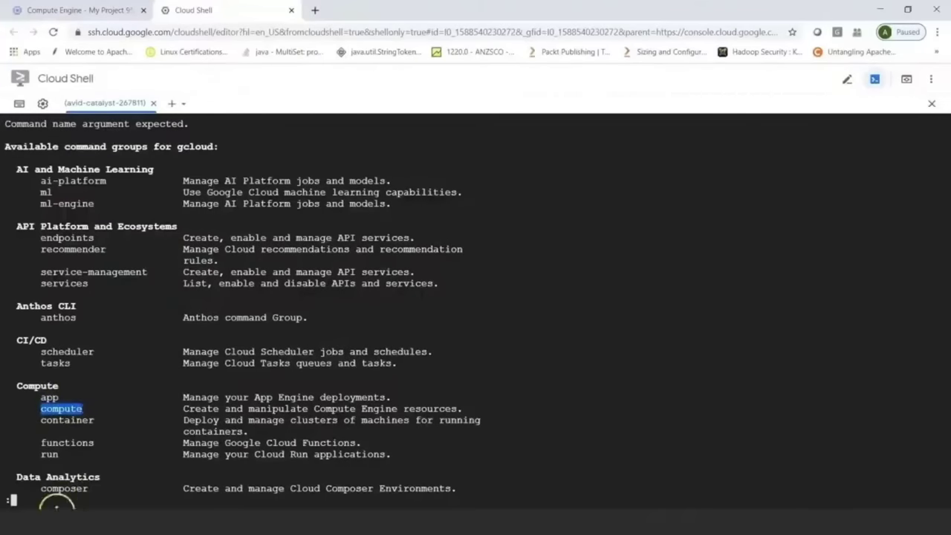
left_click(46, 496)
type("q")
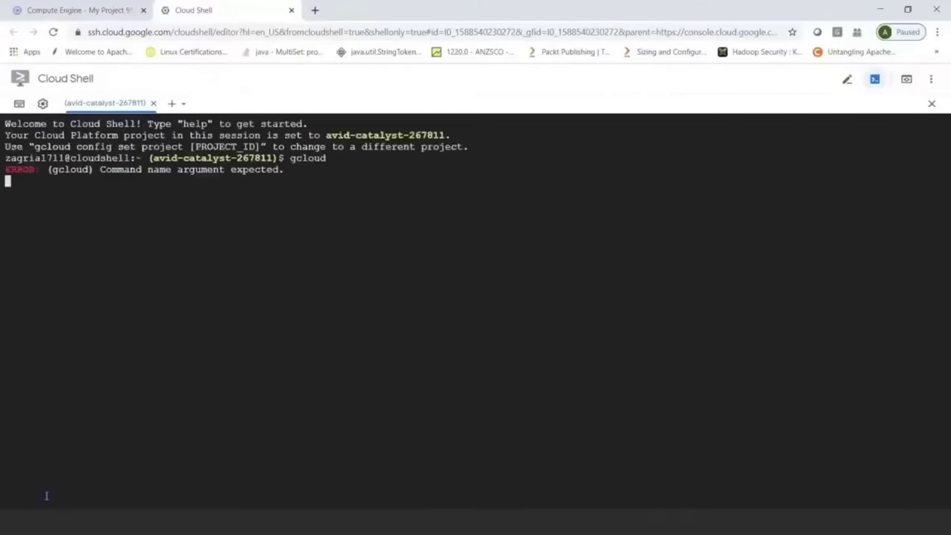
type("gcl")
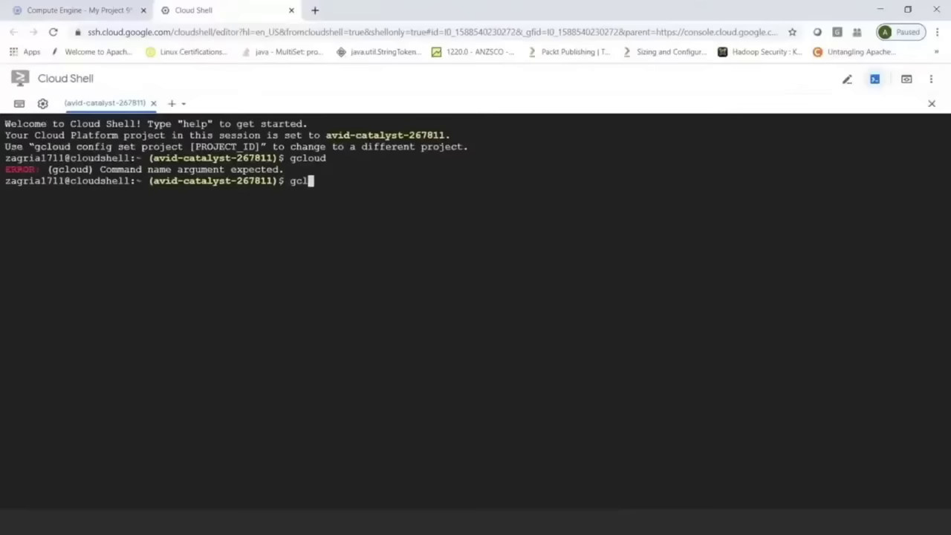
type("oud compute")
key("Return")
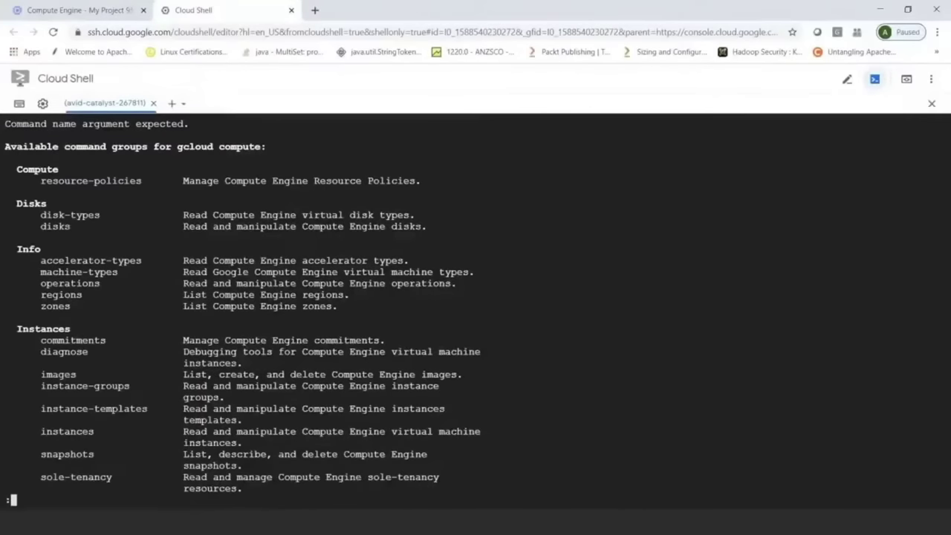
Run gcloud compute instances, then gcloud compute instances list, showing c1 running in europe-west3-c.
type("qg")
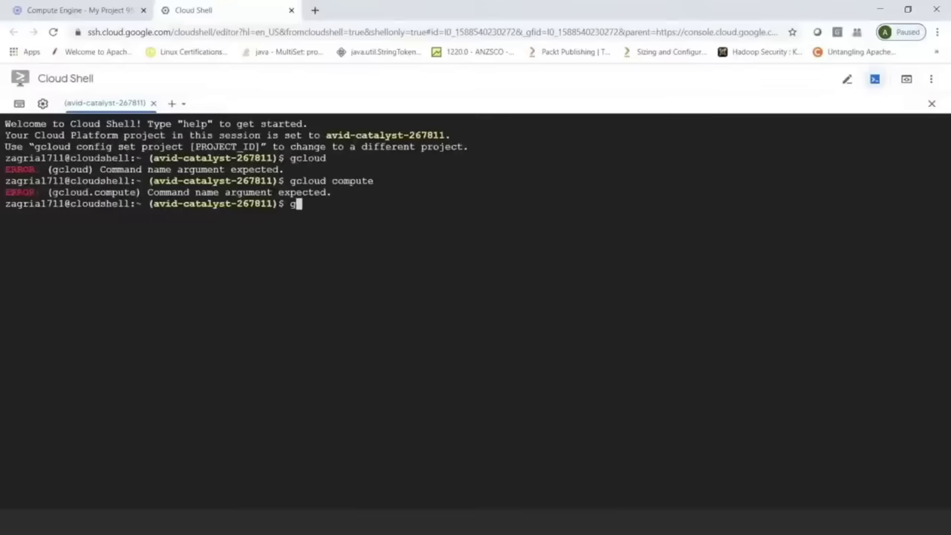
type("cloud compute instances")
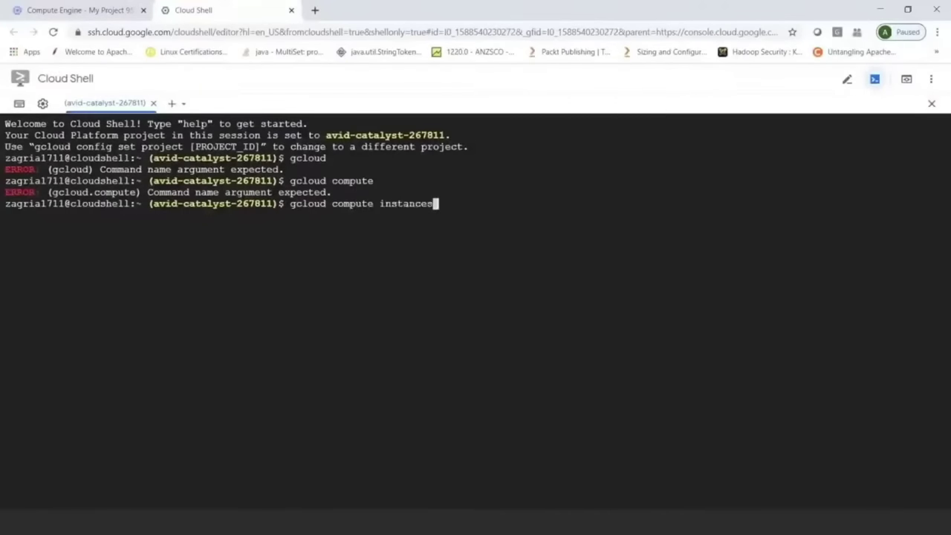
key("Return")
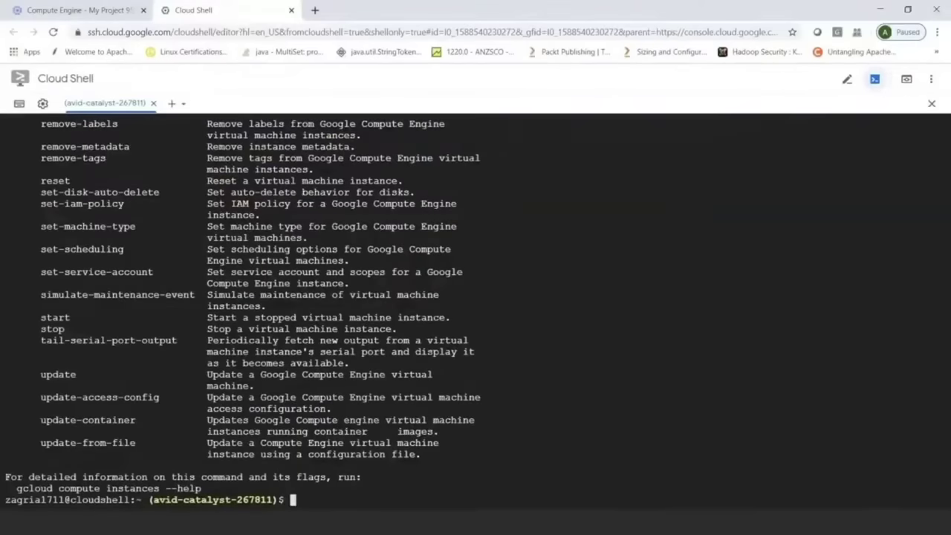
key("Up")
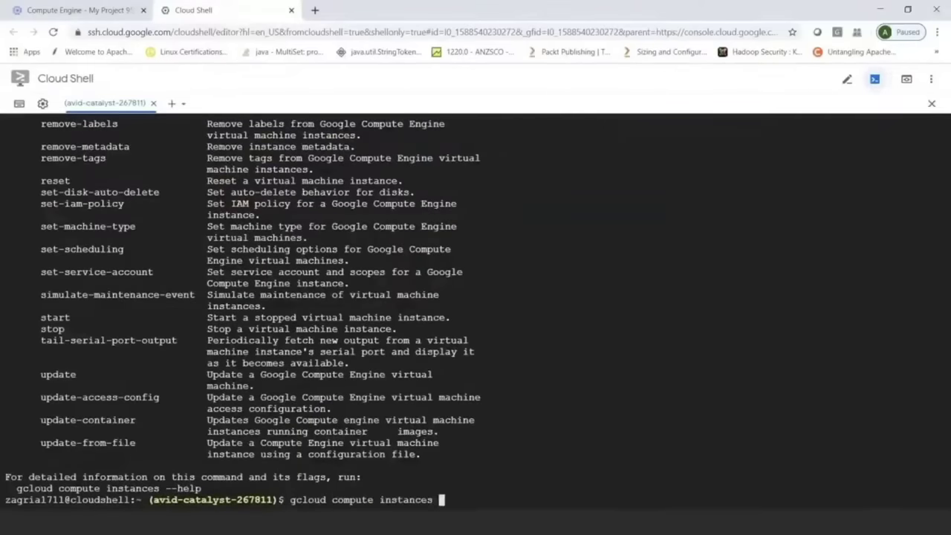
type("list")
key("Return")
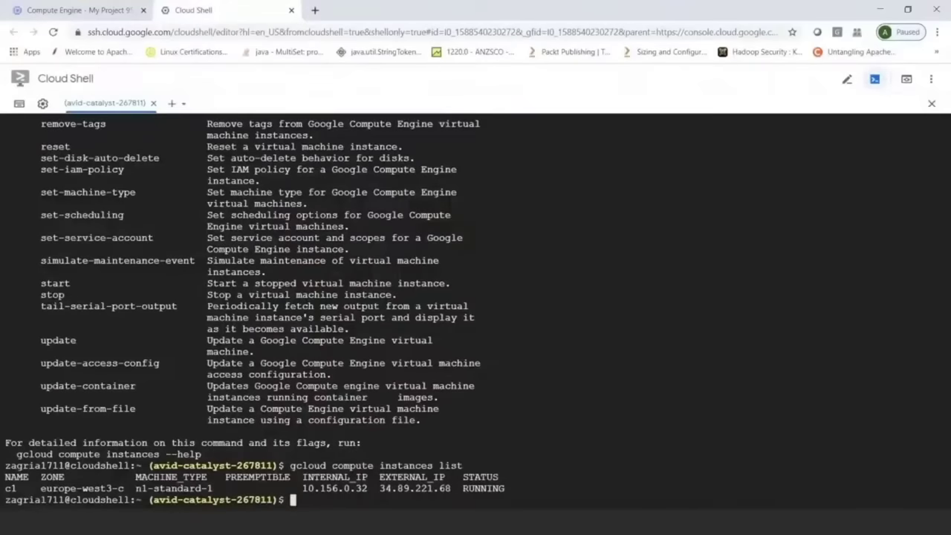
key("Up")
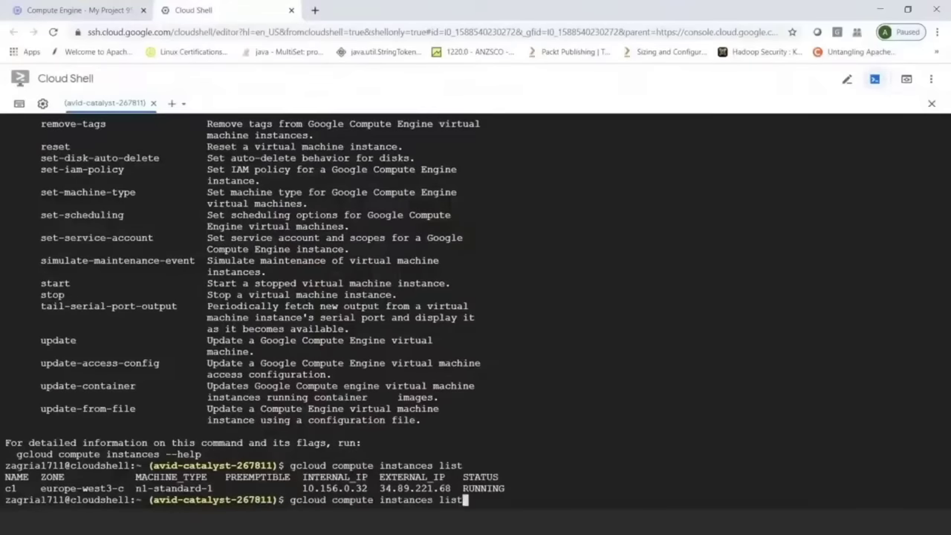
key("BackSpace")
key("BackSpace")
key("BackSpace")
key("BackSpace")
Show the help page for gcloud compute instances create.
type("create --help")
key("Return")
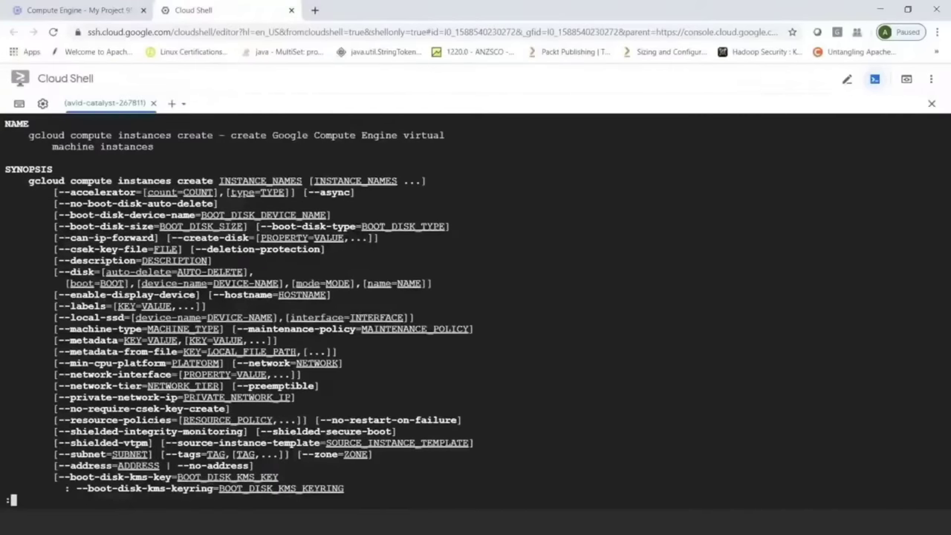
key("q")
Run gcloud compute instances create c2, accepting the suggested zone europe-west4-b.
key("Up")
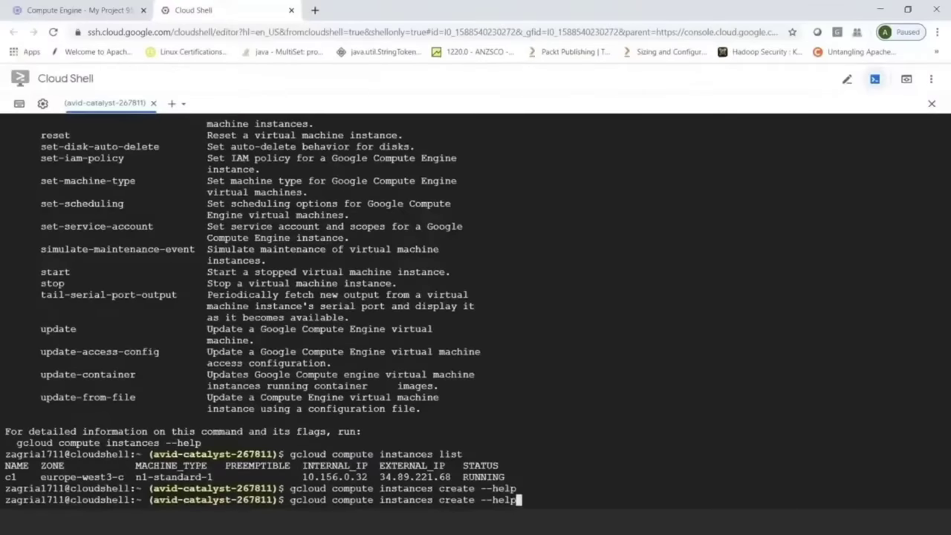
key("BackSpace")
key("BackSpace")
key("BackSpace")
key("BackSpace")
key("BackSpace")
key("BackSpace")
type("c2")
key("Return")
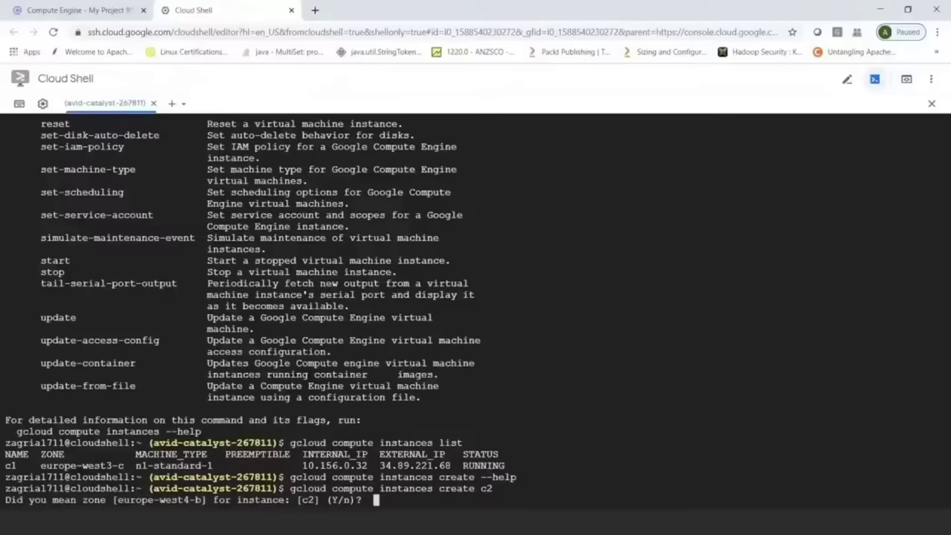
type("Y")
key("Return")
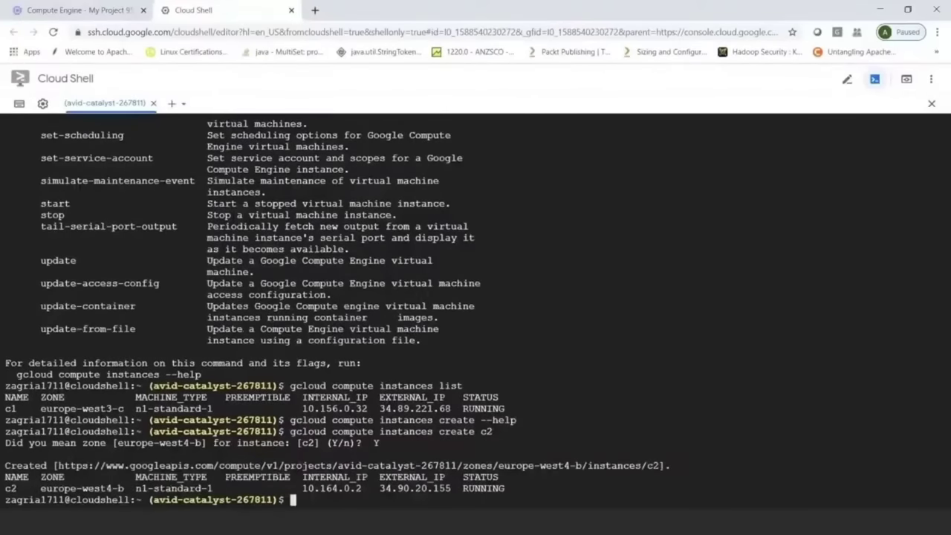
key("Up")
key("Up")
key("Up")
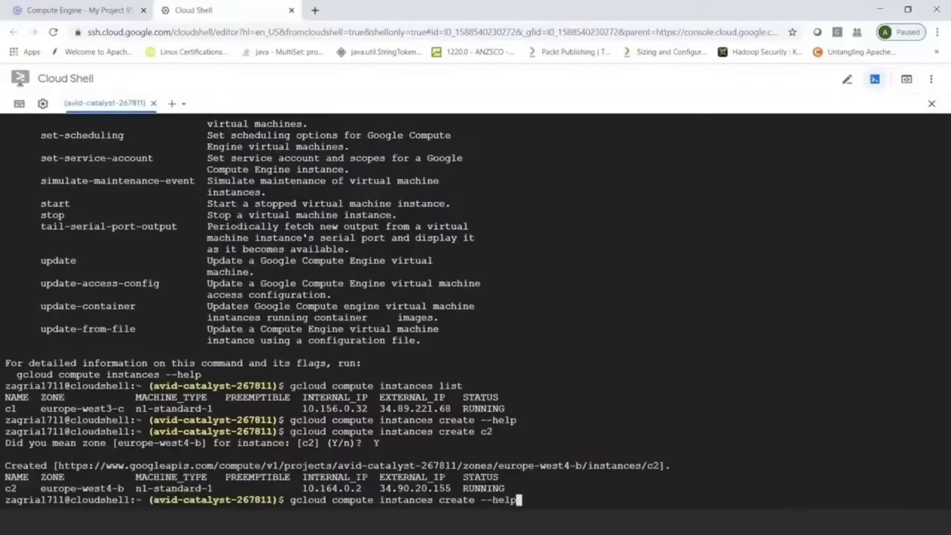
Rerun gcloud compute instances list to check the new c2 instance.
key("Return")
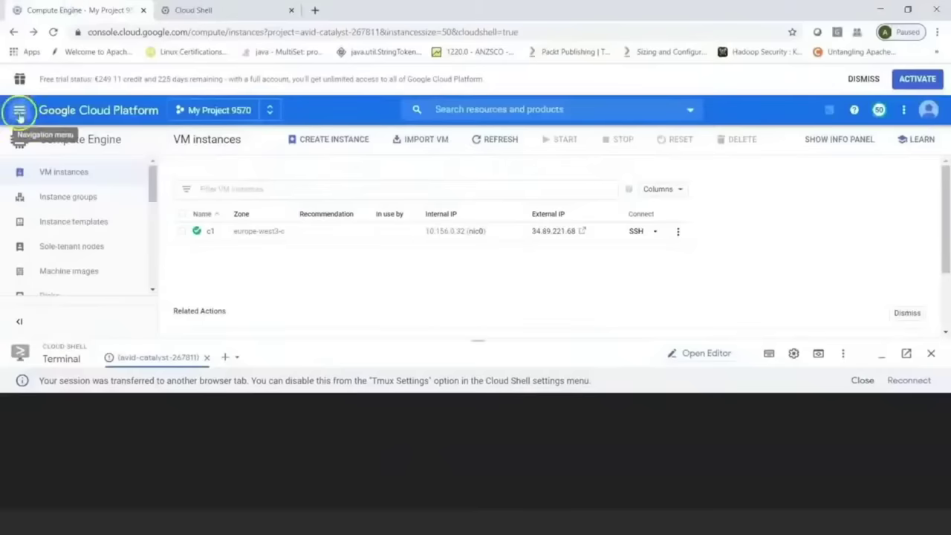
Open the Navigation menu, scroll down to STORAGE and reveal the Storage submenu.
left_click(18, 111)
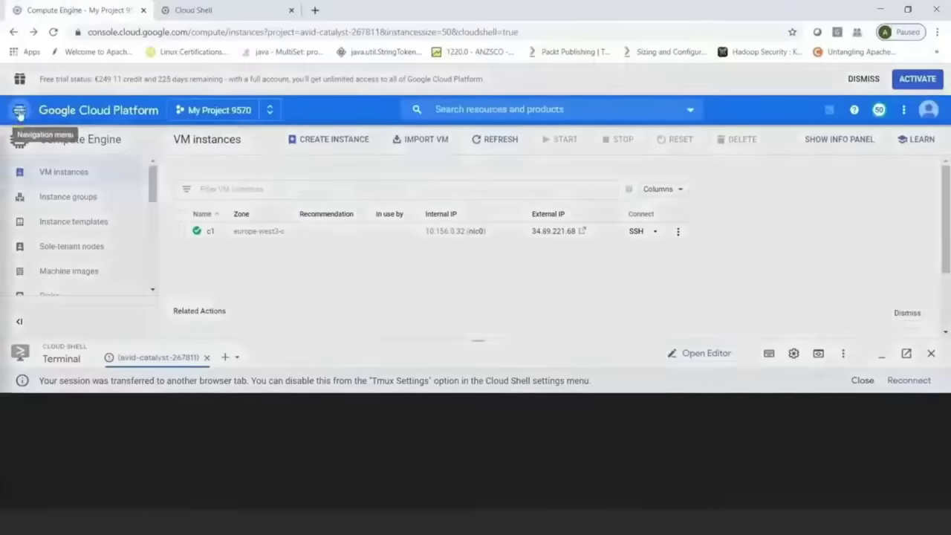
scroll(58, 318, "down", 3)
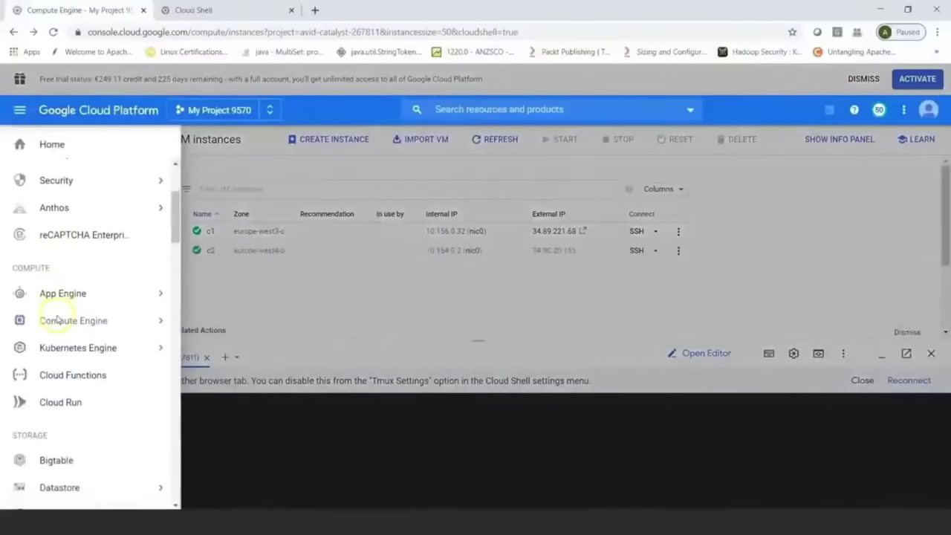
scroll(57, 318, "down", 2)
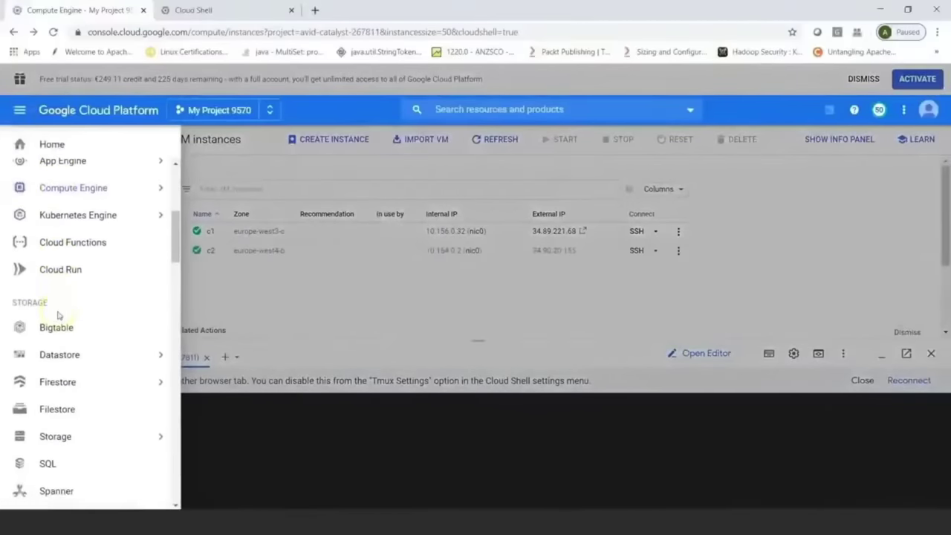
scroll(94, 252, "down", 2)
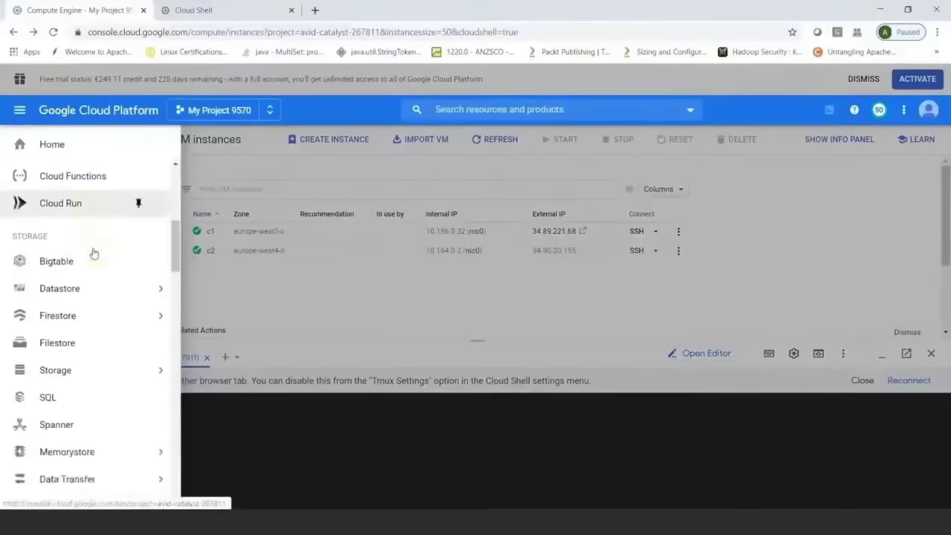
scroll(94, 253, "down", 1)
mouse_move(69, 278)
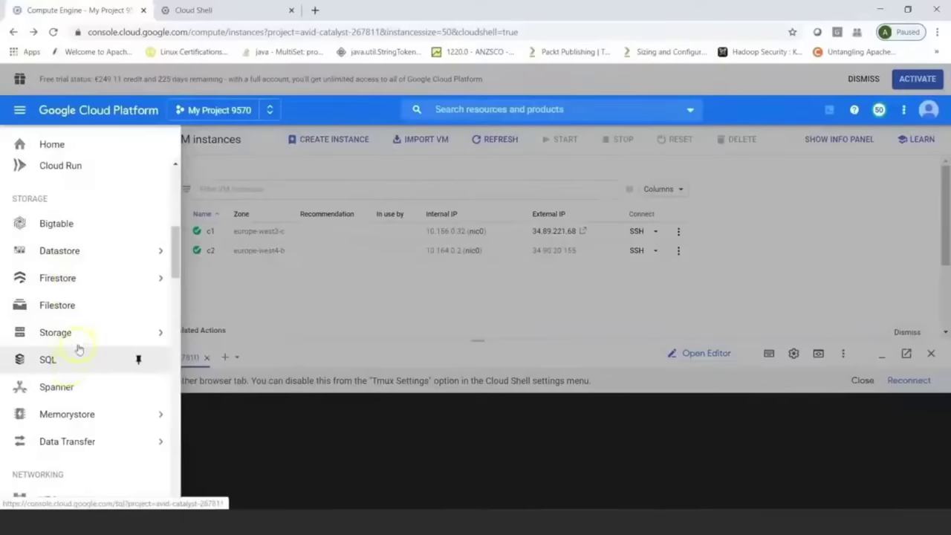
mouse_move(81, 340)
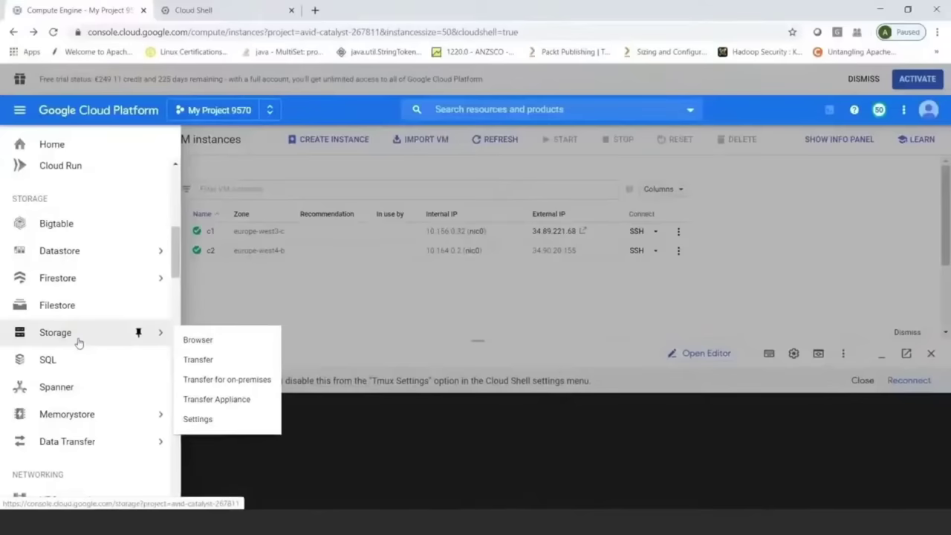
Go to Storage > Browser, which has no buckets, and close the Cloud Shell panel.
left_click(79, 340)
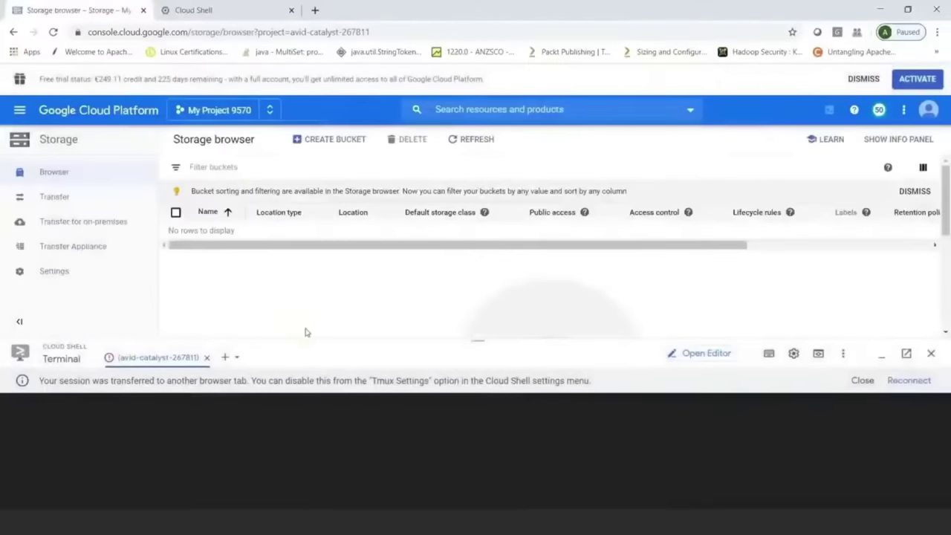
left_click(932, 355)
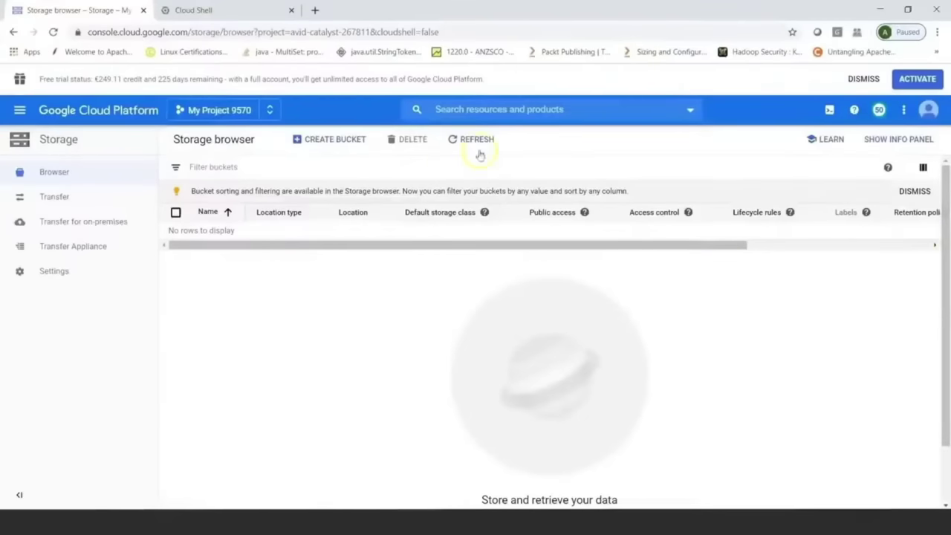
Start creating a bucket and try the name testbuck1.
left_click(352, 143)
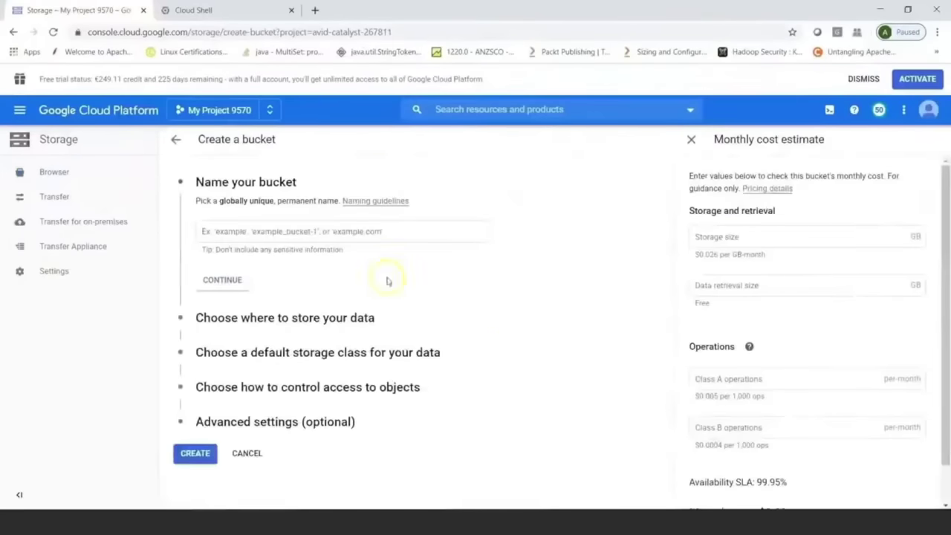
left_click(223, 233)
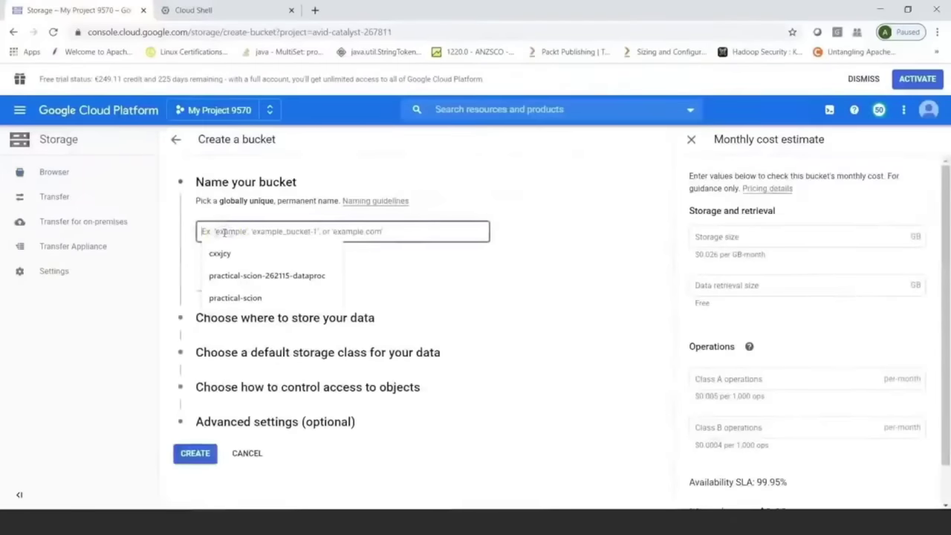
type("testbuck")
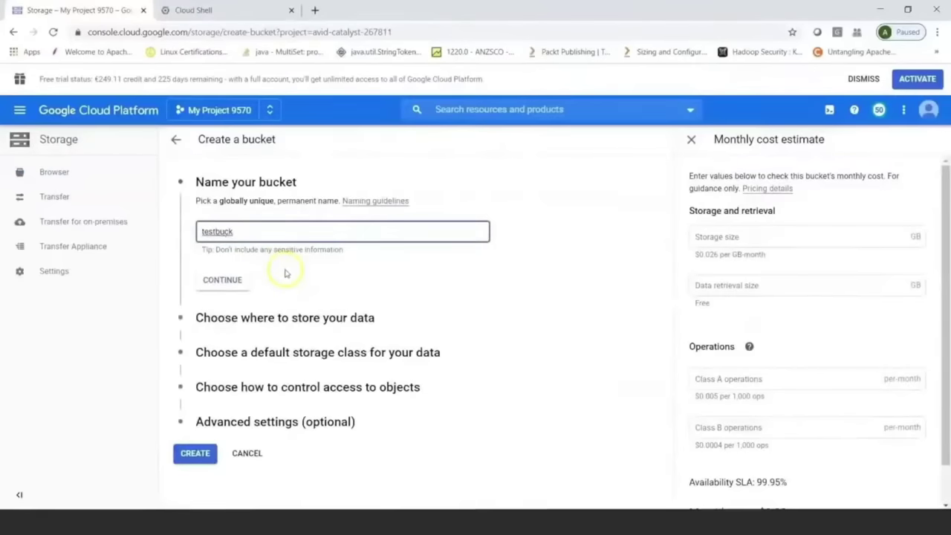
type("1")
Change the taken name testbuck1 to testbuckaua.
left_click(238, 231)
left_click(221, 325)
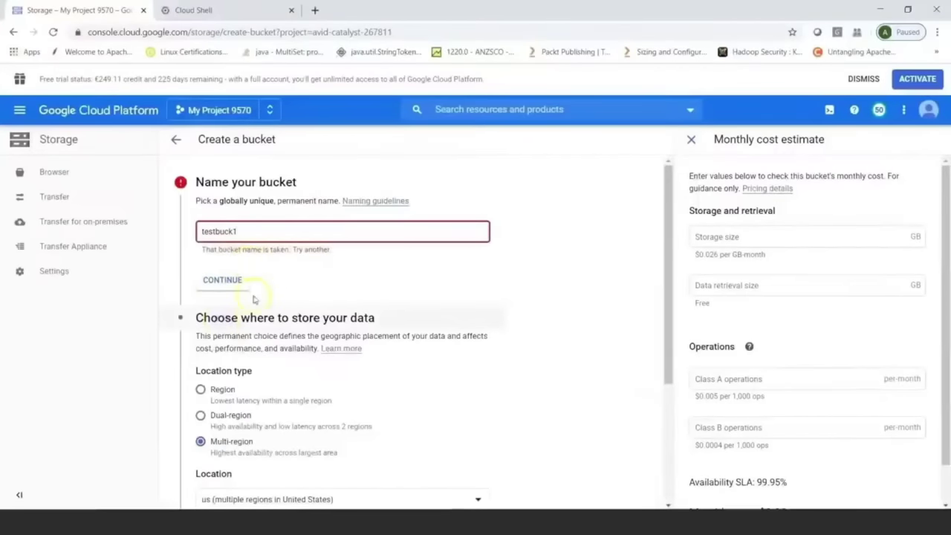
left_click(251, 235)
left_click(248, 231)
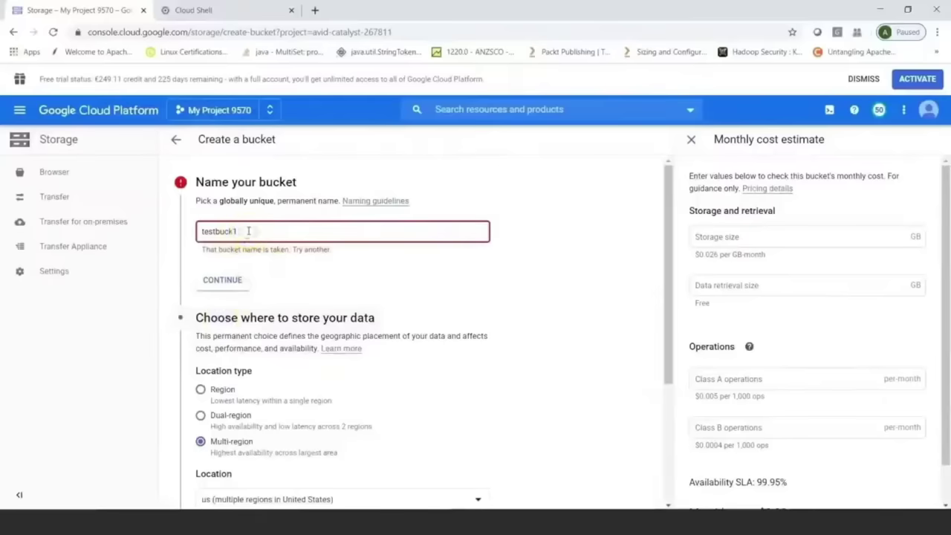
key("BackSpace")
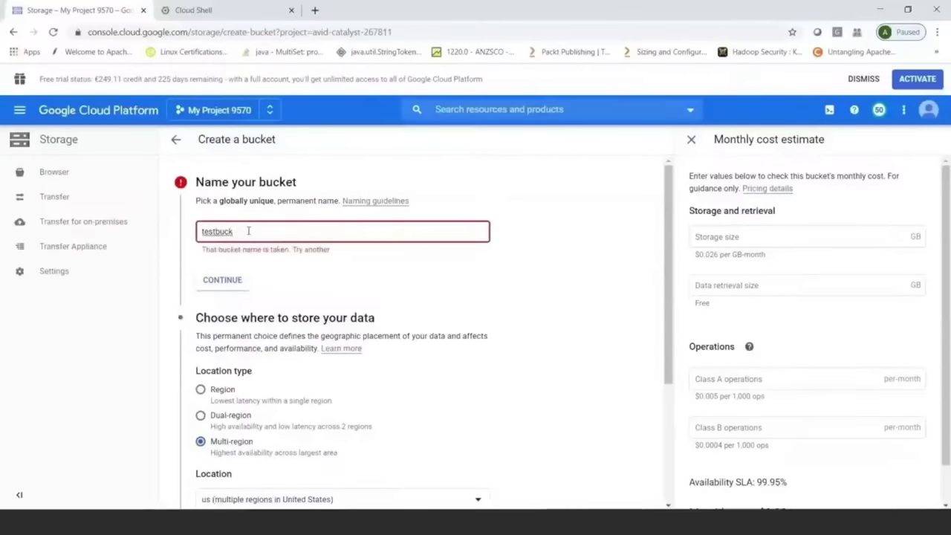
type("aua")
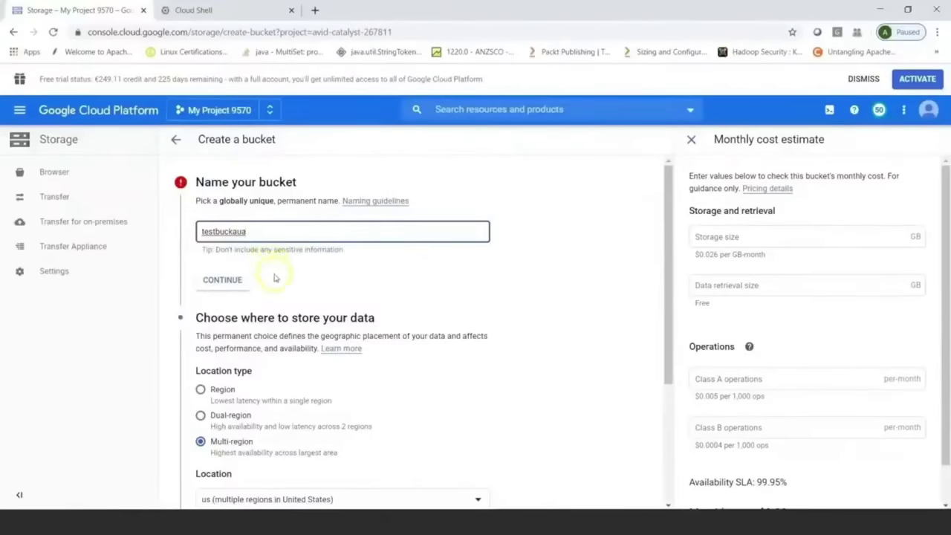
scroll(413, 381, "down", 1)
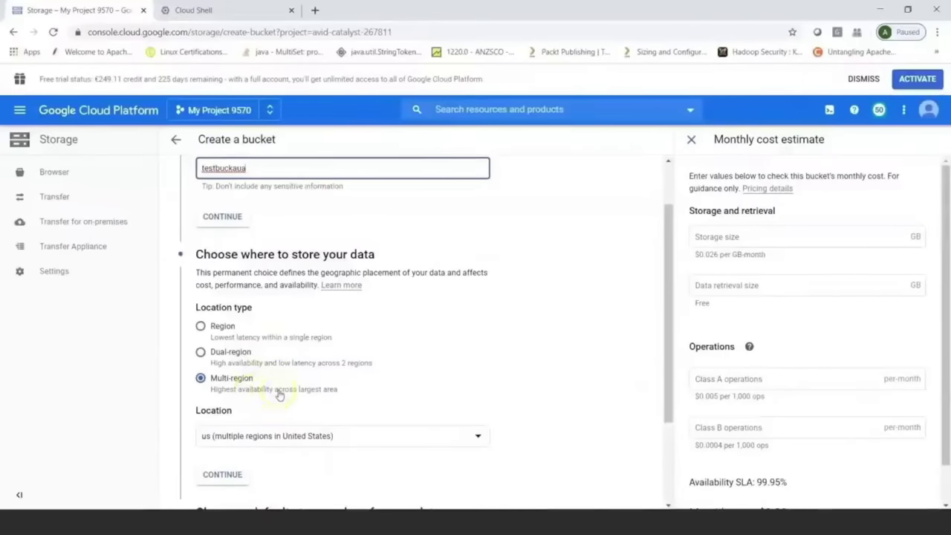
Set the location type to Region with location europe-west3 (Frankfurt).
left_click(200, 327)
scroll(431, 367, "down", 2)
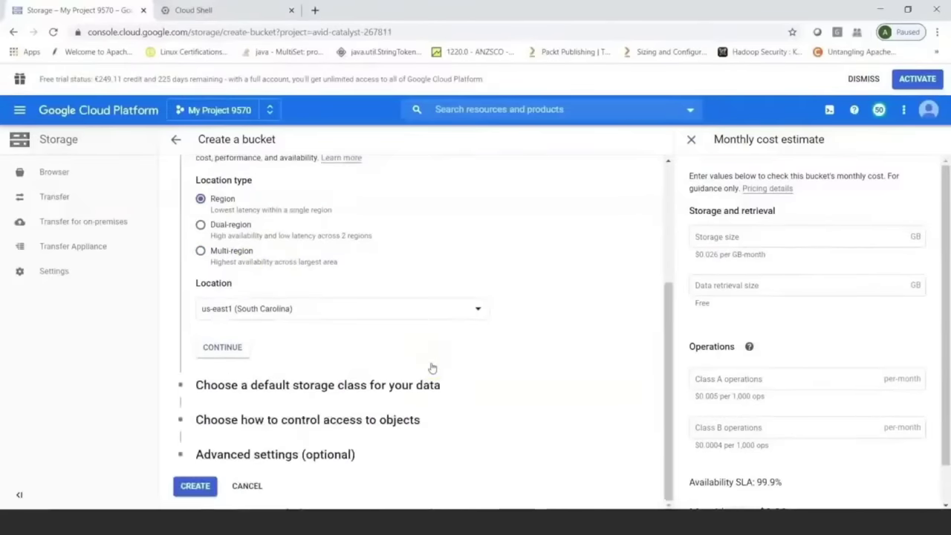
left_click(322, 311)
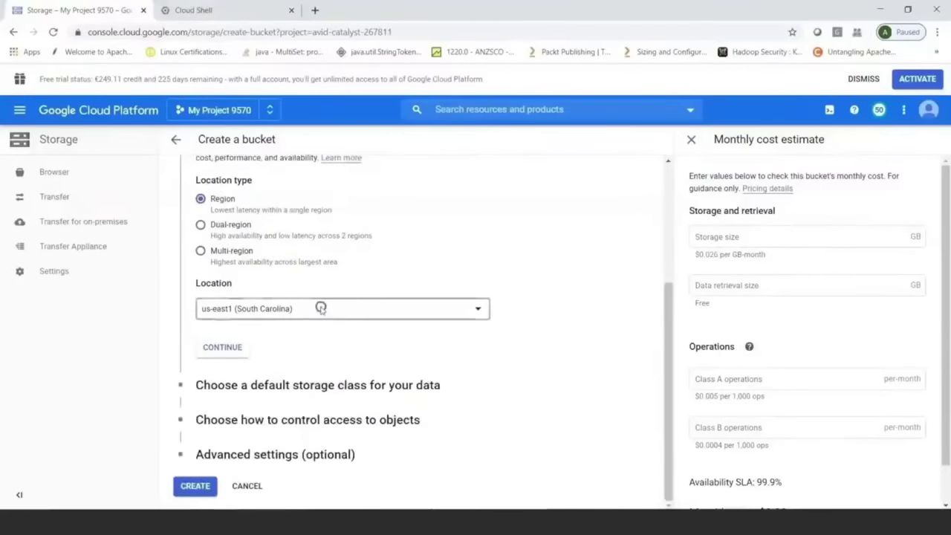
scroll(332, 414, "down", 1)
scroll(331, 413, "down", 3)
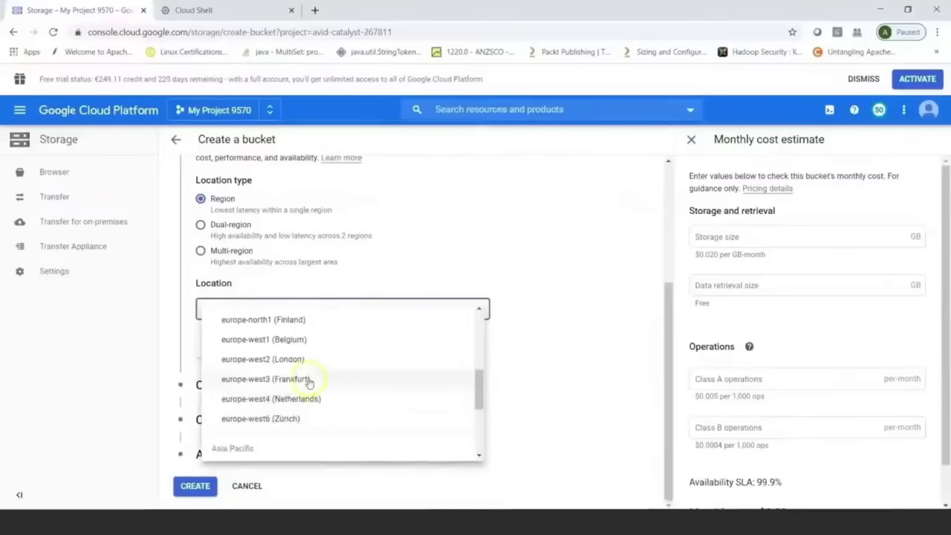
left_click(308, 380)
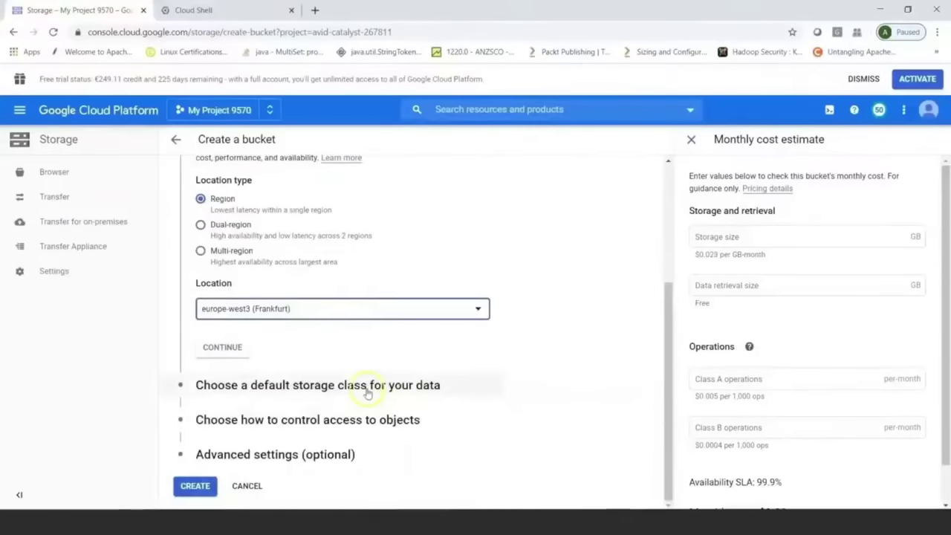
Expand the default storage class step, showing Standard.
left_click(366, 392)
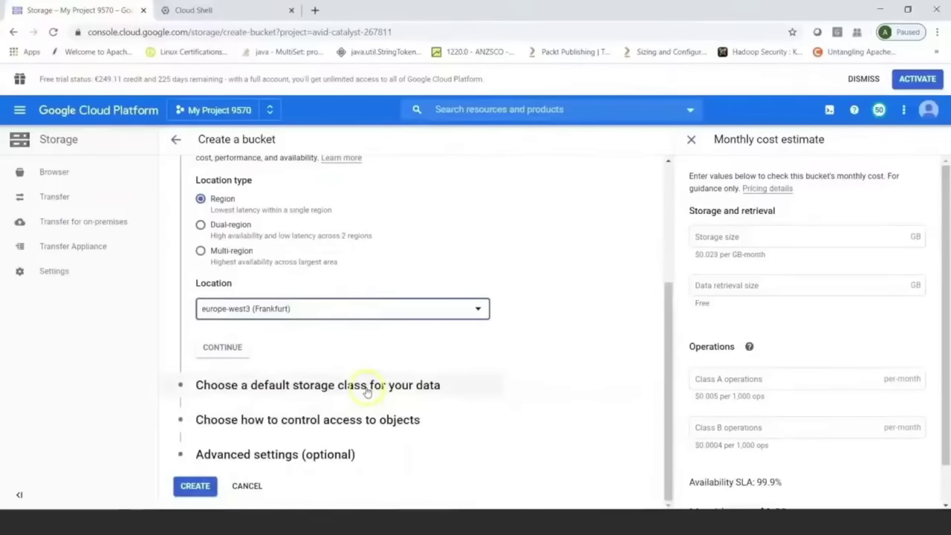
left_click(387, 458)
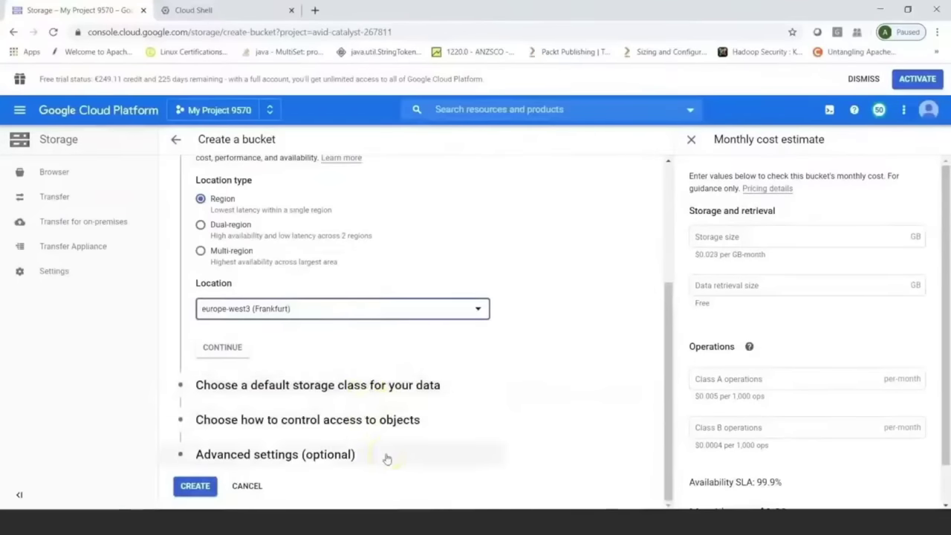
left_click(288, 395)
scroll(454, 434, "down", 2)
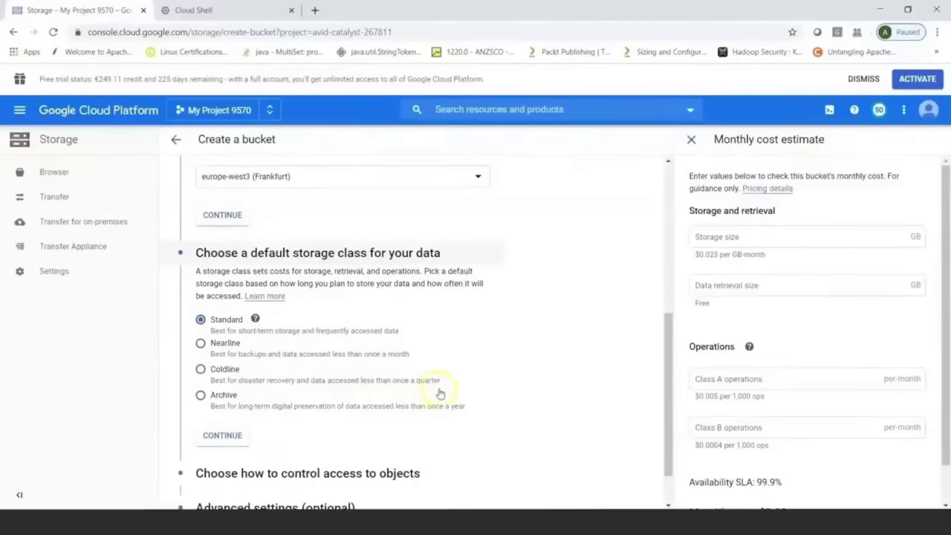
Keep Fine-grained access control and a Google-managed encryption key, then create bucket testbuckaua.
scroll(340, 421, "down", 1)
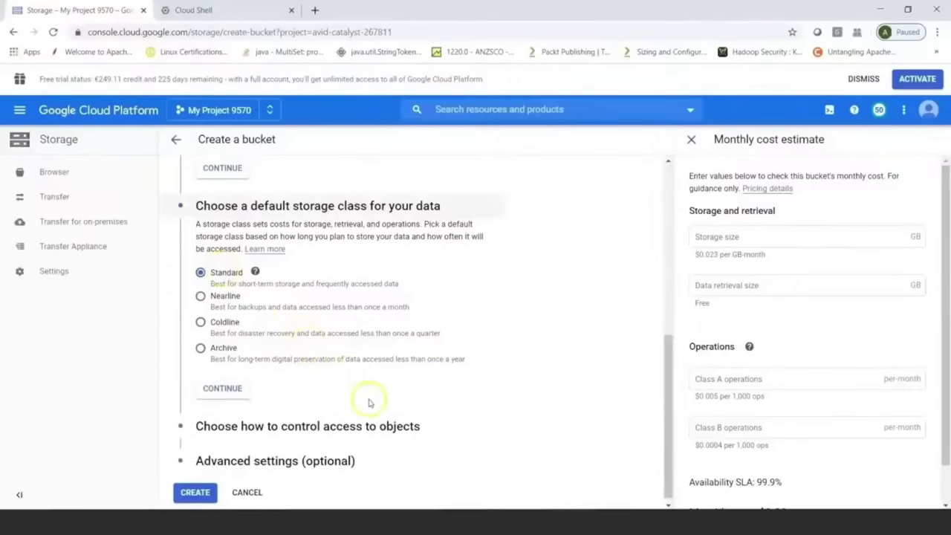
left_click(302, 424)
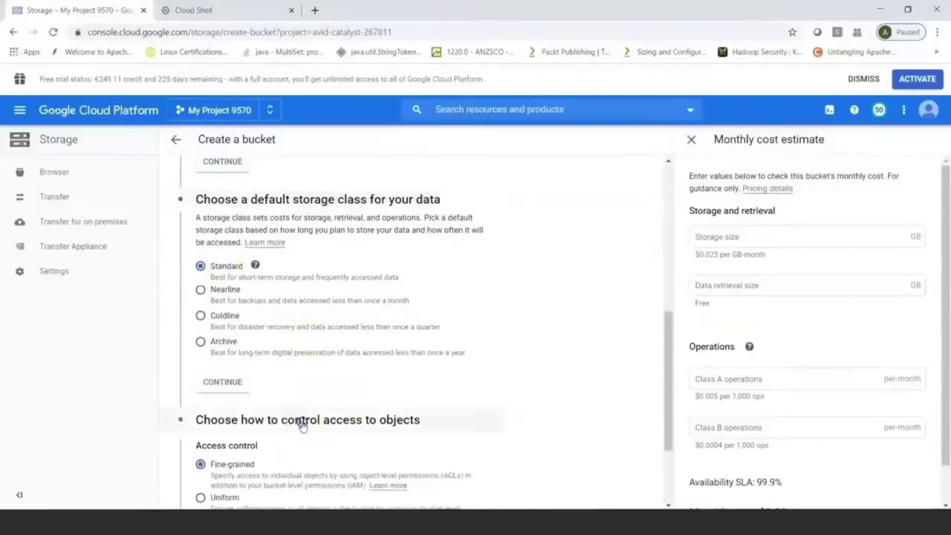
scroll(396, 433, "down", 3)
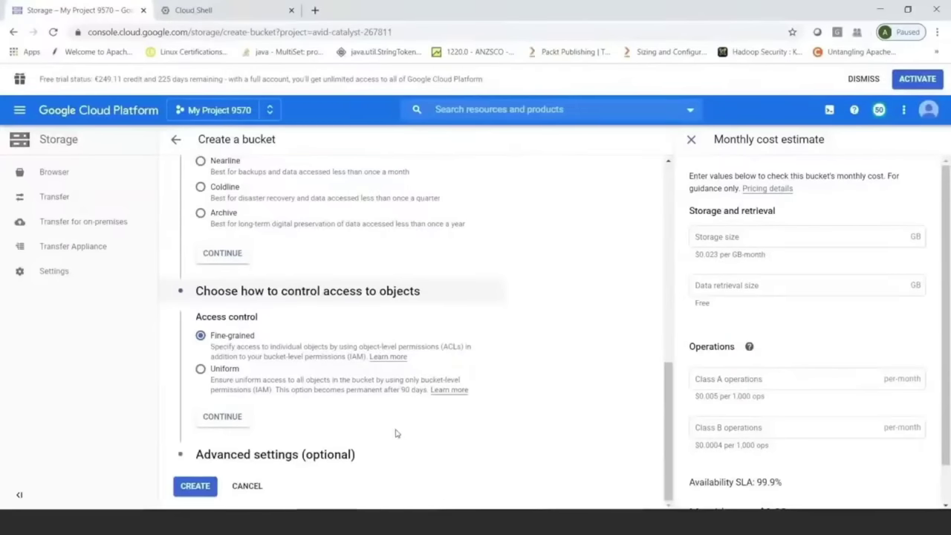
left_click(271, 453)
scroll(439, 384, "down", 1)
scroll(439, 383, "down", 3)
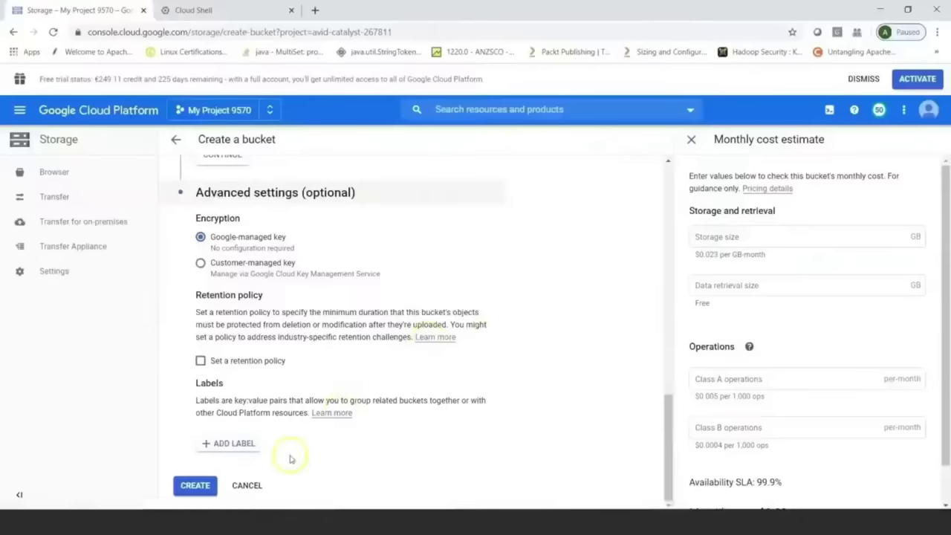
left_click(194, 488)
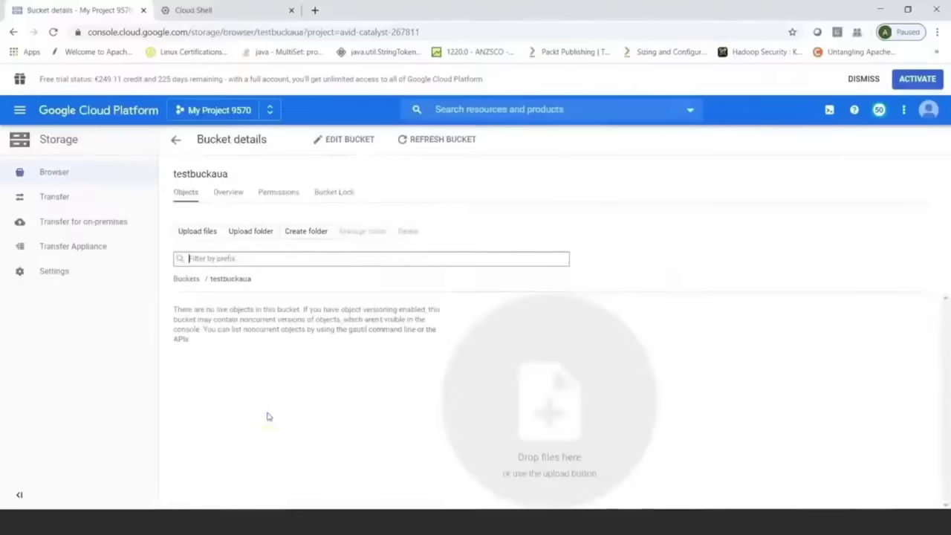
Check testbuckaua's Overview and Permissions tabs, then return to its empty Objects tab.
left_click(230, 194)
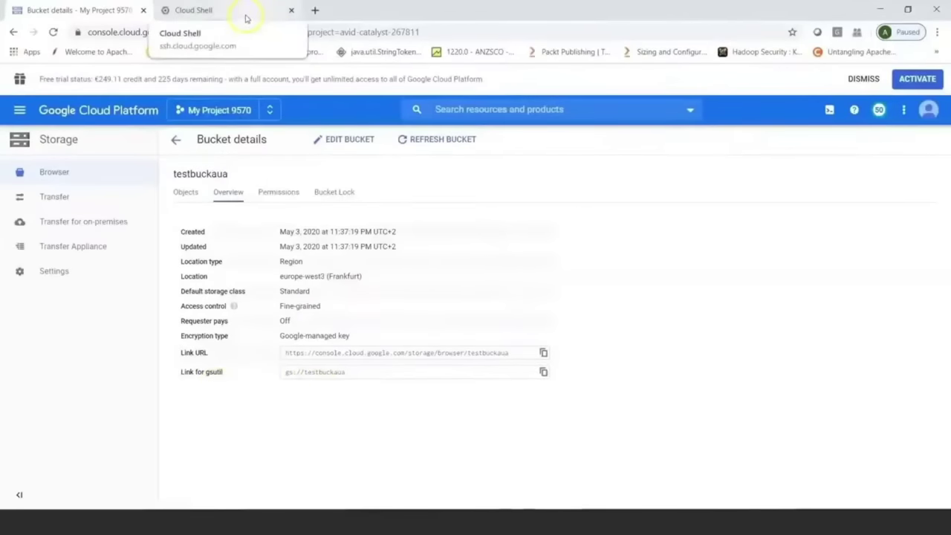
left_click(281, 192)
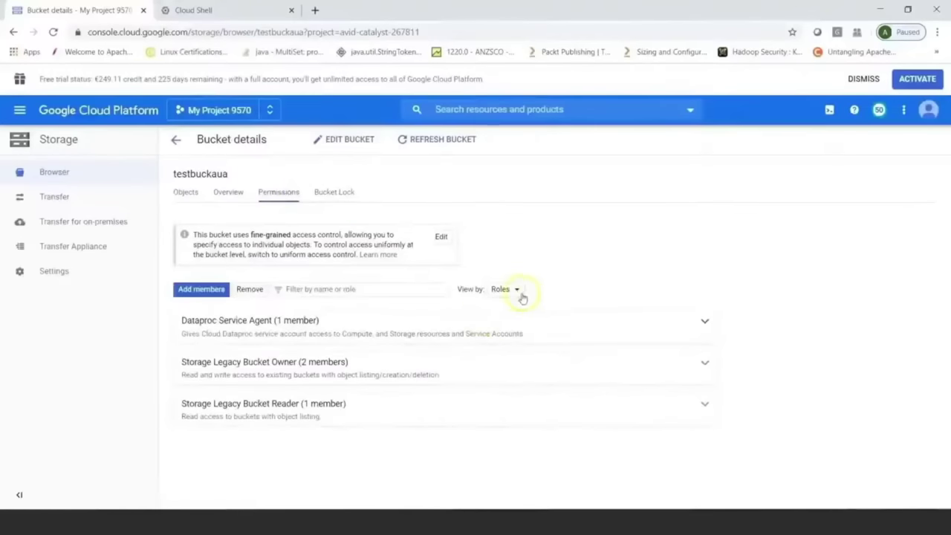
left_click(514, 362)
left_click(187, 194)
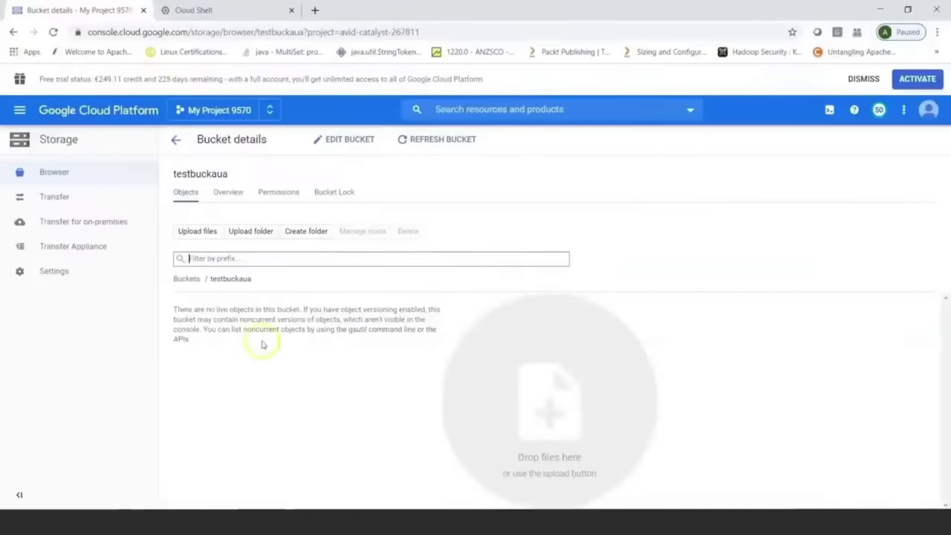
Upload titanic3, cv000_29416, daily-min-temperatures and DataFile from I:\GitContent\Datasets into the bucket.
left_click(211, 232)
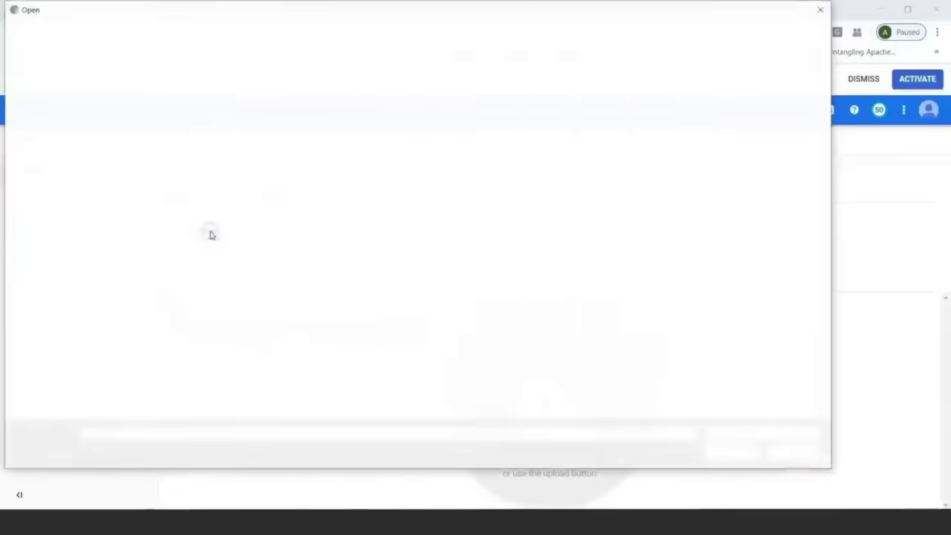
left_click(79, 315)
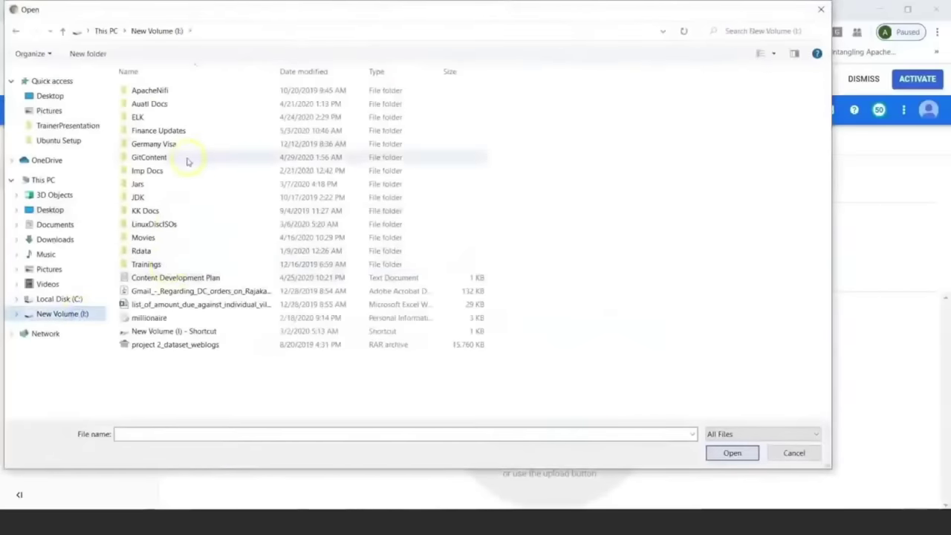
double_click(188, 158)
double_click(172, 185)
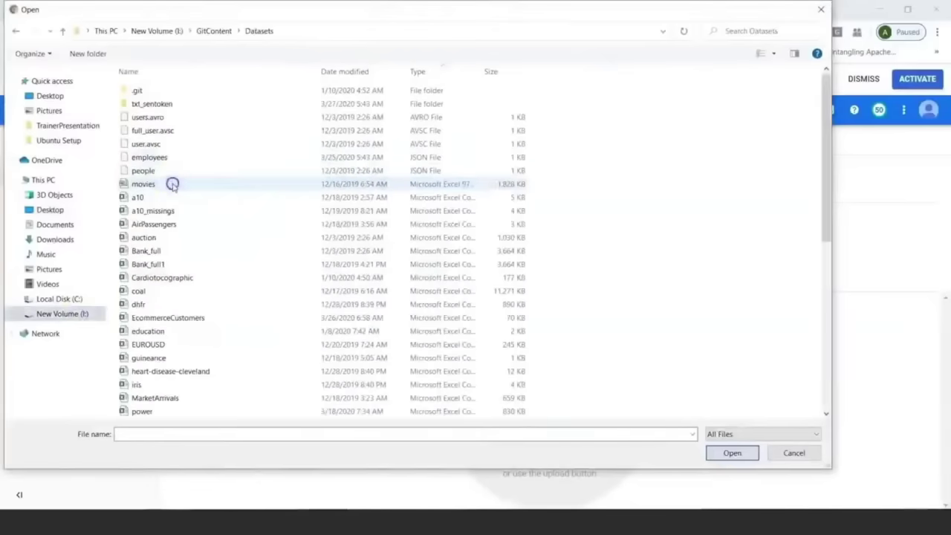
scroll(250, 280, "down", 6)
scroll(250, 285, "down", 2)
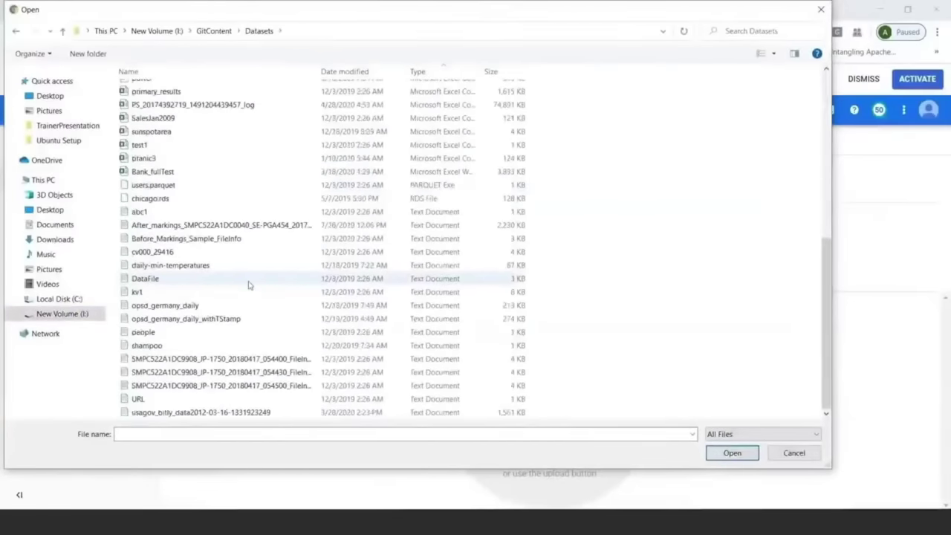
left_click(199, 255)
key("shift+Down")
key("shift+Down")
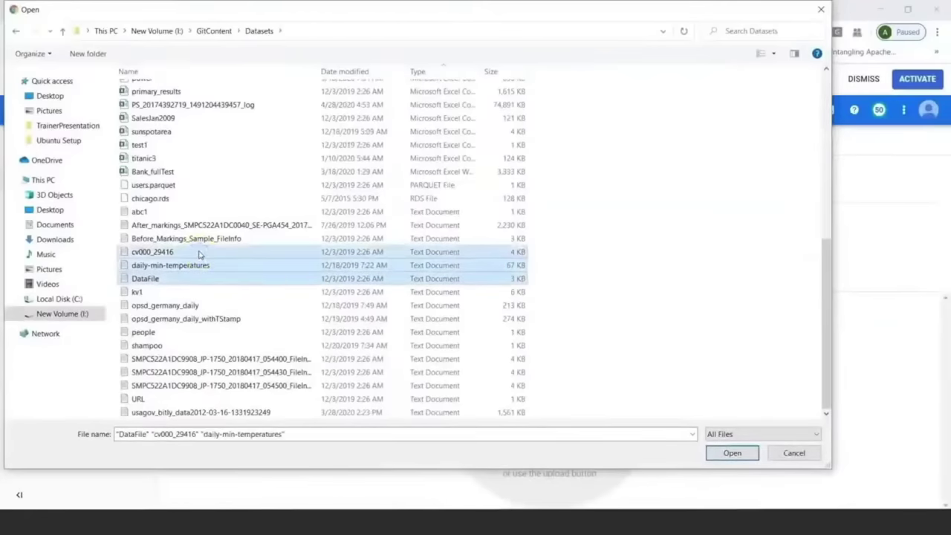
left_click(165, 158, "ctrl")
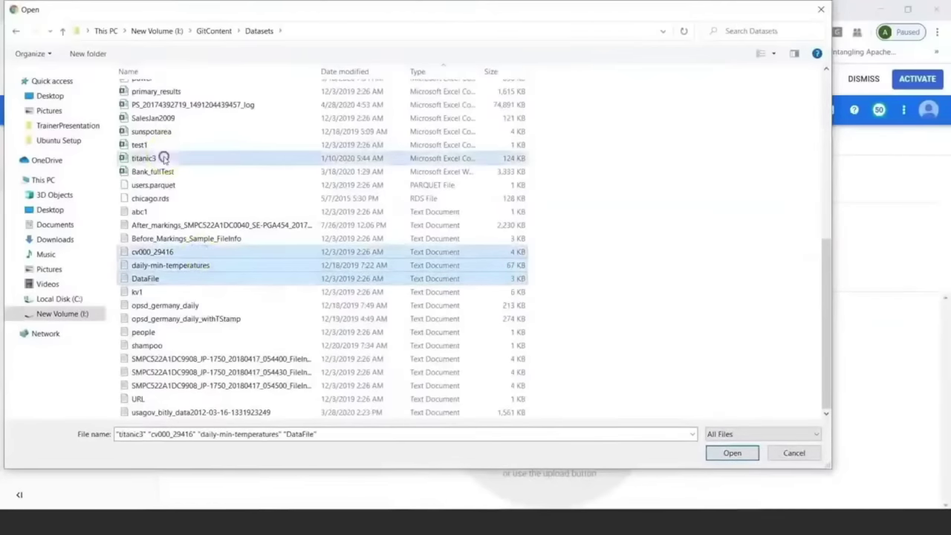
left_click(732, 452)
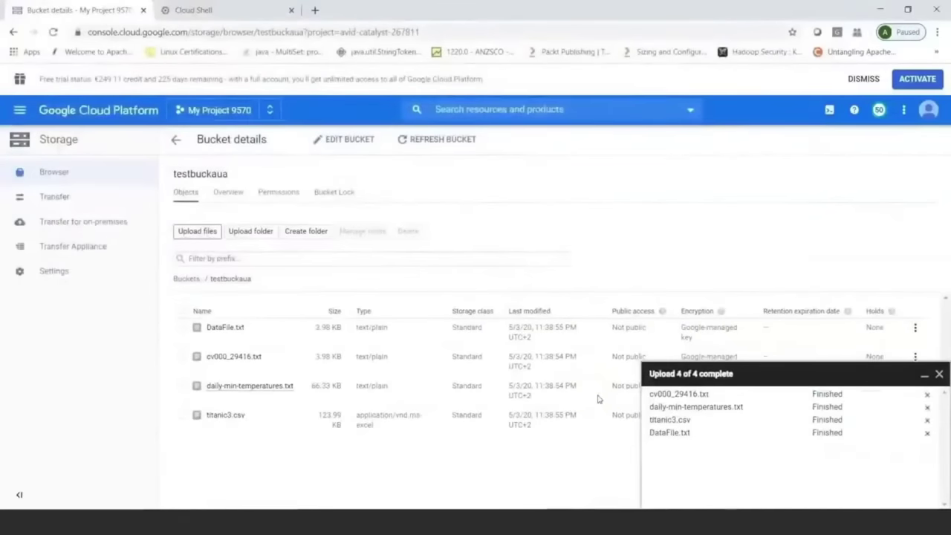
Dismiss the upload summary and open the Object details page for DataFile.txt.
left_click(370, 468)
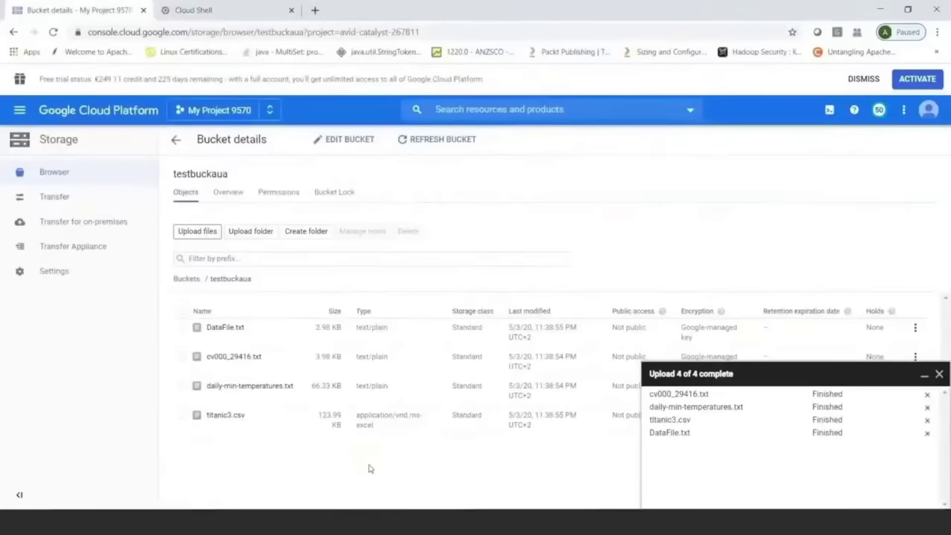
left_click(939, 373)
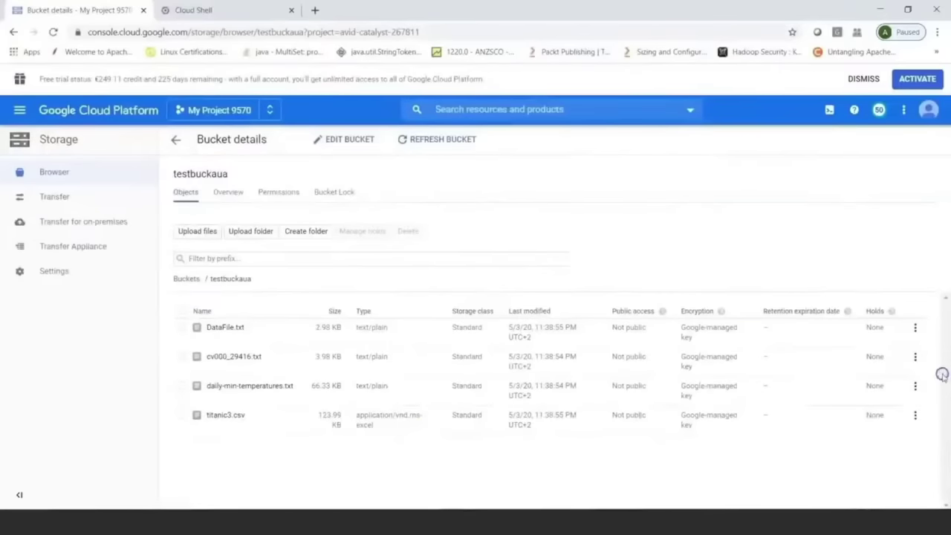
left_click(915, 328)
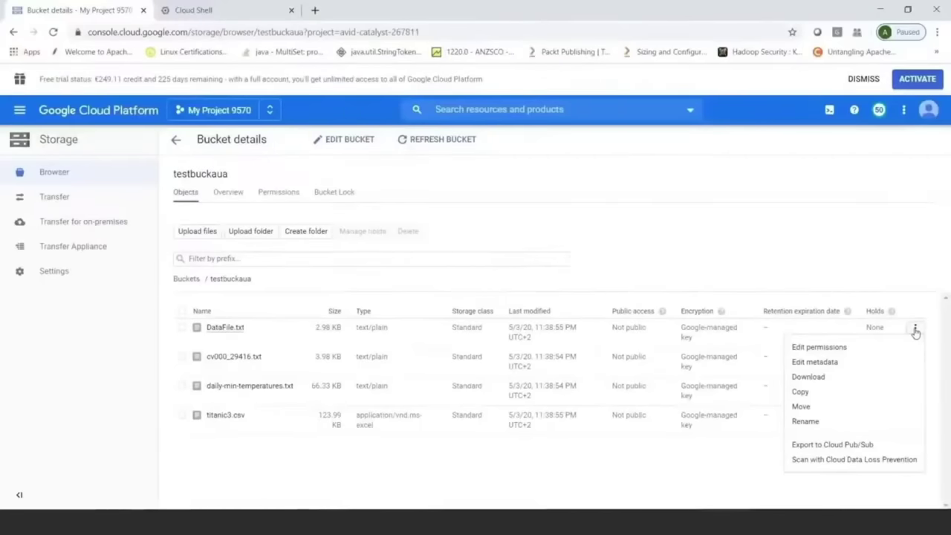
left_click(874, 445)
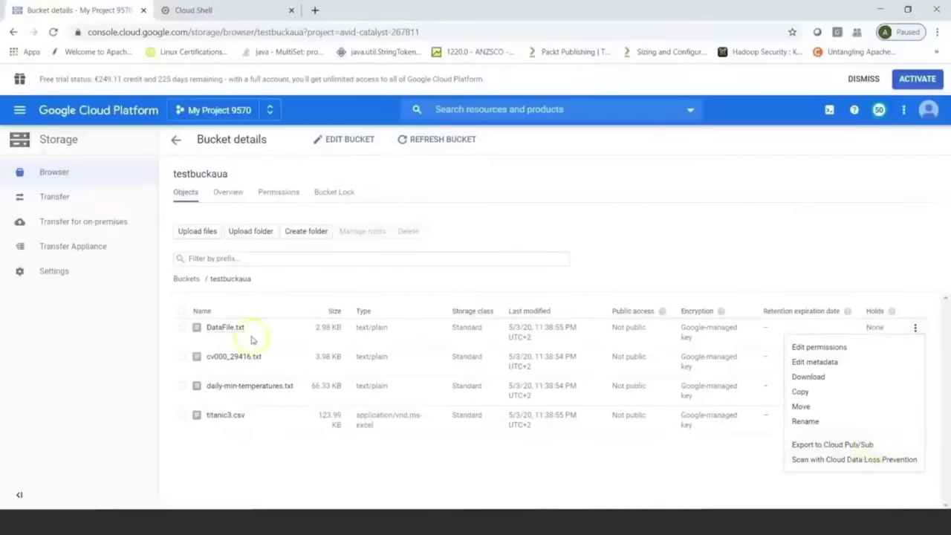
left_click(224, 329)
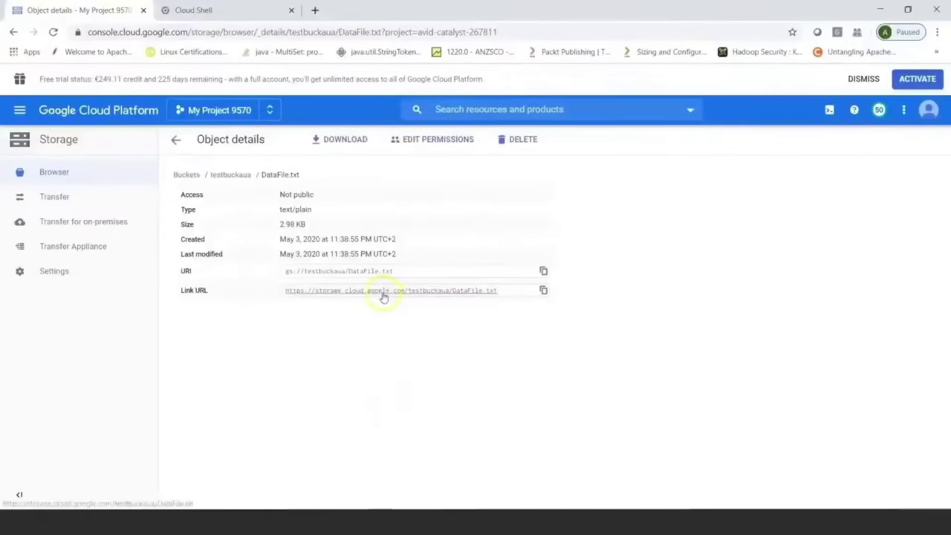
View DataFile.txt's contents via its copied Link URL in a new tab, then return to testbuckaua.
left_click(545, 293)
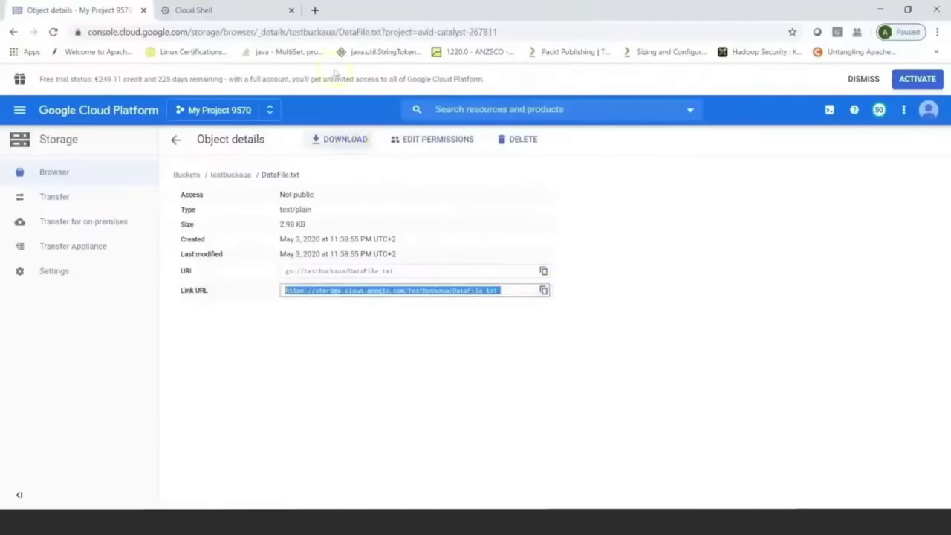
left_click(314, 11)
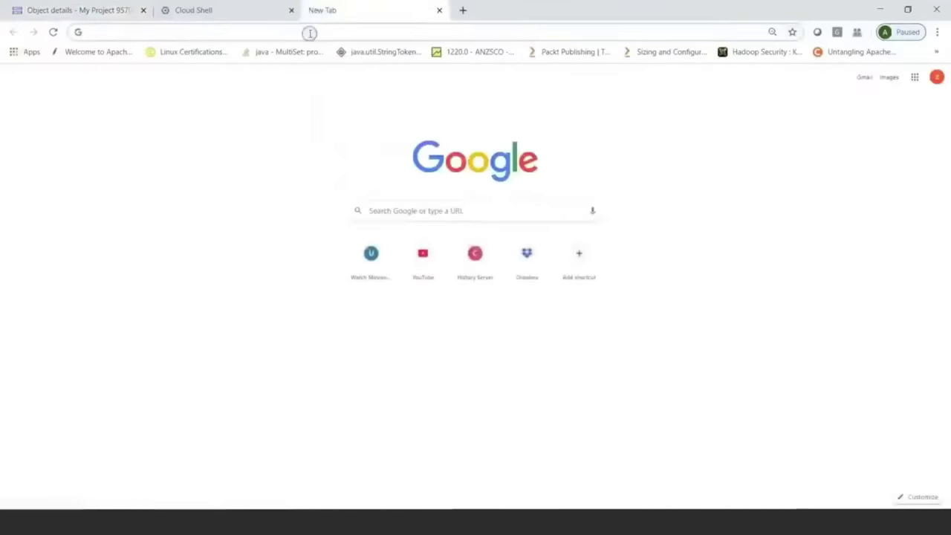
key("ctrl+v")
key("Return")
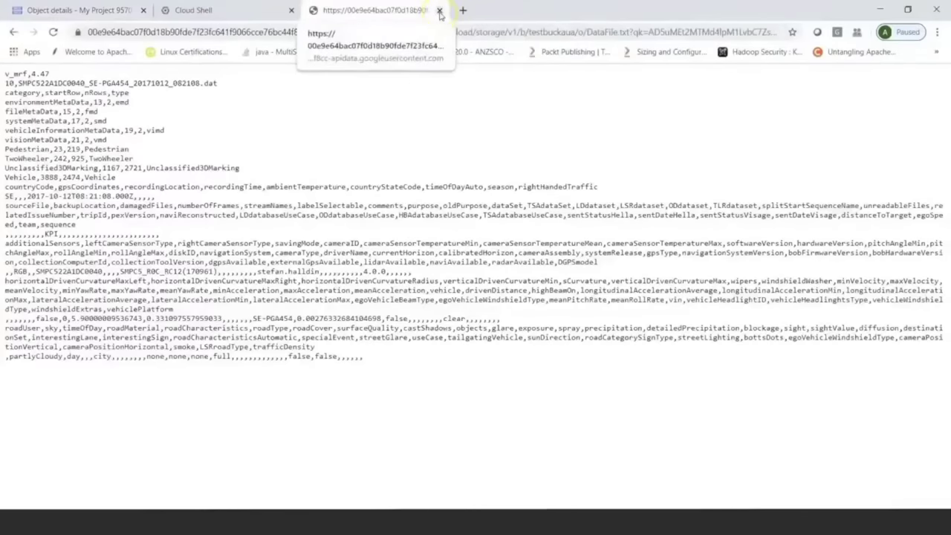
left_click(440, 11)
left_click(176, 142)
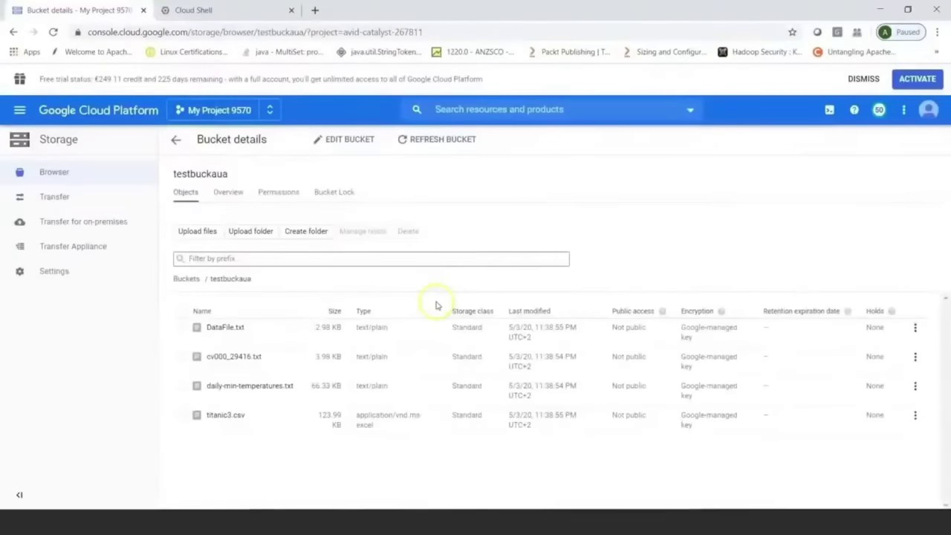
Open the Navigation menu listing all Cloud products and services.
left_click(269, 272)
left_click(317, 238)
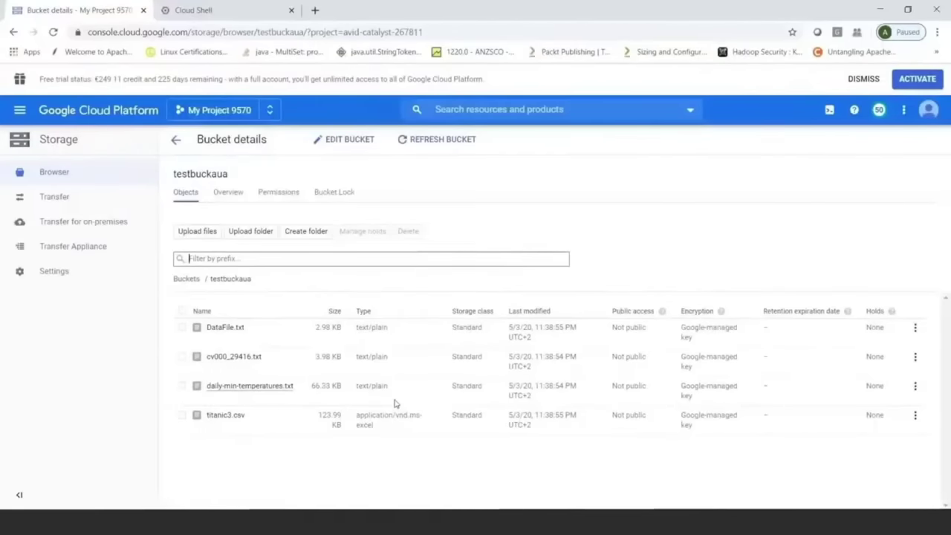
left_click(20, 110)
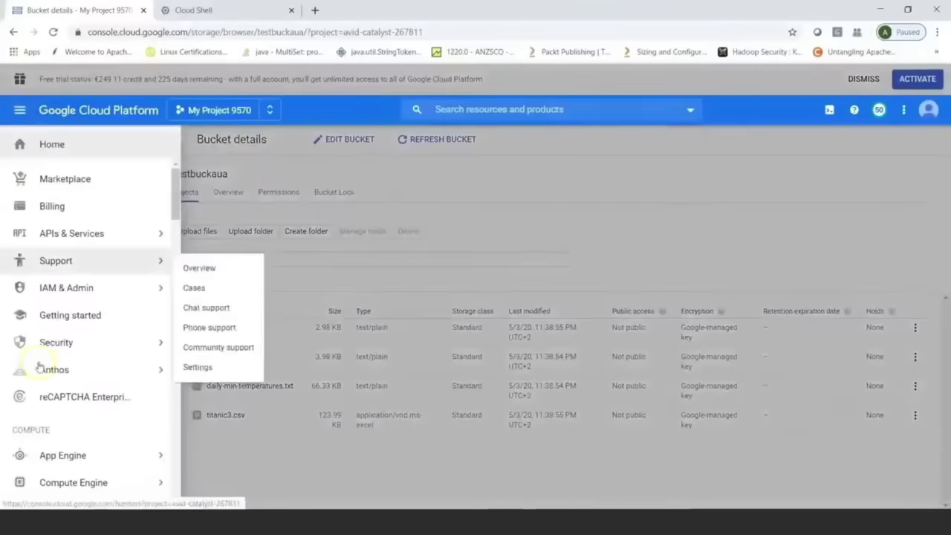
Go to Bigtable under Storage and close the satisfaction survey popup.
scroll(88, 449, "down", 2)
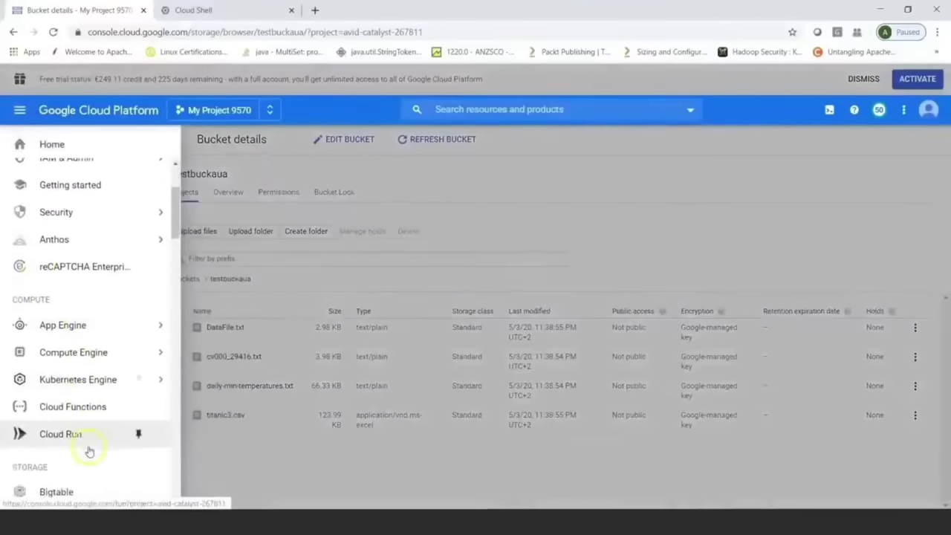
scroll(87, 450, "down", 3)
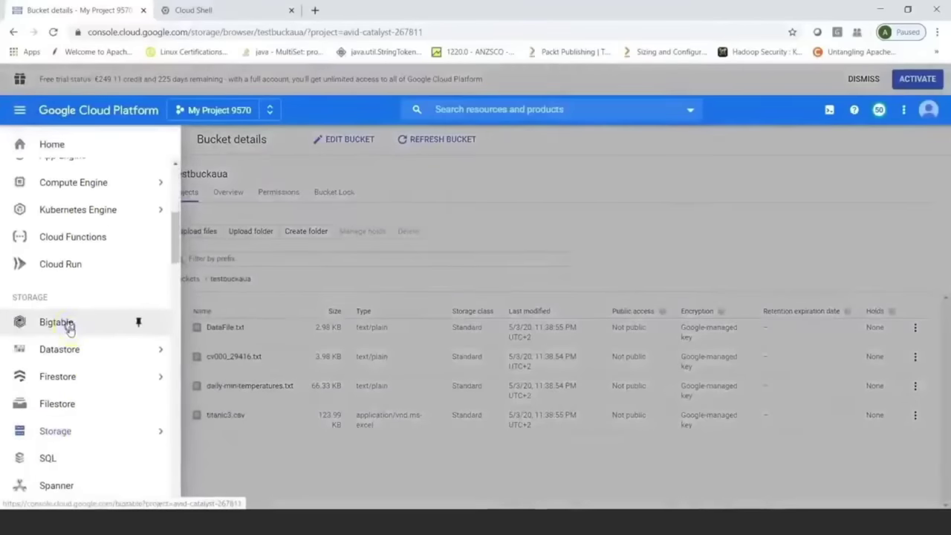
left_click(56, 321)
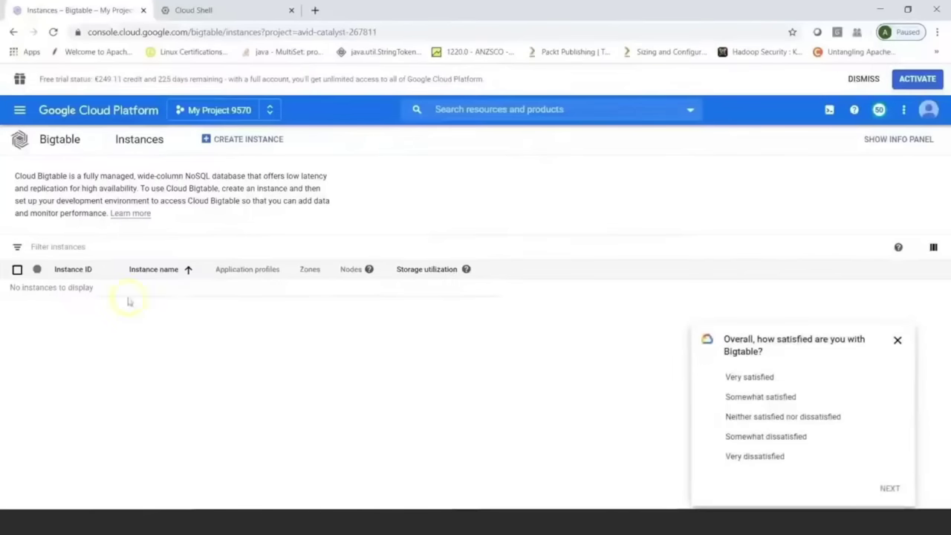
left_click(896, 342)
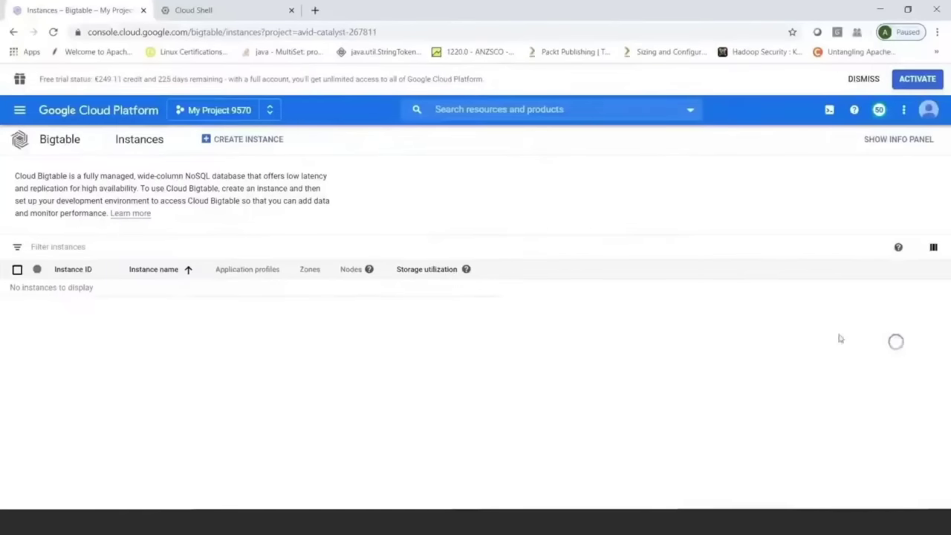
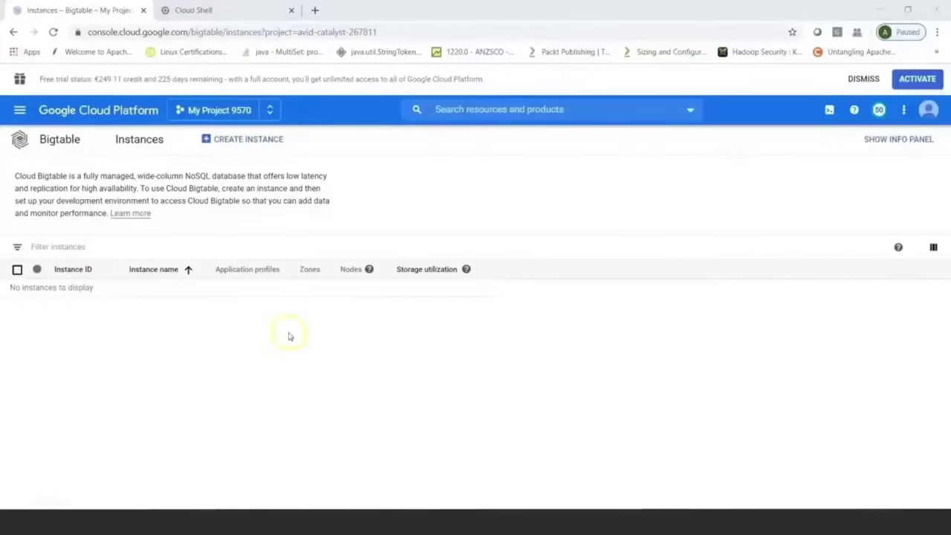
Start a new Bigtable instance named auatestbt, letting its instance ID fill in automatically.
left_click(251, 140)
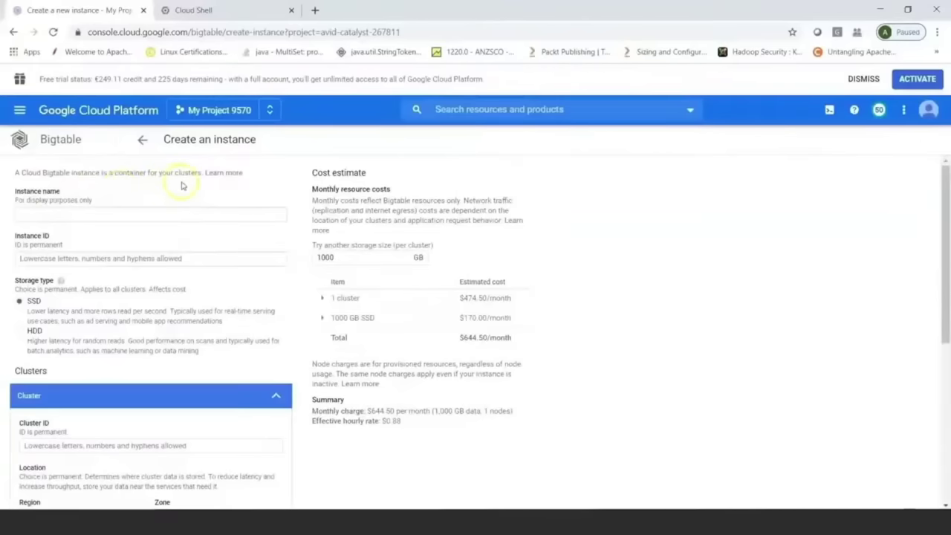
left_click(62, 216)
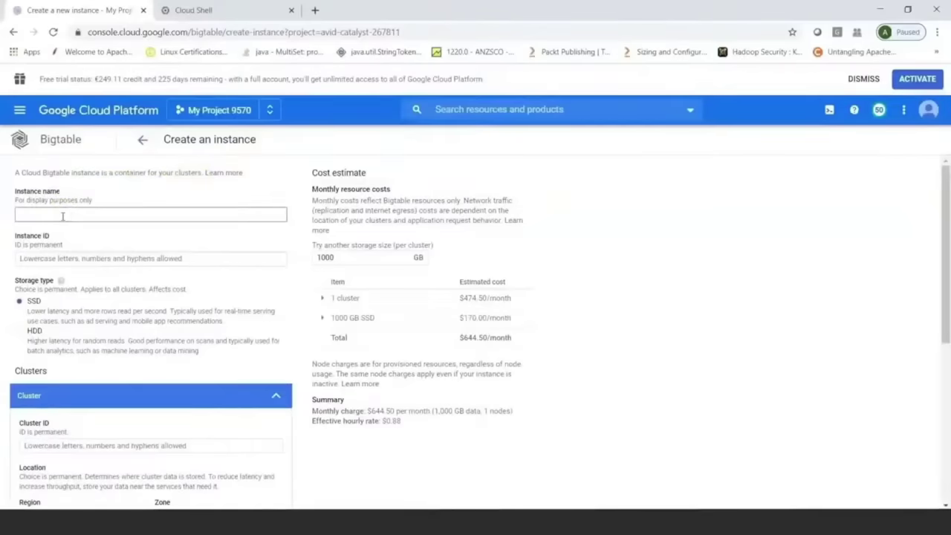
type("aua")
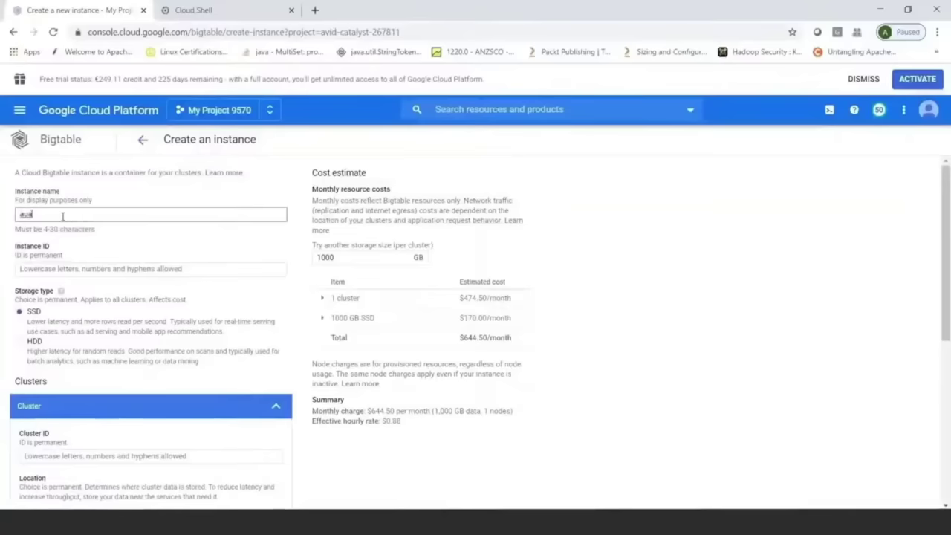
type("testbt")
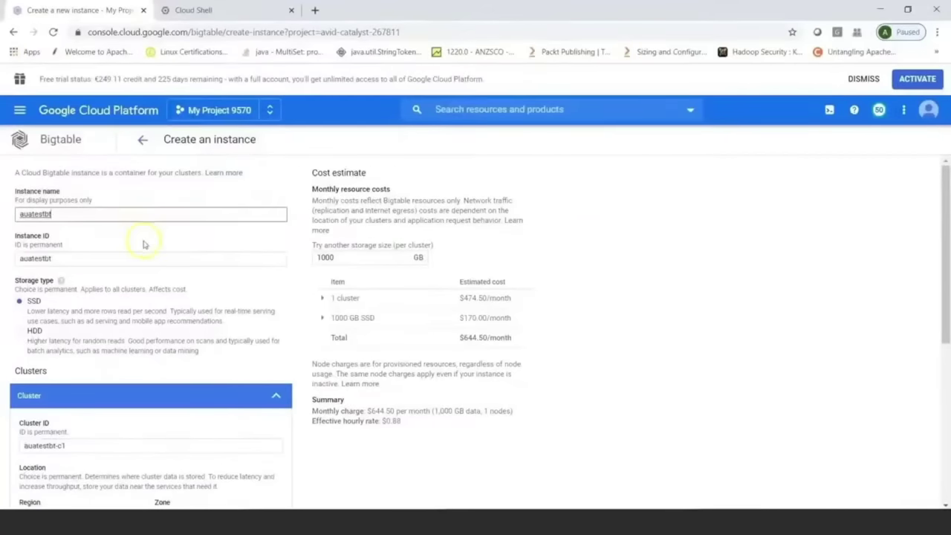
scroll(145, 245, "down", 1)
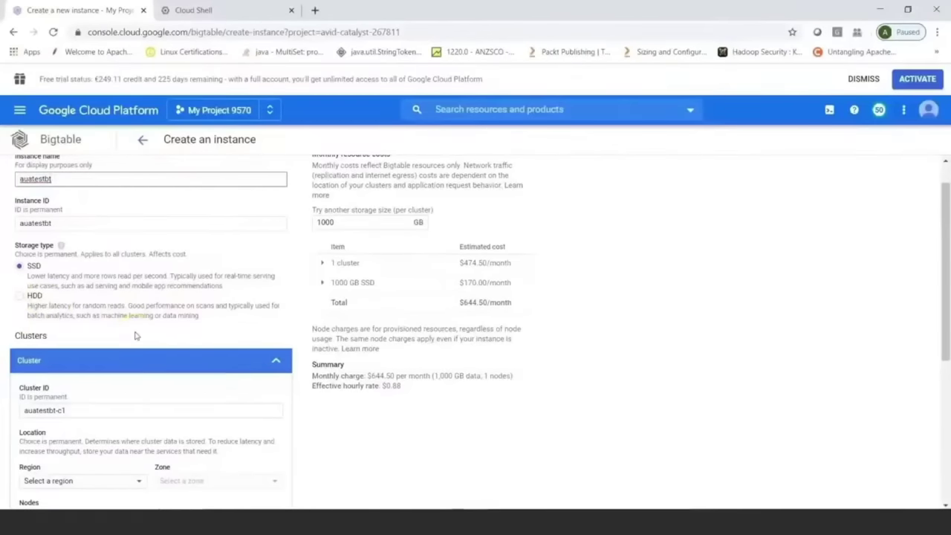
scroll(135, 336, "down", 5)
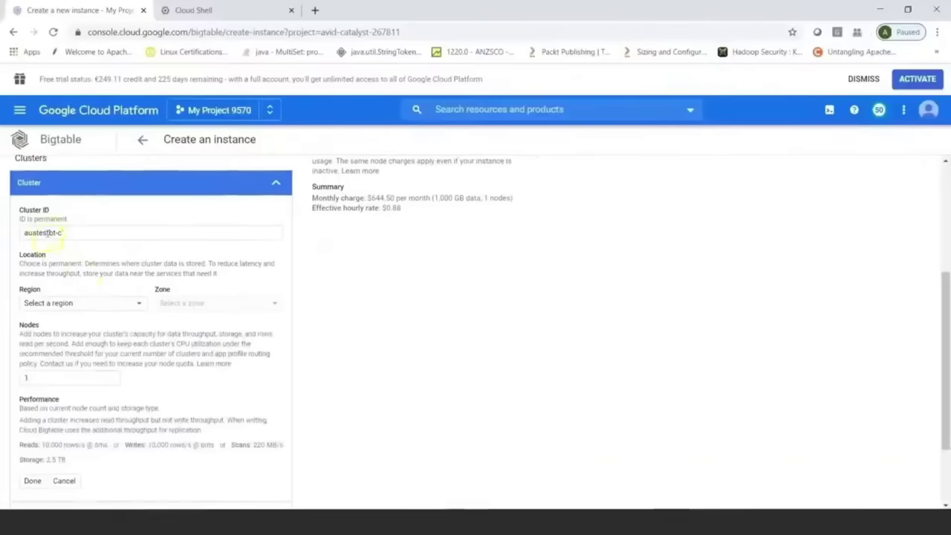
Complete the cluster ID as auatestbt-c1 and place it in europe-west3, zone europe-west3-a.
type("1")
left_click(69, 303)
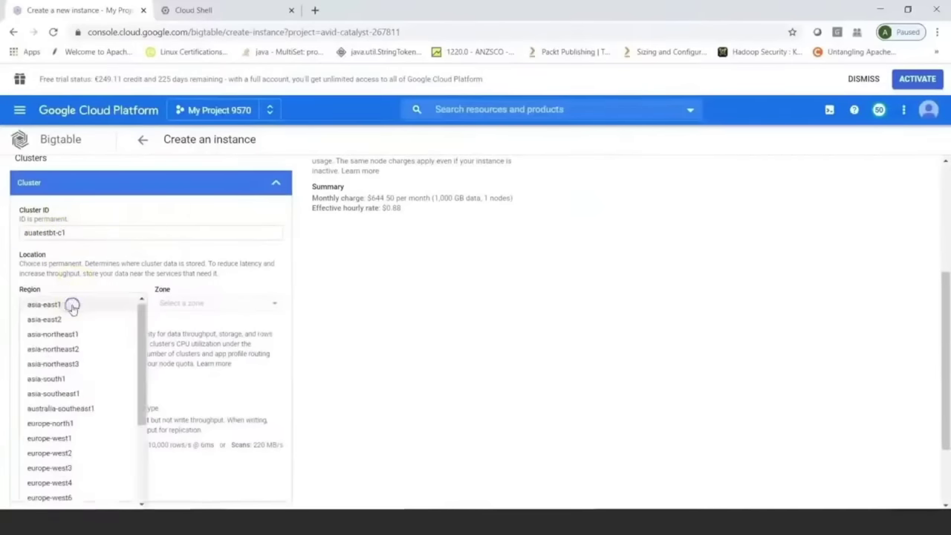
scroll(79, 434, "down", 3)
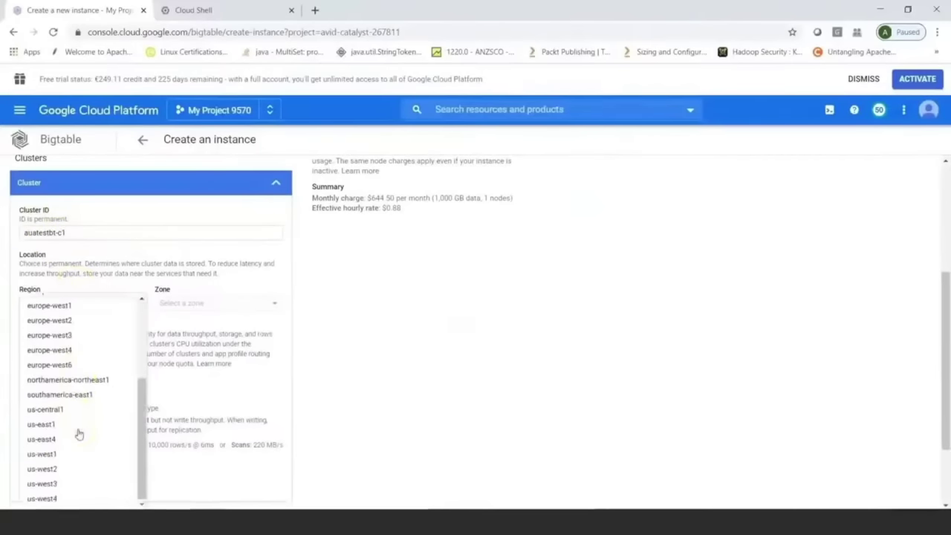
scroll(78, 434, "up", 1)
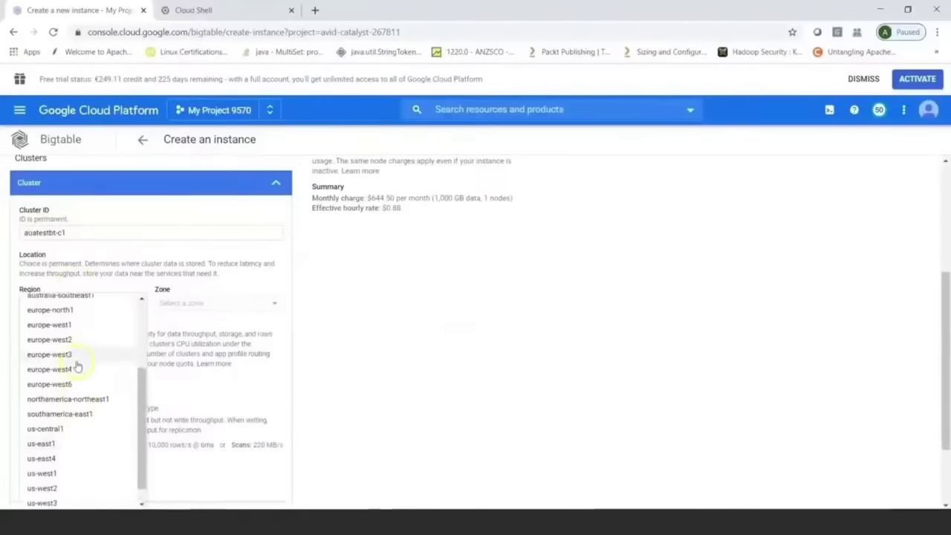
left_click(75, 354)
left_click(219, 305)
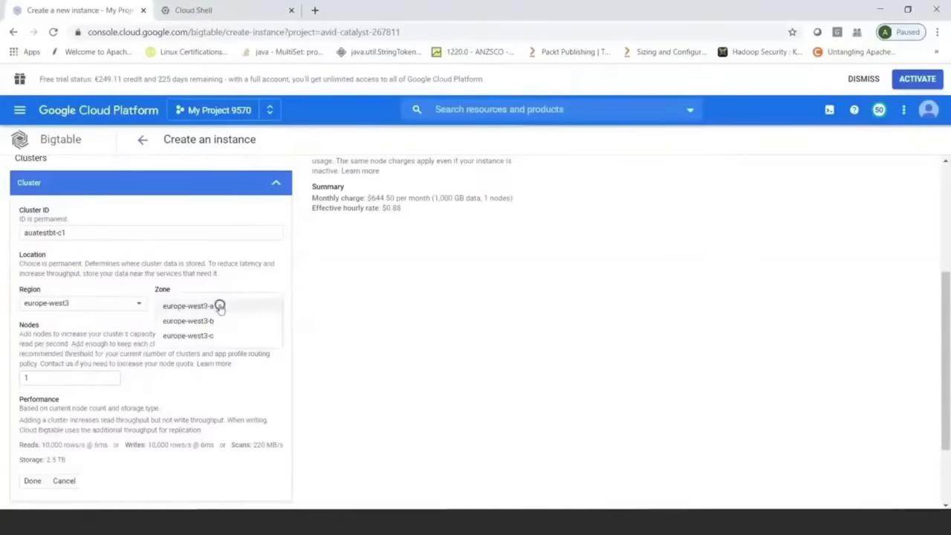
left_click(218, 305)
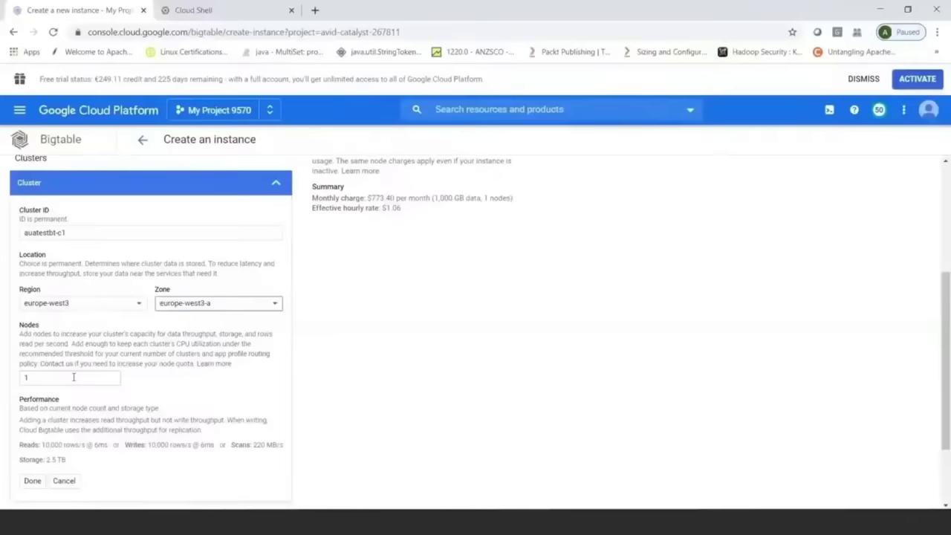
scroll(149, 396, "down", 1)
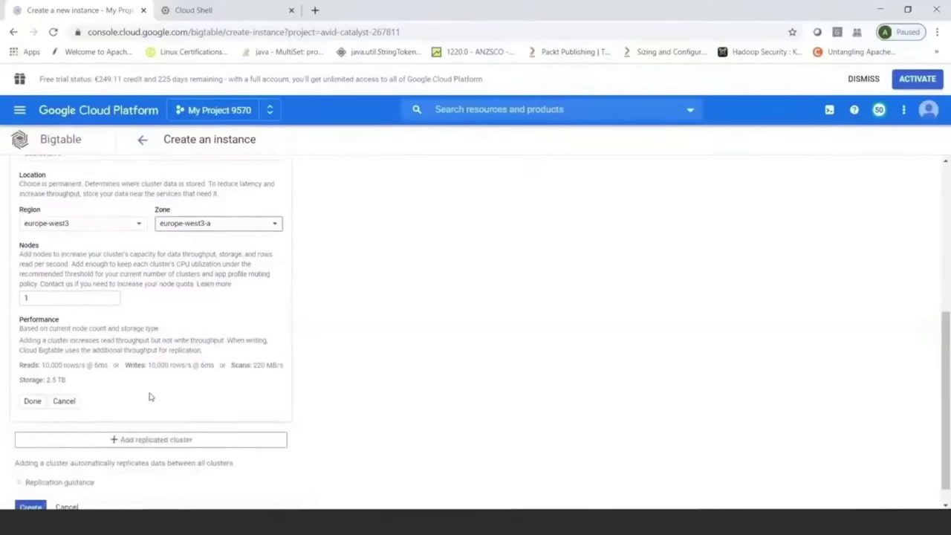
Expand and read the replication guidance, then create the auatestbt instance.
scroll(150, 396, "down", 1)
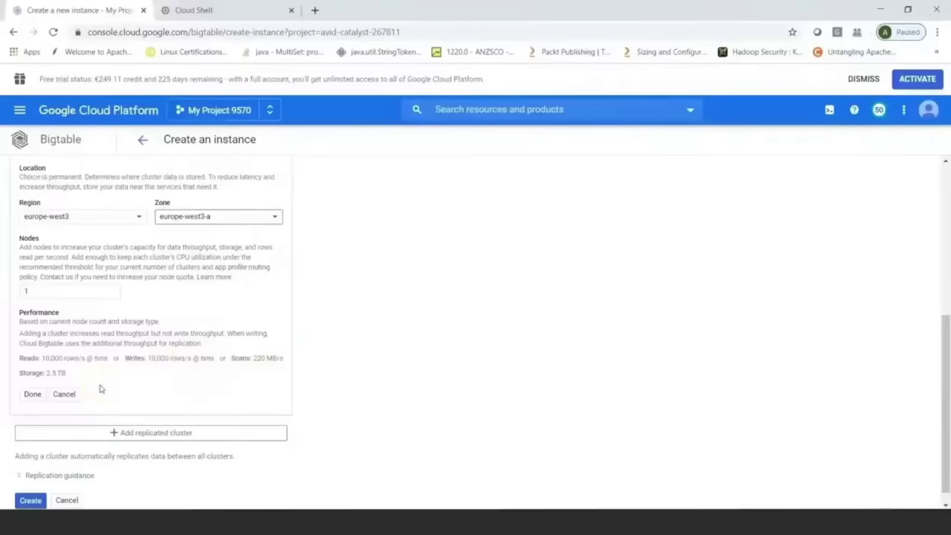
scroll(101, 388, "down", 1)
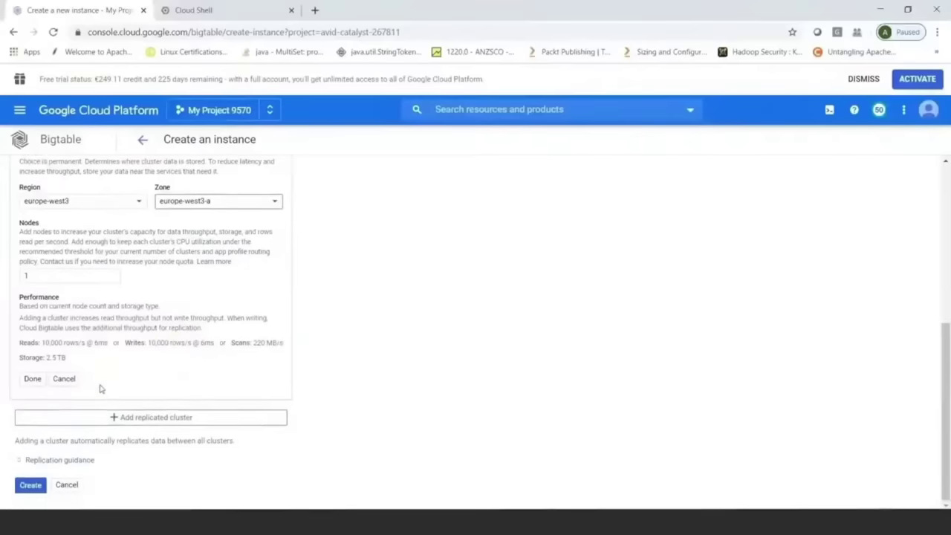
left_click(32, 486)
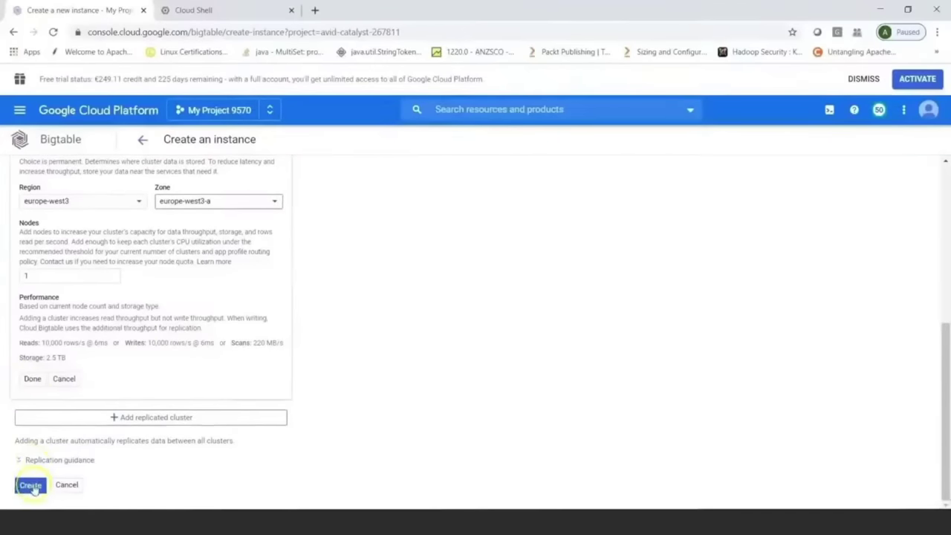
left_click(65, 459)
scroll(191, 461, "down", 2)
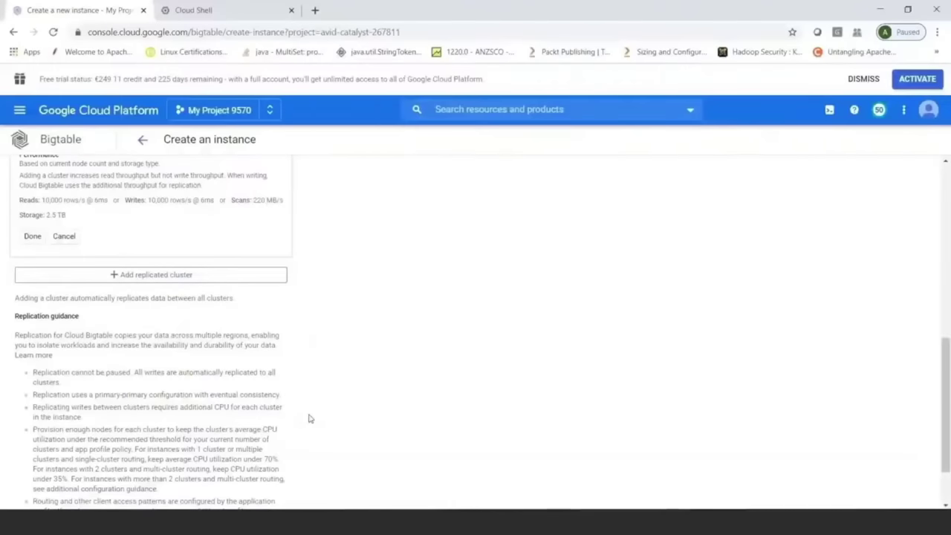
scroll(310, 418, "down", 1)
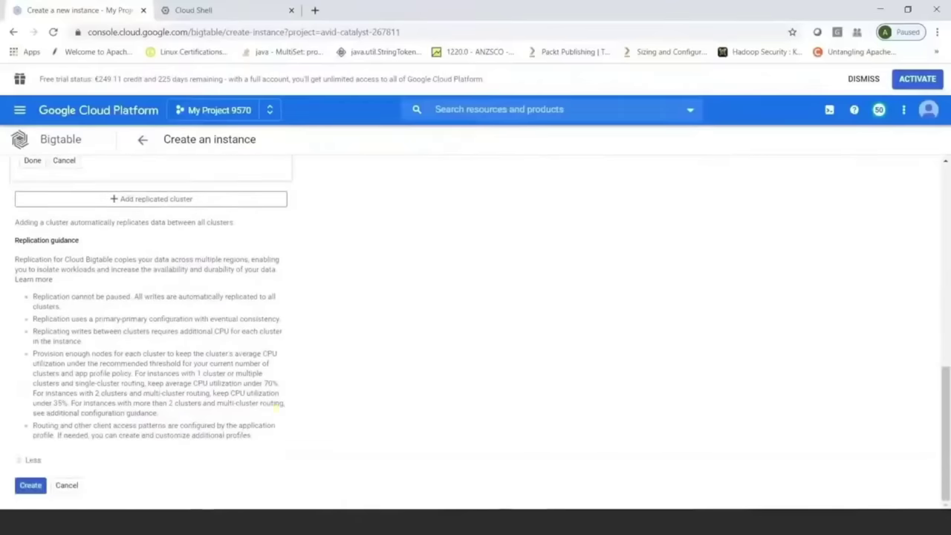
left_click(30, 486)
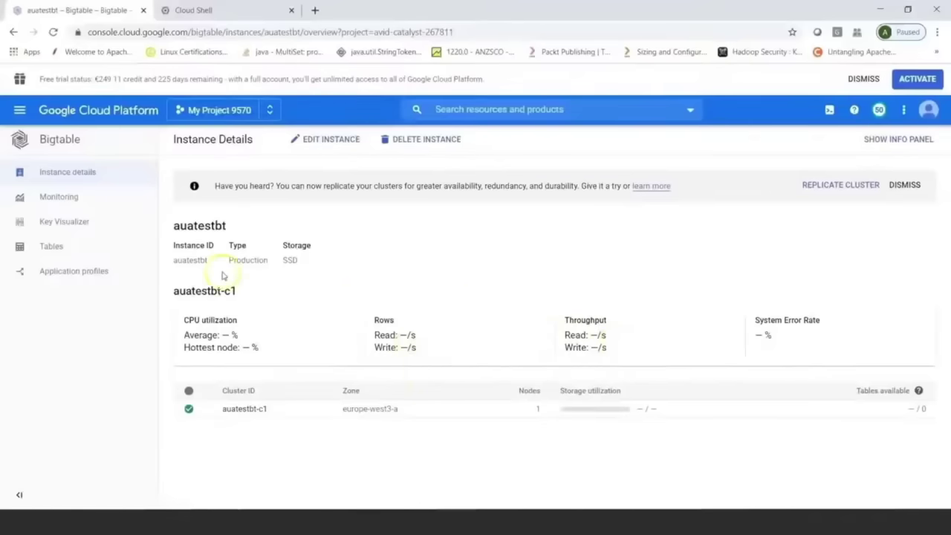
Scroll through the auatestbt instance's monitoring charts.
left_click(59, 197)
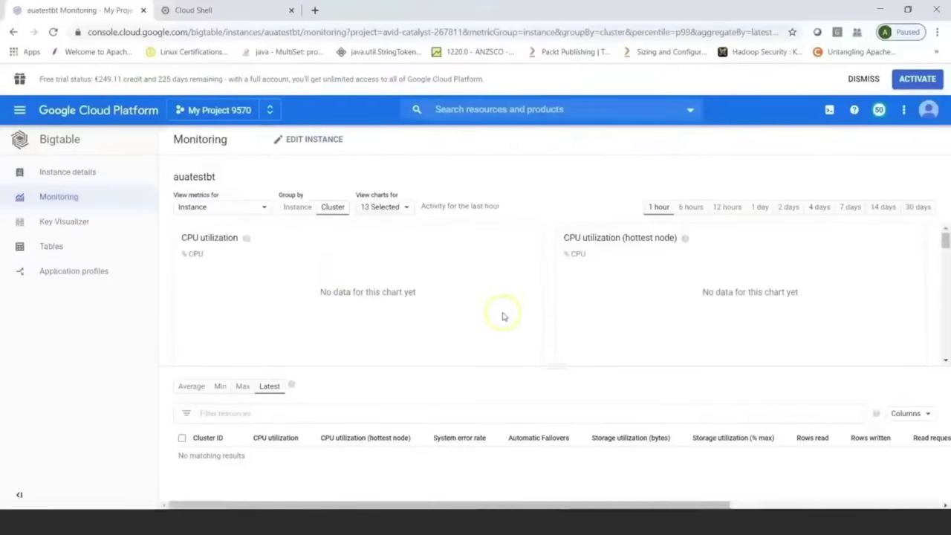
scroll(502, 317, "down", 1)
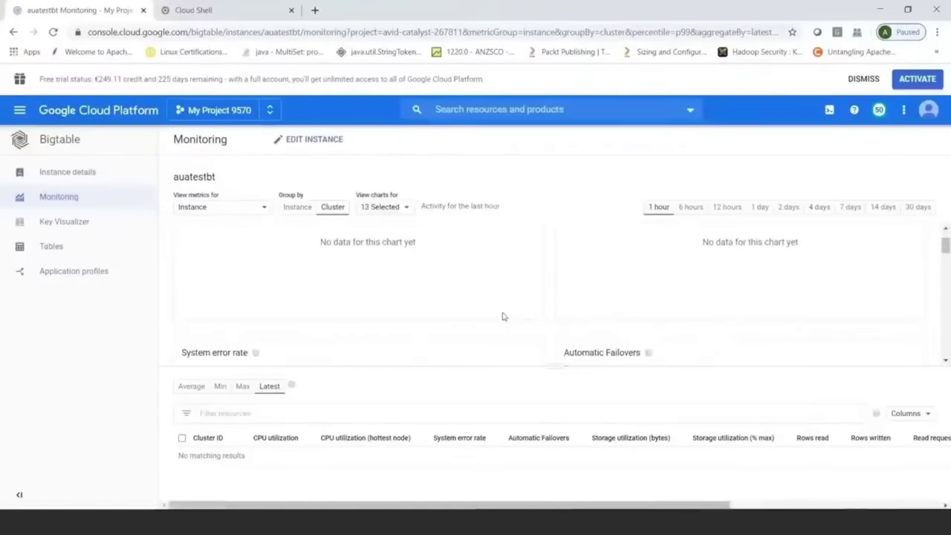
scroll(502, 317, "down", 2)
scroll(502, 316, "down", 3)
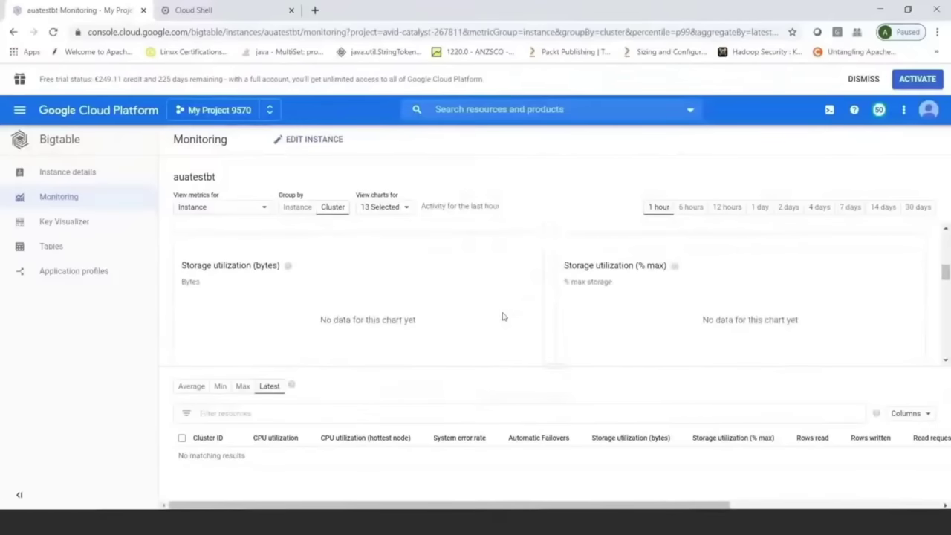
scroll(502, 316, "down", 1)
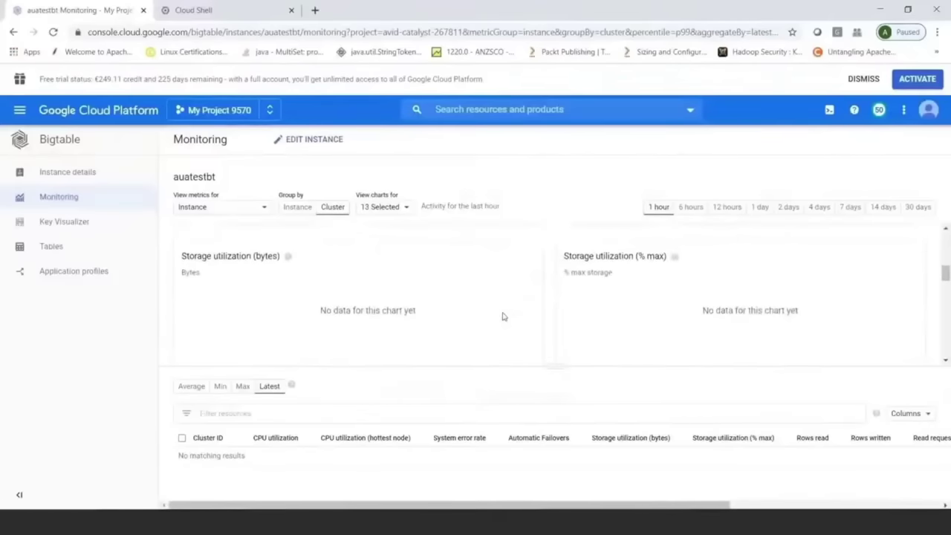
View the instance's Key Visualizer, then its still-empty Tables list.
left_click(73, 226)
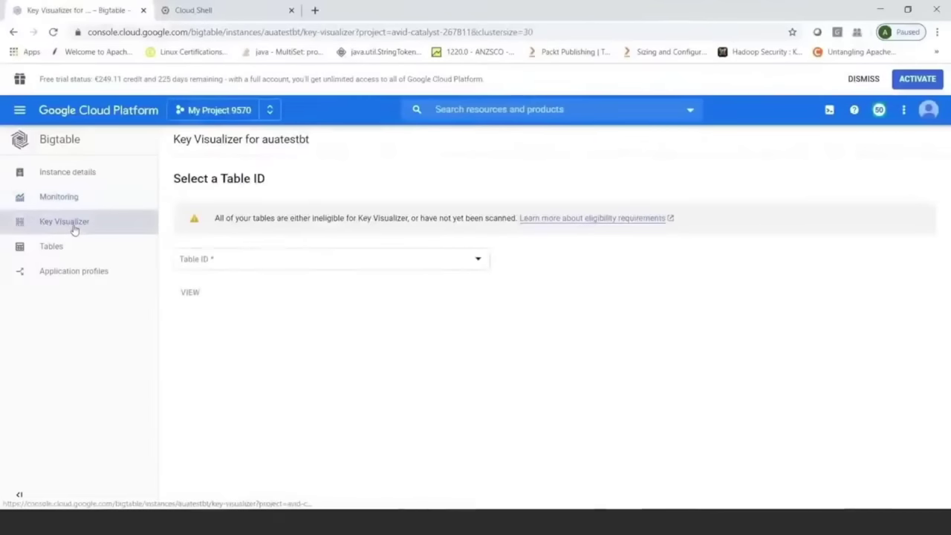
left_click(63, 248)
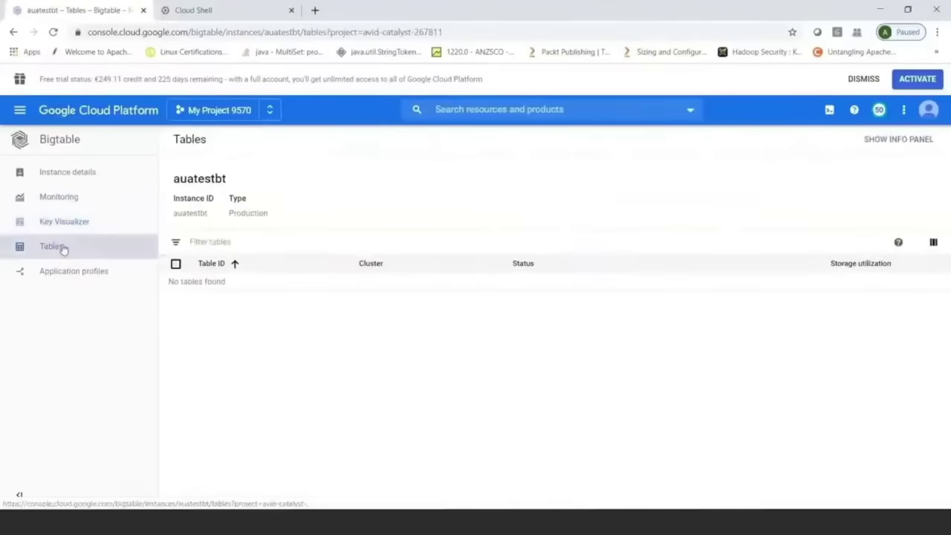
left_click(75, 174)
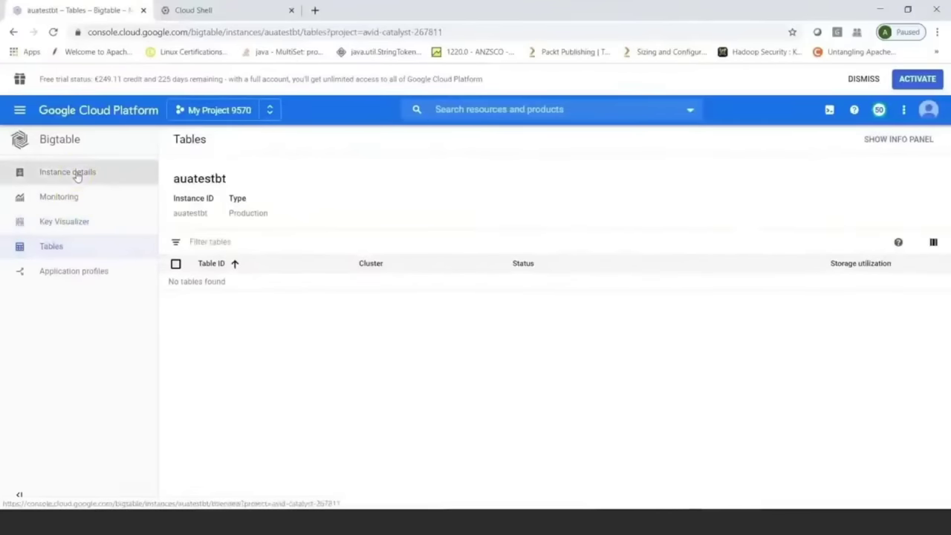
left_click(323, 295)
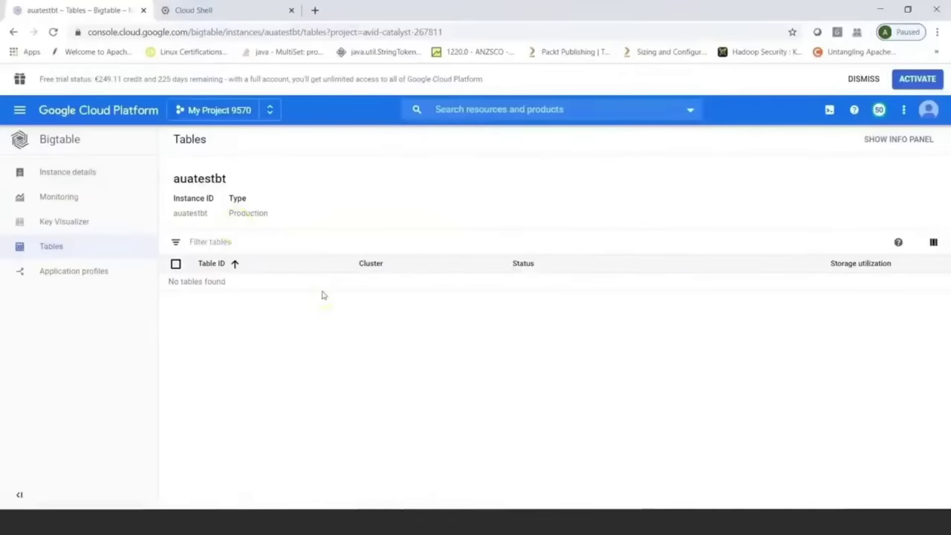
Return to the Bigtable Instances list showing auatestbt in europe-west3-a.
left_click(63, 141)
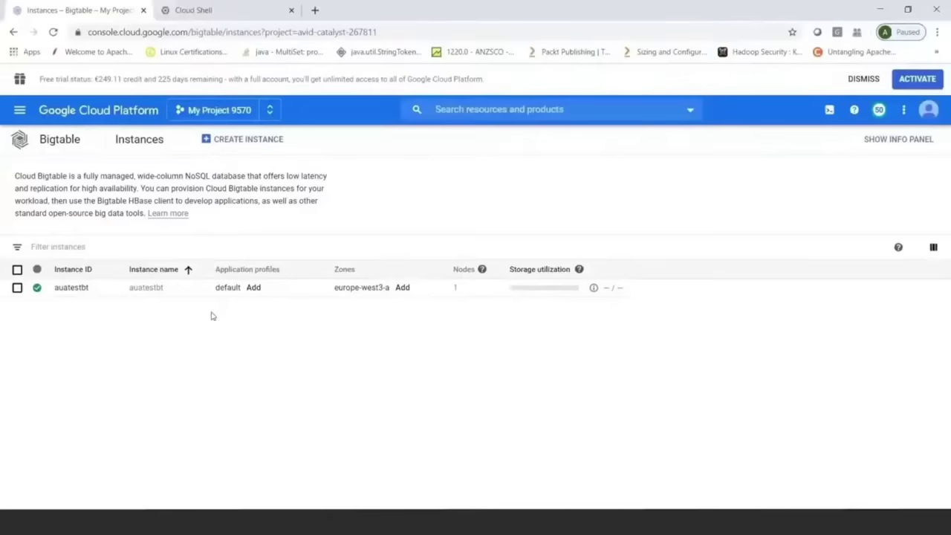
Check auatestbt's permissions, open its instance details, and begin deleting it.
left_click(80, 358)
left_click(18, 288)
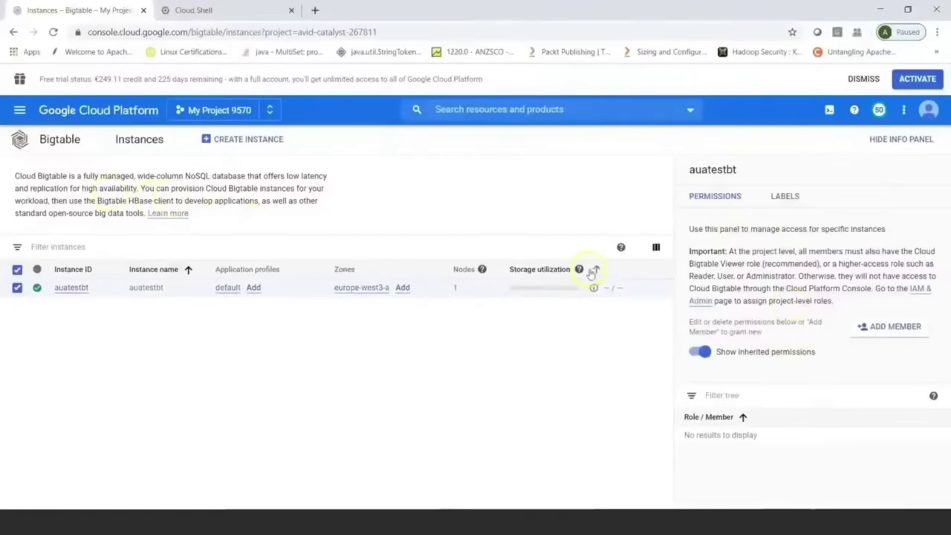
left_click(71, 289)
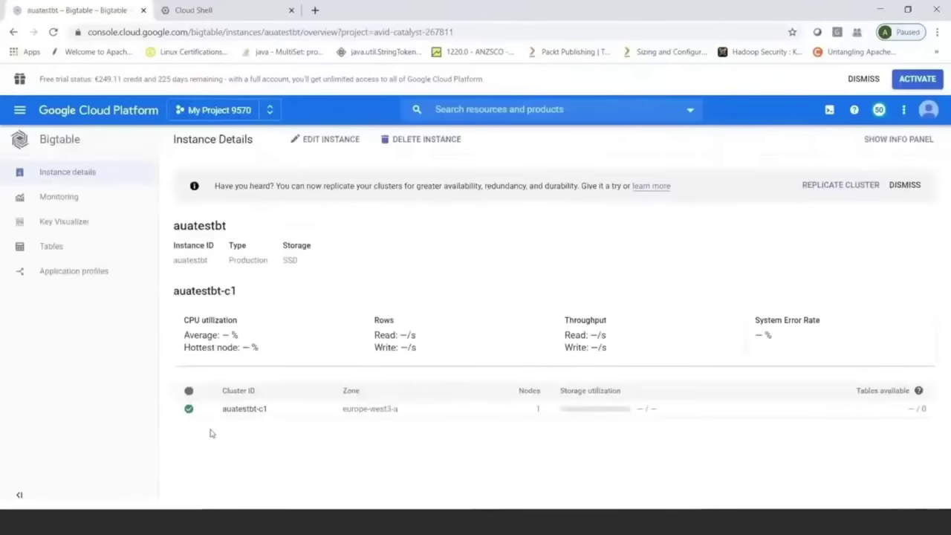
left_click(428, 146)
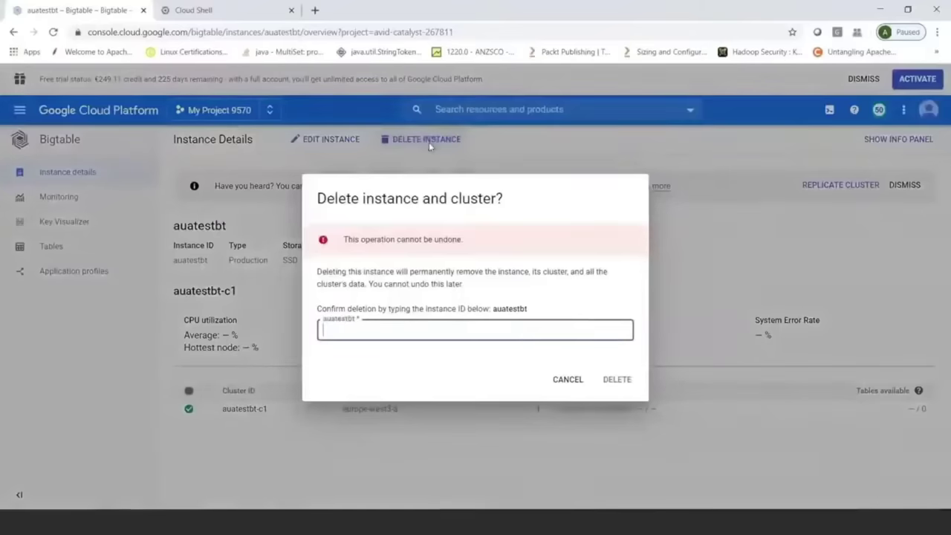
Confirm deletion by entering the instance ID auatestbt, leaving no Bigtable instances.
left_click(377, 329)
type("auatest")
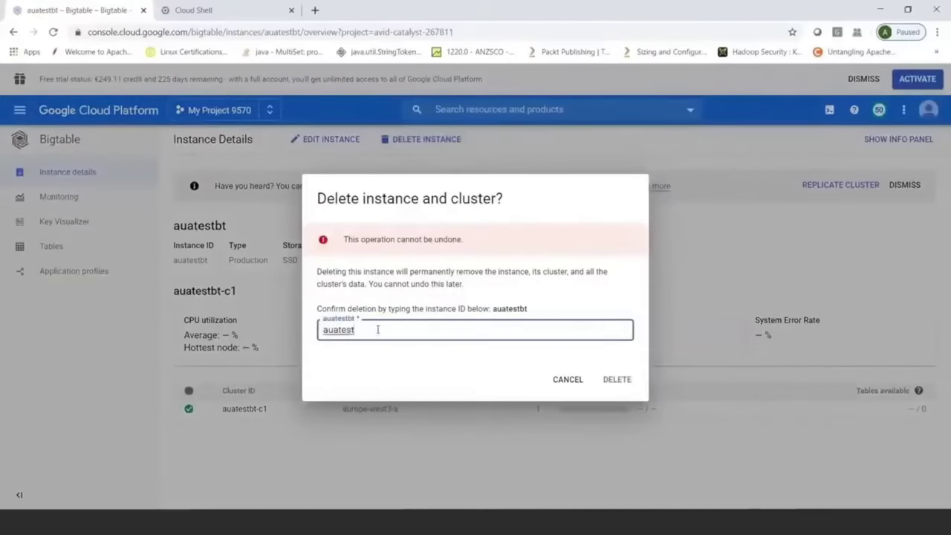
type("bt")
left_click(626, 380)
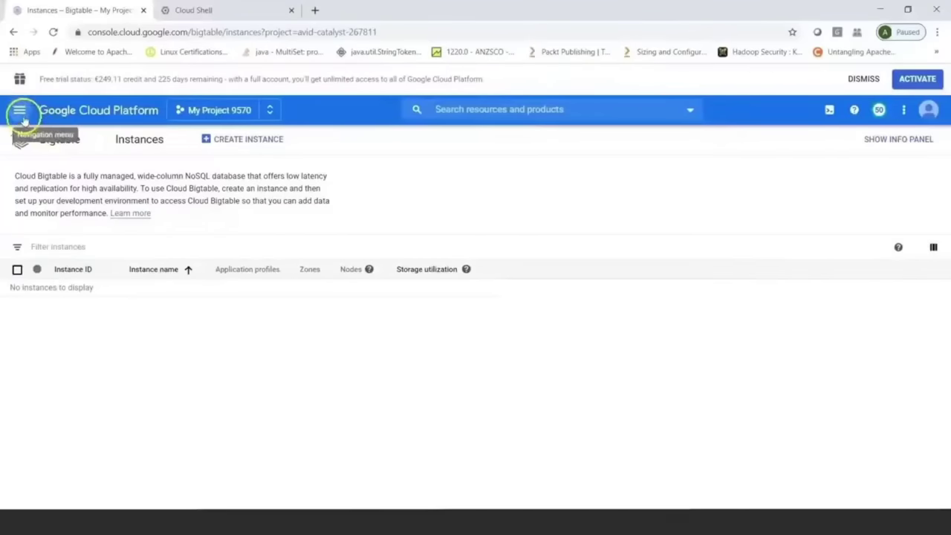
Go to Datastore from the Storage section of the products menu.
left_click(20, 111)
mouse_move(56, 468)
scroll(55, 467, "down", 5)
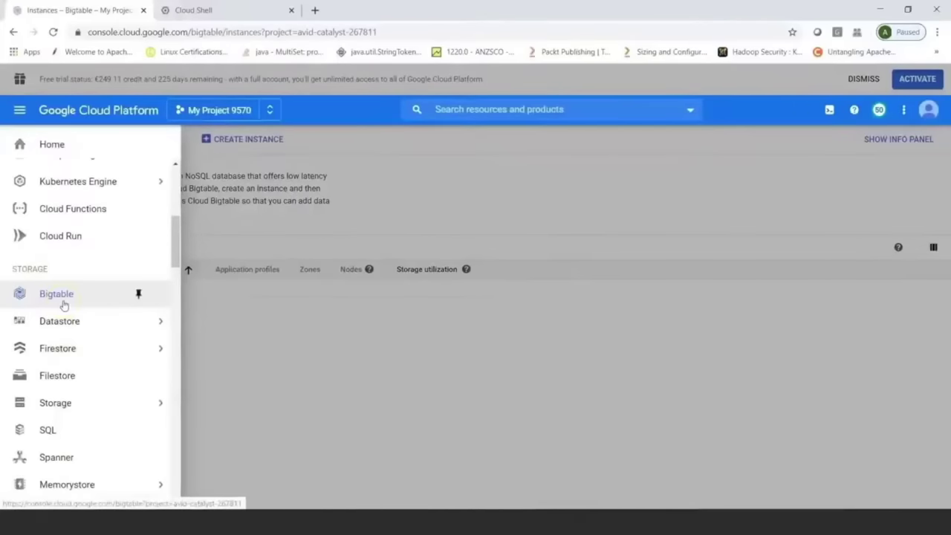
left_click(67, 320)
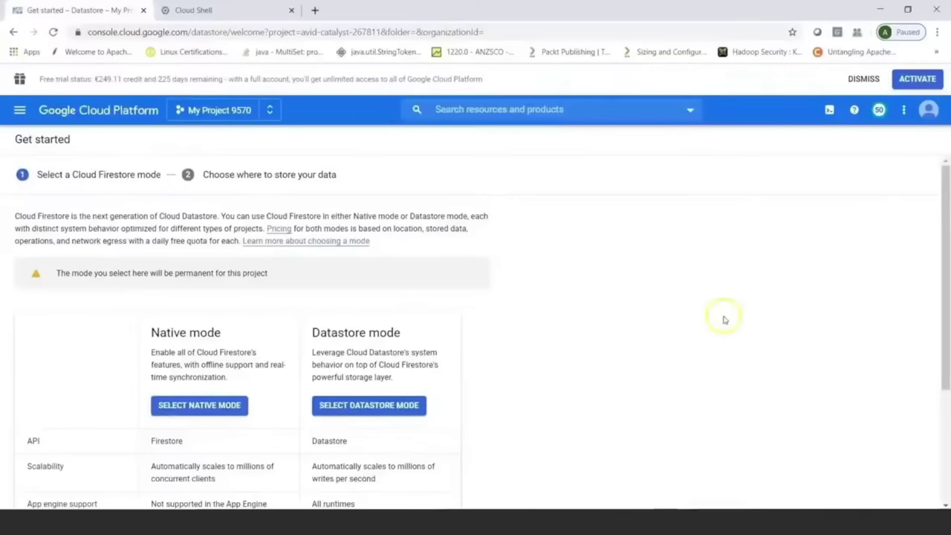
Compare Firestore Native and Datastore modes, then select Datastore mode.
scroll(616, 306, "down", 1)
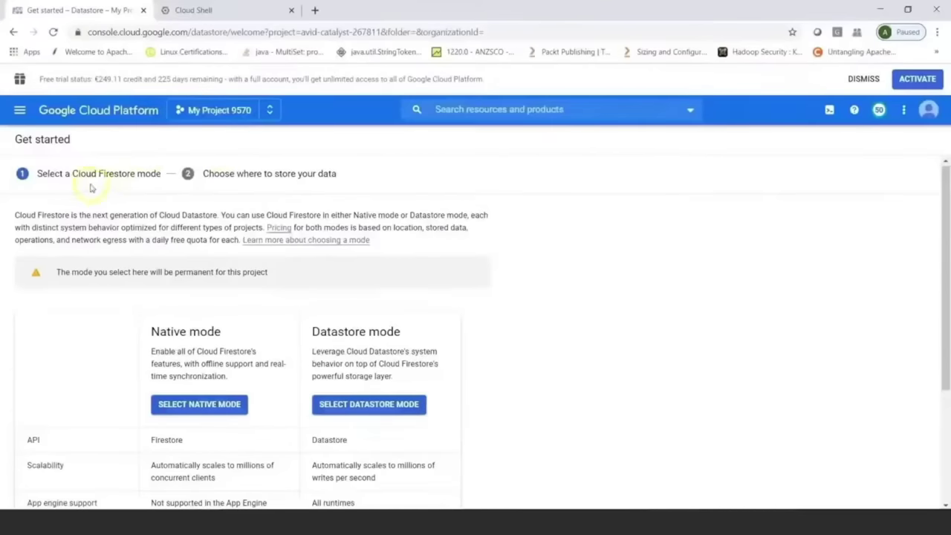
scroll(249, 394, "down", 1)
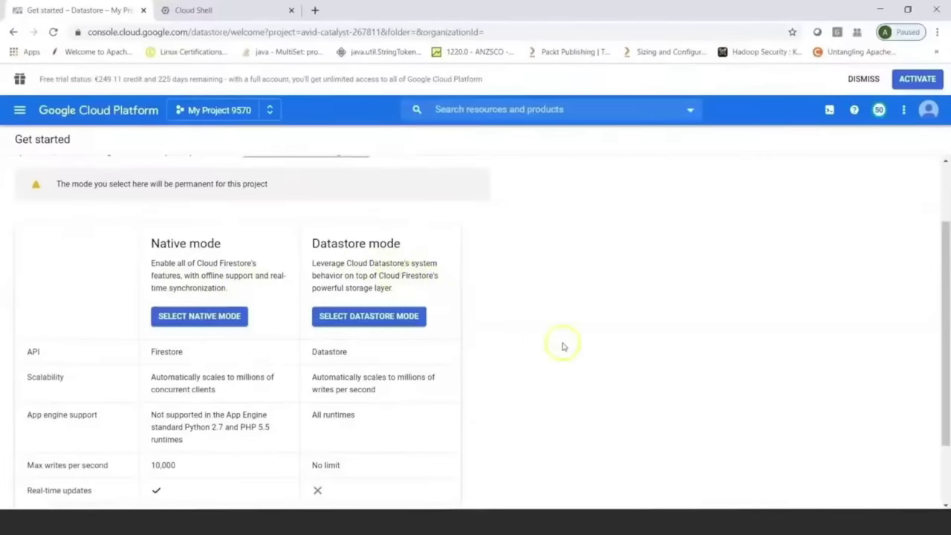
scroll(563, 344, "down", 1)
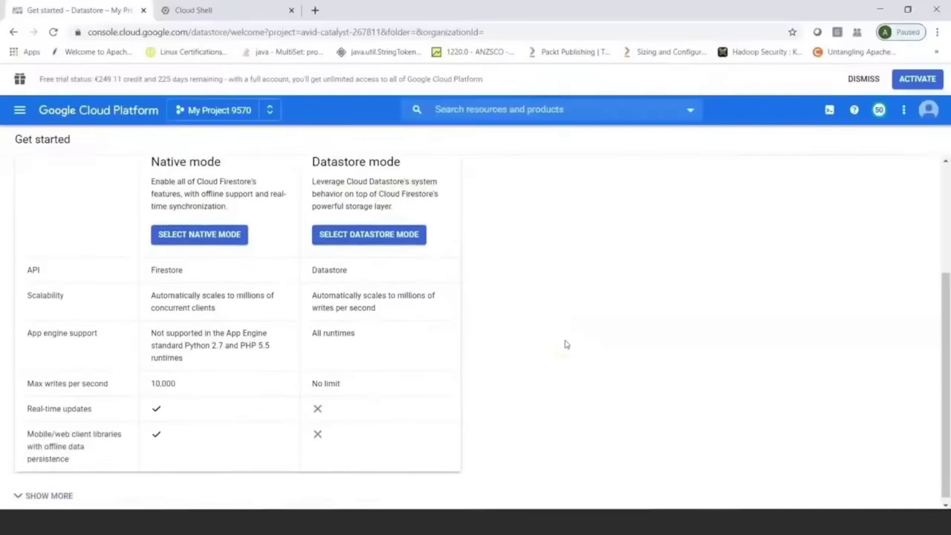
scroll(564, 344, "up", 2)
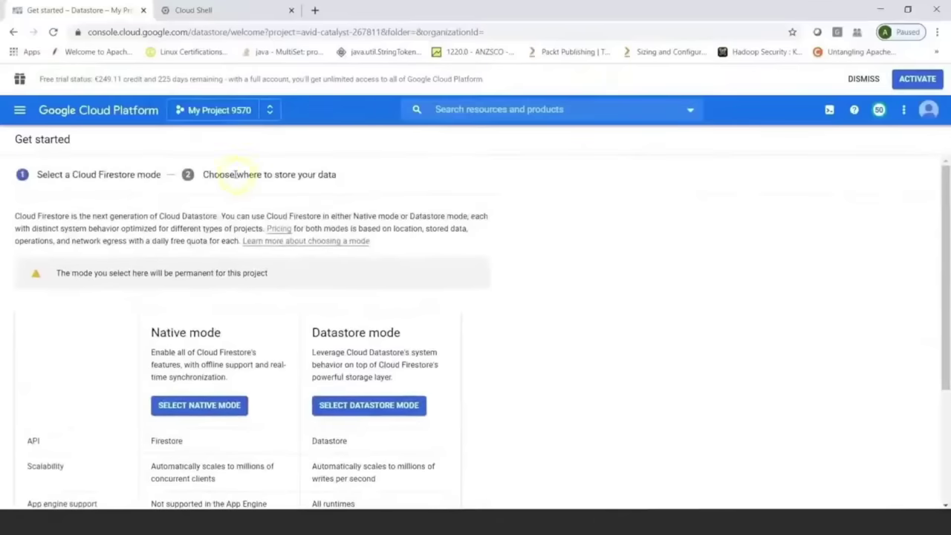
left_click(387, 406)
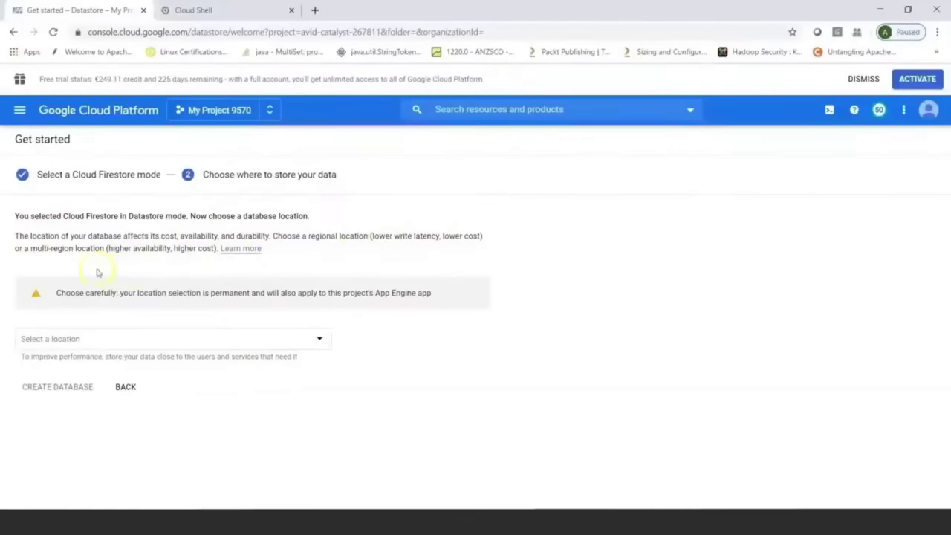
Create the Datastore-mode database in the eur3 (Europe) location.
left_click(228, 343)
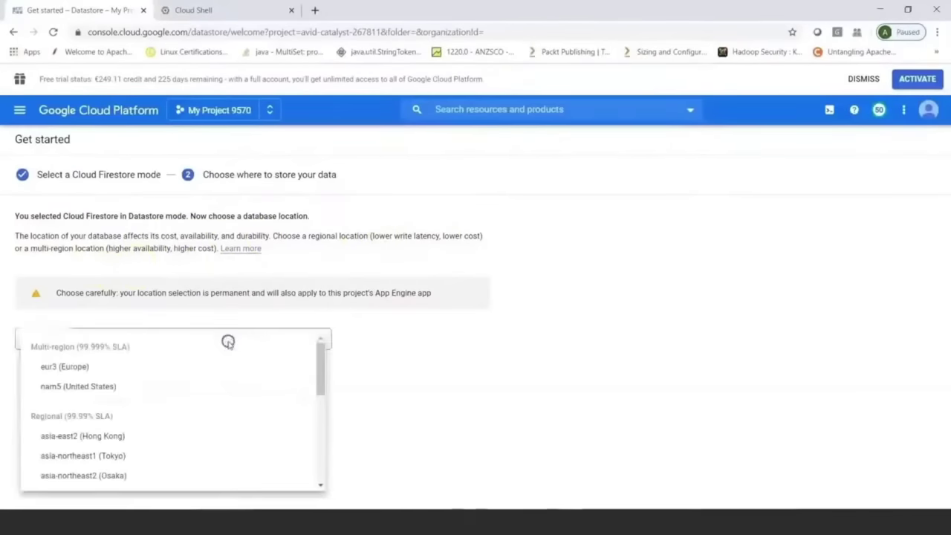
left_click(191, 373)
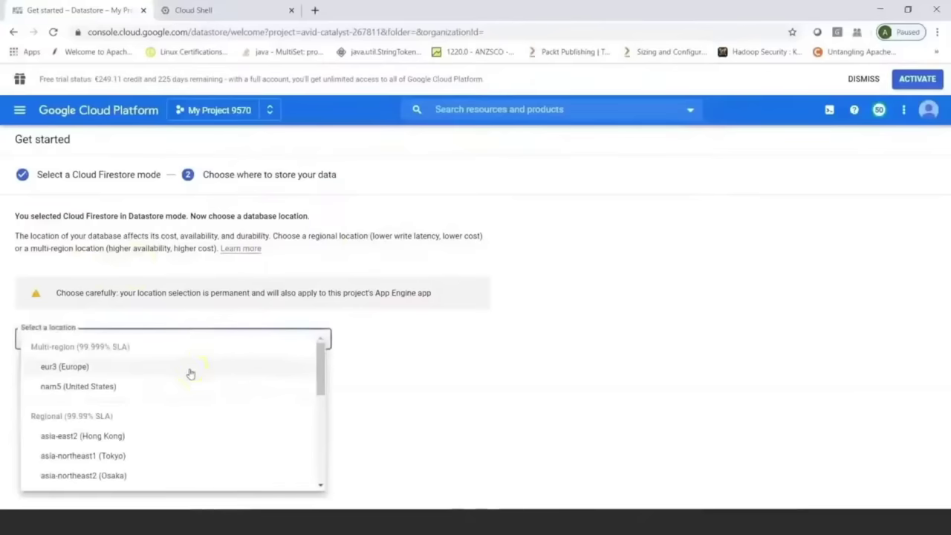
left_click(190, 374)
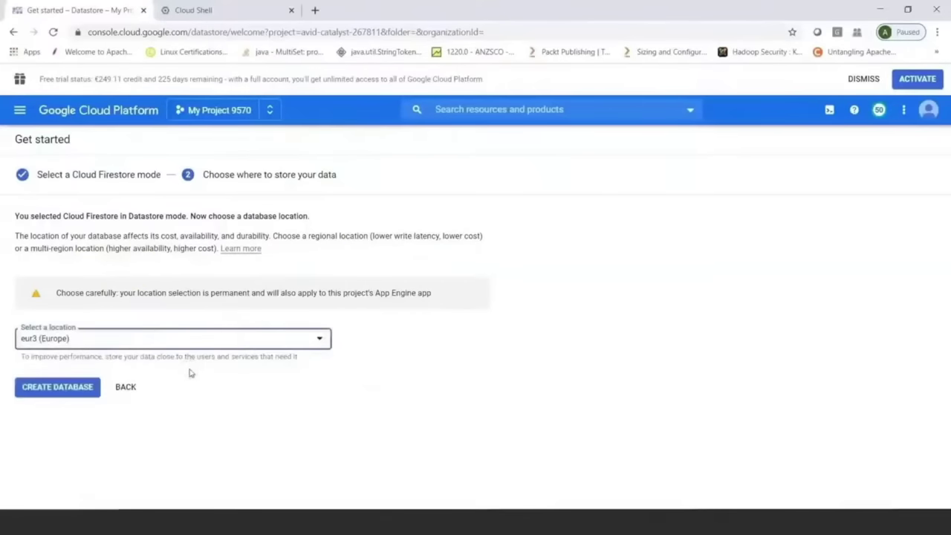
left_click(73, 394)
left_click(424, 374)
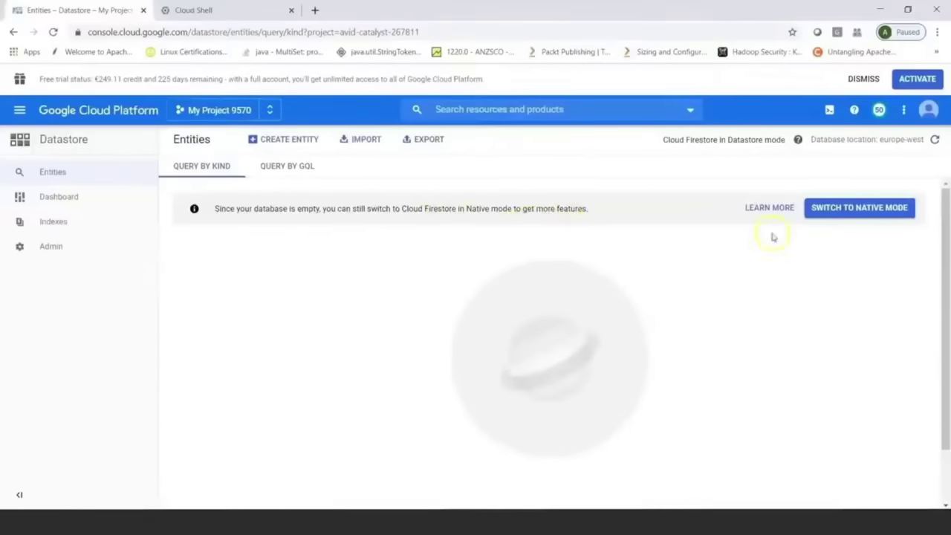
Glance at the Query by GQL view, then return to the Datastore Dashboard showing the empty database.
left_click(290, 170)
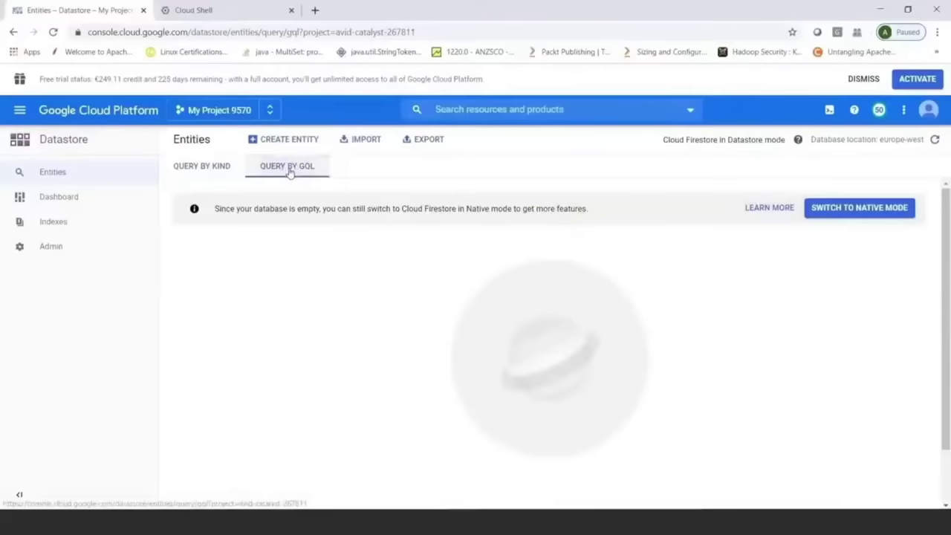
left_click(65, 200)
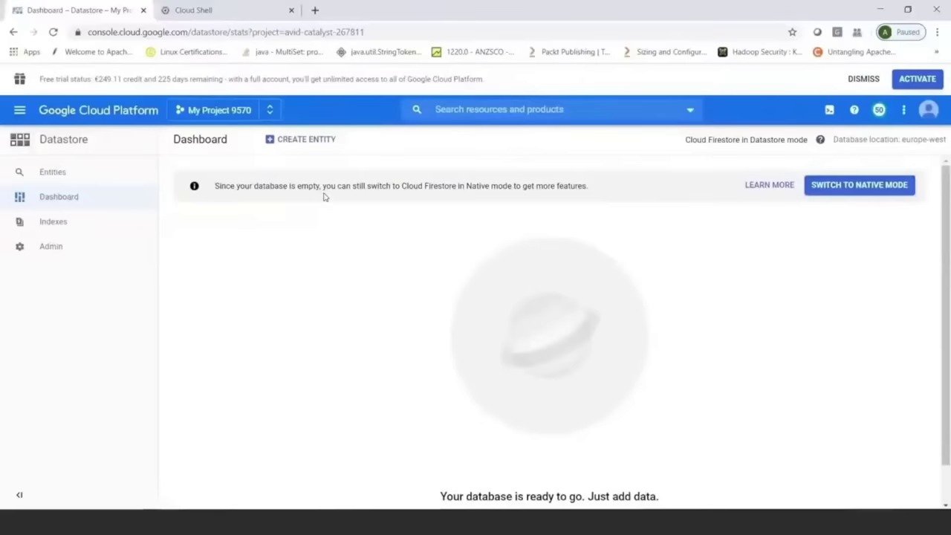
Start a new entity and cancel it, then open the Datastore Admin page via Entities.
left_click(308, 139)
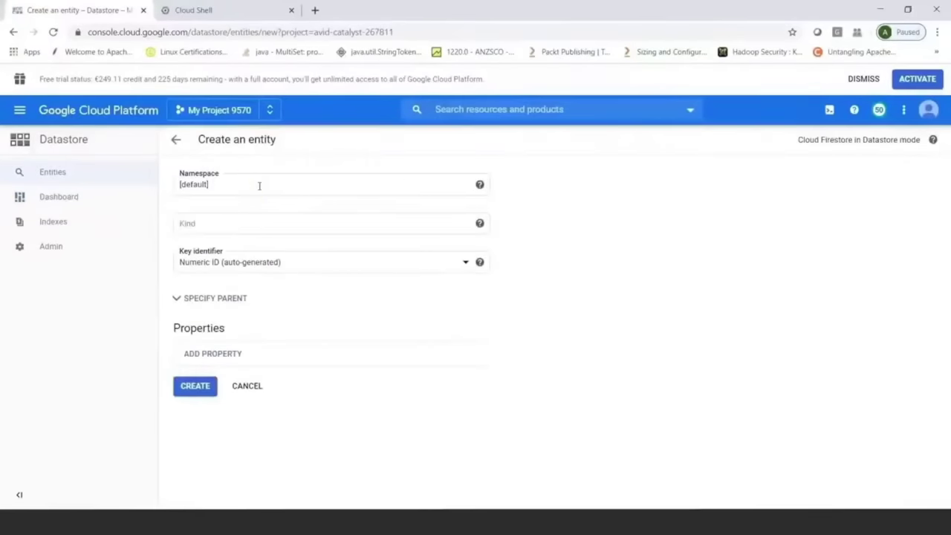
left_click(254, 227)
left_click(250, 390)
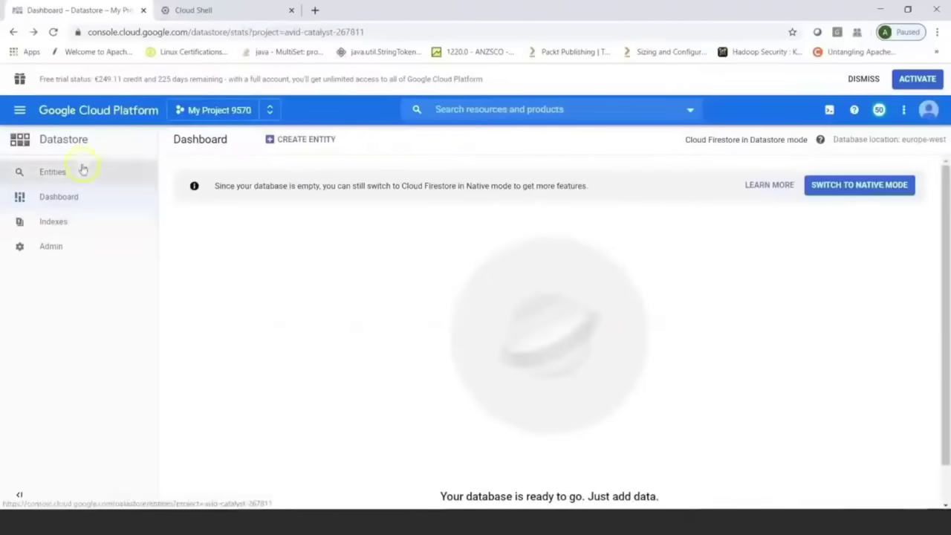
left_click(69, 140)
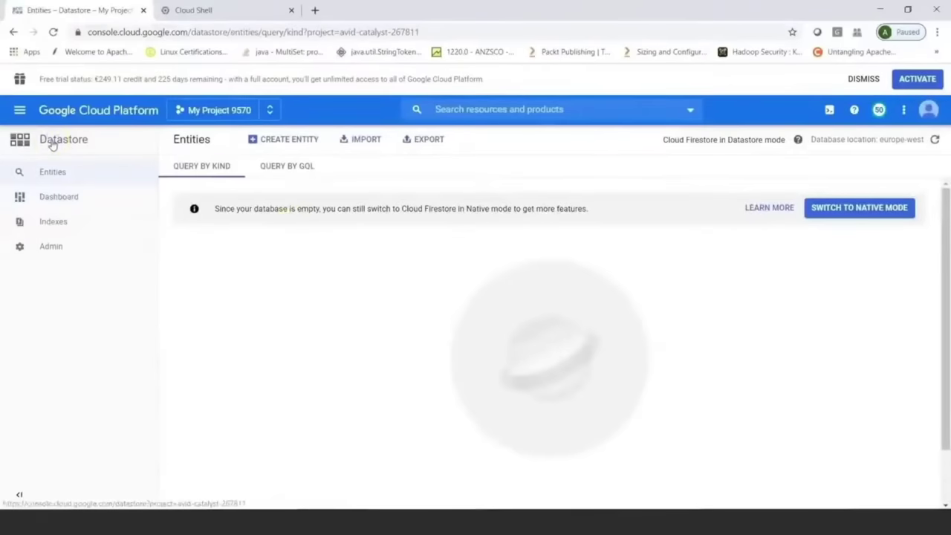
left_click(56, 246)
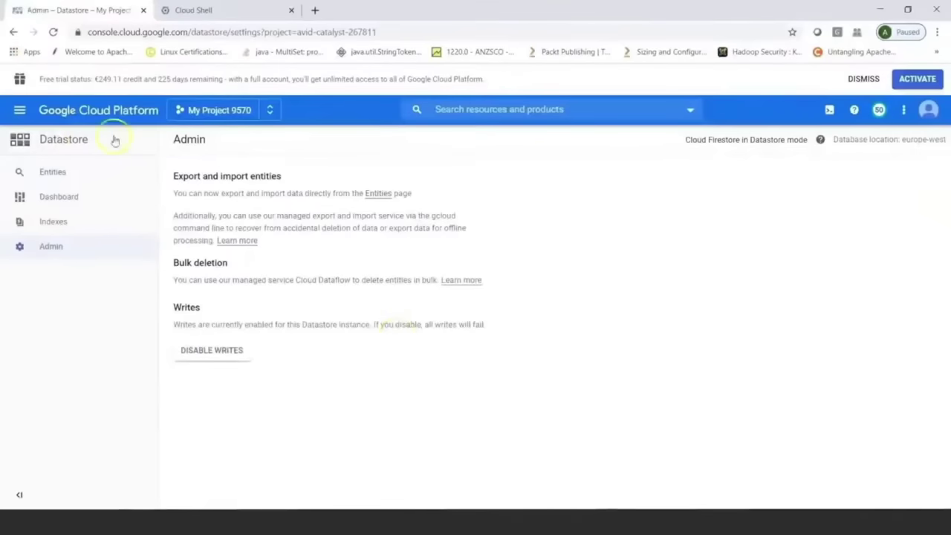
Return to the Datastore pages from the navigation menu.
left_click(23, 112)
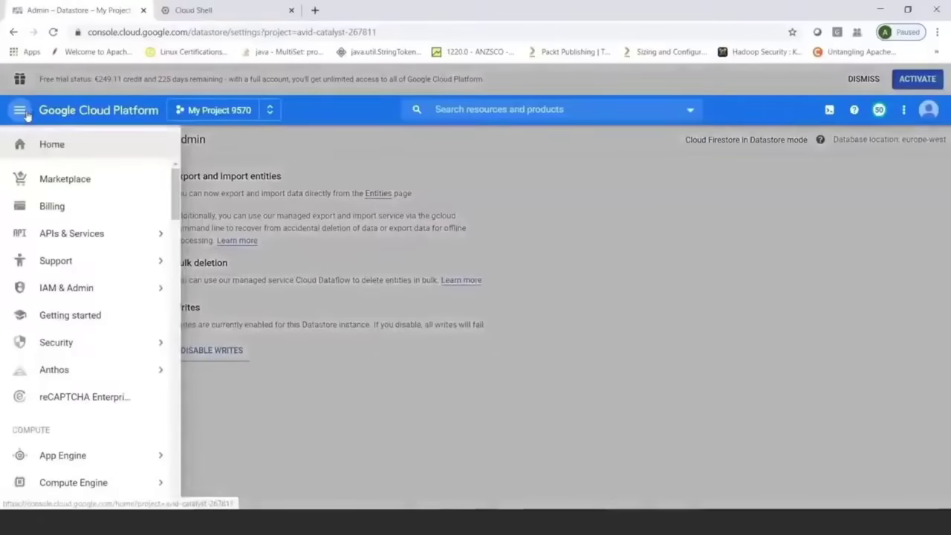
left_click(65, 448)
scroll(65, 451, "down", 3)
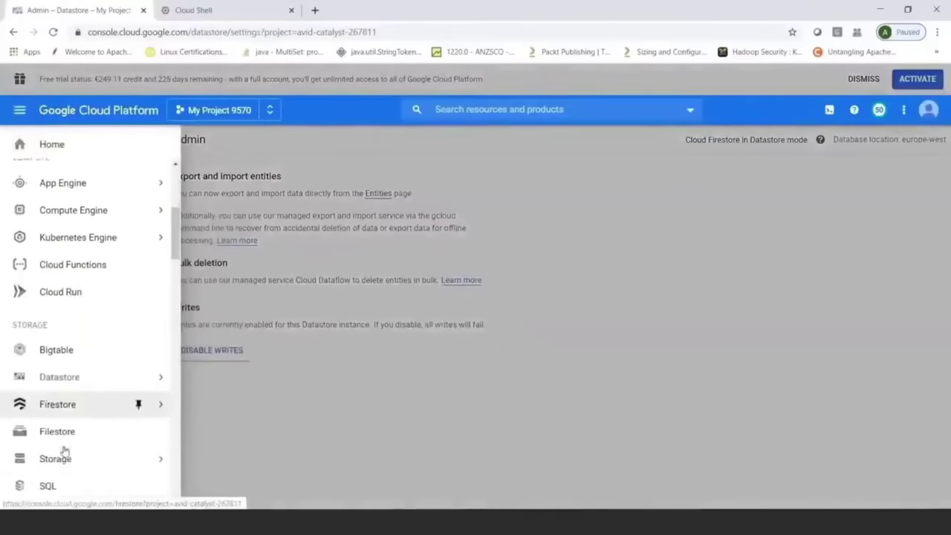
scroll(65, 451, "down", 3)
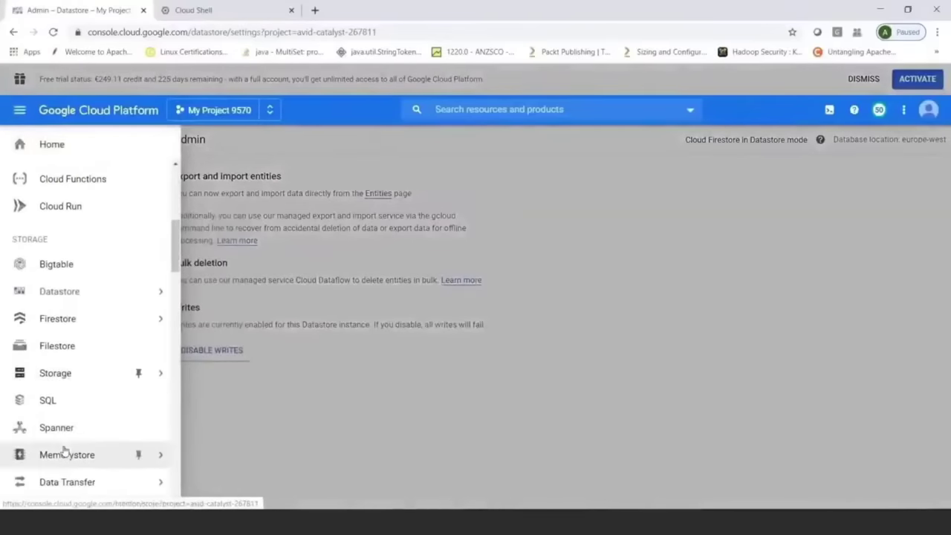
mouse_move(125, 266)
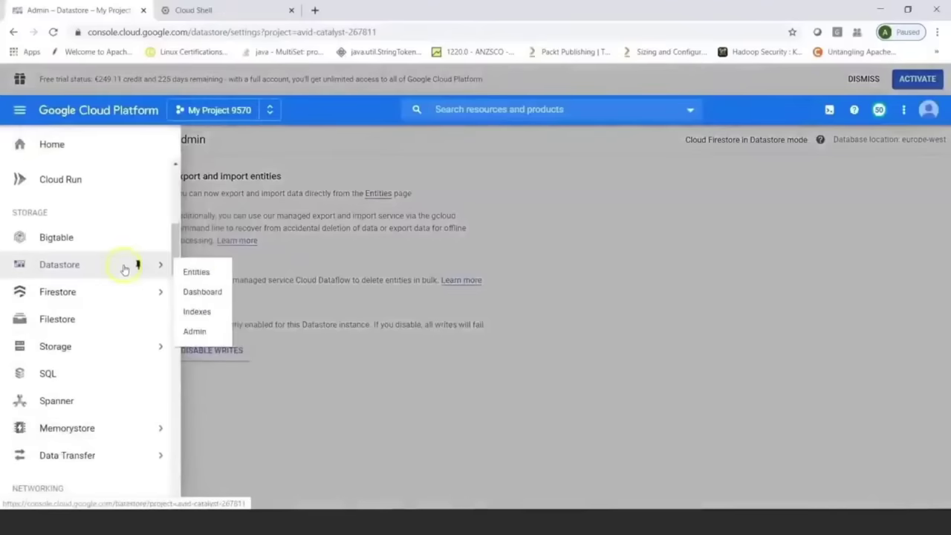
left_click(101, 267)
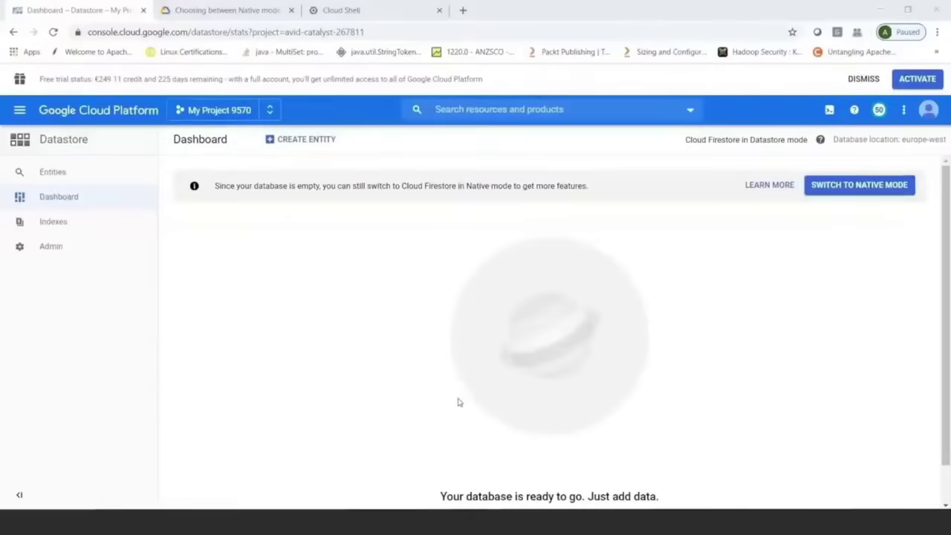
Open the Dashboard and the Learn More guide from the Native mode banner.
scroll(395, 404, "down", 1)
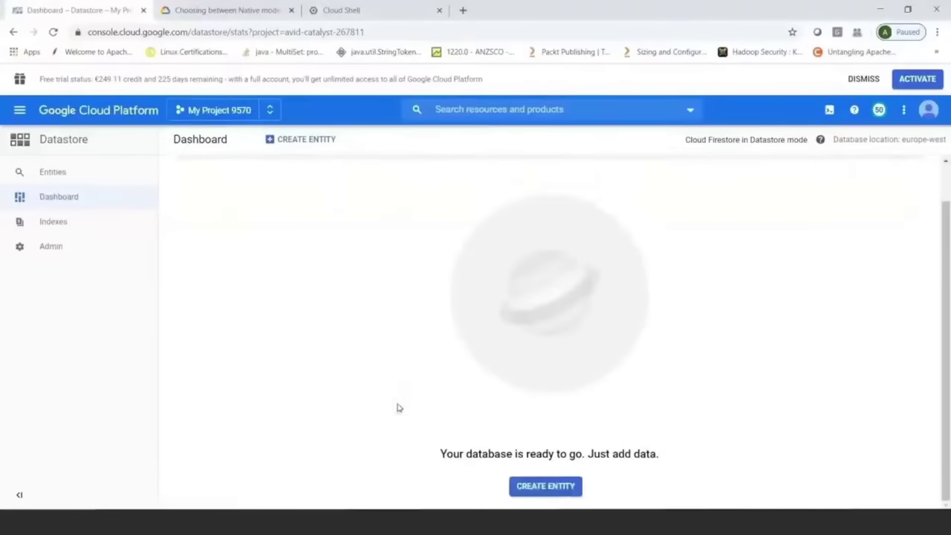
left_click(350, 315)
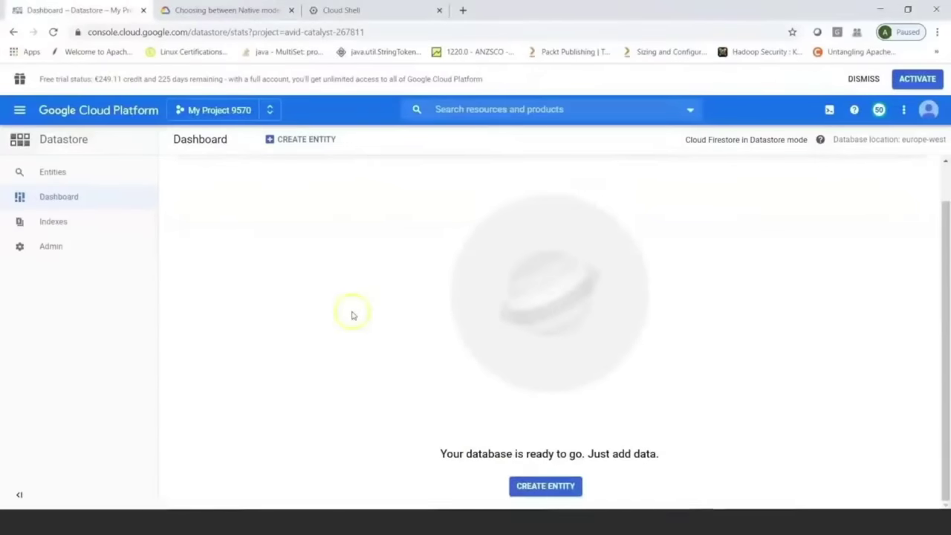
scroll(352, 315, "up", 1)
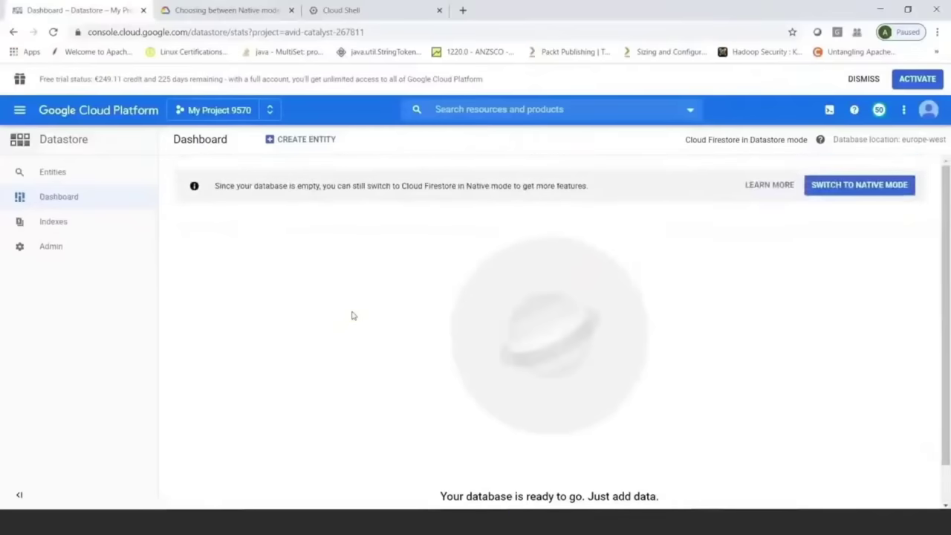
left_click(778, 188)
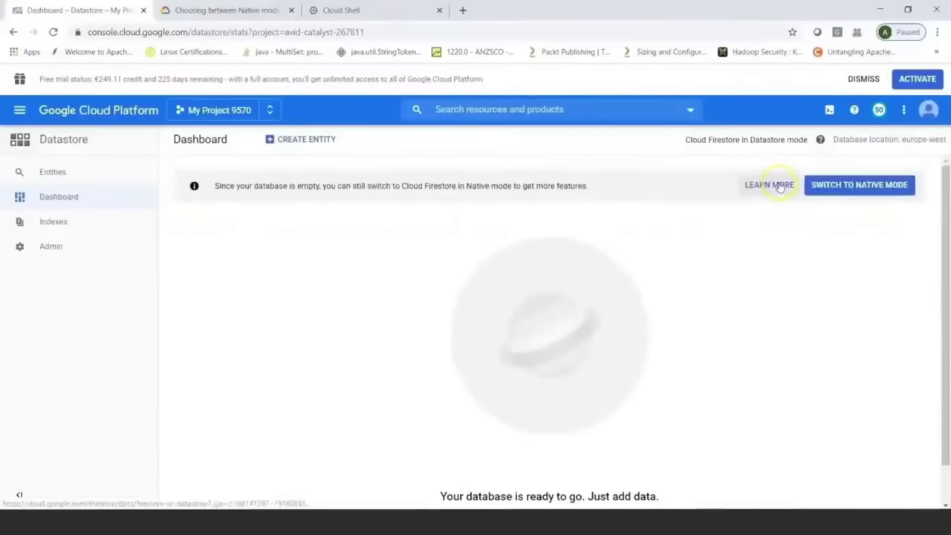
left_click(779, 186)
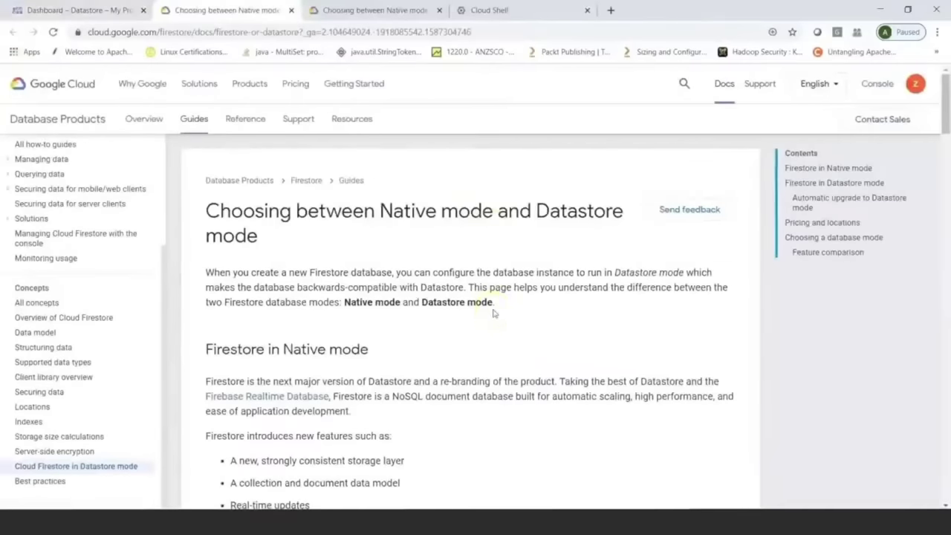
scroll(492, 313, "down", 3)
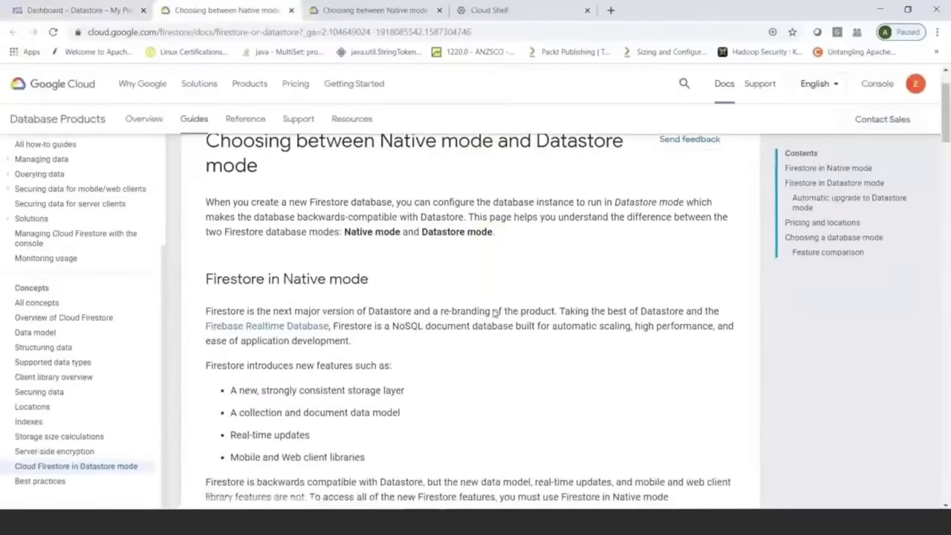
scroll(492, 312, "down", 7)
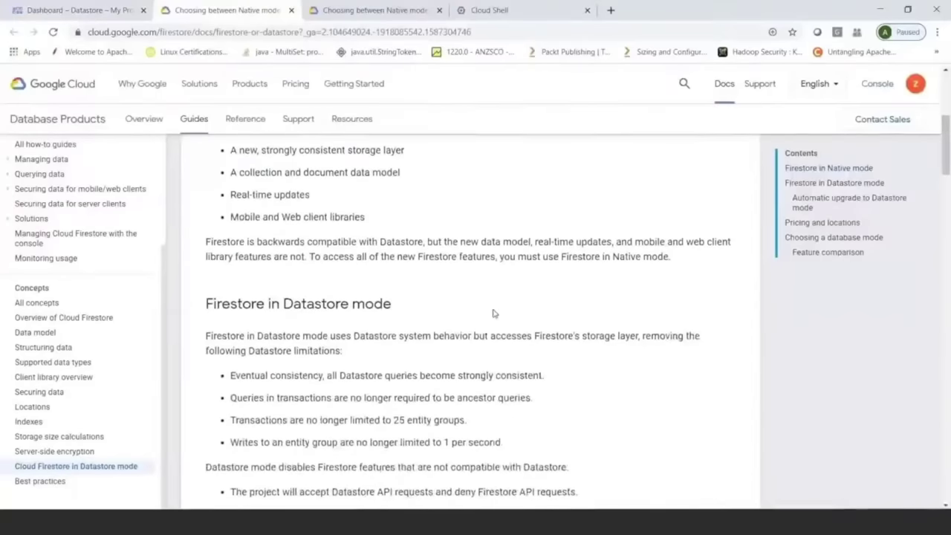
scroll(492, 313, "down", 6)
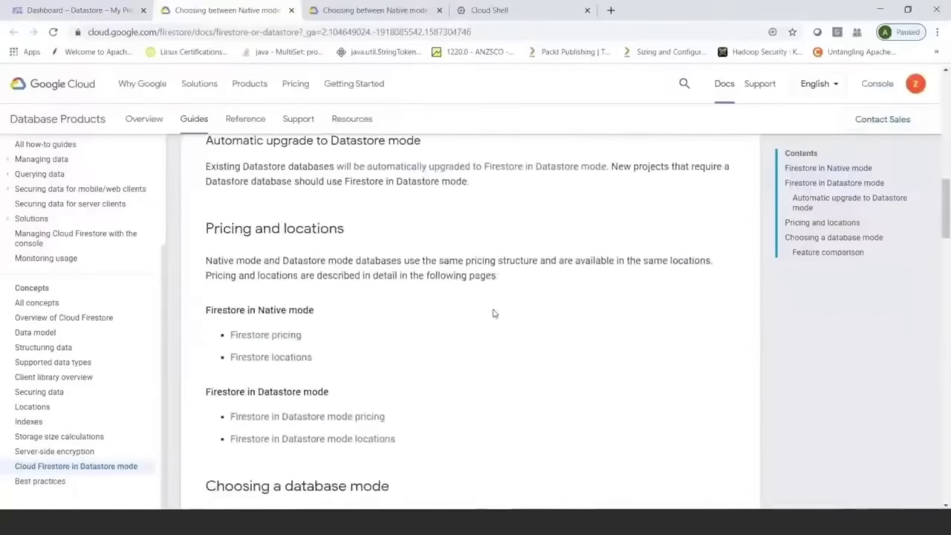
scroll(493, 313, "down", 2)
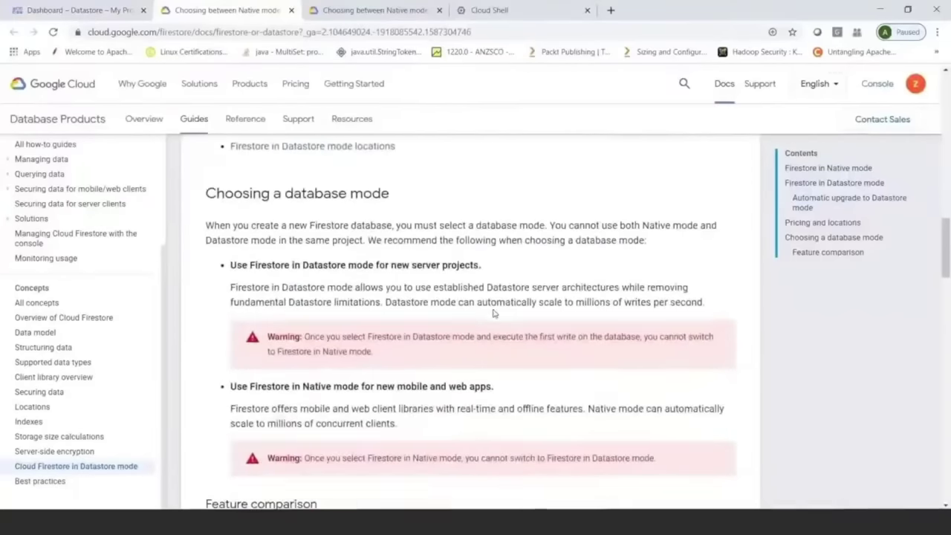
scroll(492, 312, "down", 8)
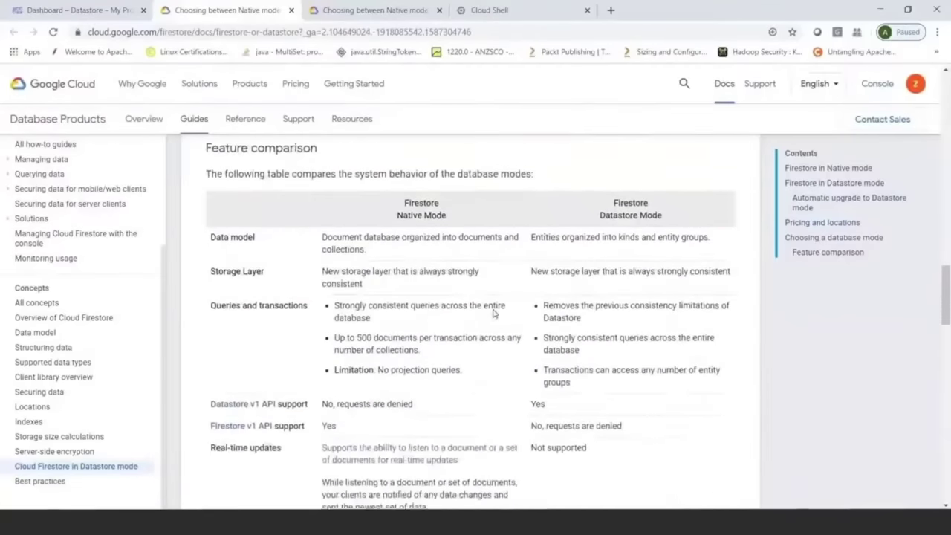
scroll(493, 312, "down", 1)
scroll(492, 313, "down", 4)
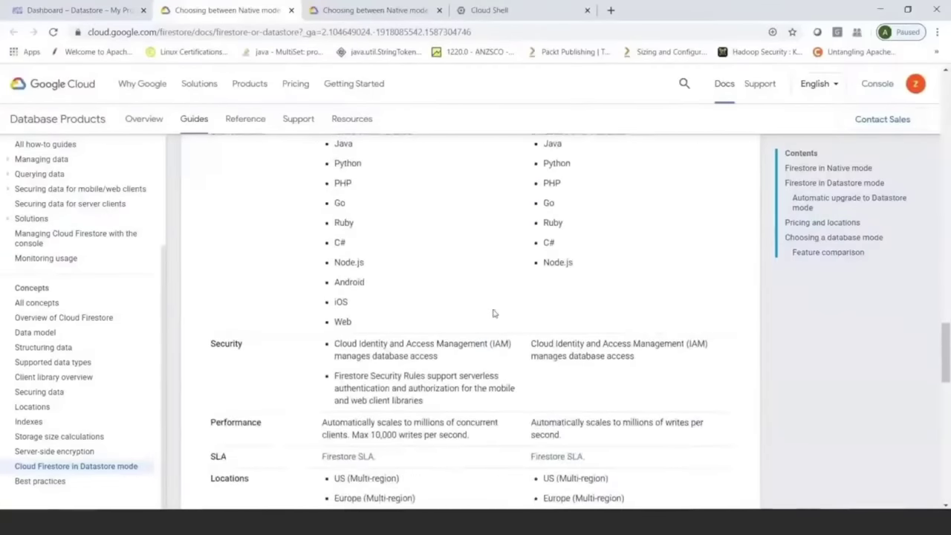
scroll(492, 313, "down", 4)
scroll(492, 312, "down", 1)
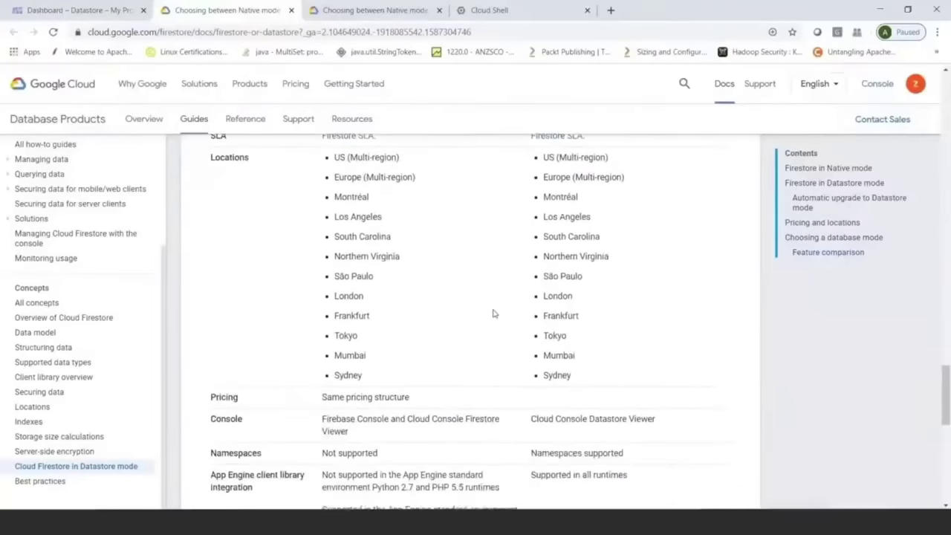
scroll(493, 312, "down", 3)
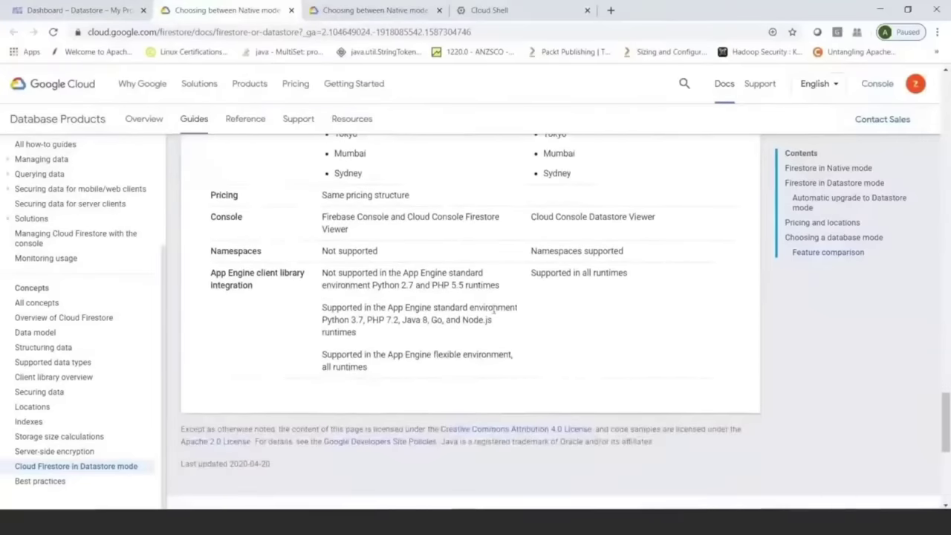
Close the mode-comparison docs tab and go to Spanner under the menu's Storage section.
left_click(291, 11)
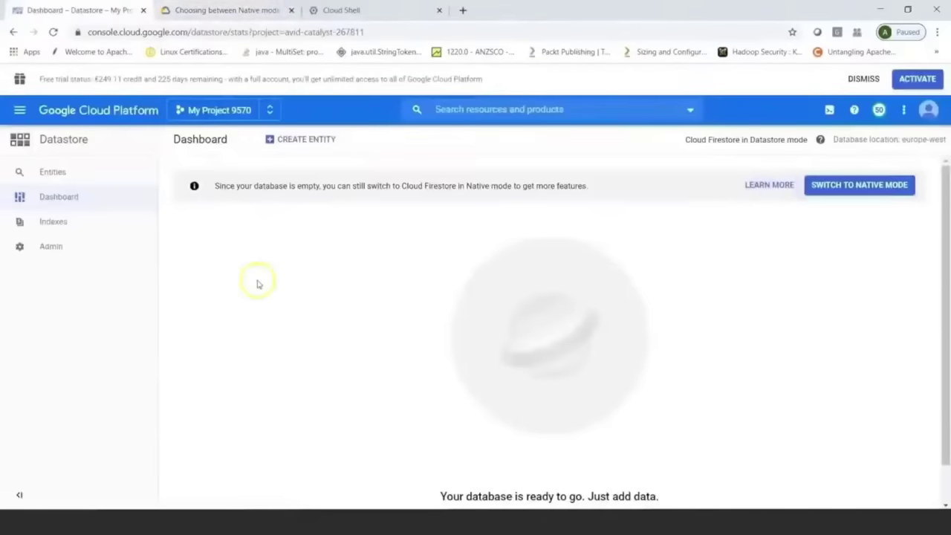
left_click(20, 110)
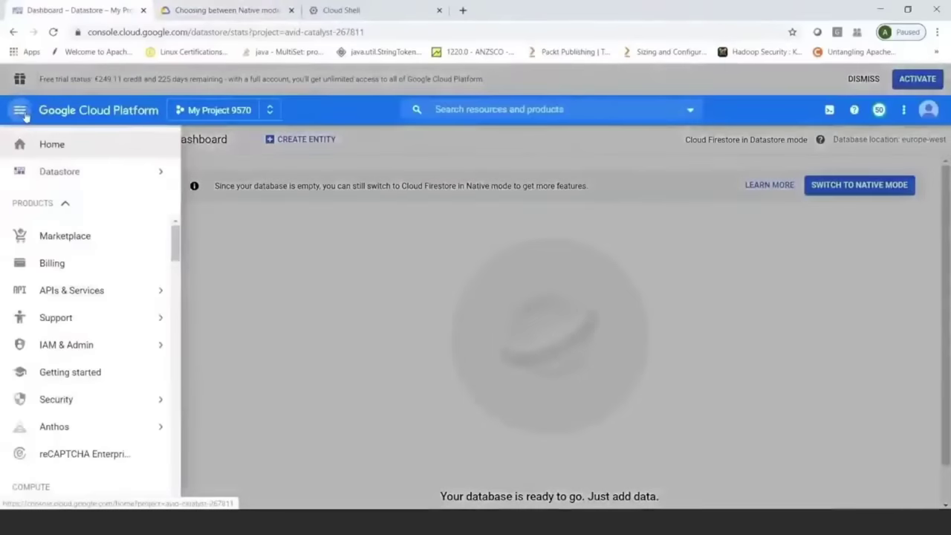
scroll(75, 394, "down", 3)
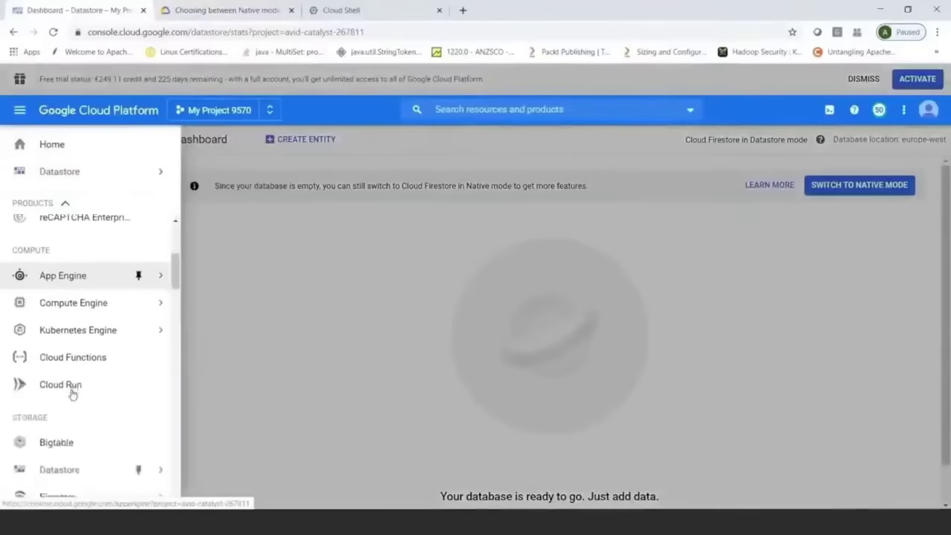
scroll(72, 393, "down", 3)
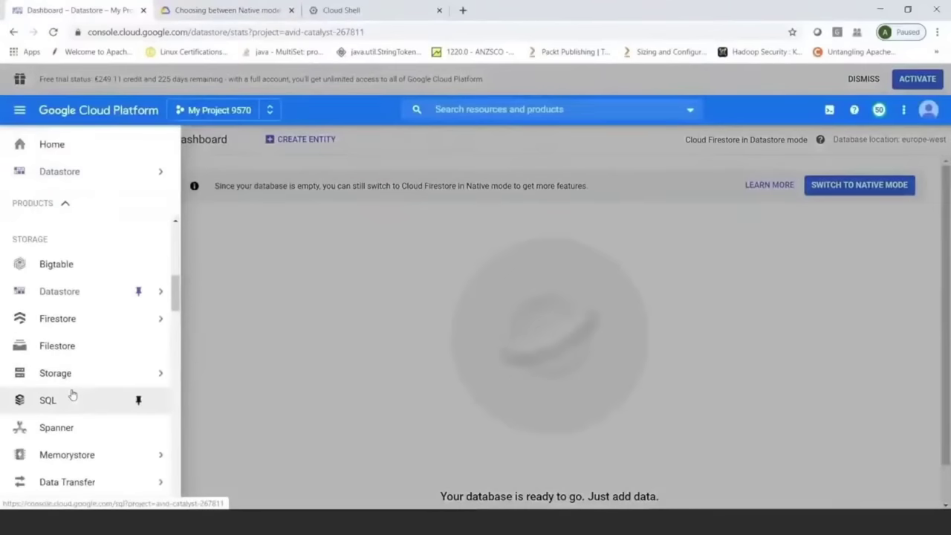
scroll(72, 394, "down", 1)
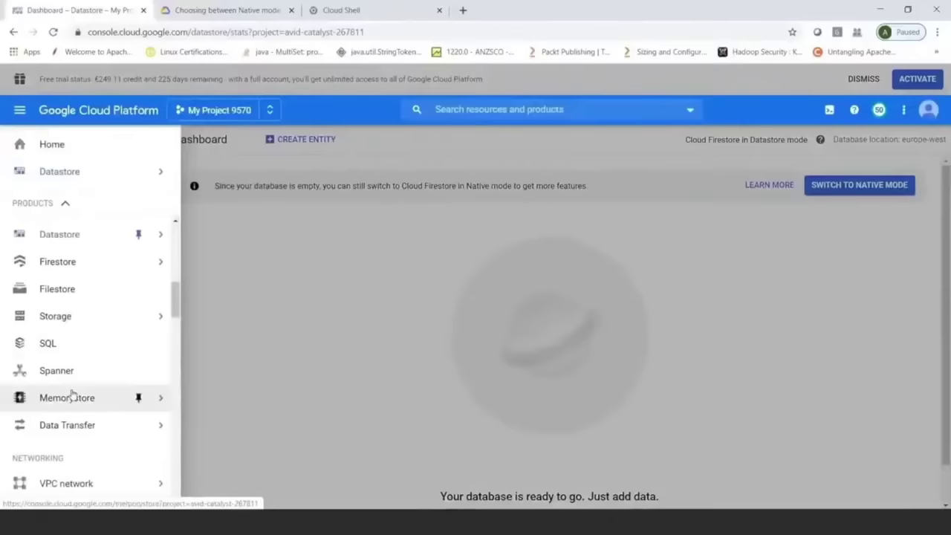
mouse_move(95, 430)
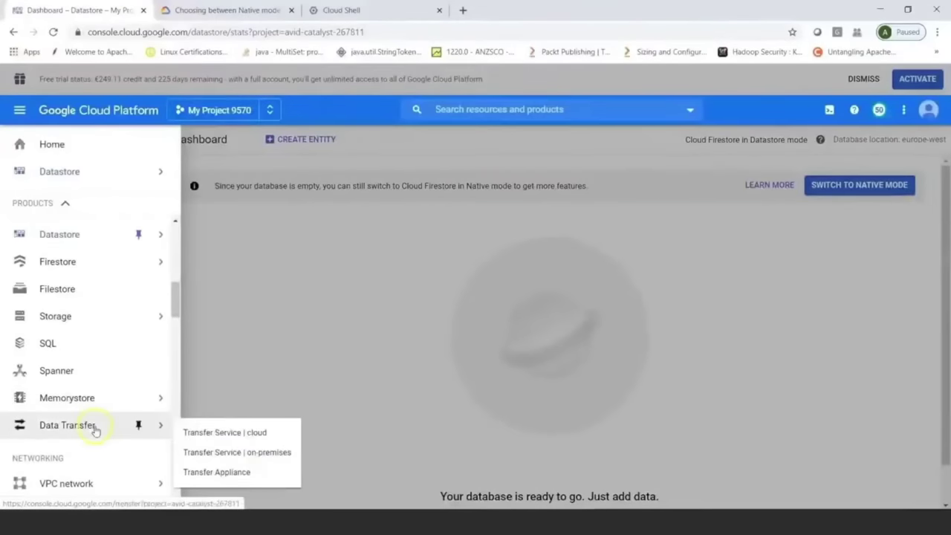
scroll(79, 390, "down", 4)
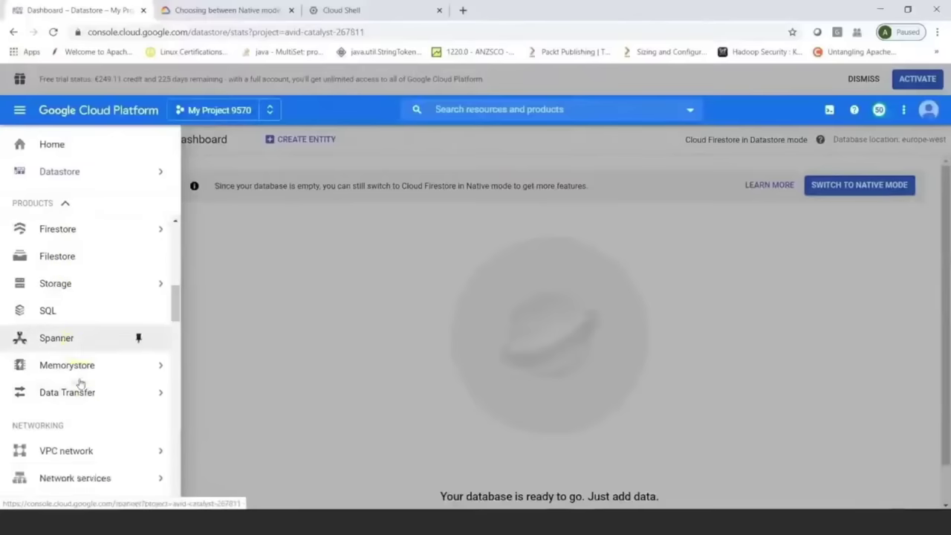
scroll(81, 382, "down", 6)
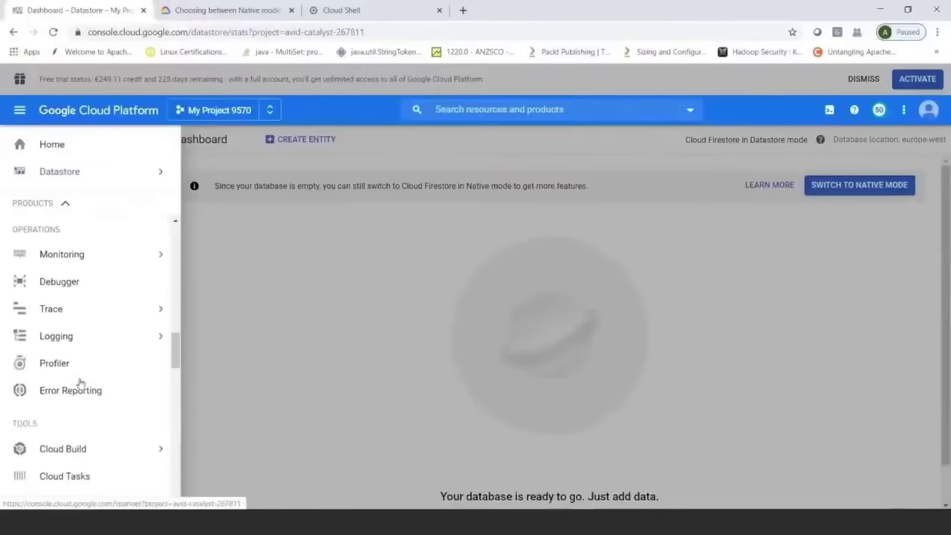
scroll(80, 383, "down", 3)
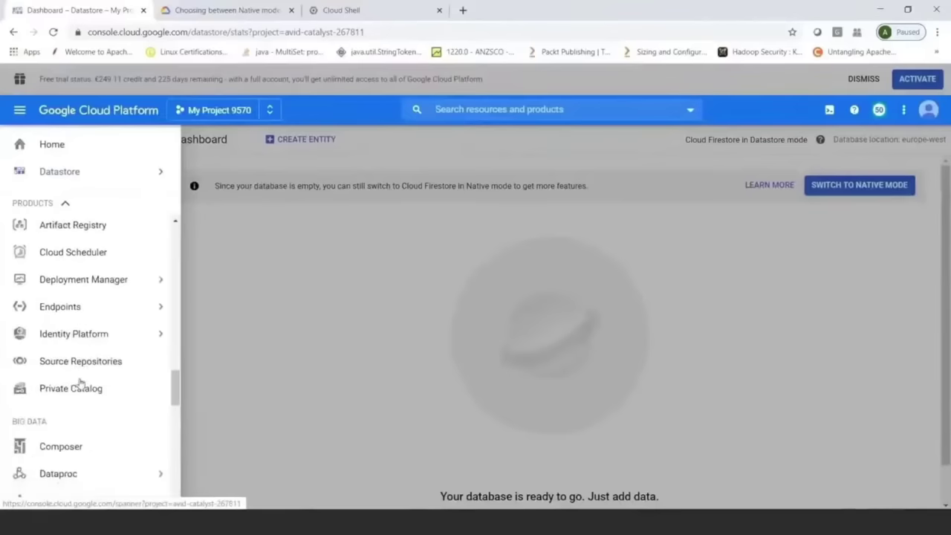
scroll(80, 383, "down", 4)
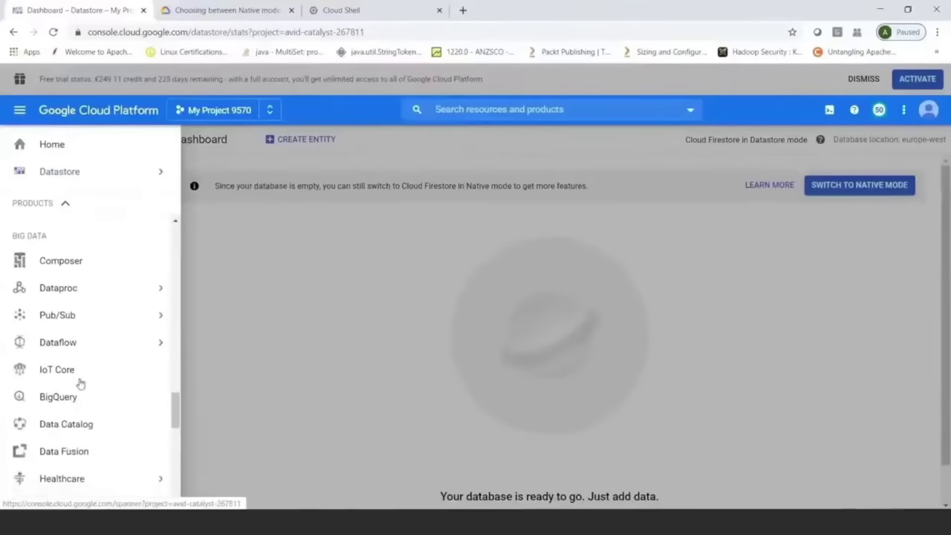
scroll(80, 382, "down", 5)
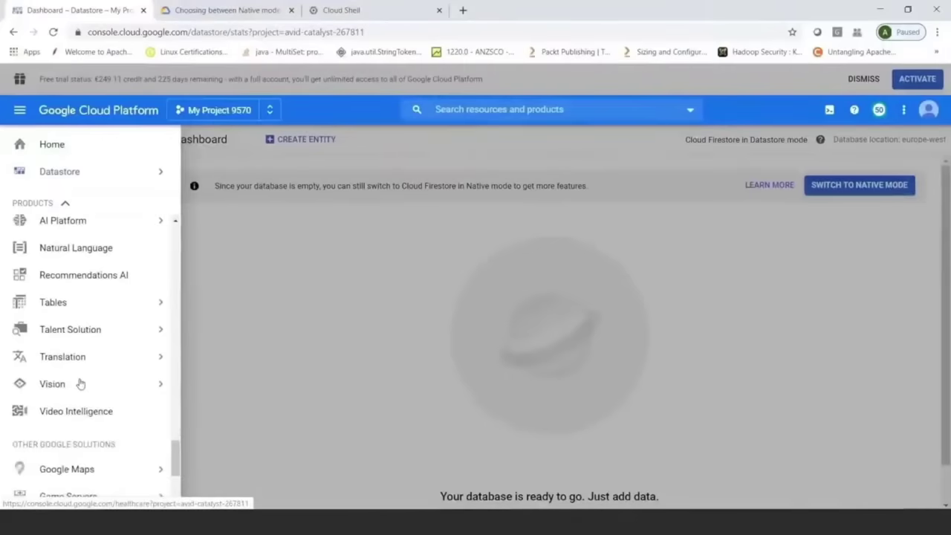
scroll(80, 382, "up", 12)
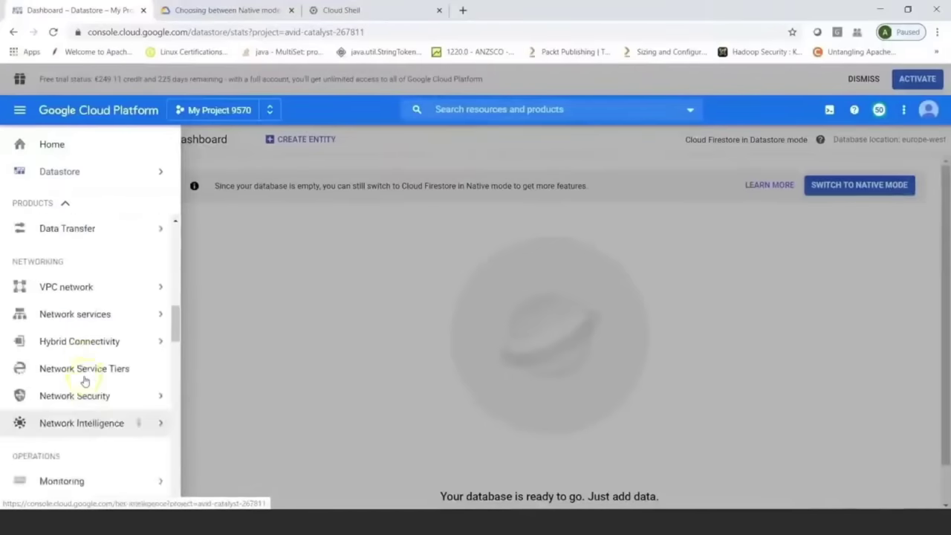
scroll(84, 381, "up", 1)
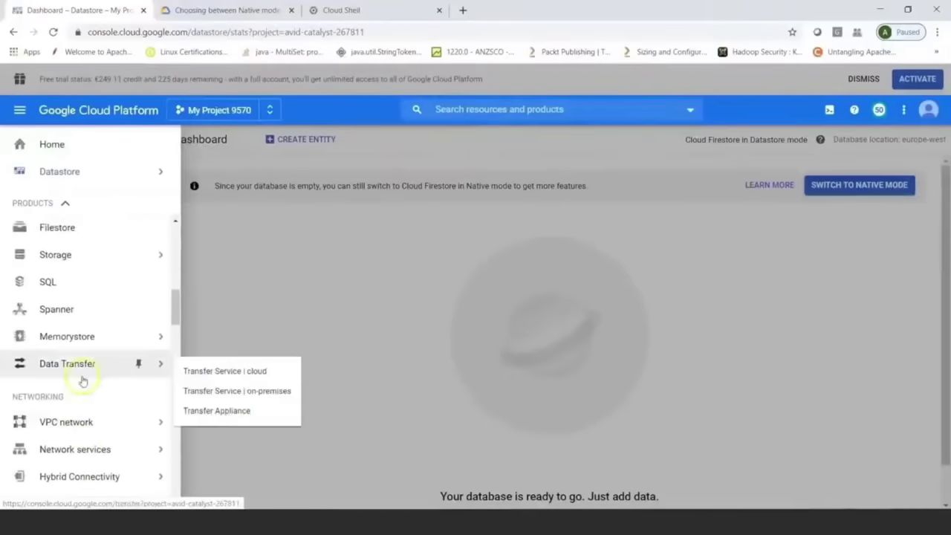
left_click(72, 311)
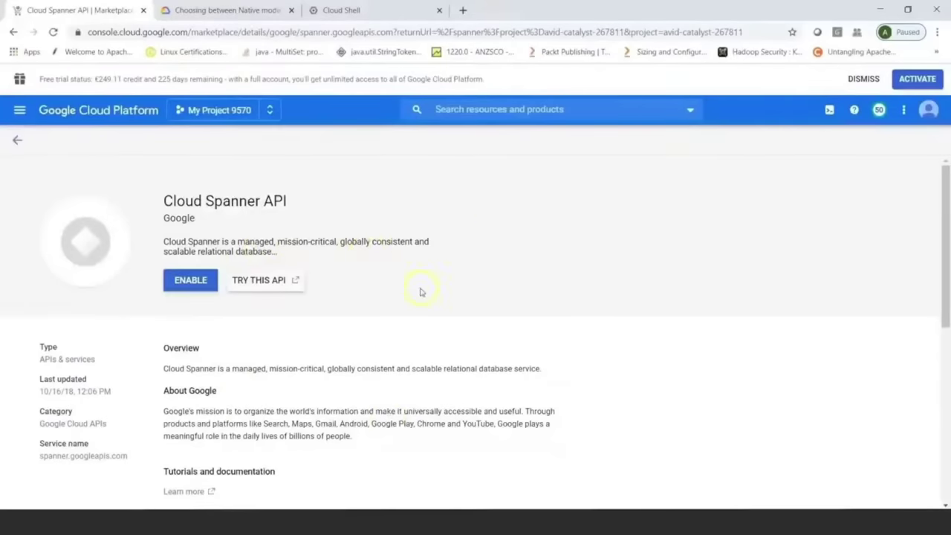
Scroll through the Cloud Spanner API overview, which shows the API not yet enabled.
scroll(401, 366, "down", 1)
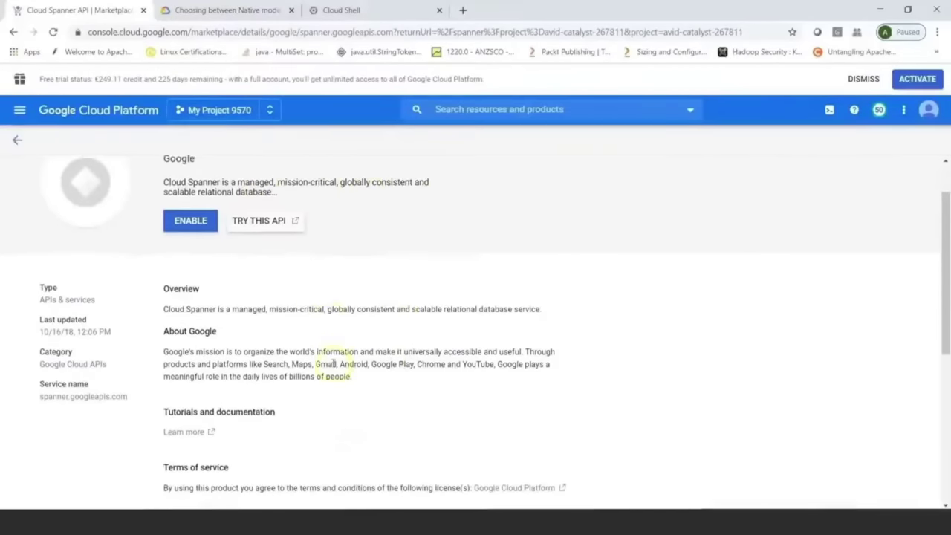
scroll(333, 364, "up", 1)
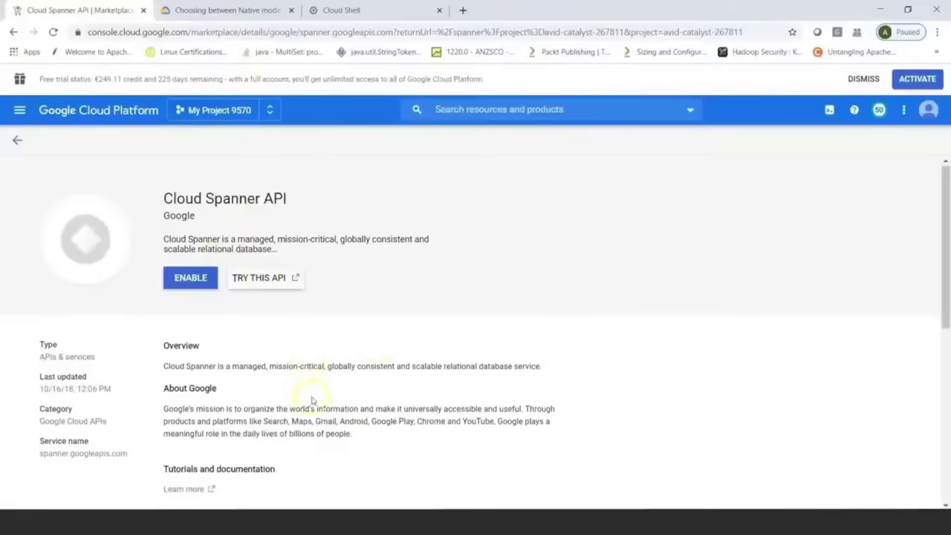
scroll(348, 383, "down", 1)
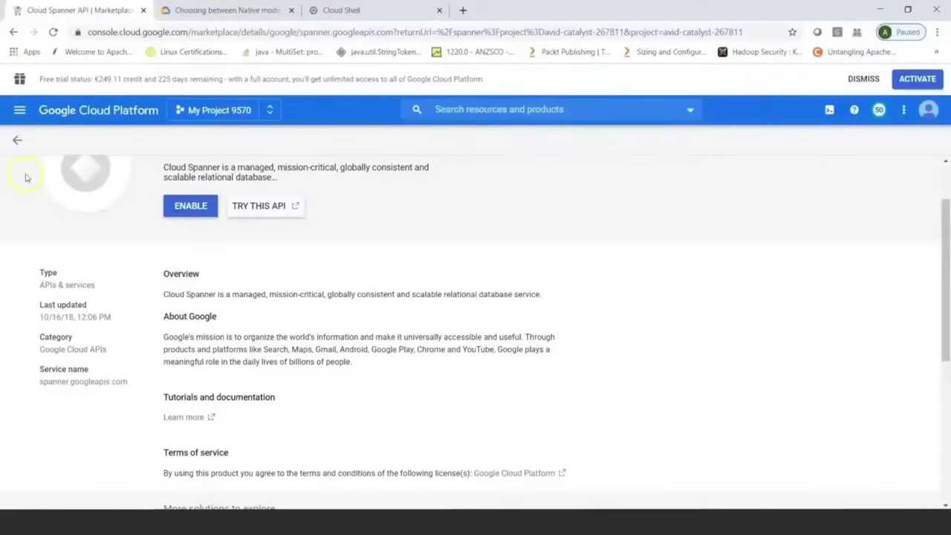
left_click(20, 114)
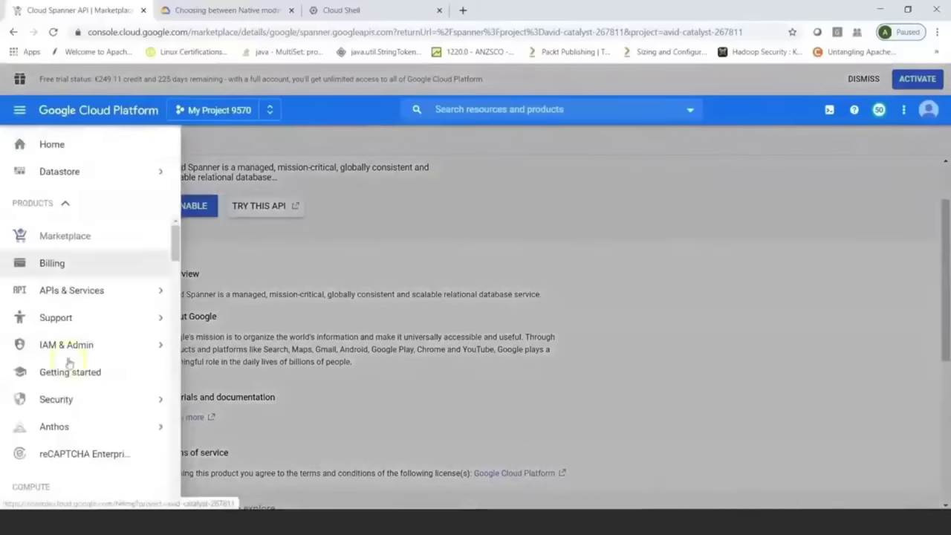
Go to Cloud SQL and begin a new instance to reach the MySQL, PostgreSQL, SQL Server chooser.
scroll(69, 363, "down", 6)
scroll(68, 365, "down", 5)
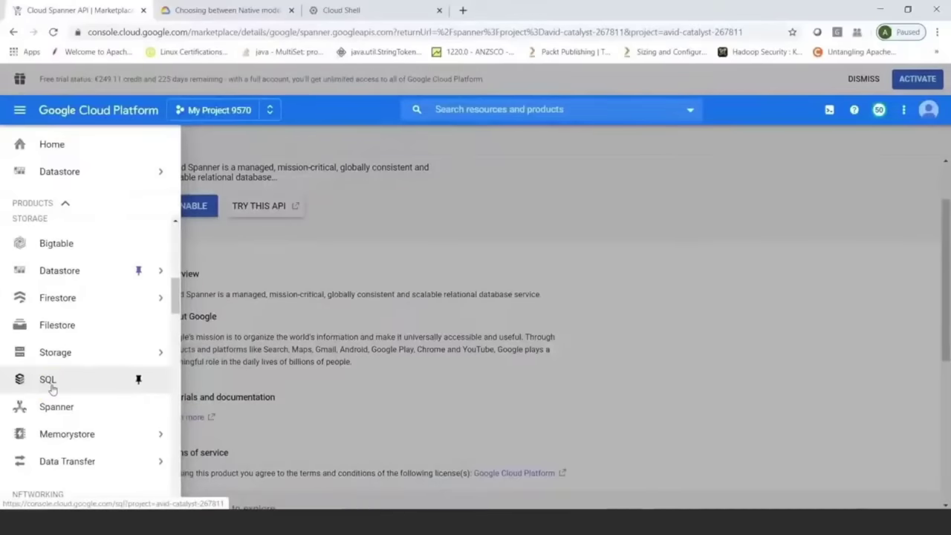
left_click(48, 379)
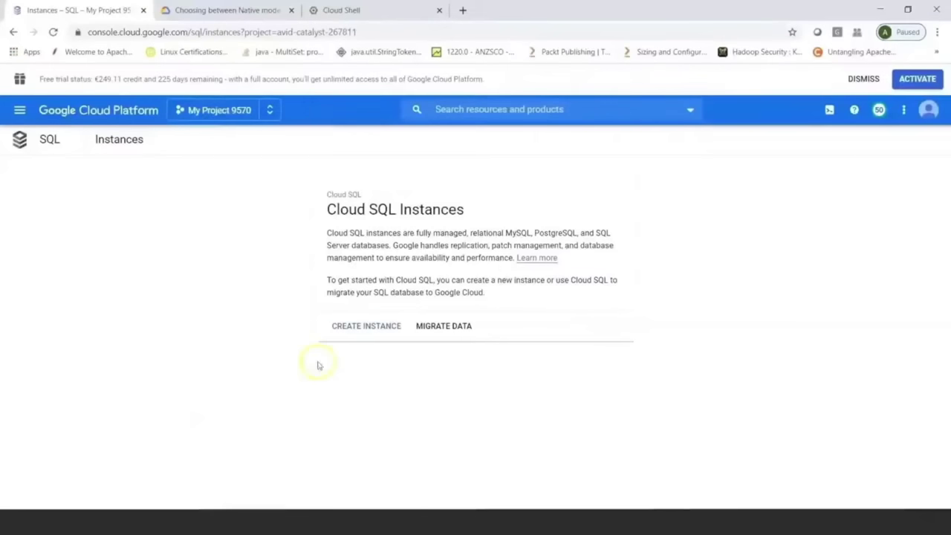
left_click(369, 325)
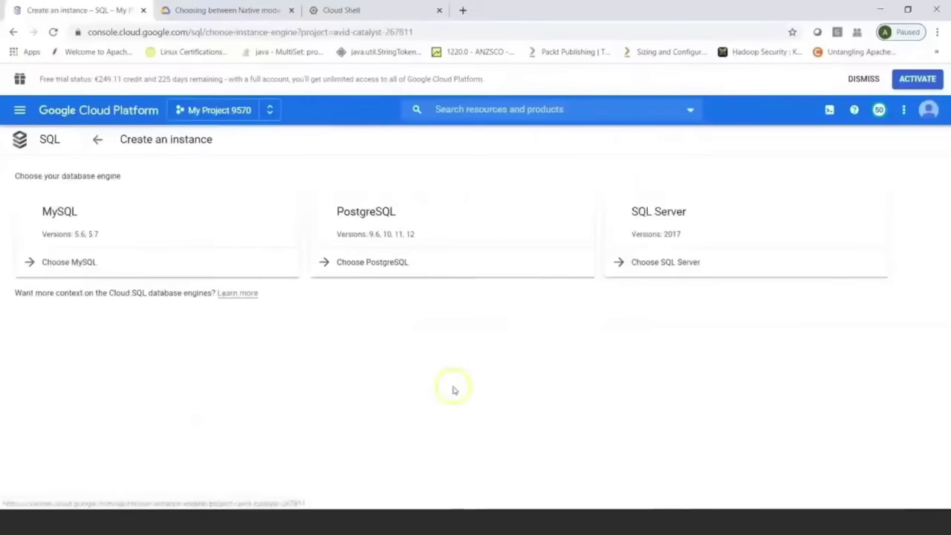
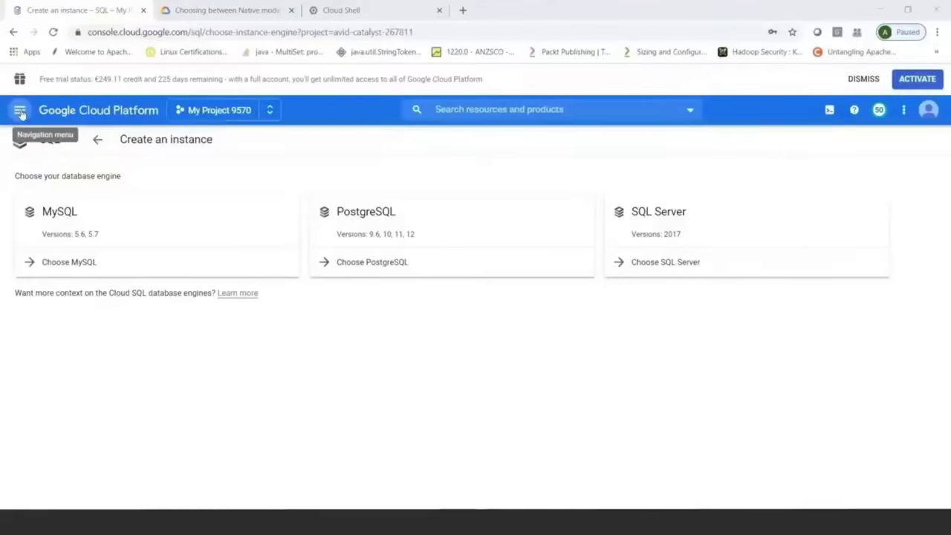
Go to BigQuery under Big Data, showing the empty editor and two earlier SELECT queries.
left_click(21, 112)
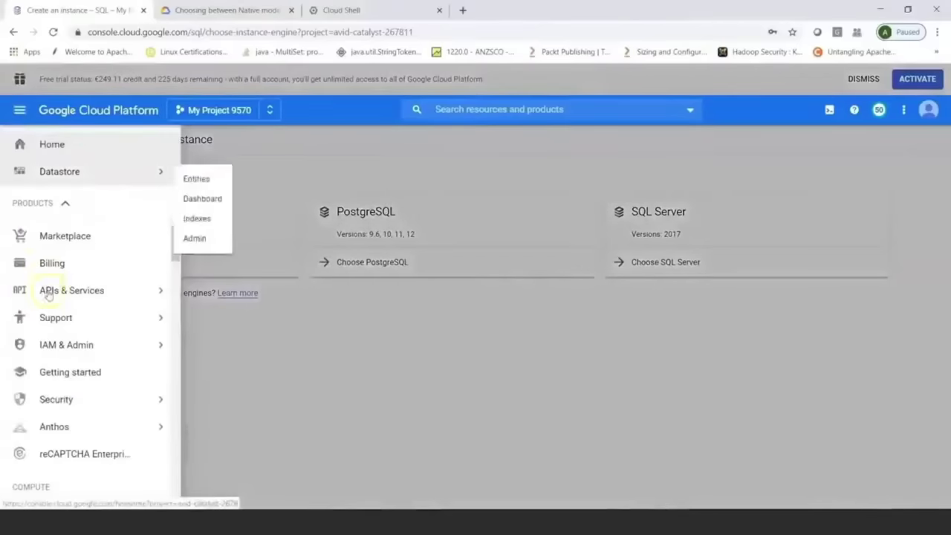
mouse_move(48, 297)
scroll(49, 297, "down", 5)
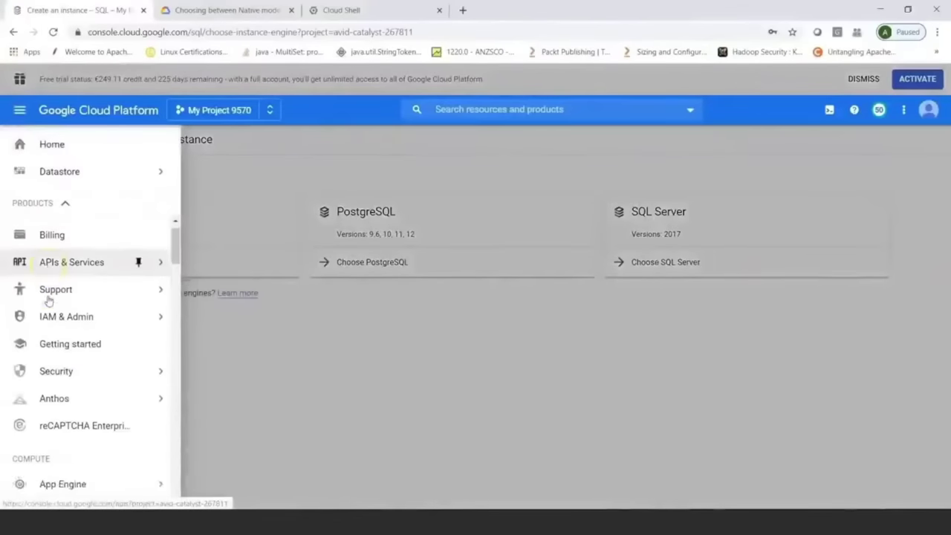
scroll(46, 295, "down", 10)
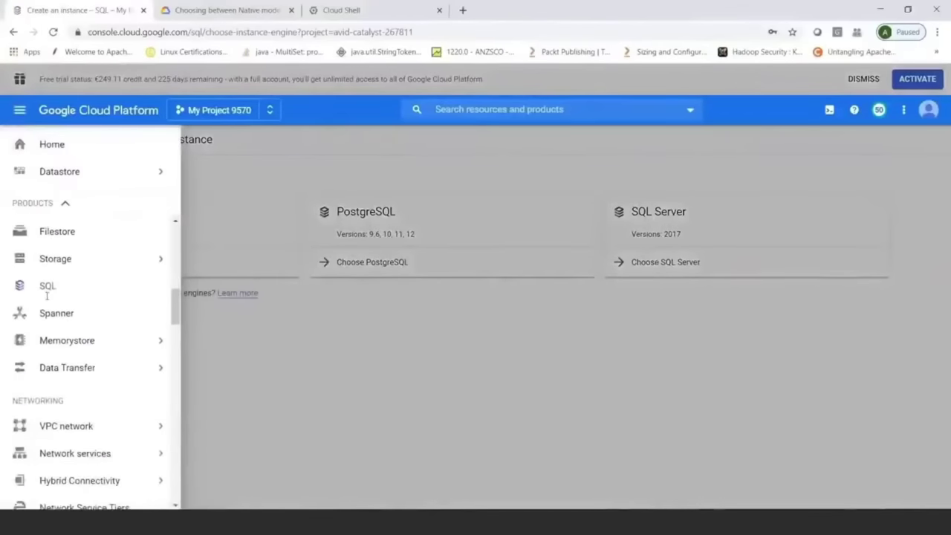
scroll(46, 295, "down", 10)
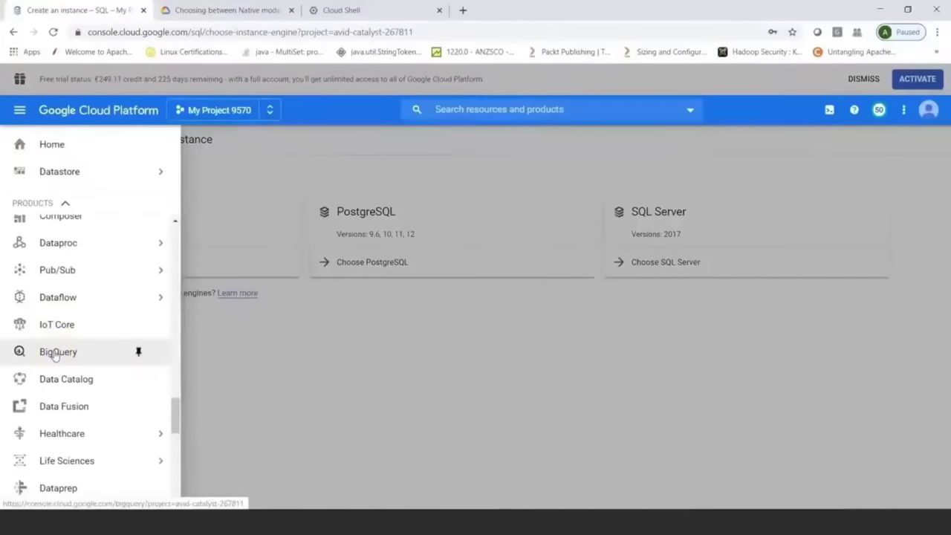
left_click(56, 353)
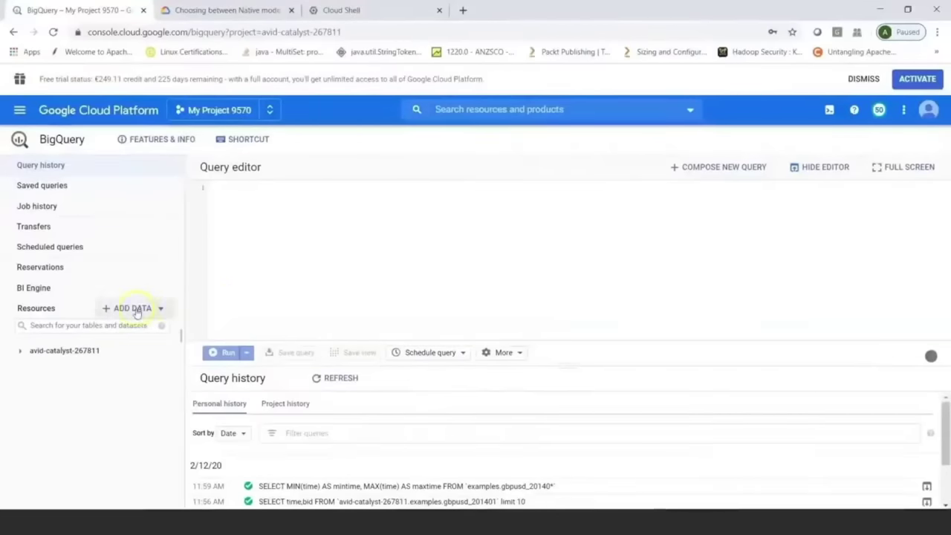
left_click(450, 308)
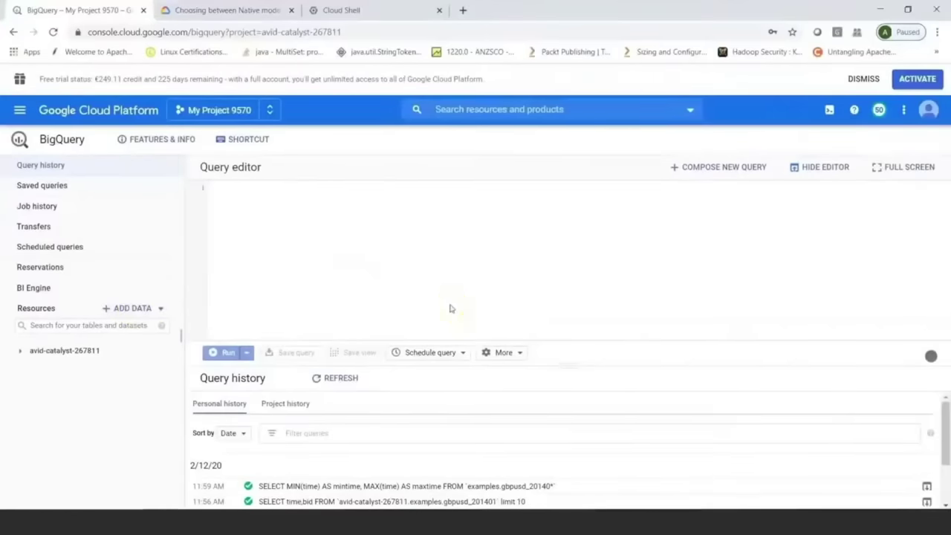
left_click(230, 195)
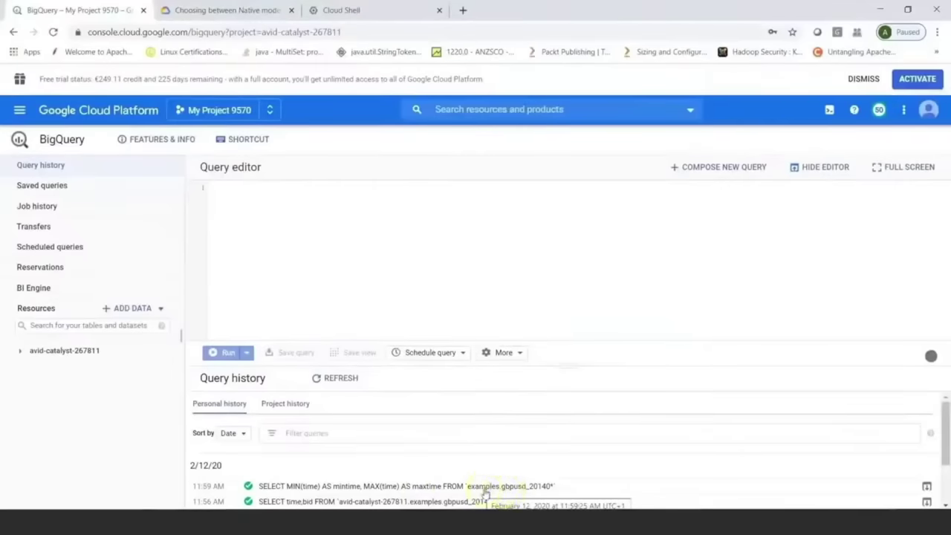
left_click(502, 355)
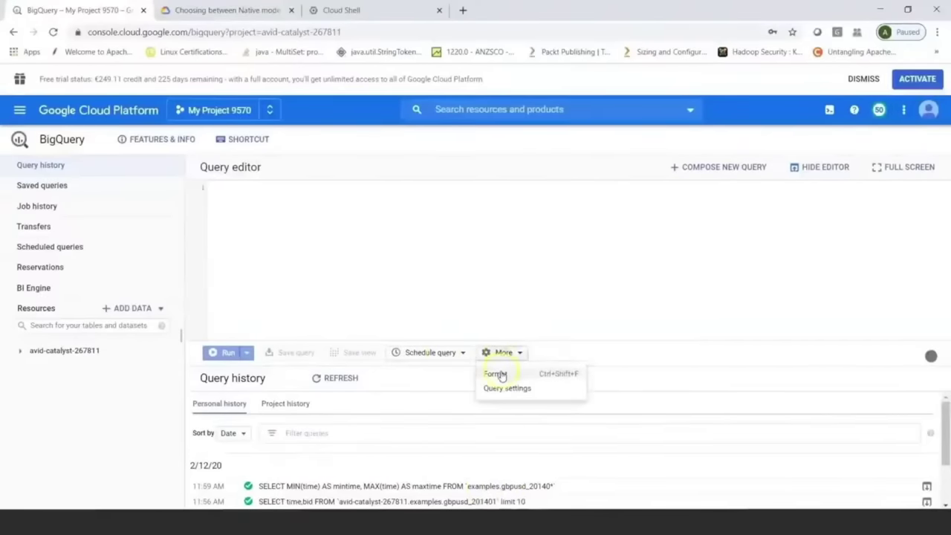
left_click(496, 373)
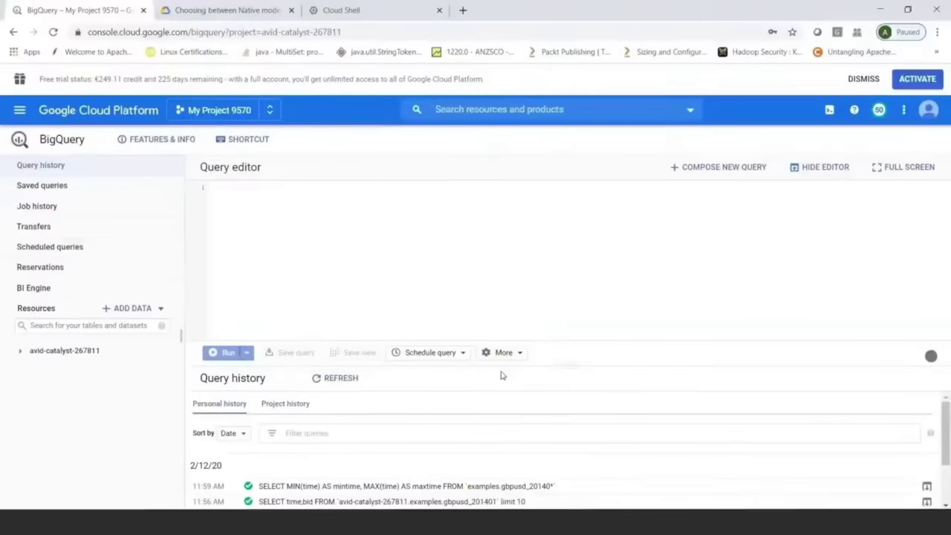
left_click(132, 311)
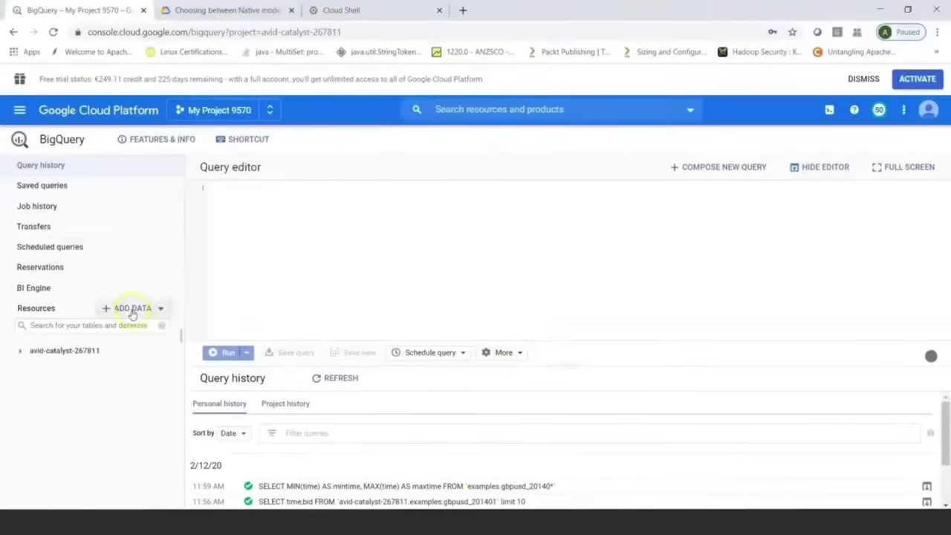
left_click(133, 310)
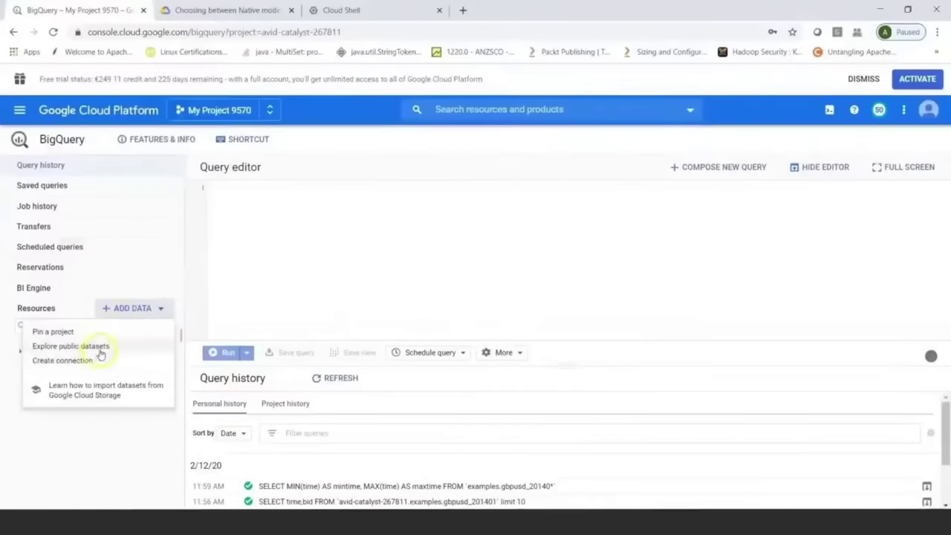
left_click(100, 349)
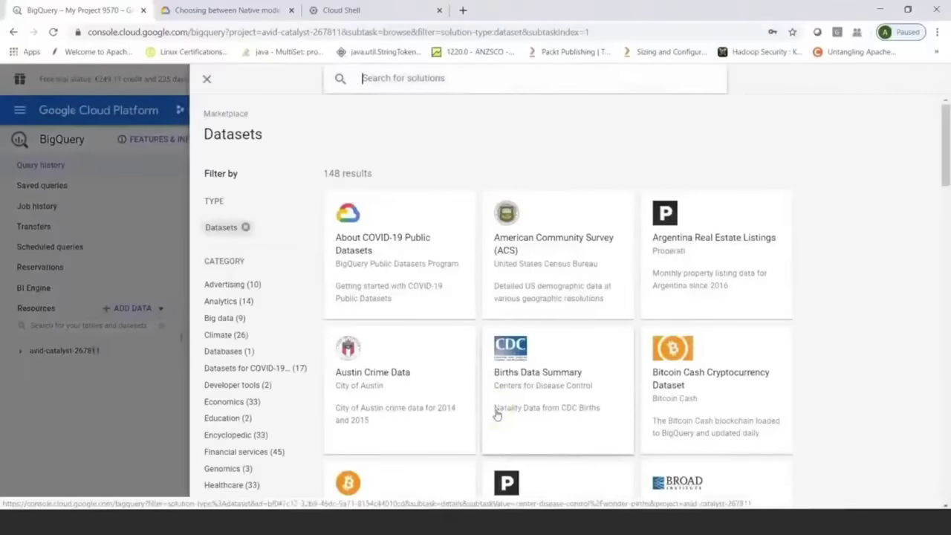
left_click(207, 80)
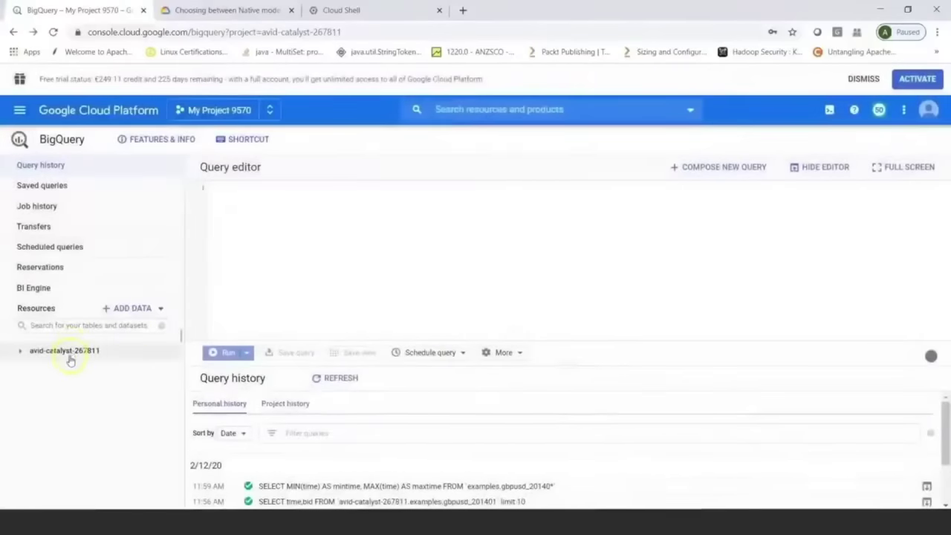
left_click(20, 352)
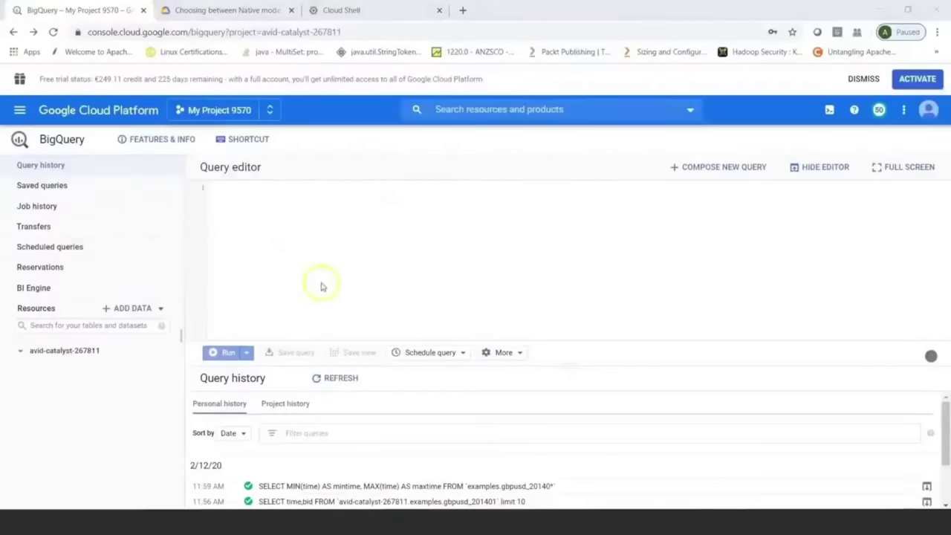
left_click(132, 309)
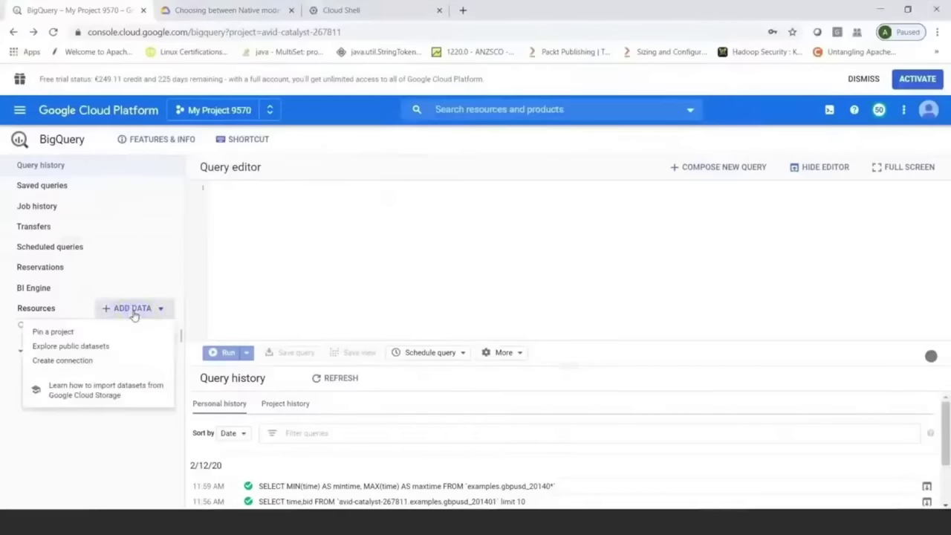
left_click(80, 362)
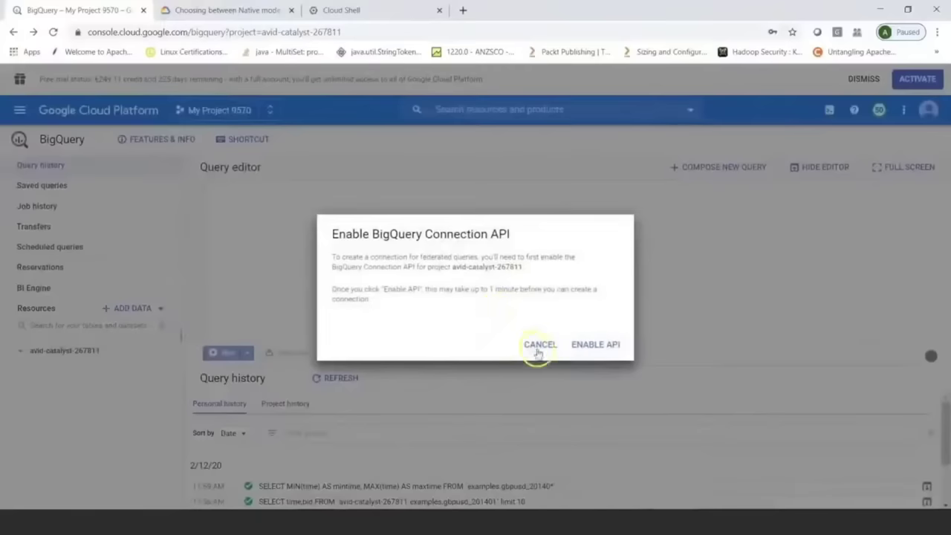
left_click(538, 353)
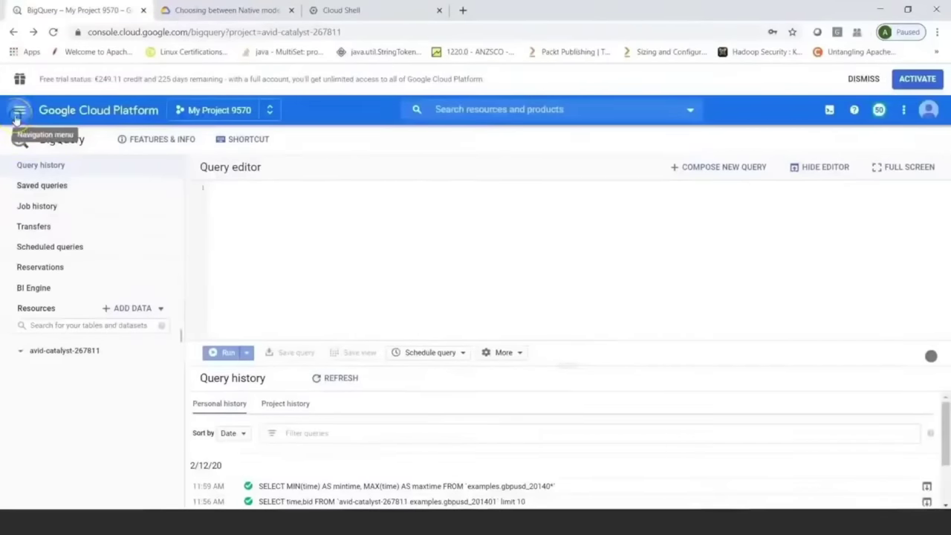
Go to Dataproc's Clusters page under Big Data, which lists no clusters yet.
left_click(18, 111)
scroll(66, 386, "down", 3)
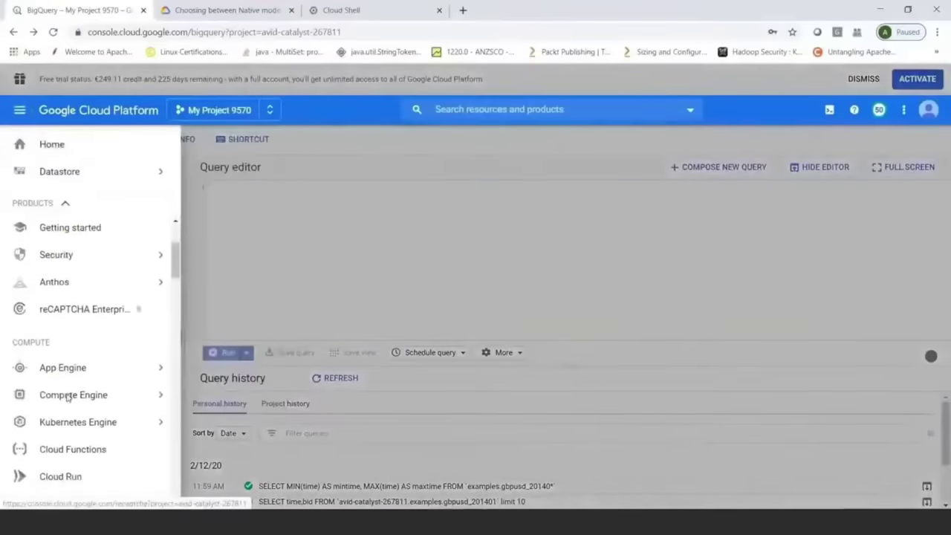
scroll(67, 398, "down", 5)
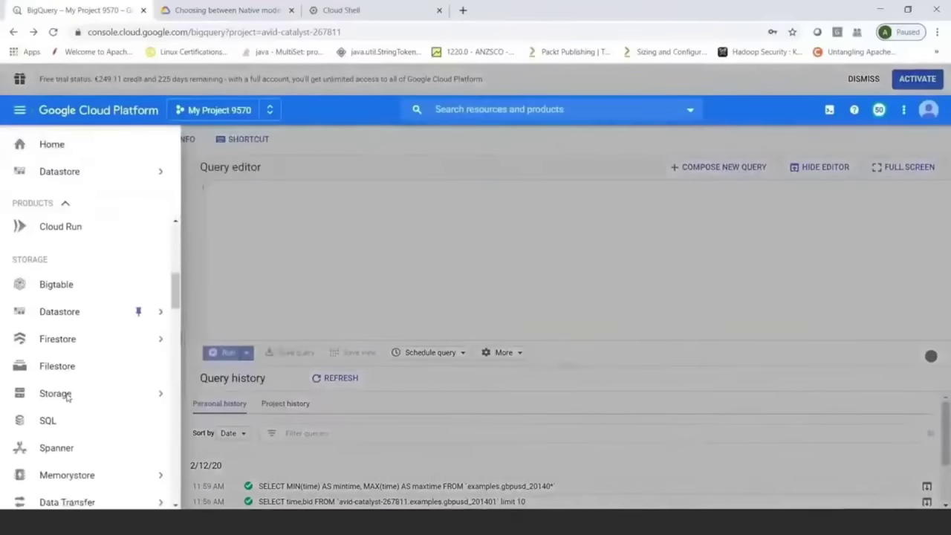
scroll(67, 397, "down", 6)
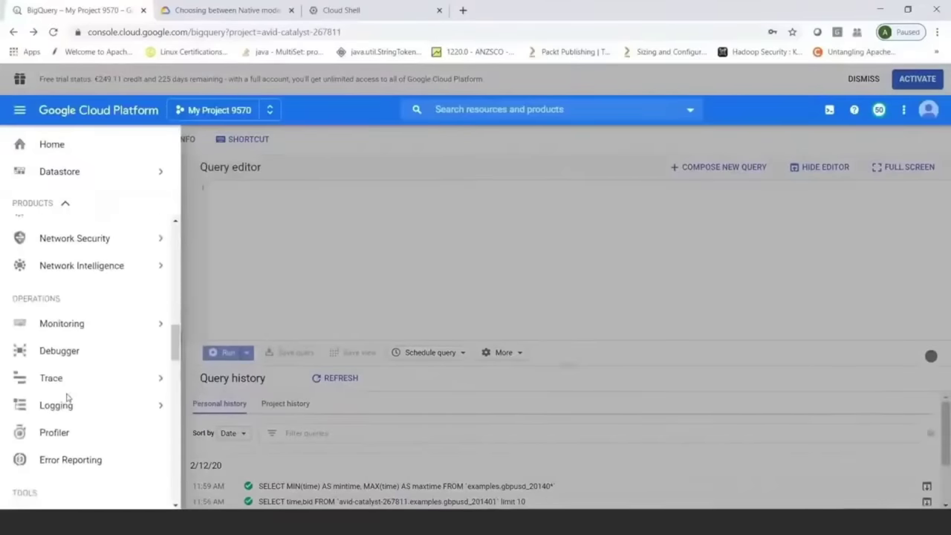
scroll(67, 398, "down", 6)
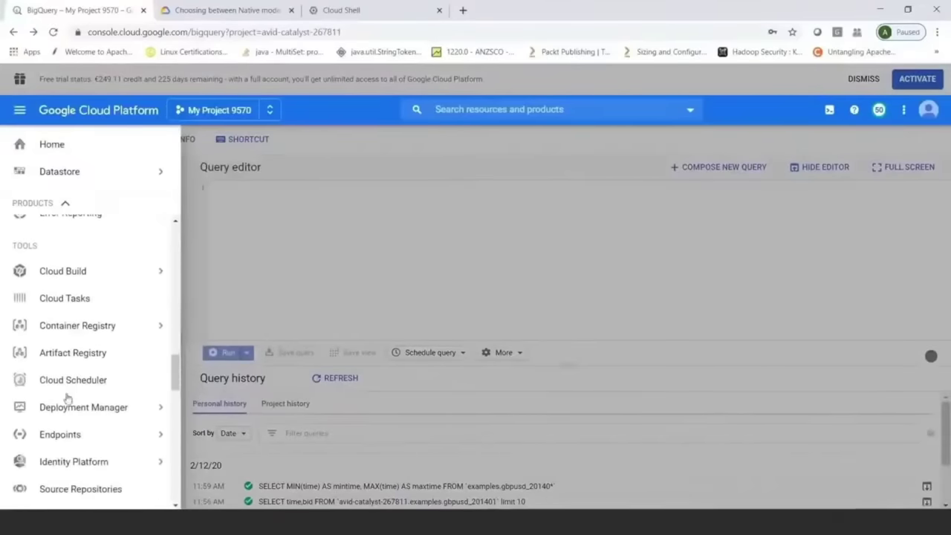
scroll(67, 398, "down", 2)
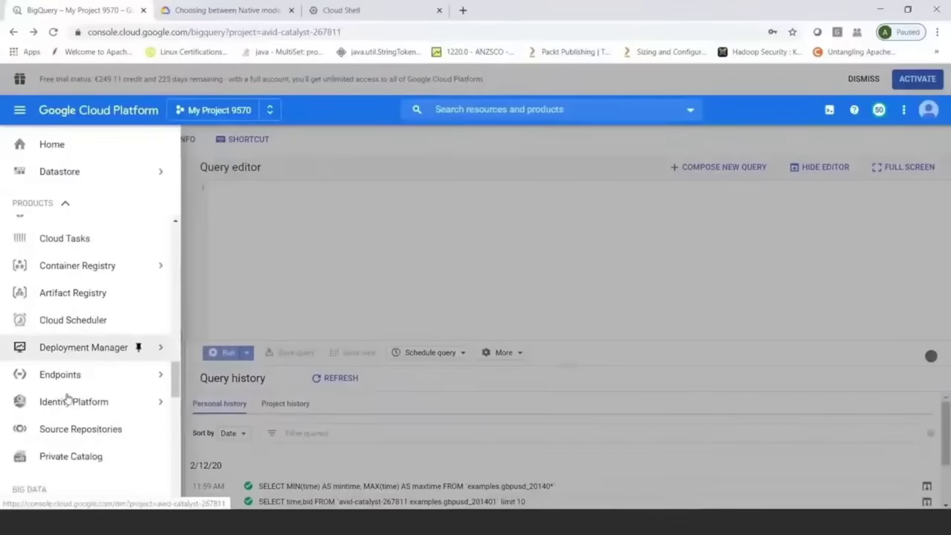
scroll(67, 398, "down", 3)
left_click(74, 319)
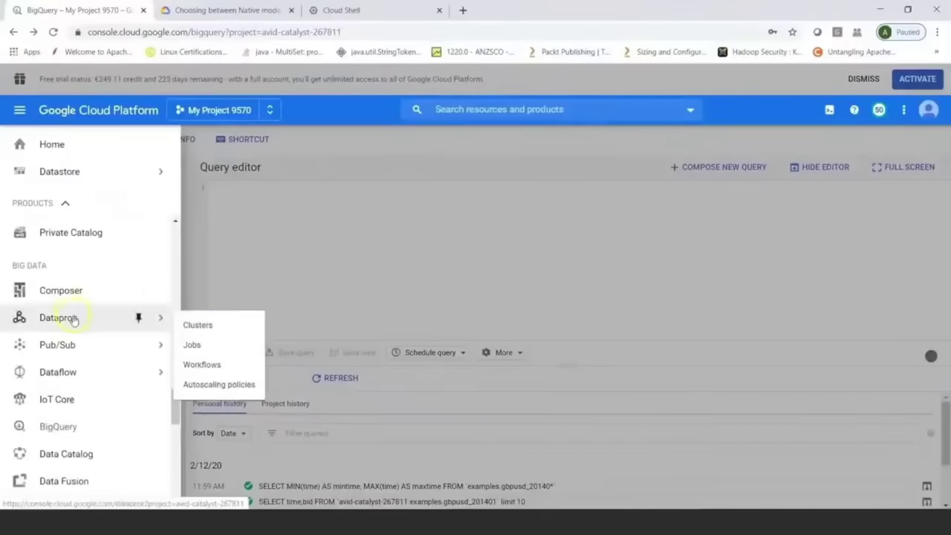
left_click(74, 319)
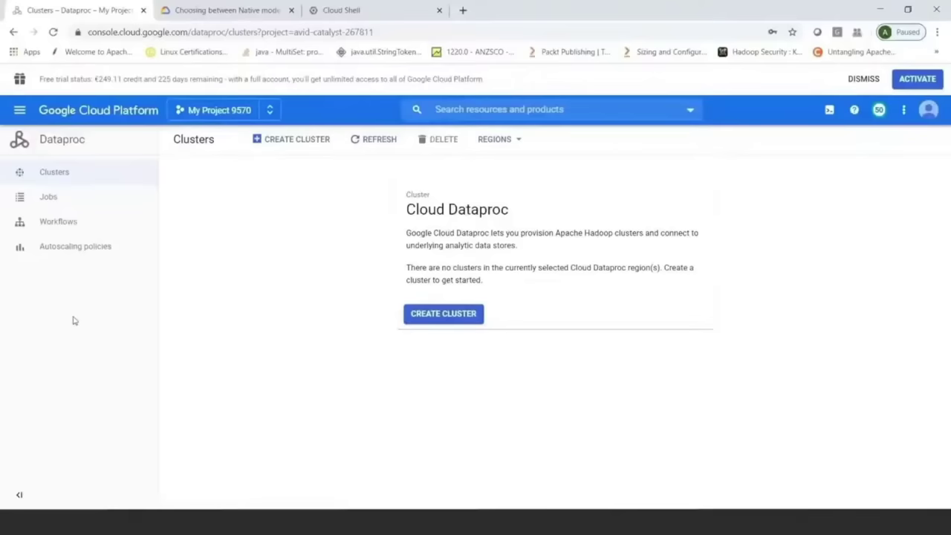
Start a new Dataproc cluster in region europe-west4 with zone europe-west4-b.
left_click(426, 314)
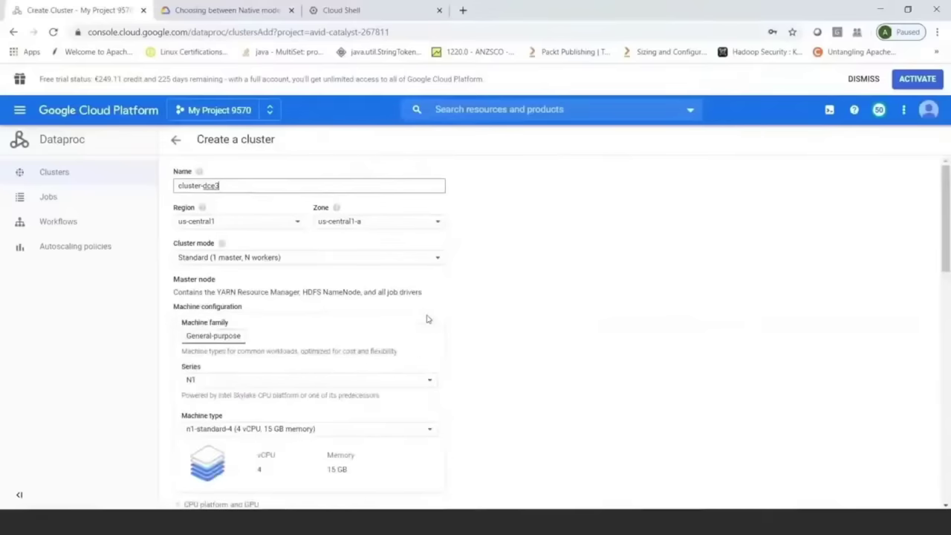
left_click(261, 222)
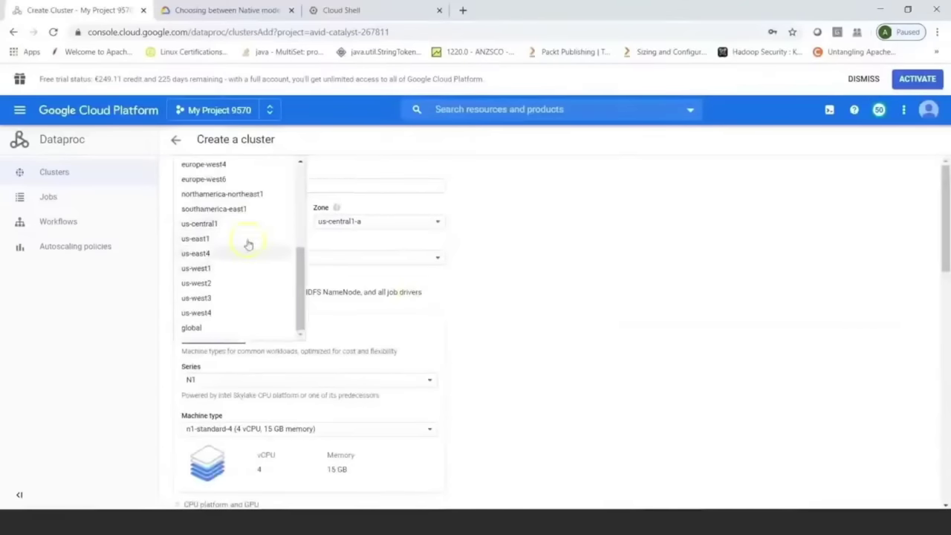
left_click(237, 165)
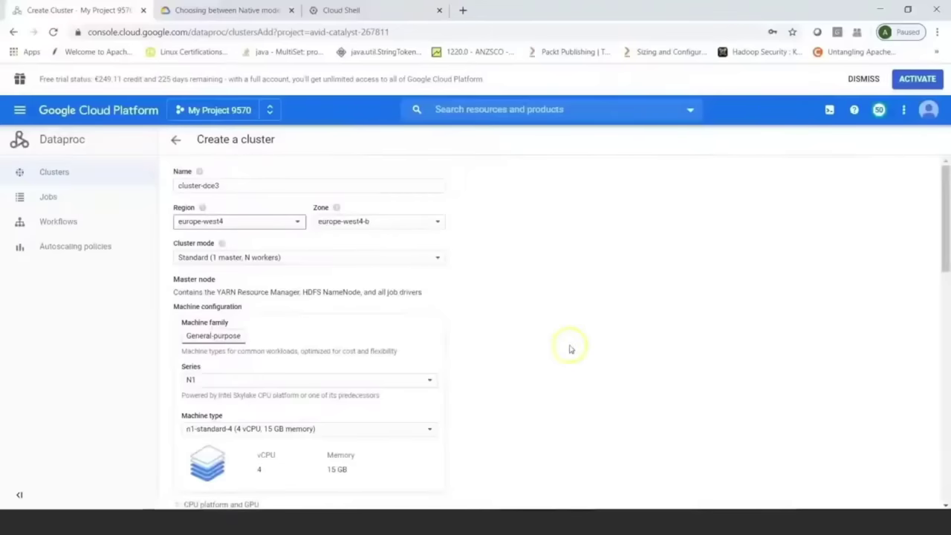
scroll(577, 358, "down", 3)
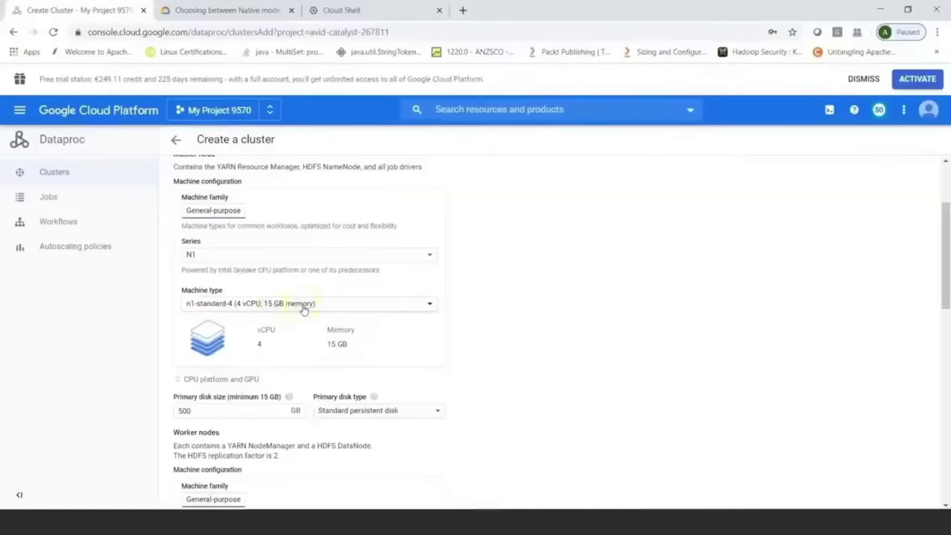
Set the master node machine type to n1-standard-2 (2 vCPU, 7.5 GB memory).
left_click(303, 310)
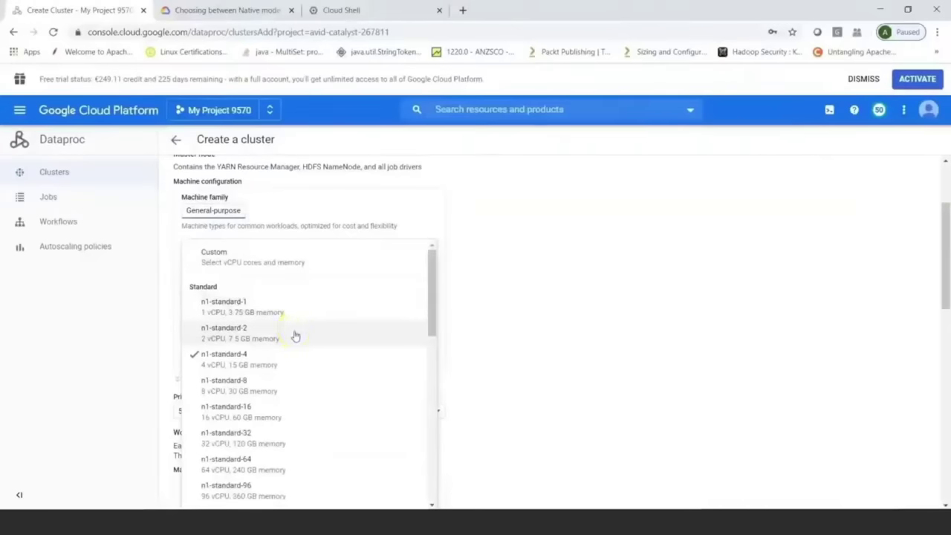
left_click(295, 334)
scroll(500, 332, "down", 2)
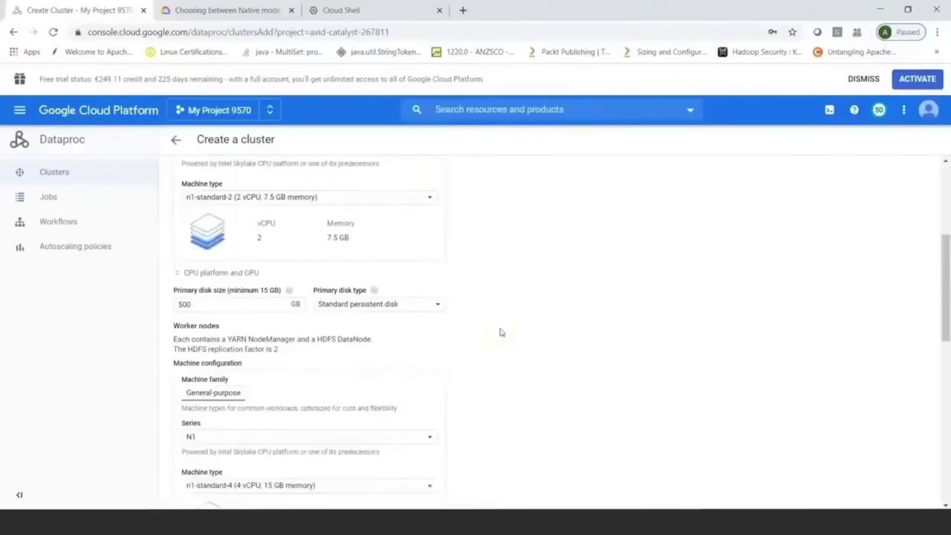
scroll(501, 332, "down", 1)
Set the worker nodes' machine type to n1-standard-1 (1 vCPU, 3.75 GB memory).
left_click(238, 247)
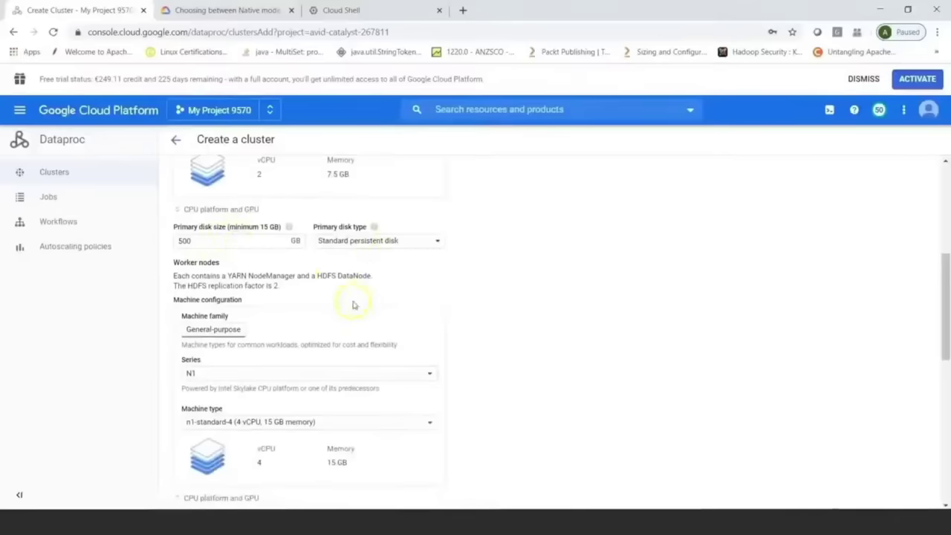
scroll(555, 278, "up", 2)
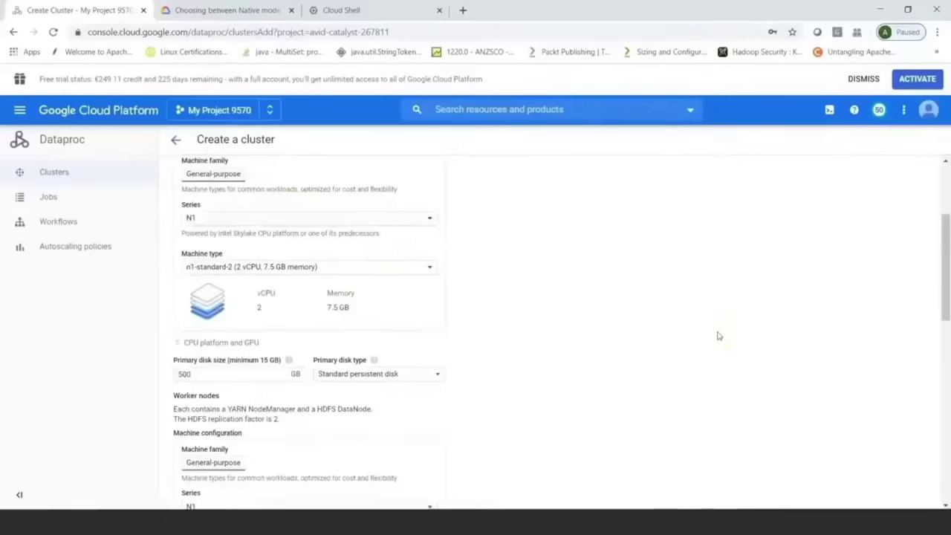
scroll(717, 335, "down", 5)
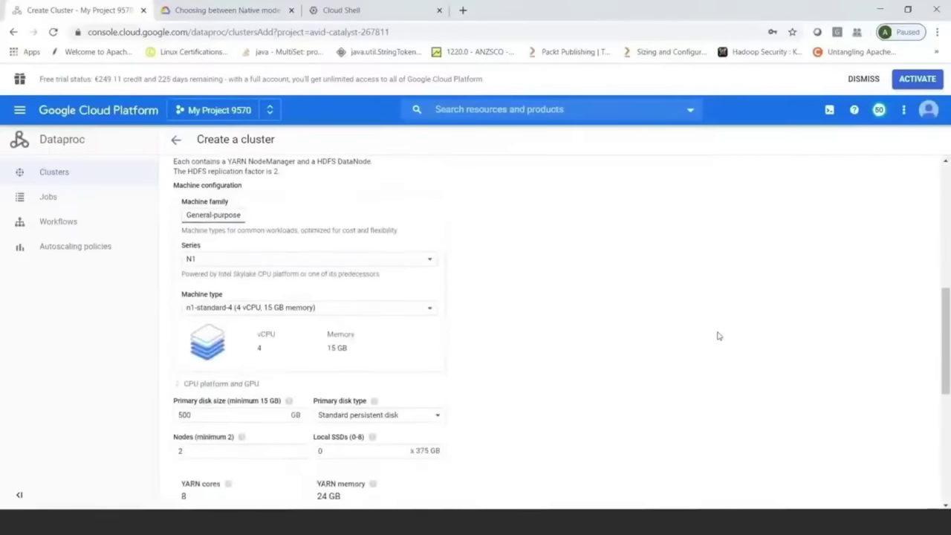
scroll(718, 336, "up", 1)
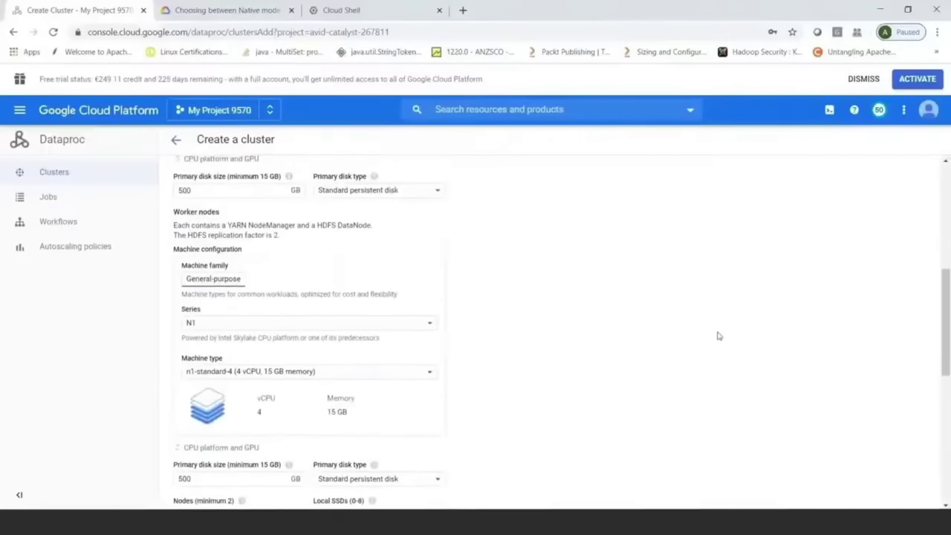
scroll(717, 336, "down", 1)
left_click(369, 303)
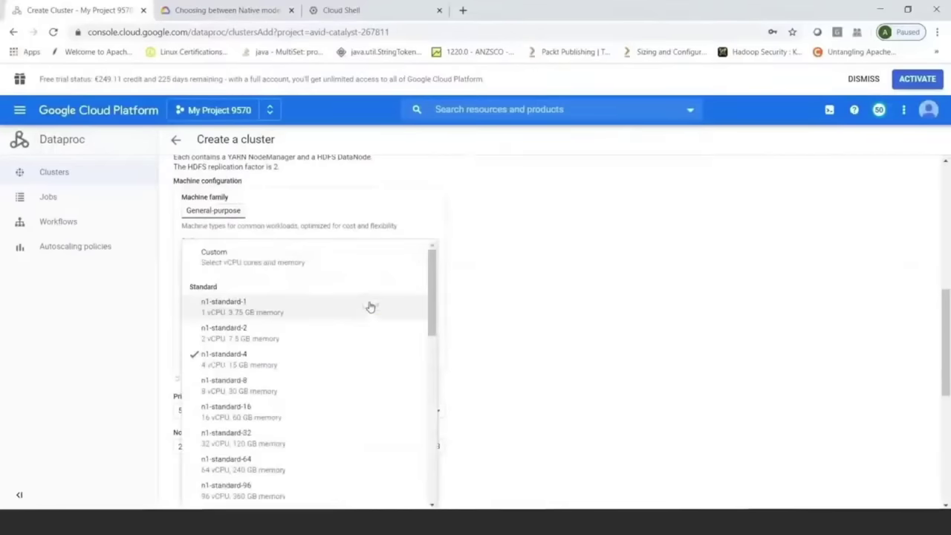
left_click(344, 308)
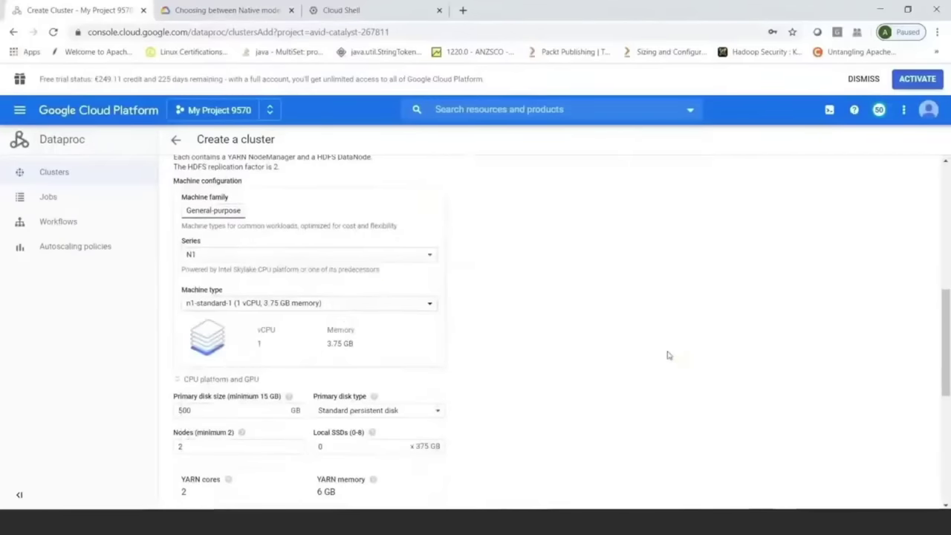
Create the cluster, which appears as cluster-dce3 provisioning in europe-west4-b.
scroll(669, 353, "down", 2)
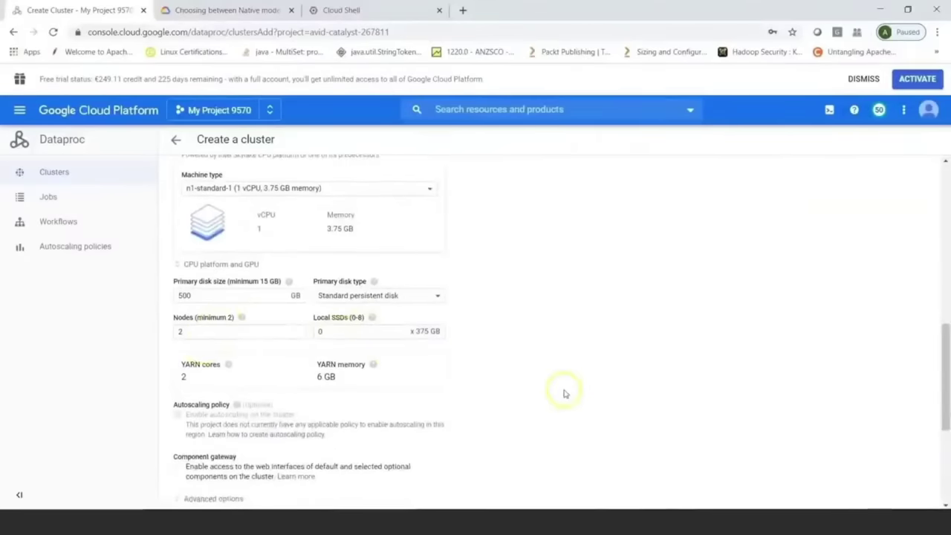
scroll(565, 392, "down", 1)
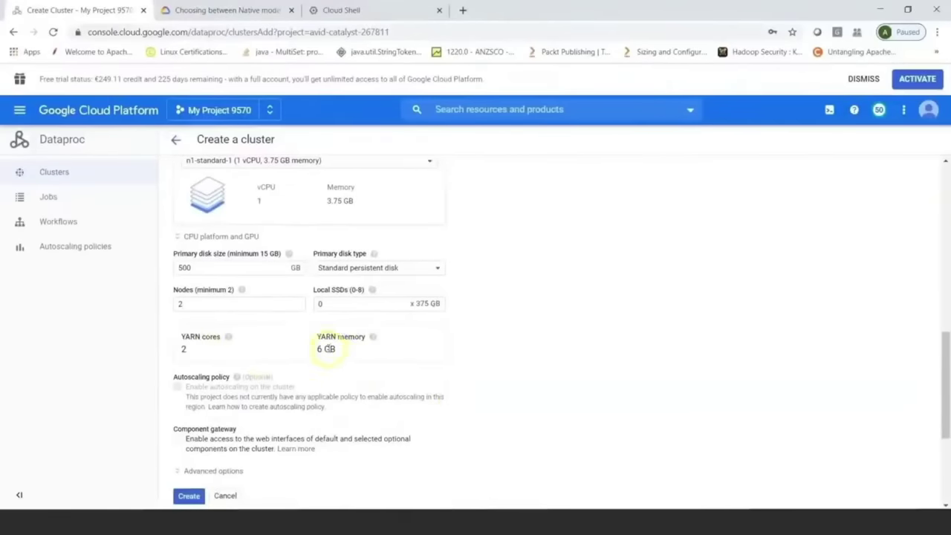
scroll(520, 353, "up", 1)
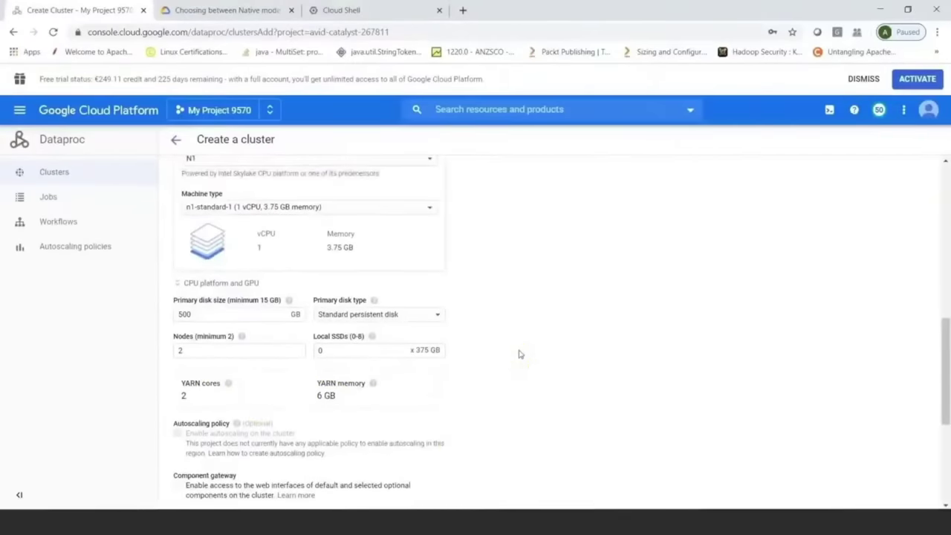
scroll(520, 354, "down", 4)
left_click(189, 362)
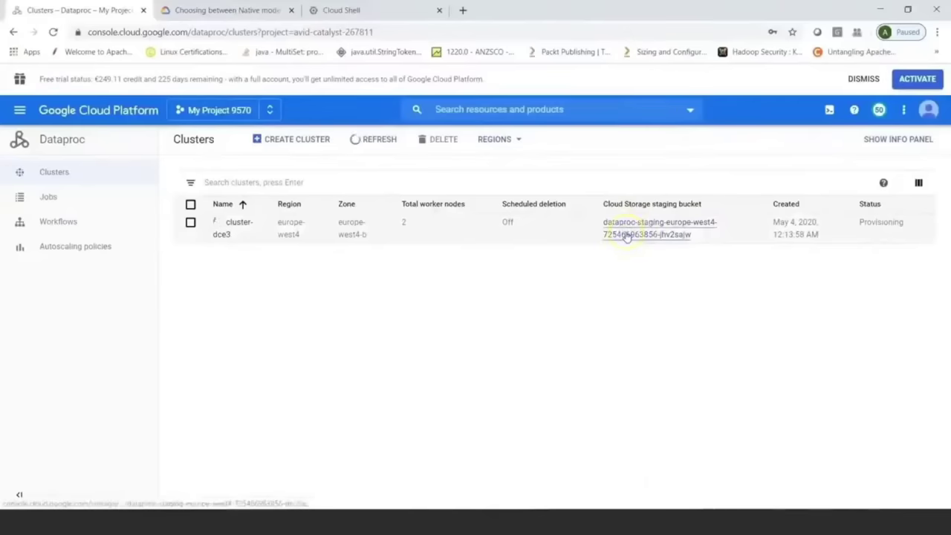
Open cluster-dce3's Cloud Storage staging bucket link in a new tab.
right_click(626, 235)
left_click(637, 242)
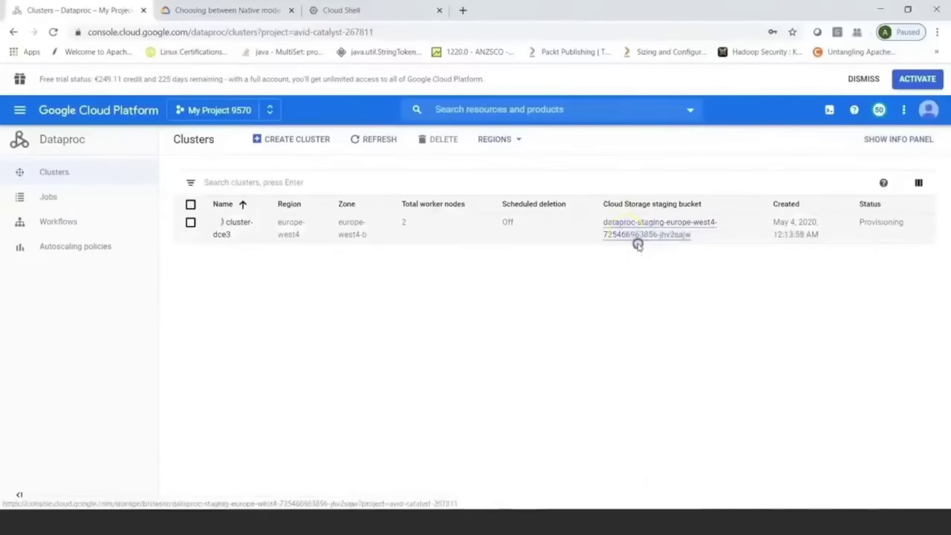
Browse google-cloud-dataproc-metainfo, its ID folder and cluster-dce3-w-0, then return to the bucket list.
left_click(214, 10)
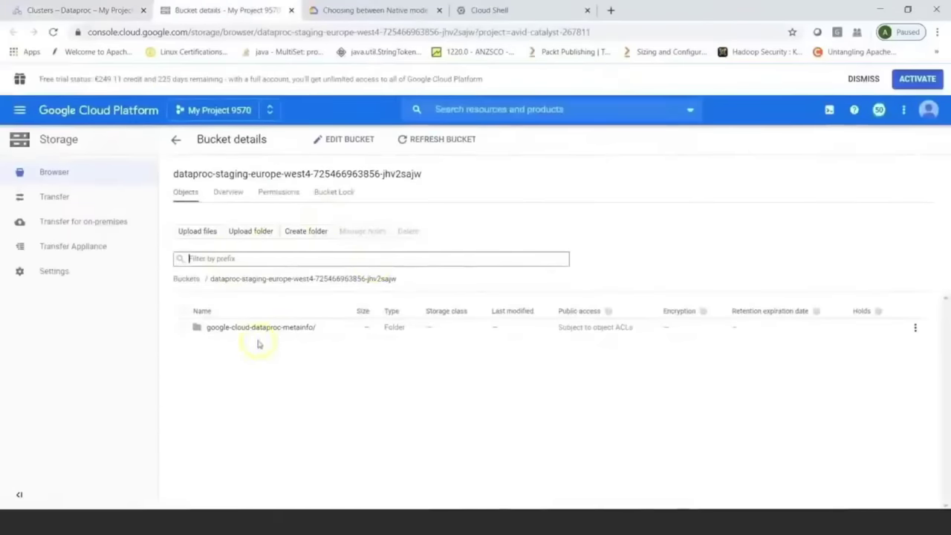
left_click(256, 335)
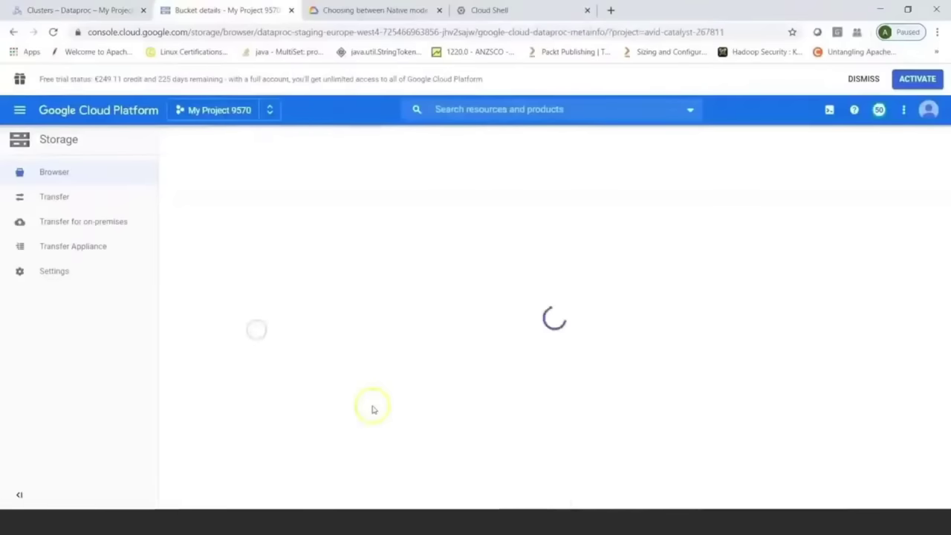
left_click(320, 329)
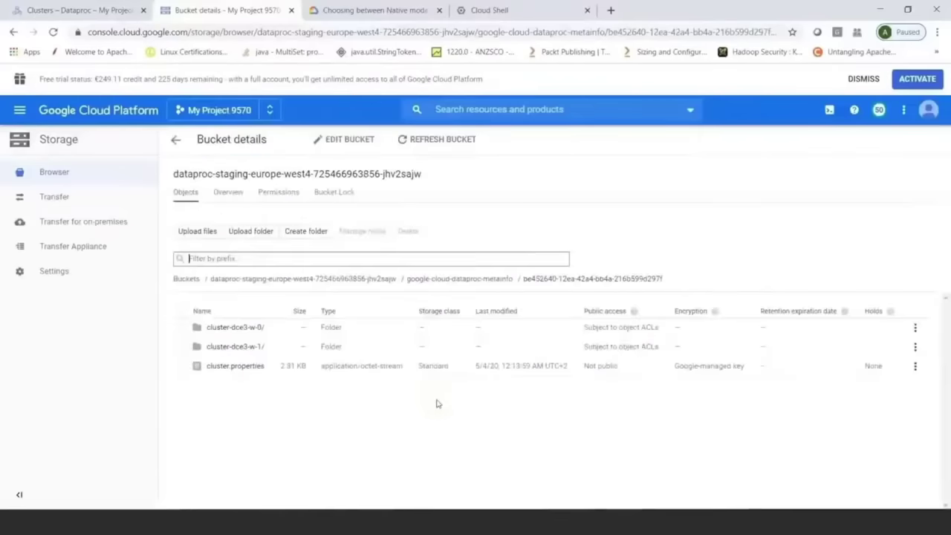
left_click(247, 328)
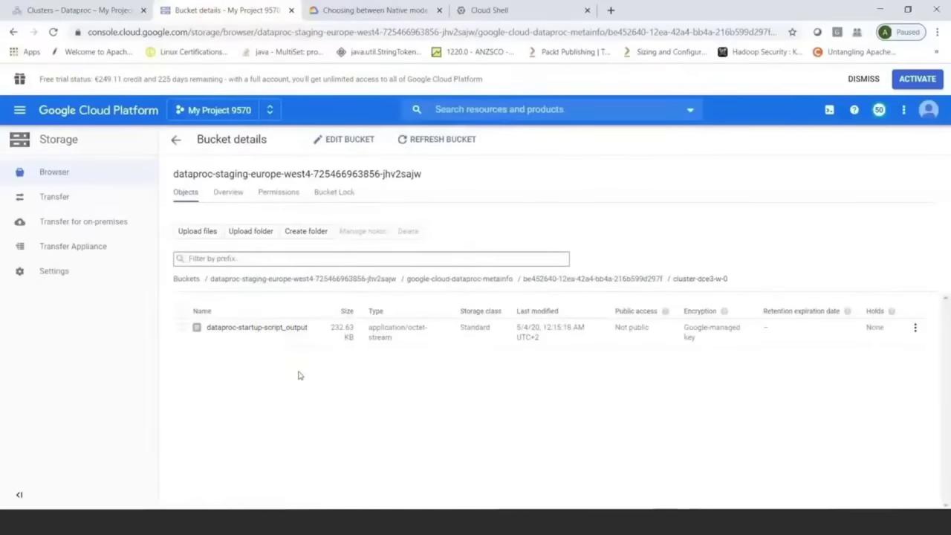
left_click(176, 141)
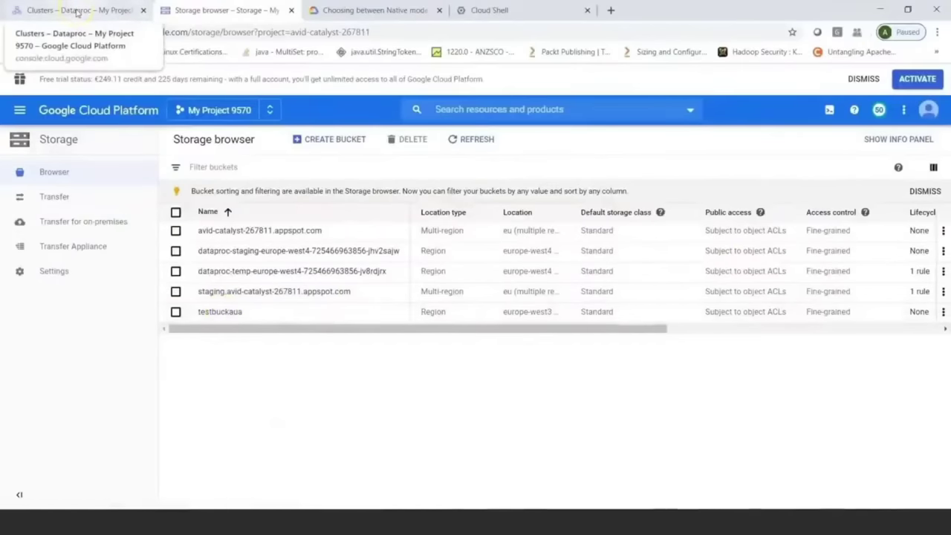
Review the cluster's VMs under Compute Engine VM instances, then return to cluster-dce3 in Dataproc.
left_click(19, 110)
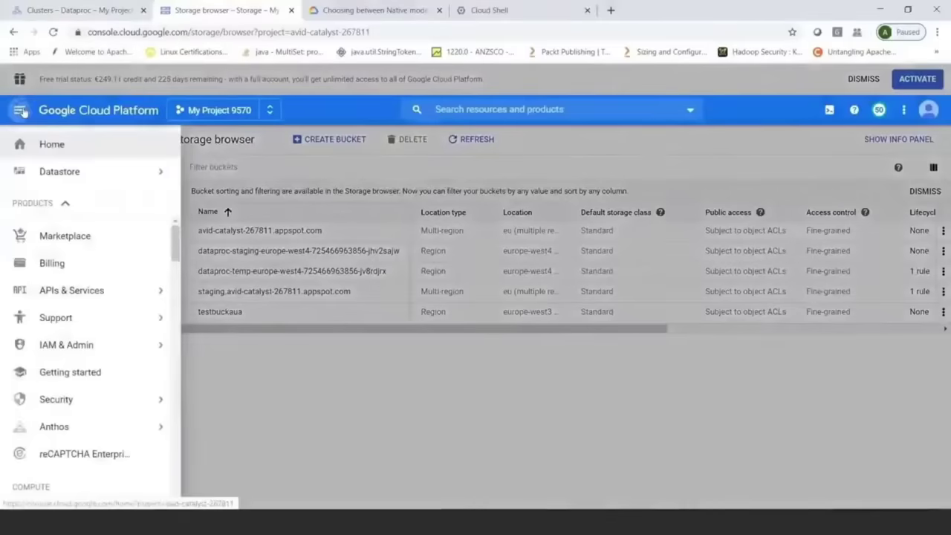
mouse_move(52, 338)
scroll(52, 338, "down", 4)
mouse_move(95, 293)
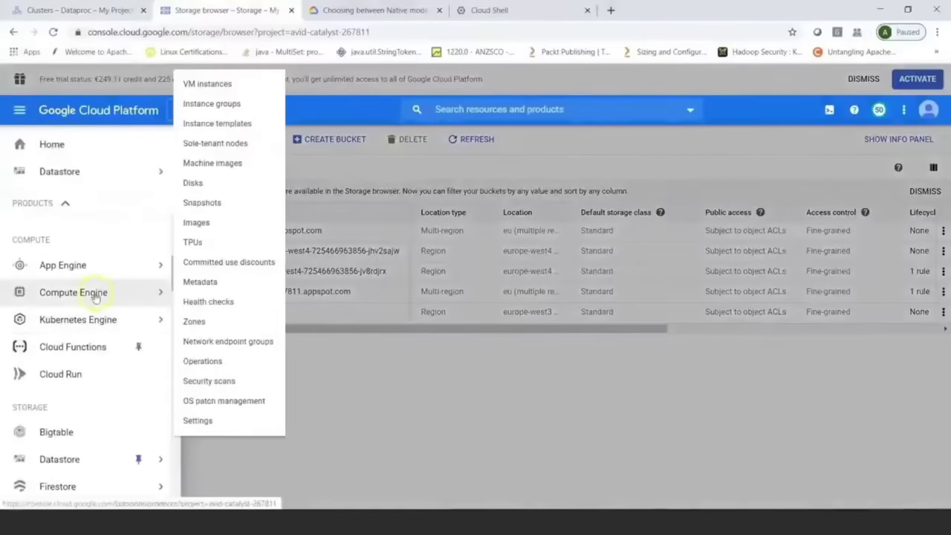
left_click(244, 86)
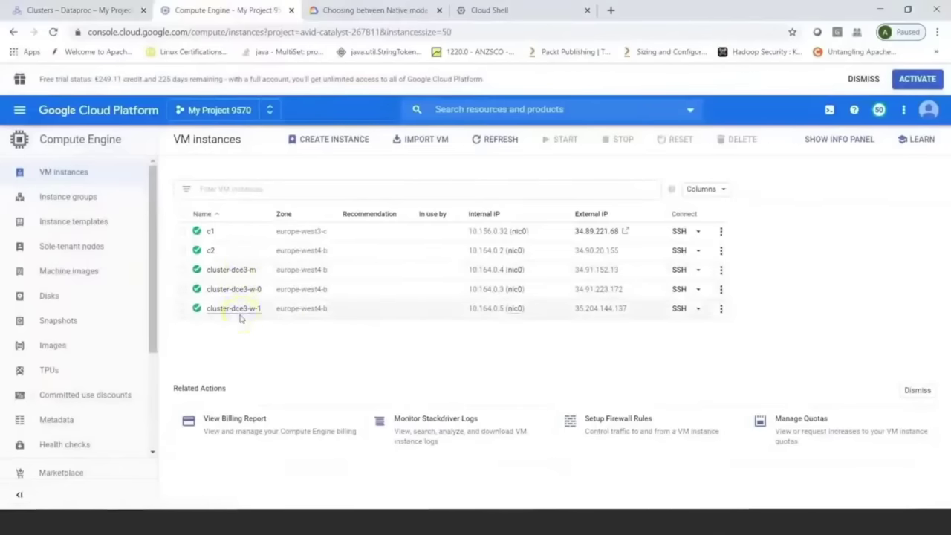
left_click(93, 13)
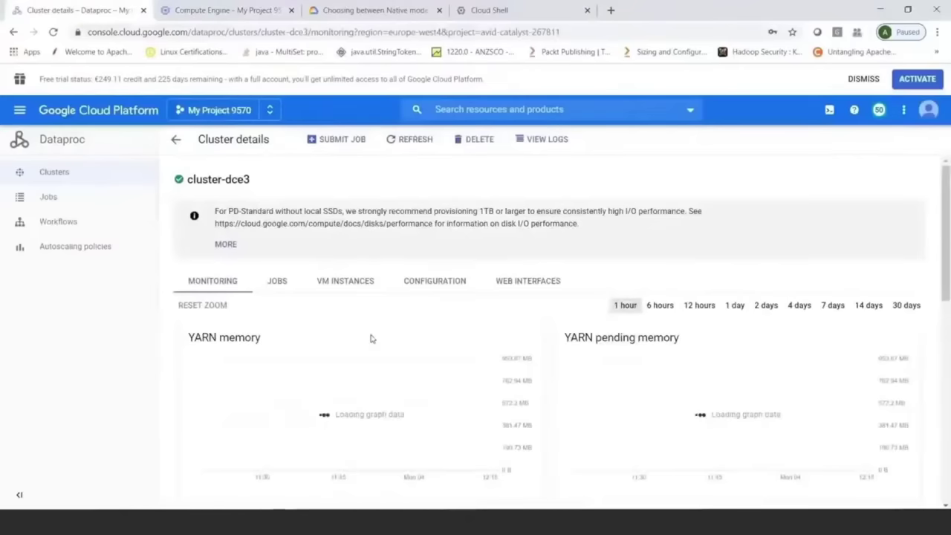
Check cluster-dce3's configuration, then show the Dataproc jobs list with cluster-9bdf's Spark job.
left_click(279, 286)
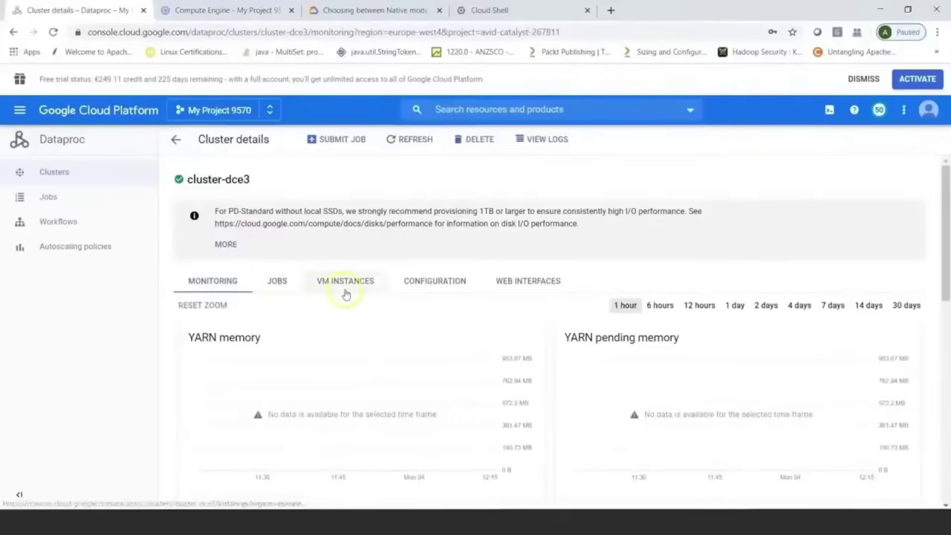
left_click(429, 289)
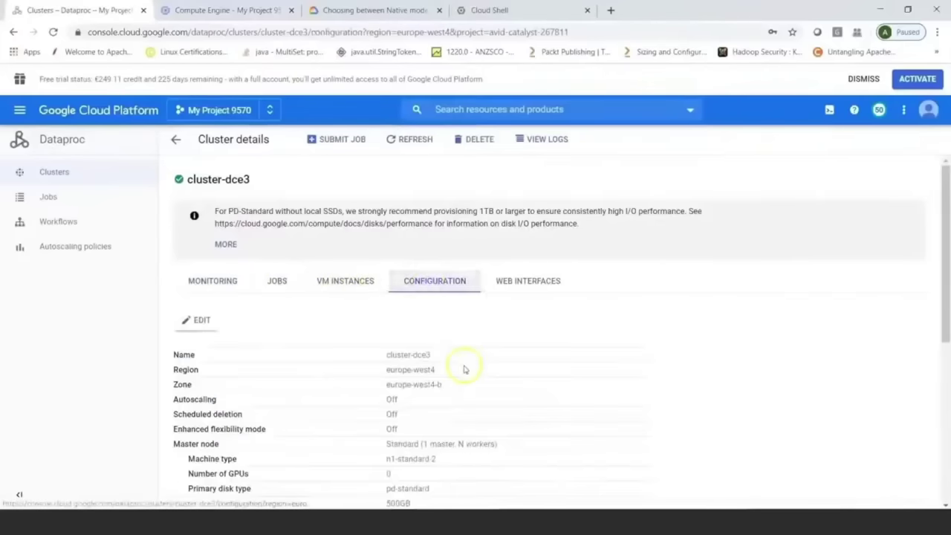
scroll(554, 400, "down", 1)
scroll(553, 400, "down", 4)
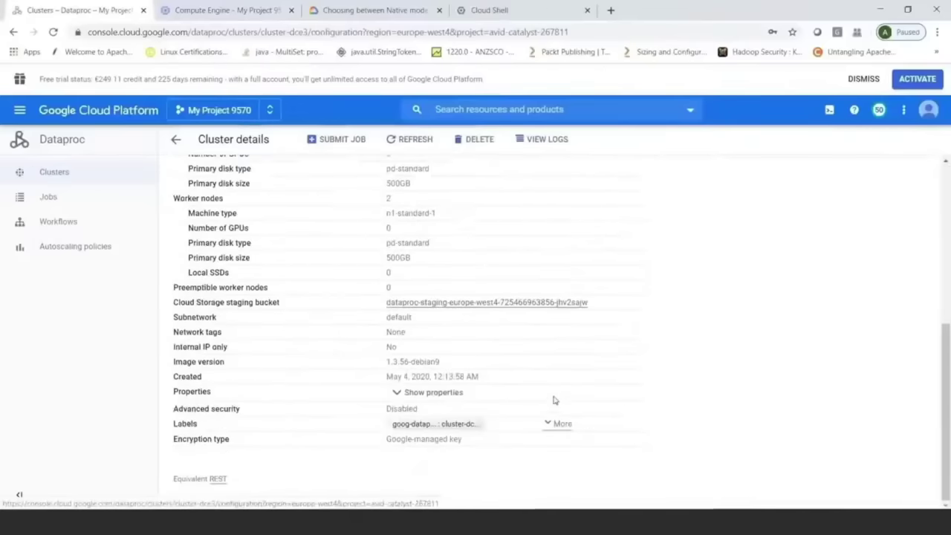
scroll(553, 399, "up", 5)
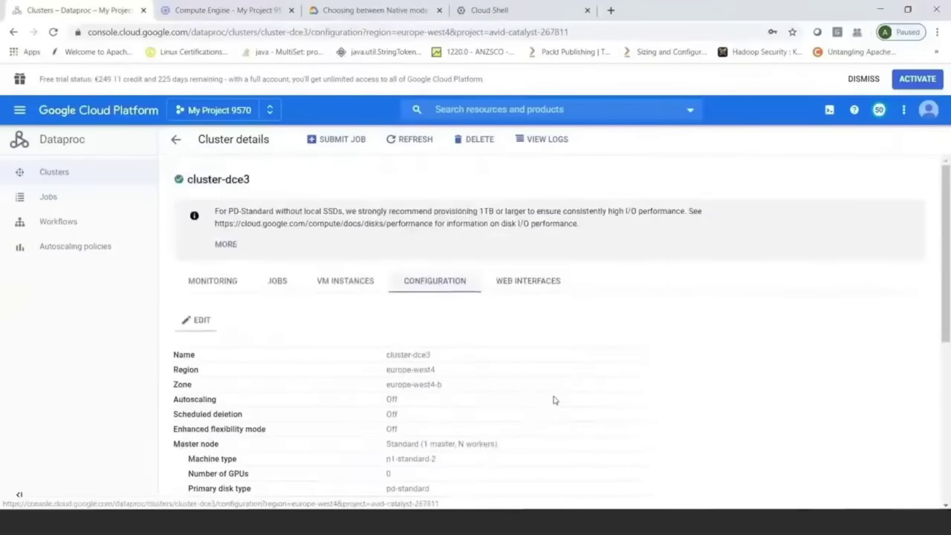
left_click(47, 200)
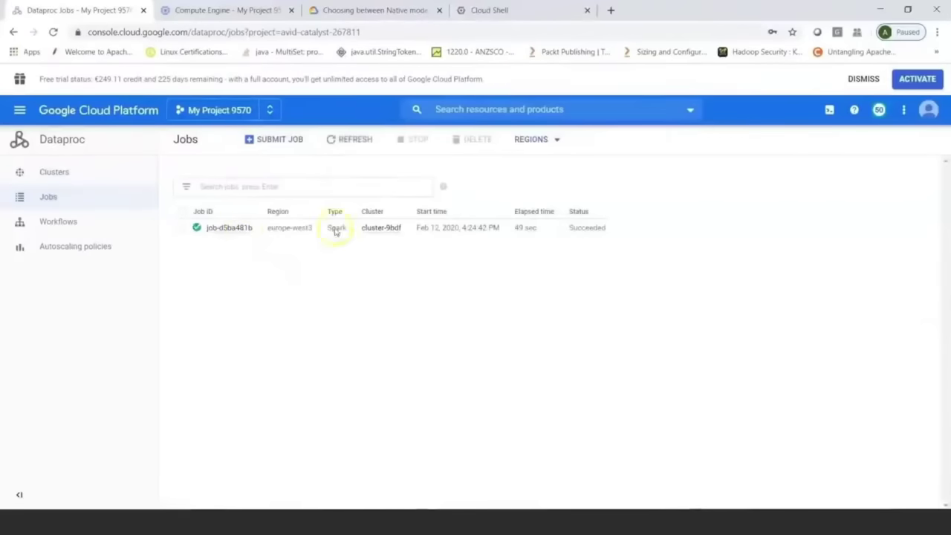
left_click(275, 141)
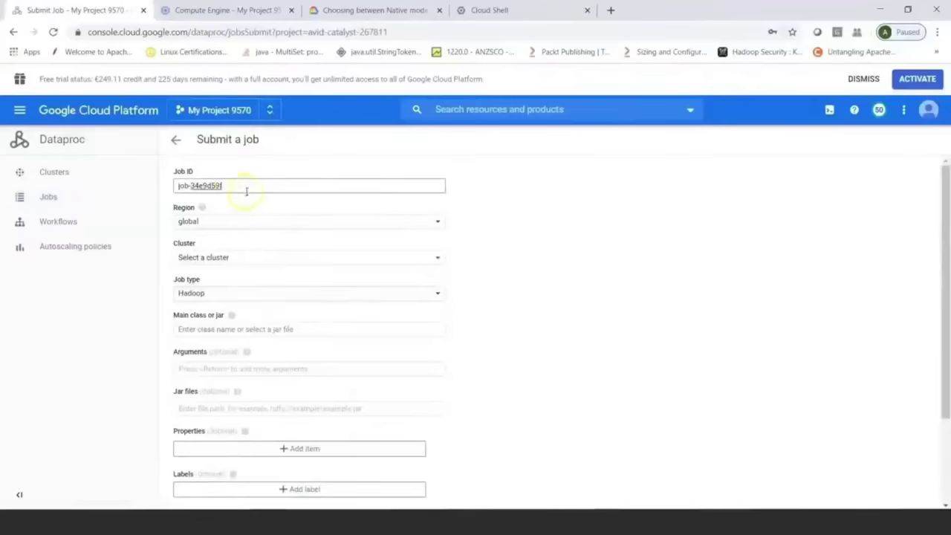
left_click(319, 213)
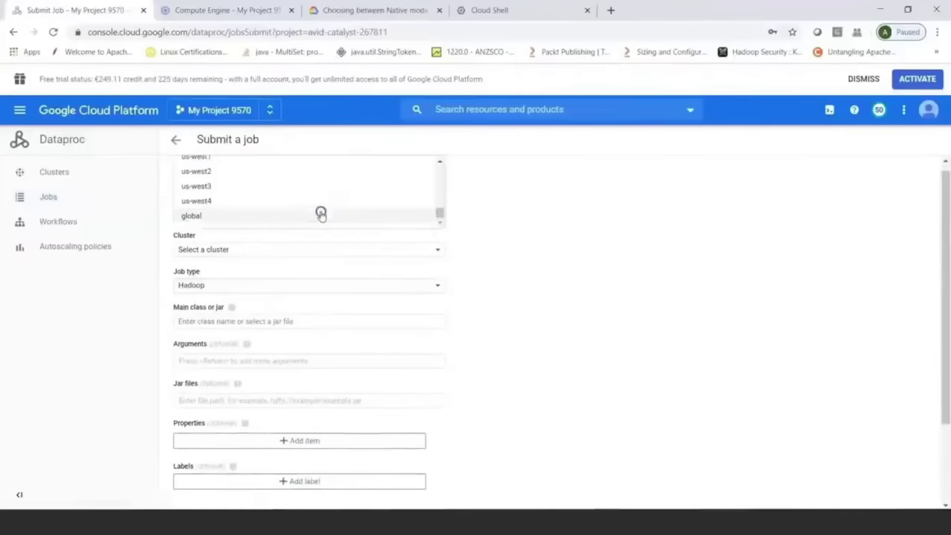
scroll(304, 168, "up", 3)
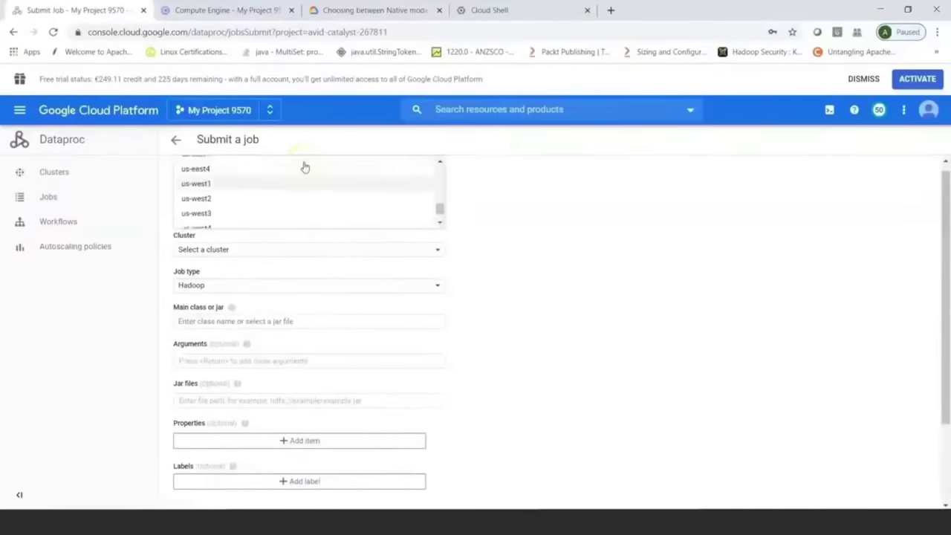
scroll(303, 168, "up", 1)
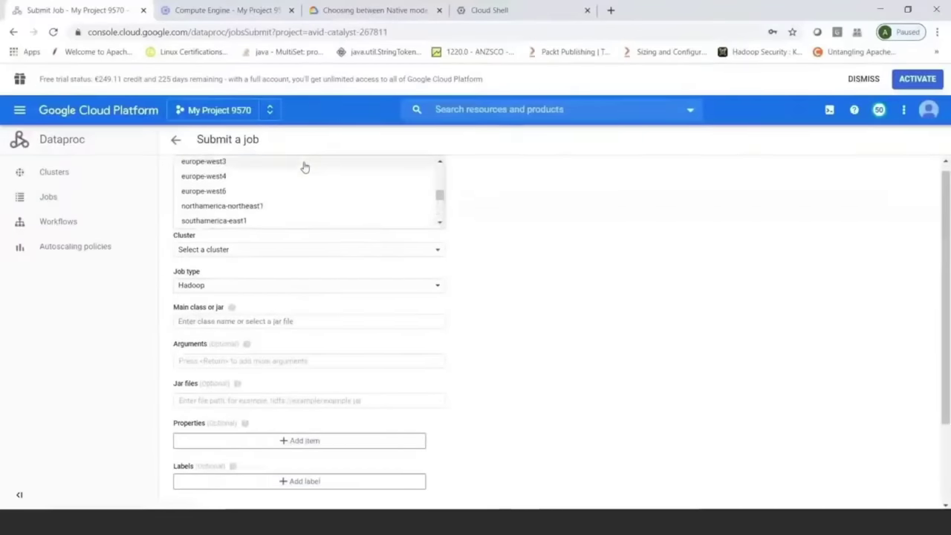
left_click(252, 176)
scroll(531, 342, "down", 1)
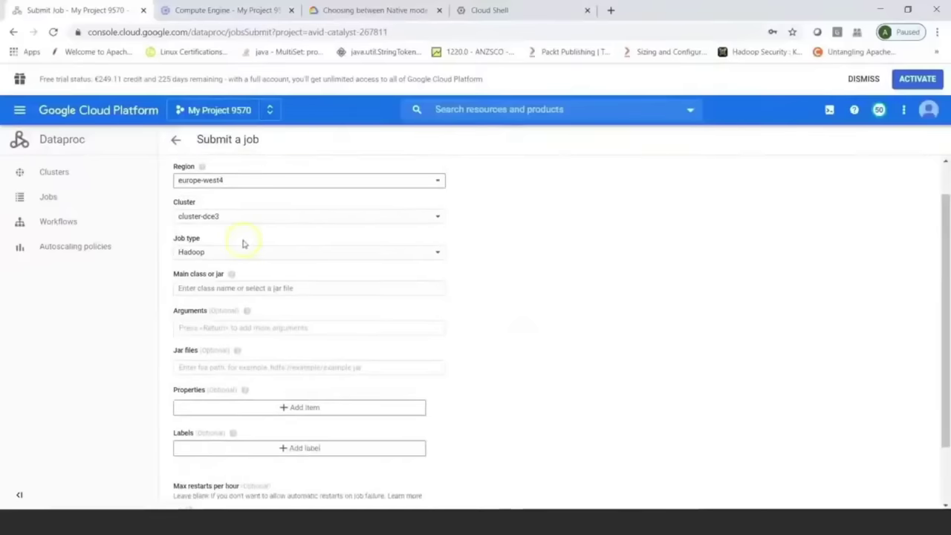
left_click(233, 249)
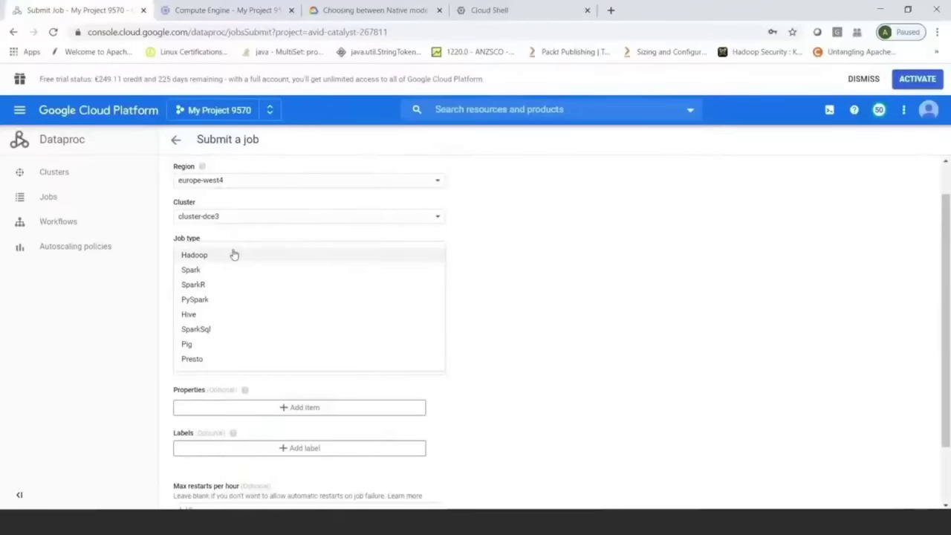
left_click(234, 255)
scroll(552, 323, "down", 1)
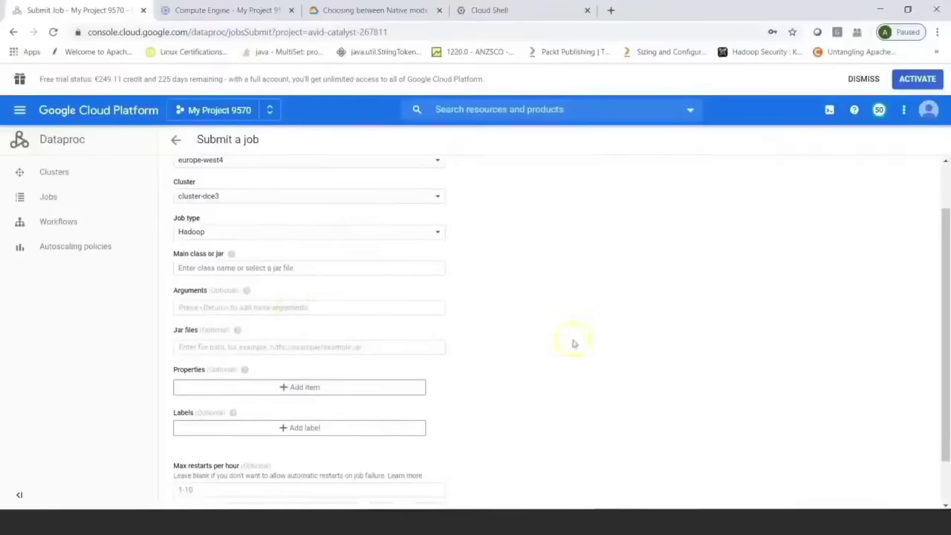
scroll(620, 385, "down", 1)
left_click(204, 308)
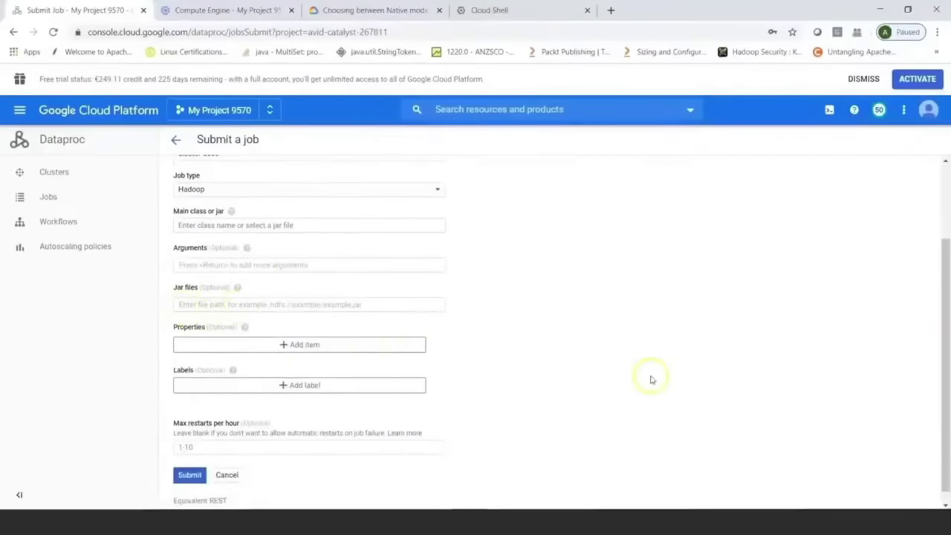
scroll(651, 380, "down", 1)
left_click(190, 463)
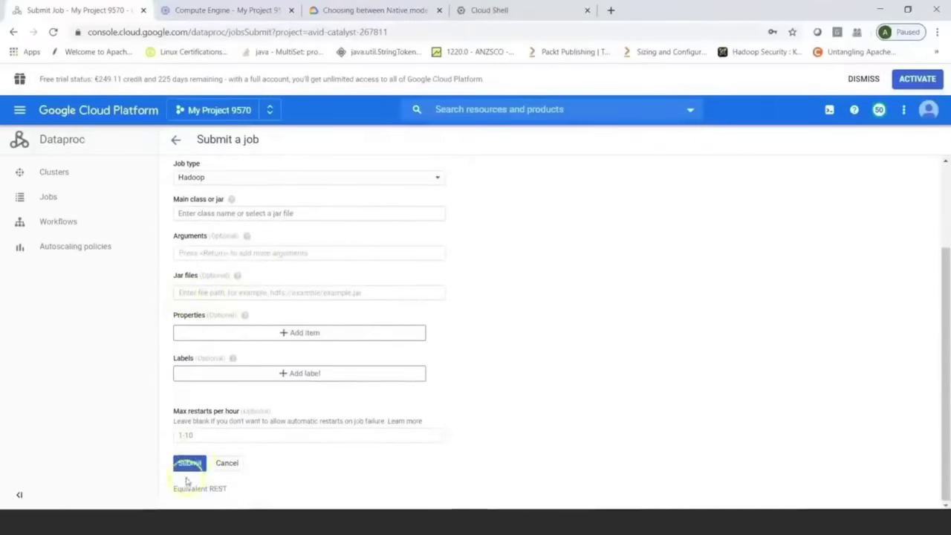
left_click(227, 464)
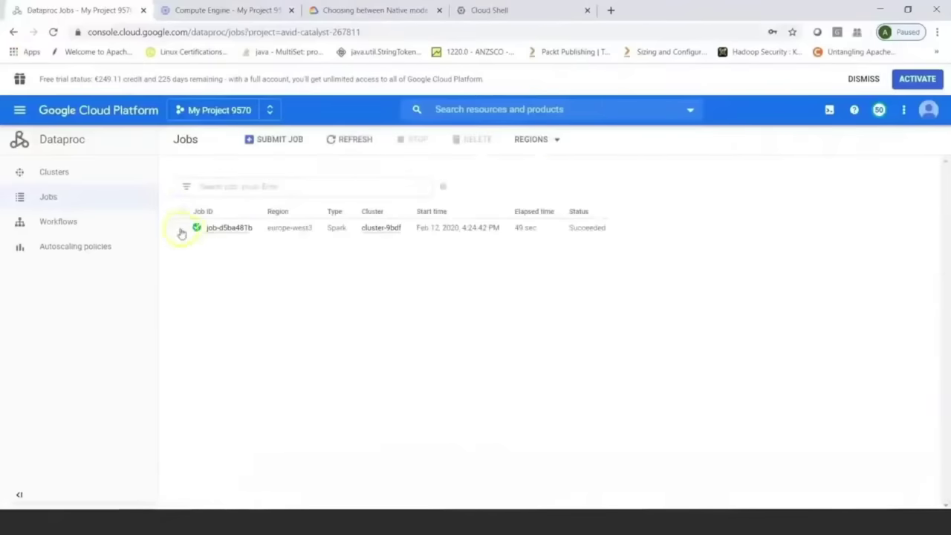
Select the succeeded Spark job and delete it, confirming with OK.
left_click(181, 229)
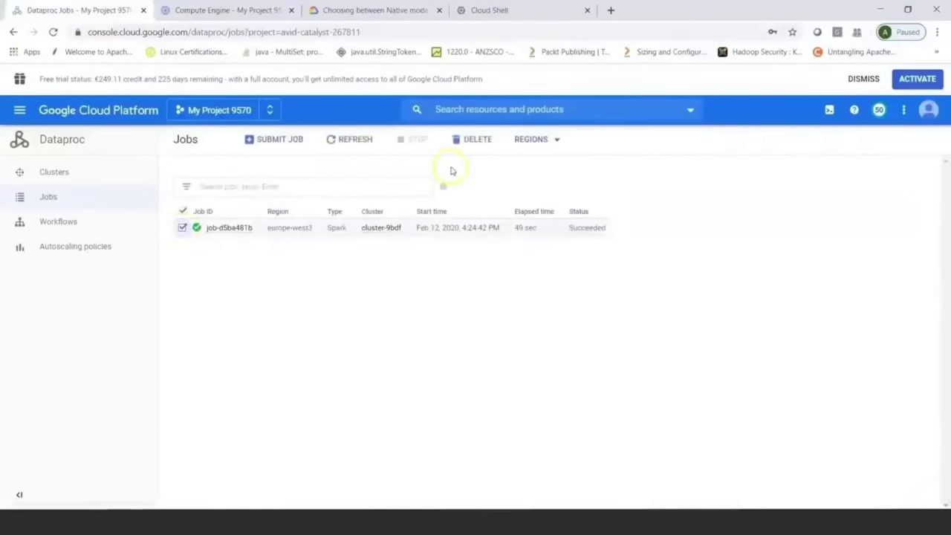
left_click(487, 144)
left_click(611, 315)
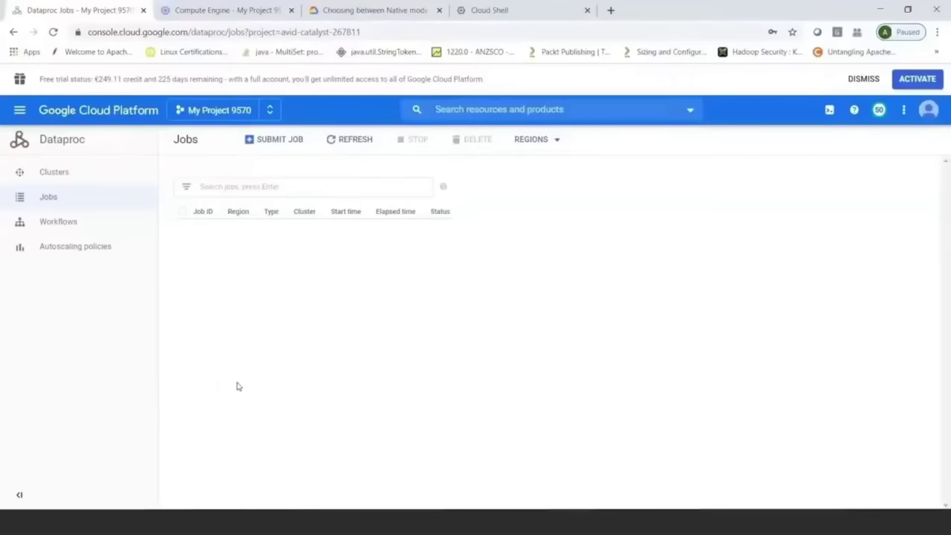
Open Pub/Sub Topics from the Big Data section of the Navigation menu, starting Pub/Sub API enablement.
left_click(20, 111)
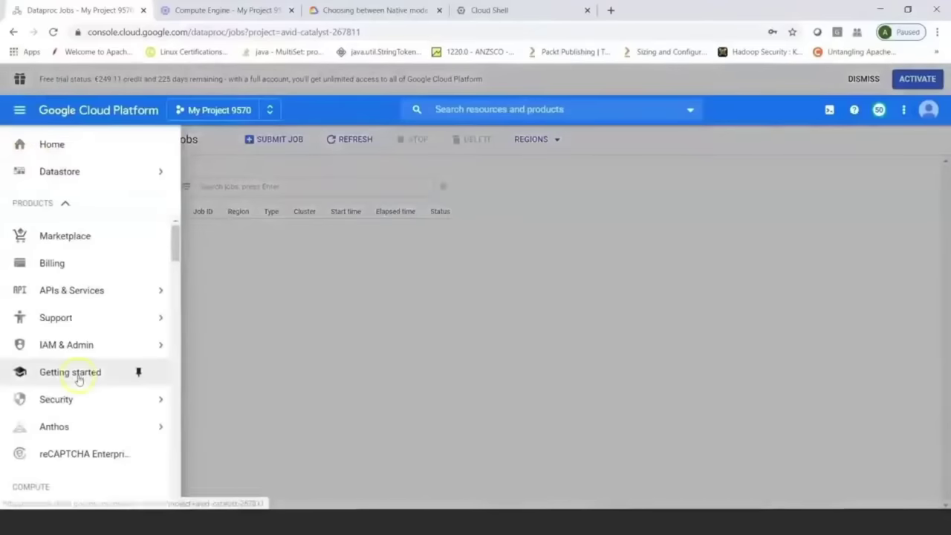
scroll(77, 379, "down", 1)
scroll(78, 379, "down", 3)
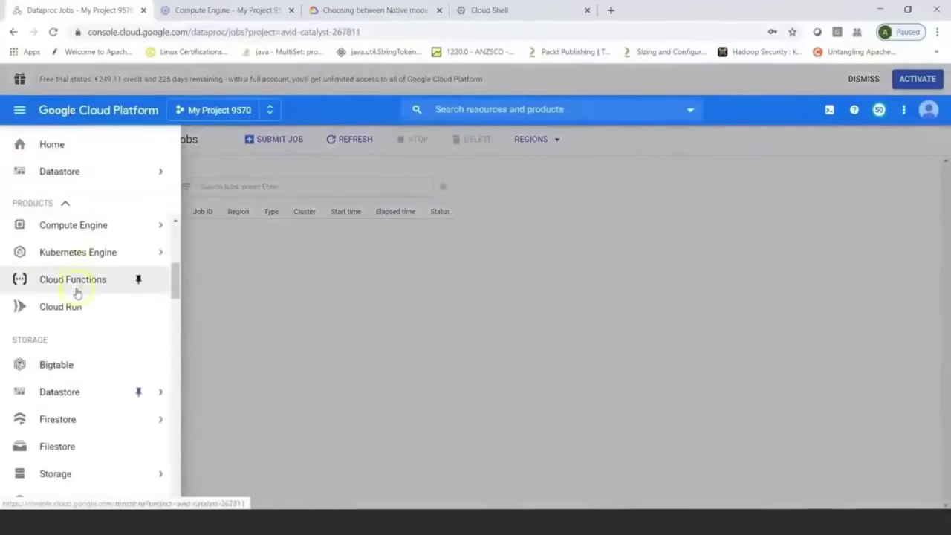
scroll(121, 434, "down", 4)
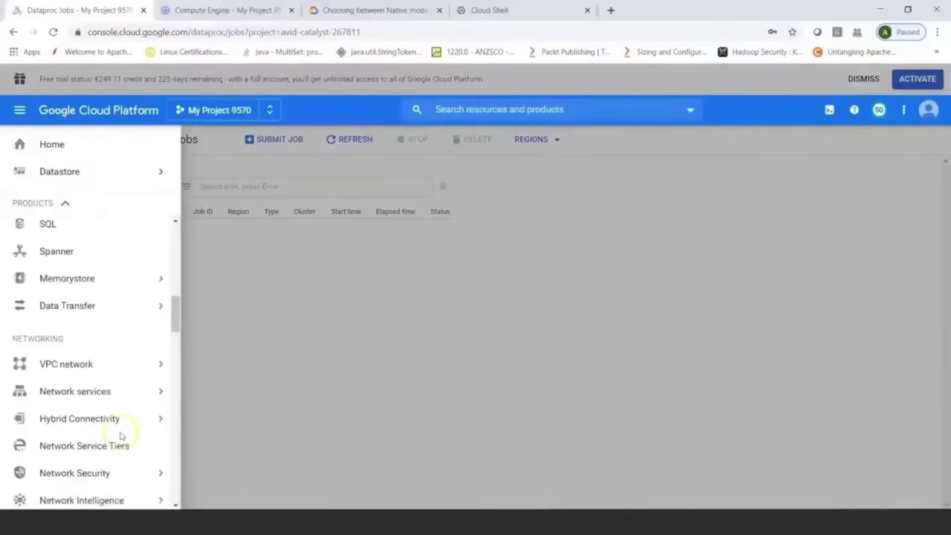
scroll(121, 436, "down", 4)
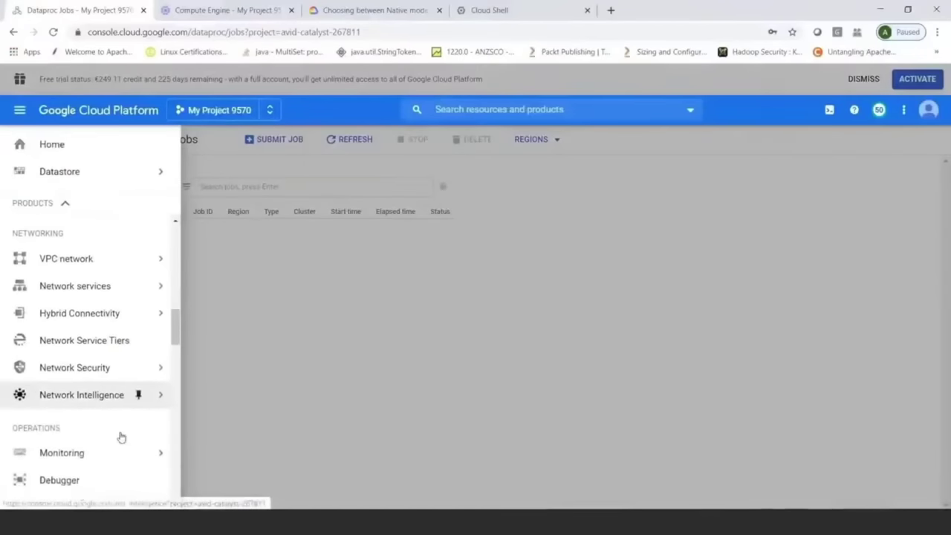
scroll(121, 437, "down", 3)
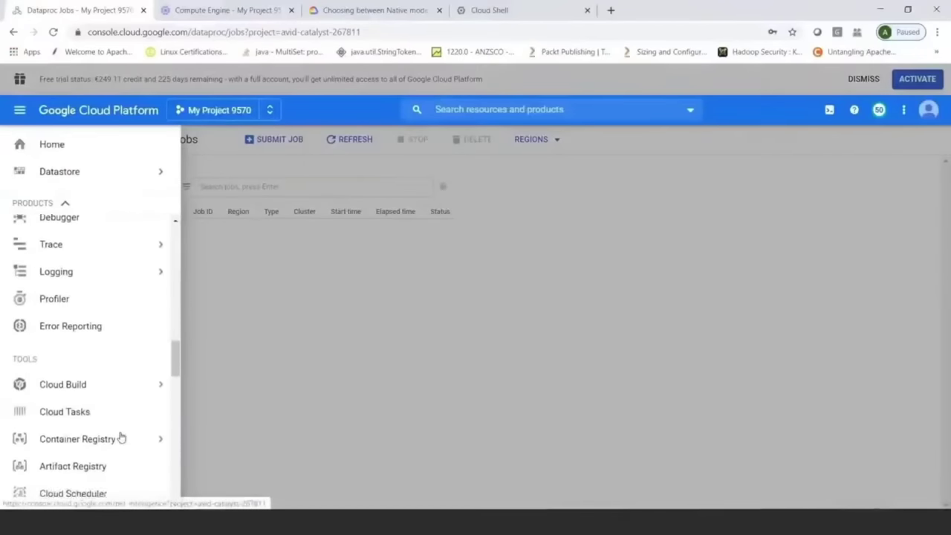
scroll(121, 437, "down", 3)
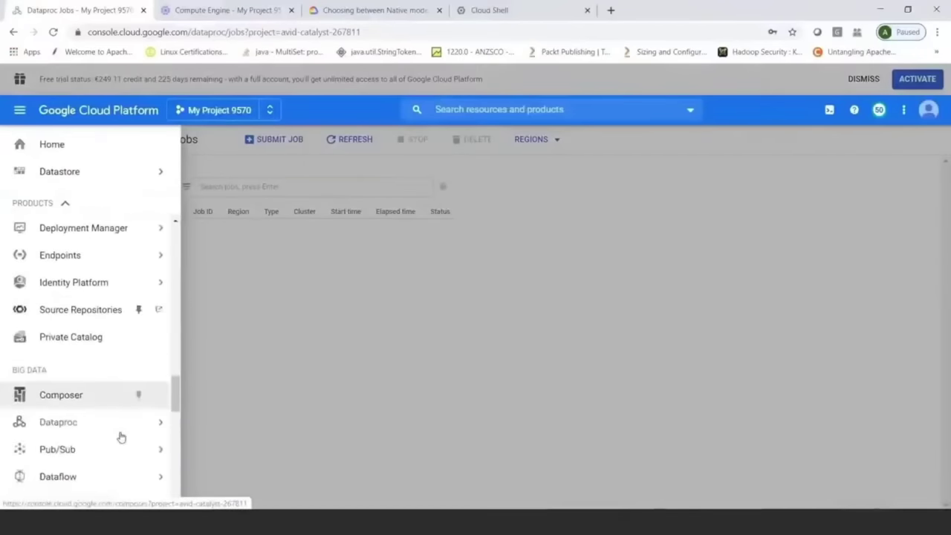
scroll(121, 436, "down", 1)
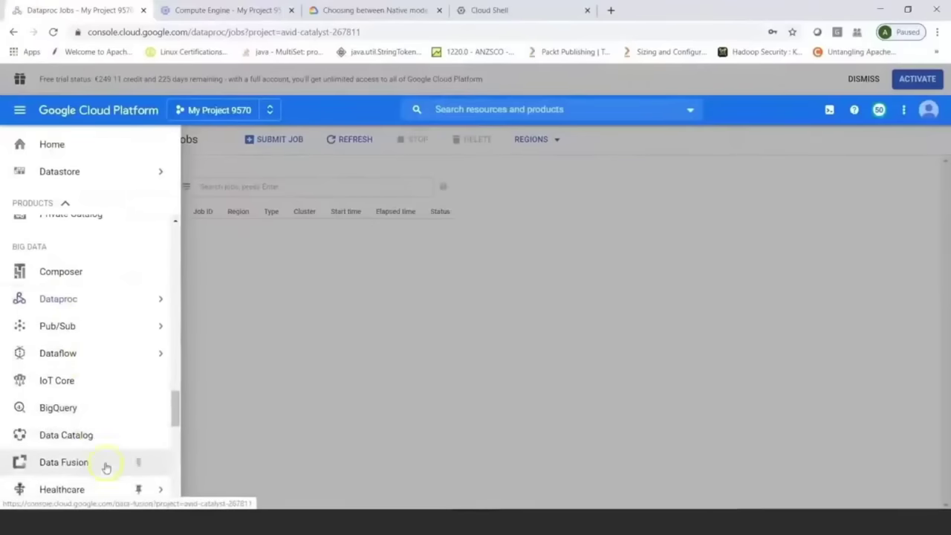
scroll(104, 463, "down", 1)
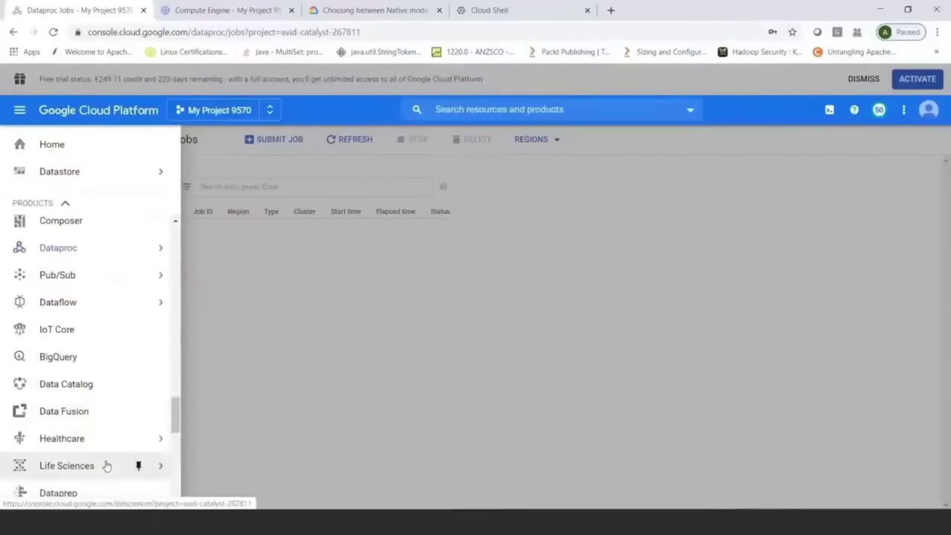
mouse_move(64, 286)
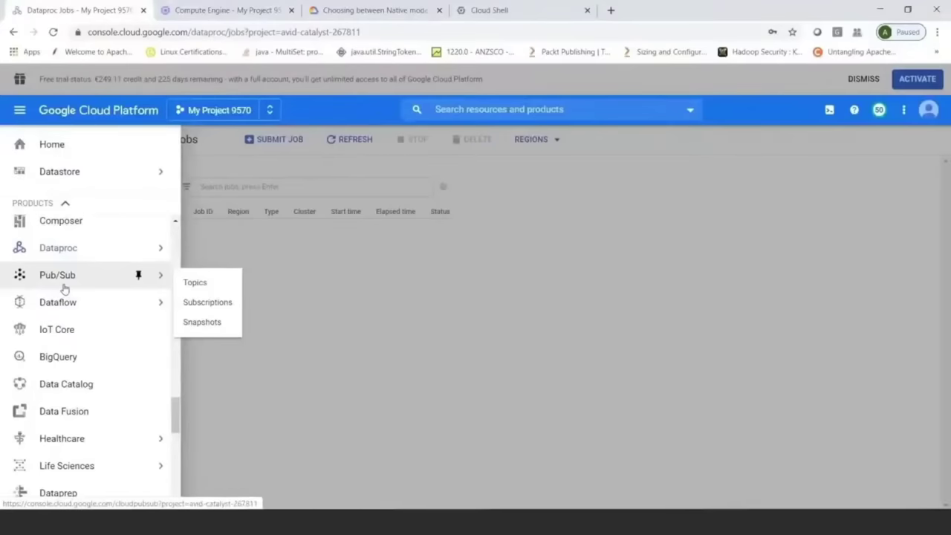
left_click(64, 282)
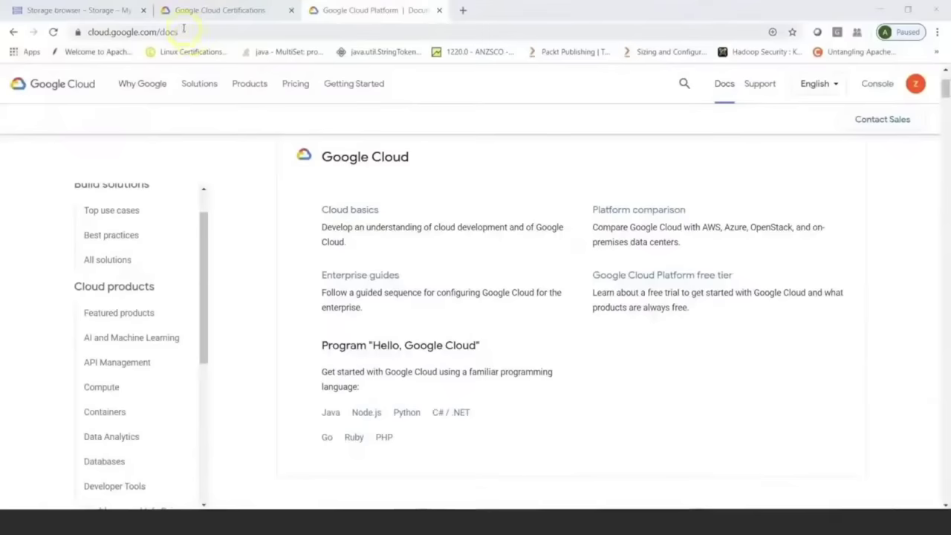
Jump to Featured products and scroll from AI and Machine Learning down to Security and Identity.
left_click_drag(204, 236, 205, 273)
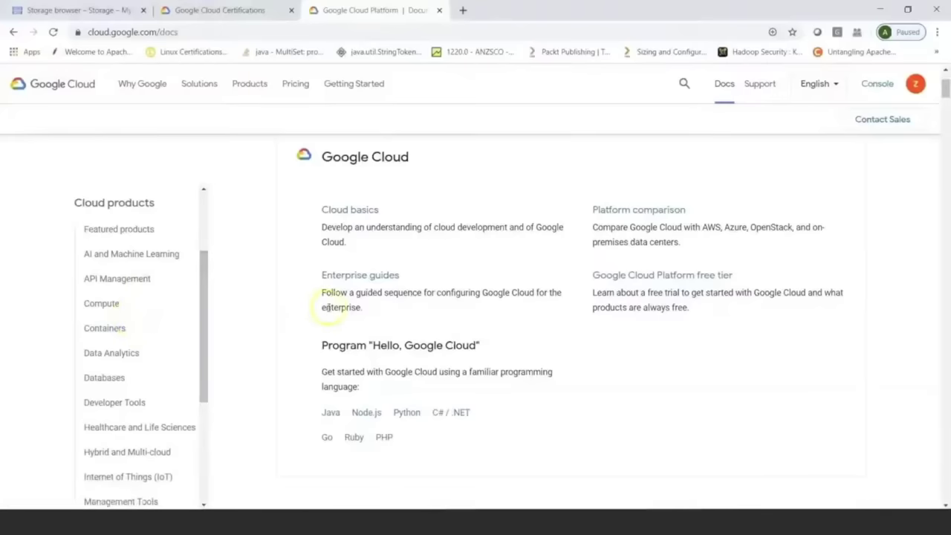
left_click_drag(202, 346, 210, 323)
left_click(142, 278)
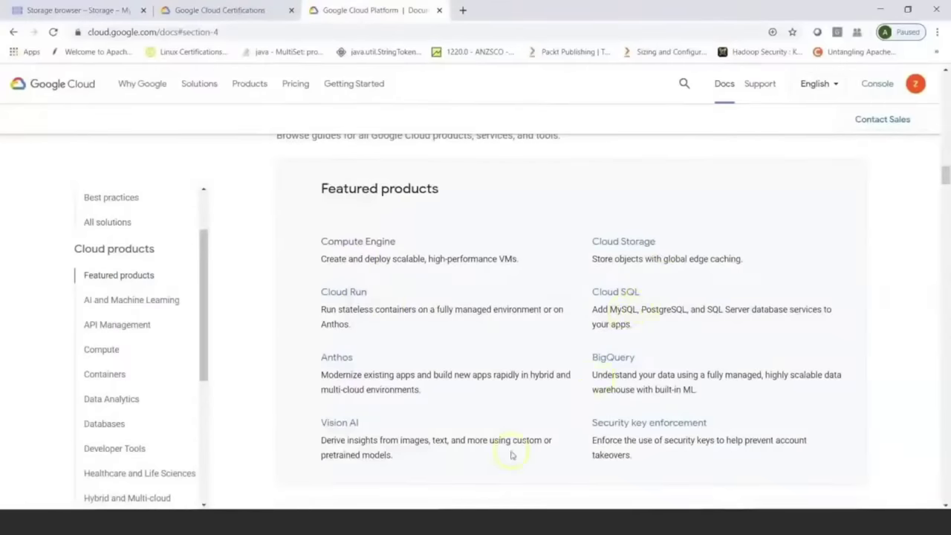
scroll(511, 454, "down", 4)
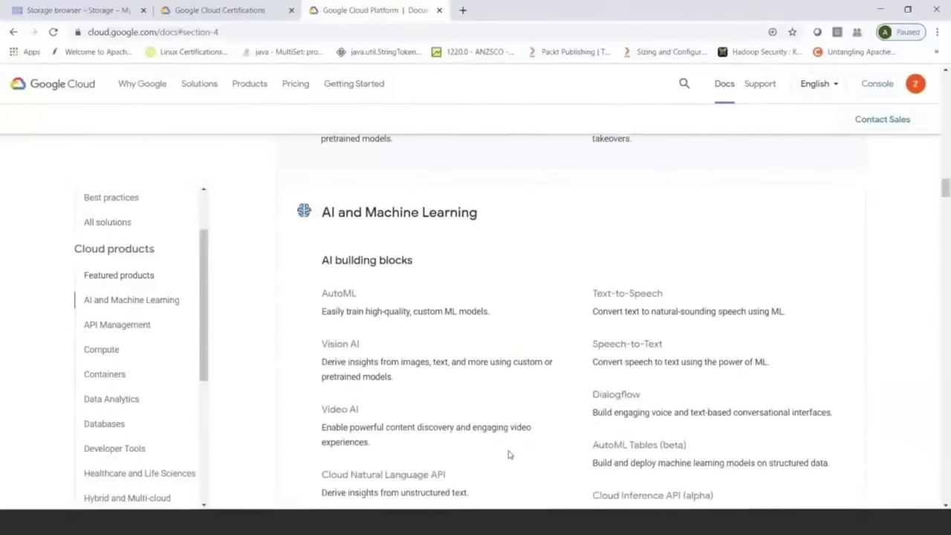
scroll(509, 454, "down", 2)
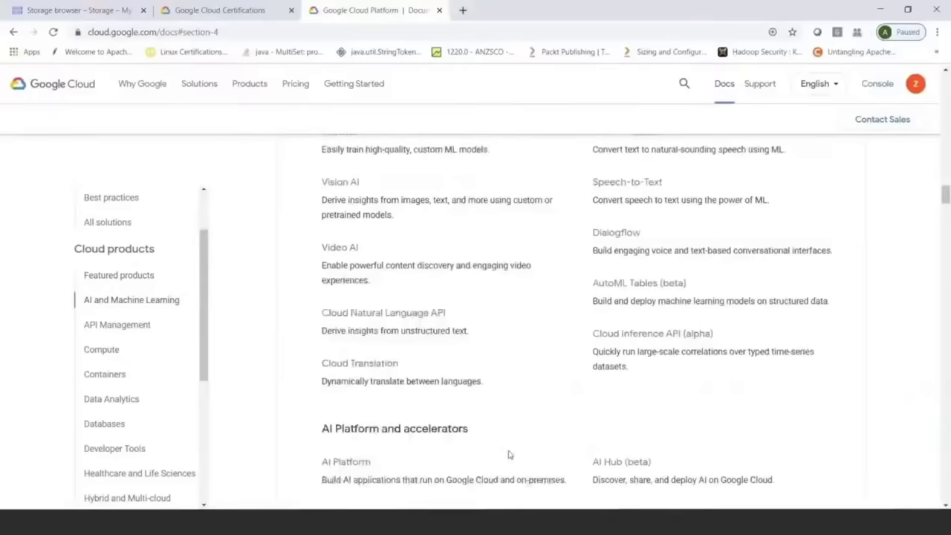
scroll(509, 455, "down", 3)
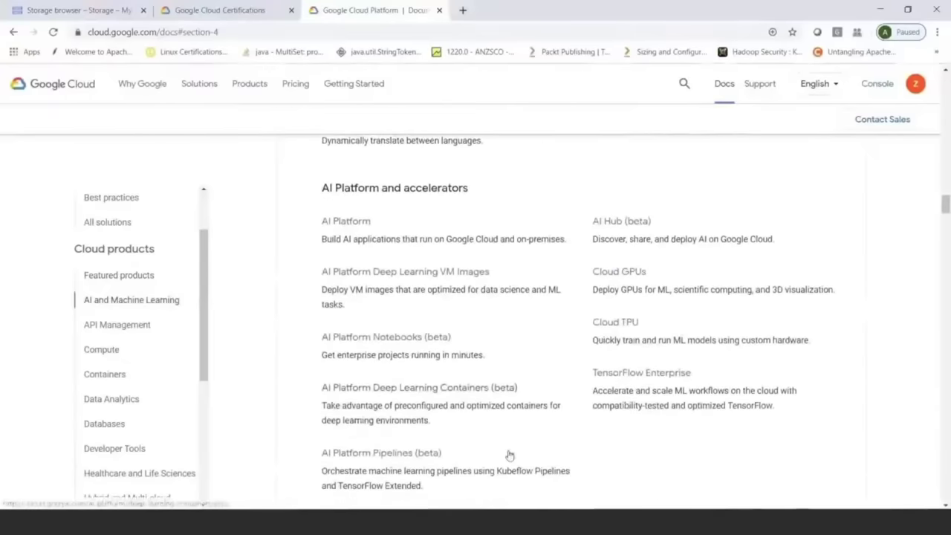
scroll(509, 454, "down", 6)
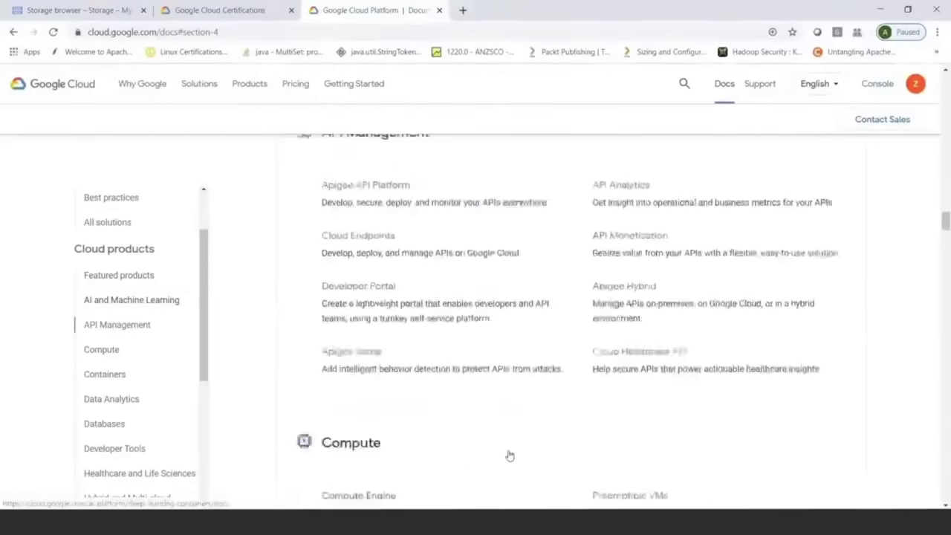
scroll(510, 455, "down", 20)
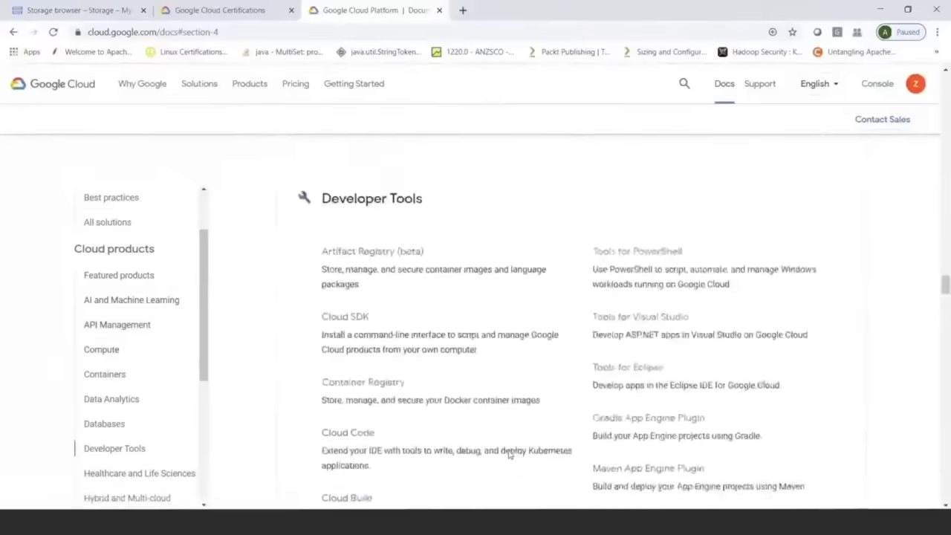
scroll(509, 455, "down", 20)
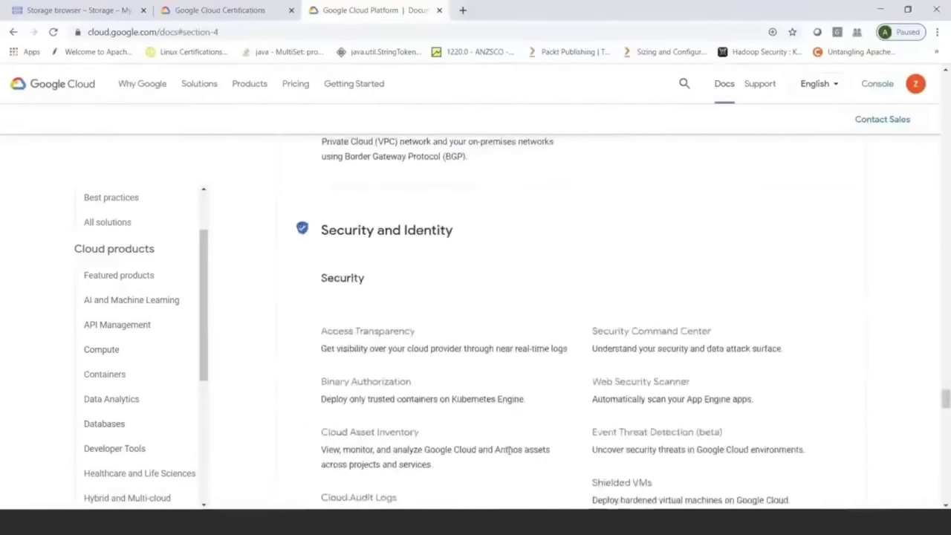
scroll(510, 455, "down", 15)
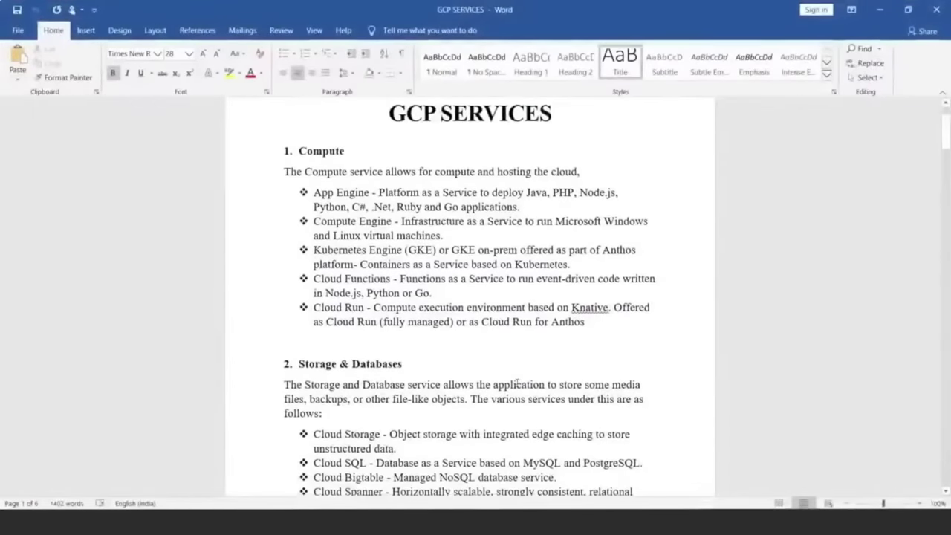
Read the GCP SERVICES document to page 6 of 6, then close the Word window.
scroll(517, 383, "down", 3)
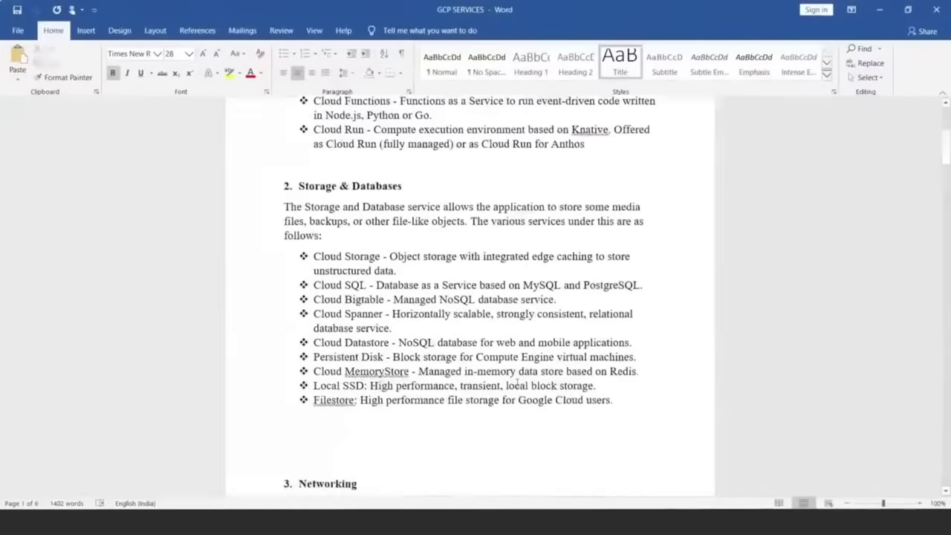
scroll(517, 383, "down", 6)
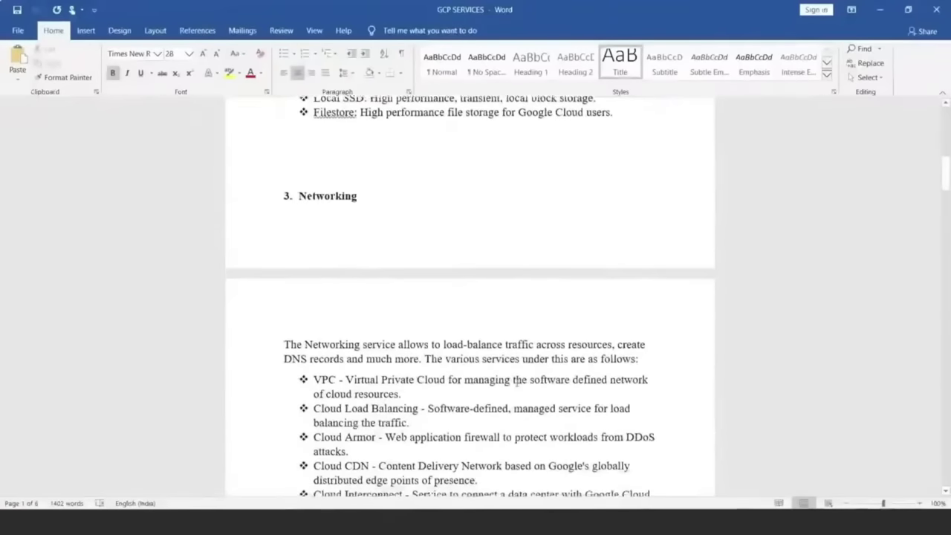
scroll(516, 383, "down", 8)
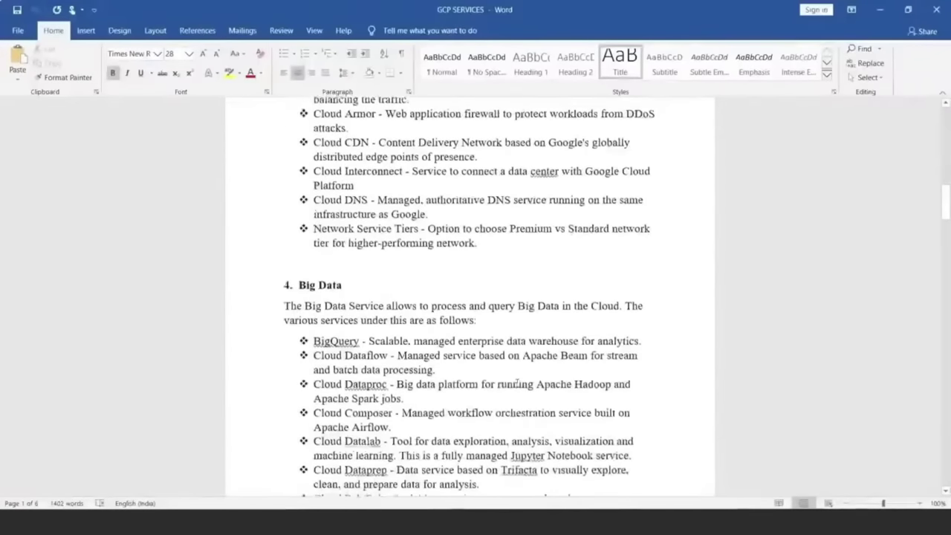
scroll(517, 383, "down", 9)
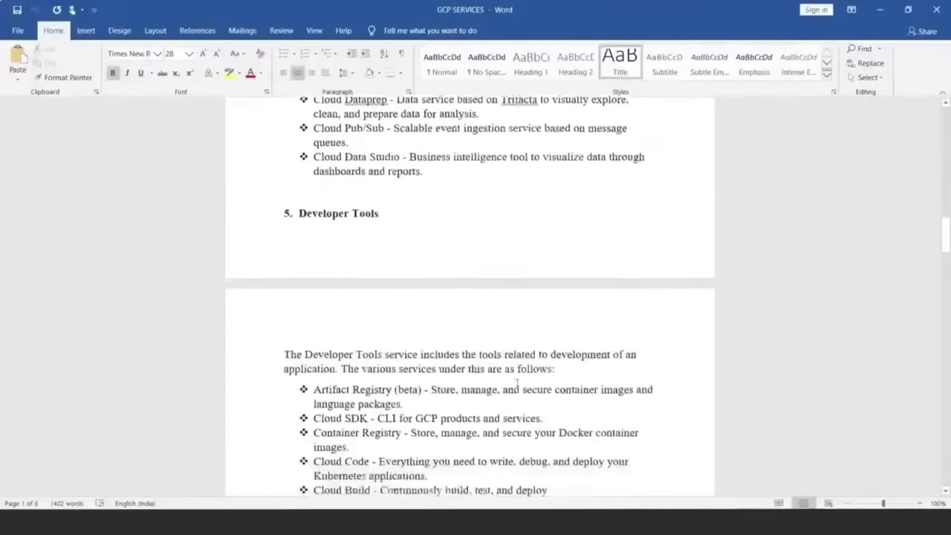
scroll(517, 384, "down", 15)
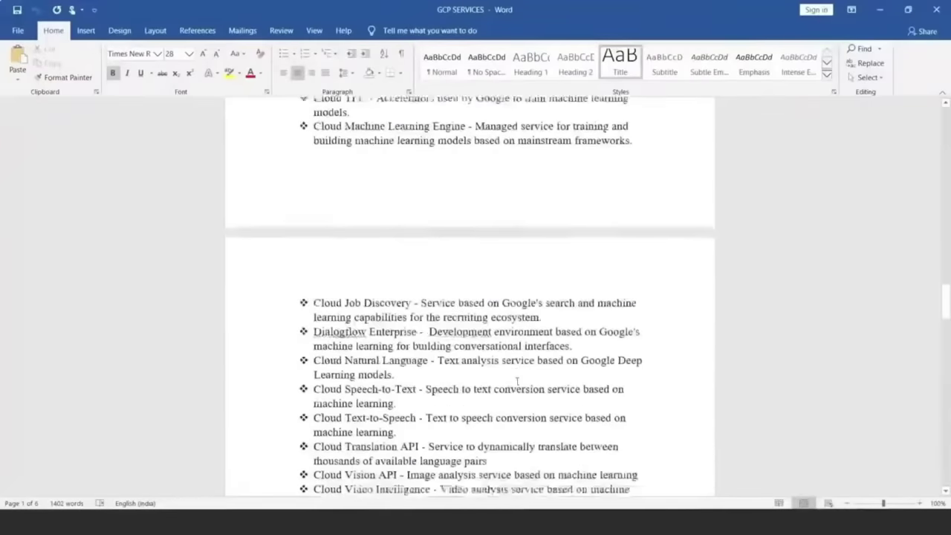
scroll(516, 381, "down", 10)
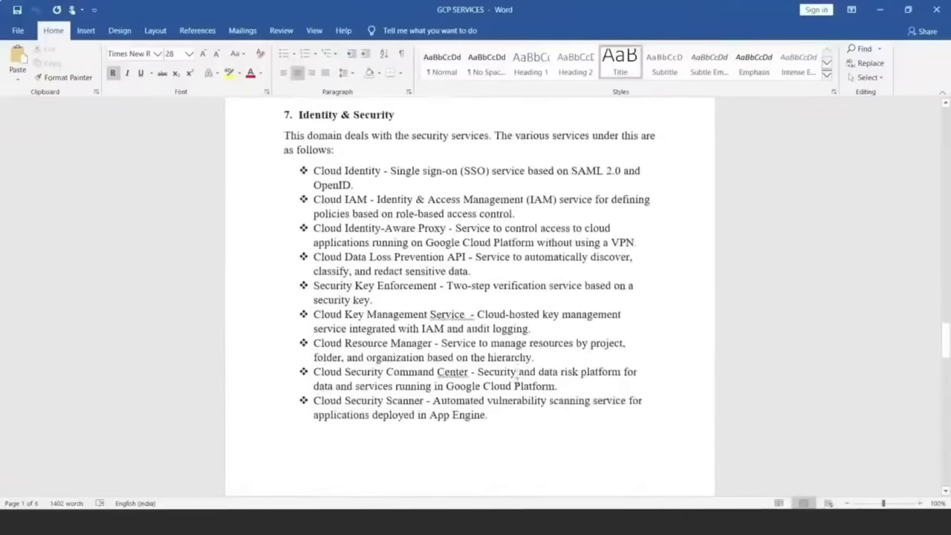
scroll(517, 381, "down", 15)
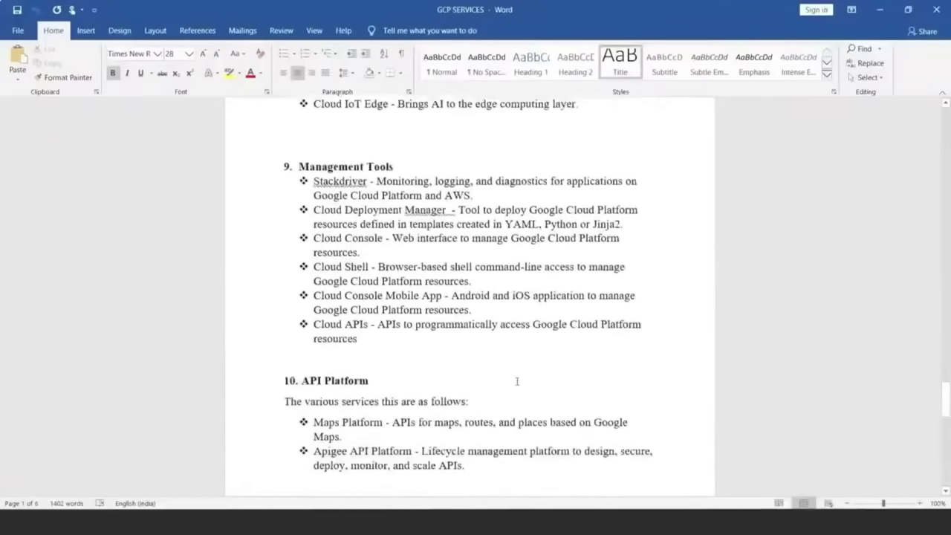
scroll(517, 381, "down", 10)
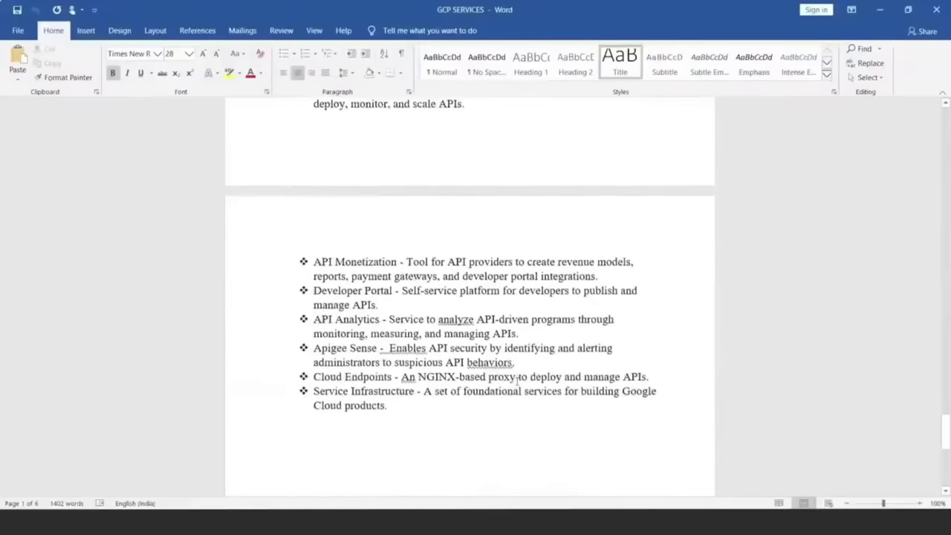
scroll(517, 381, "down", 1)
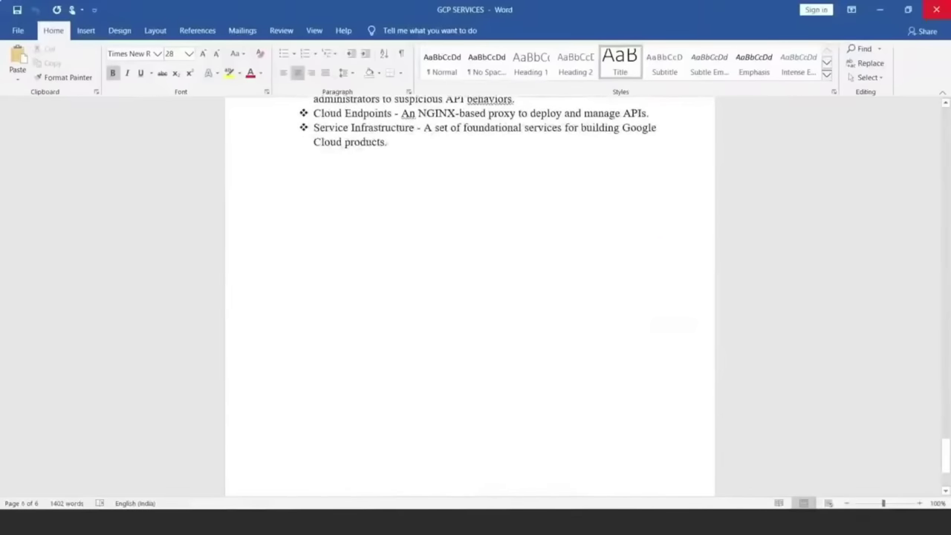
left_click(934, 10)
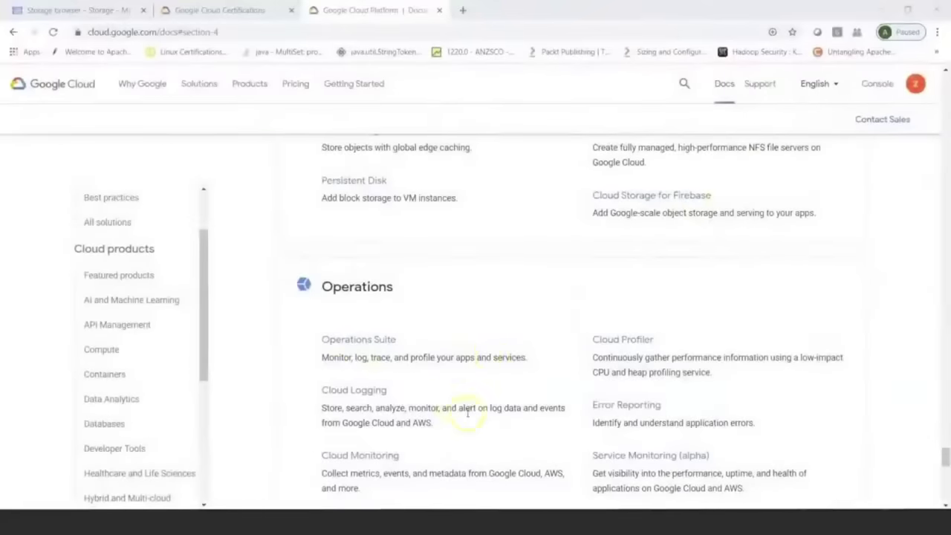
Return to the Storage browser and browse the products list, confirming no buckets remain.
left_click(81, 10)
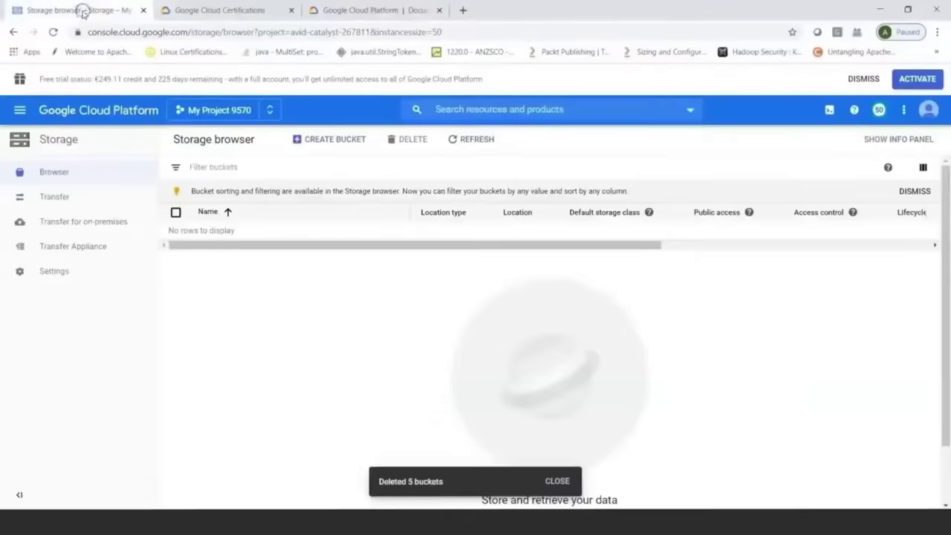
left_click(19, 109)
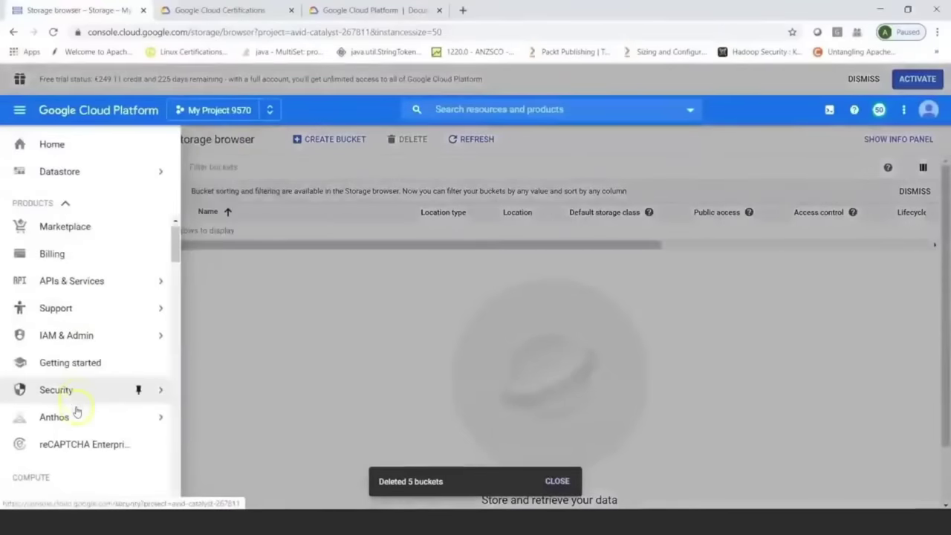
scroll(76, 409, "down", 3)
scroll(77, 409, "down", 1)
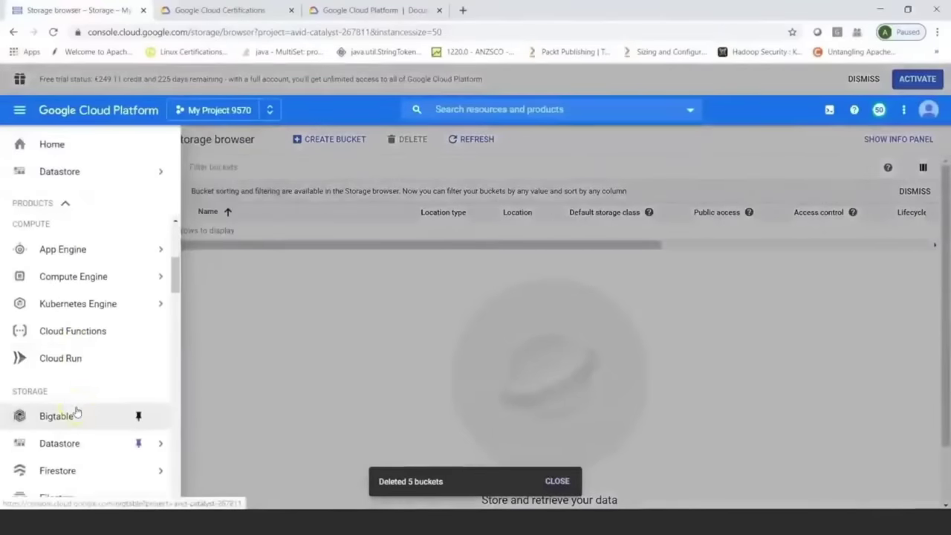
mouse_move(93, 478)
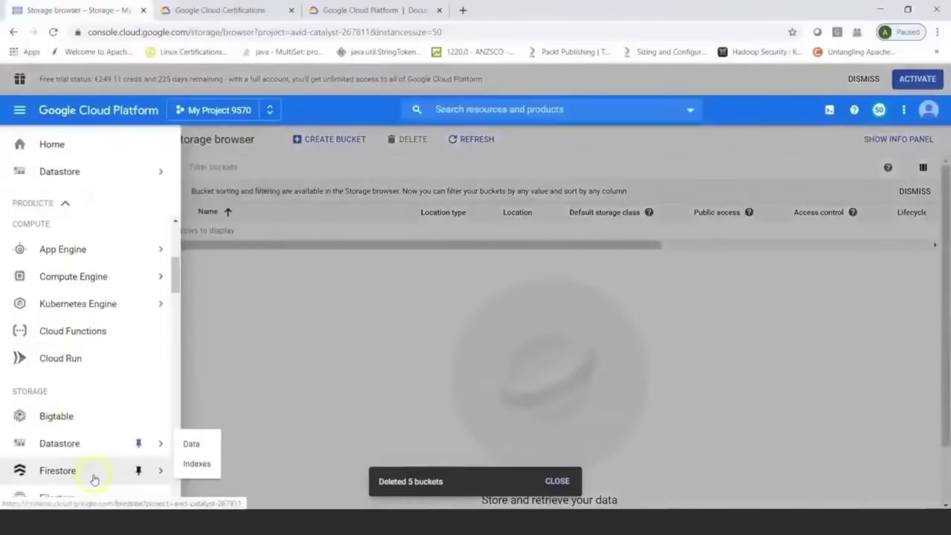
scroll(94, 479, "down", 2)
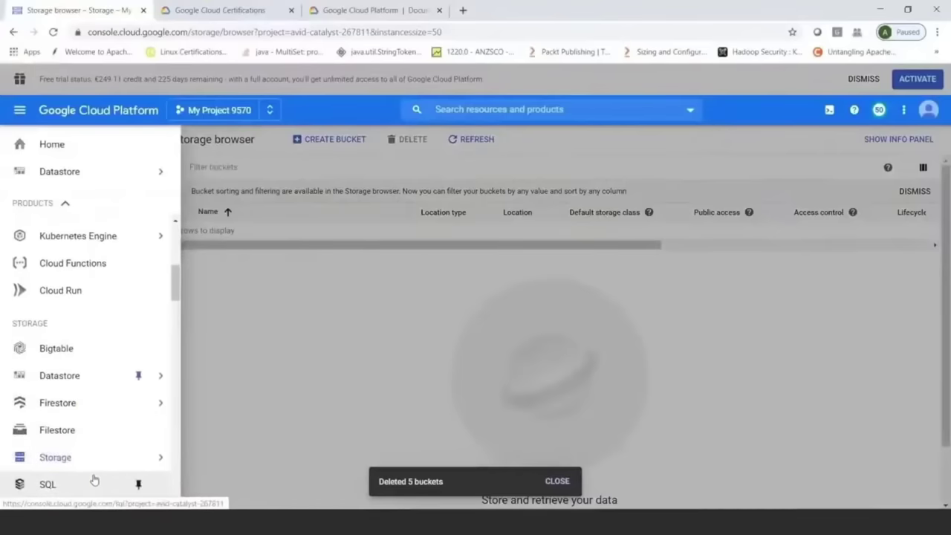
scroll(94, 479, "down", 3)
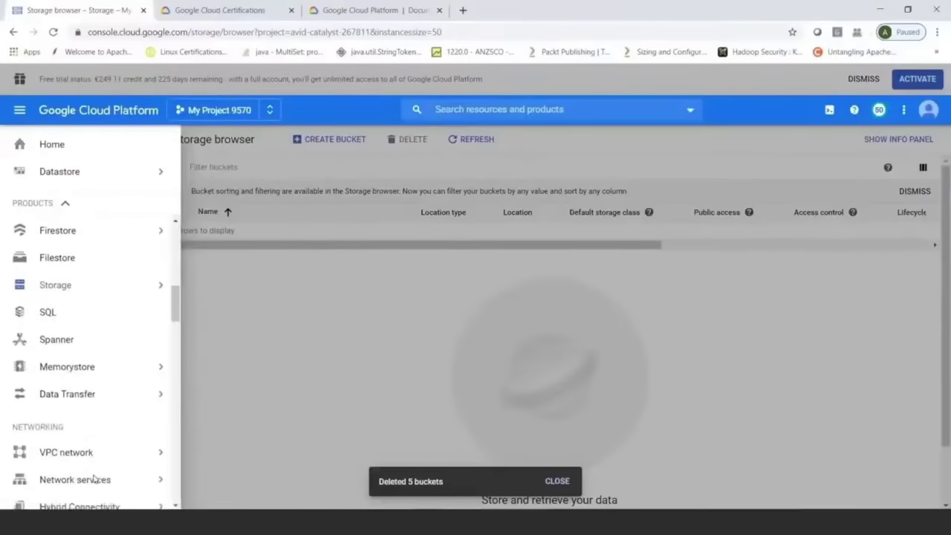
scroll(94, 479, "down", 5)
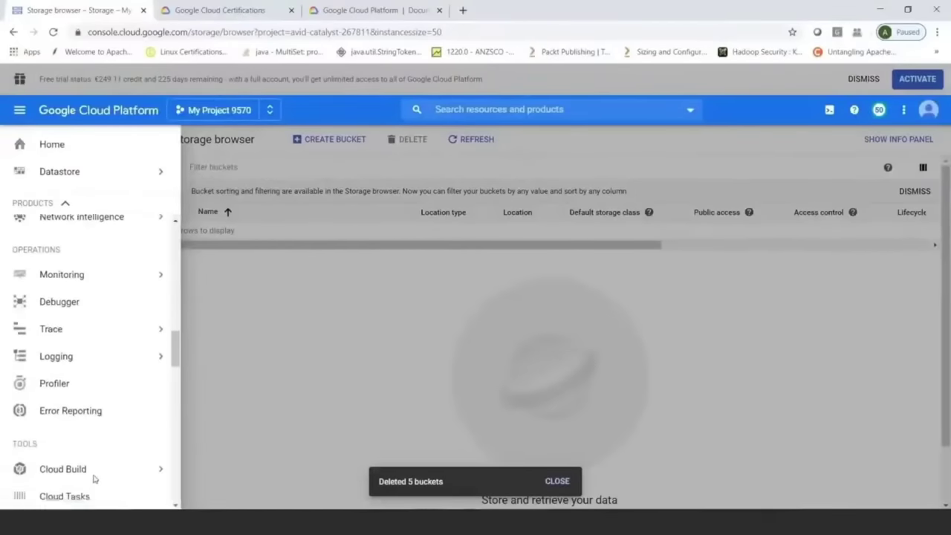
scroll(95, 479, "down", 4)
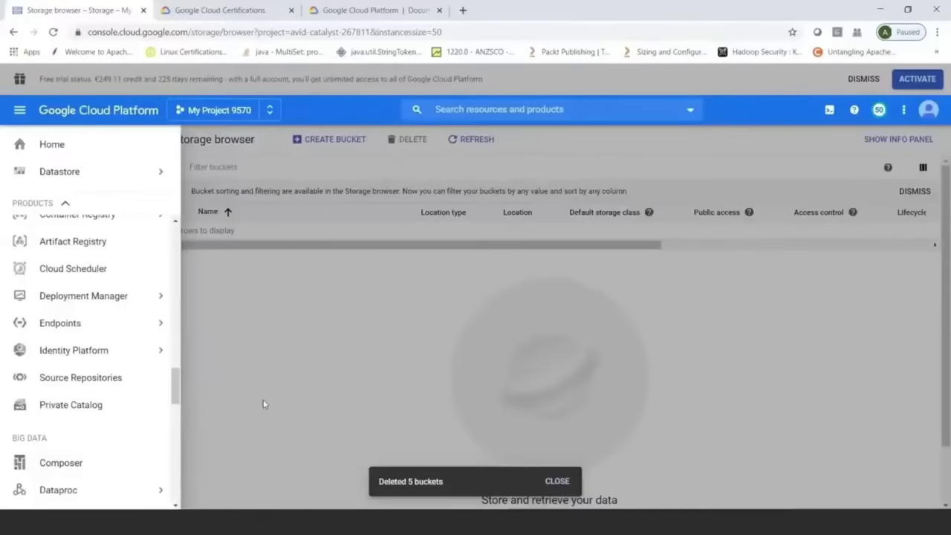
left_click(263, 401)
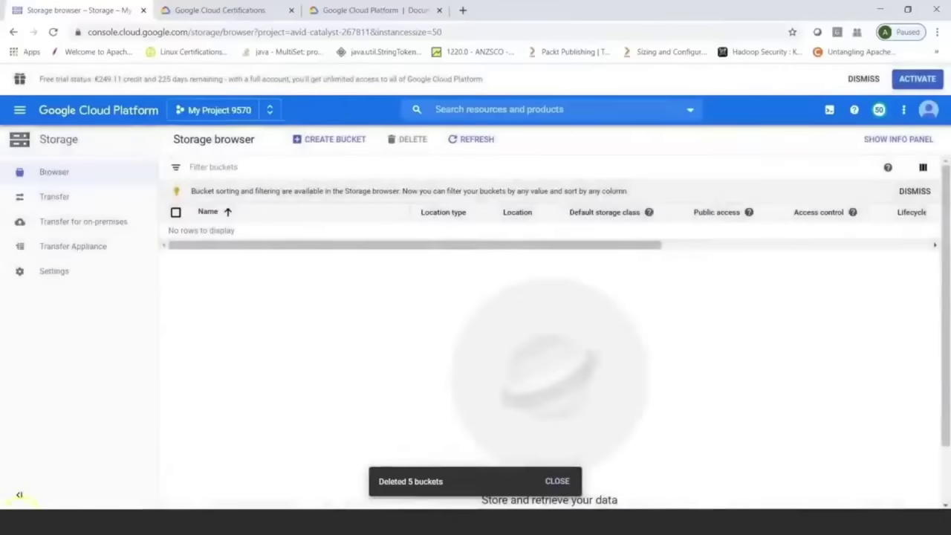
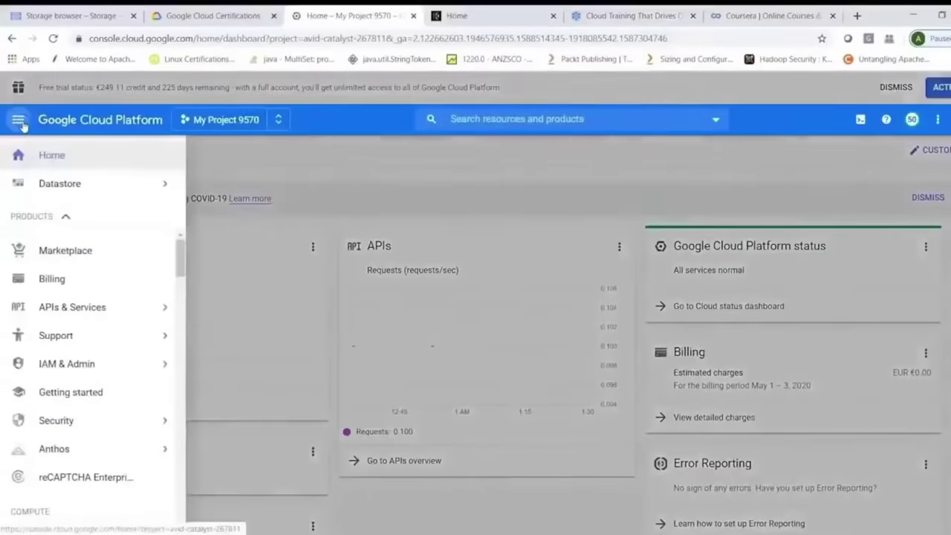
Open the Compute Engine VM instances list and start a new instance form.
mouse_move(71, 447)
scroll(70, 447, "down", 3)
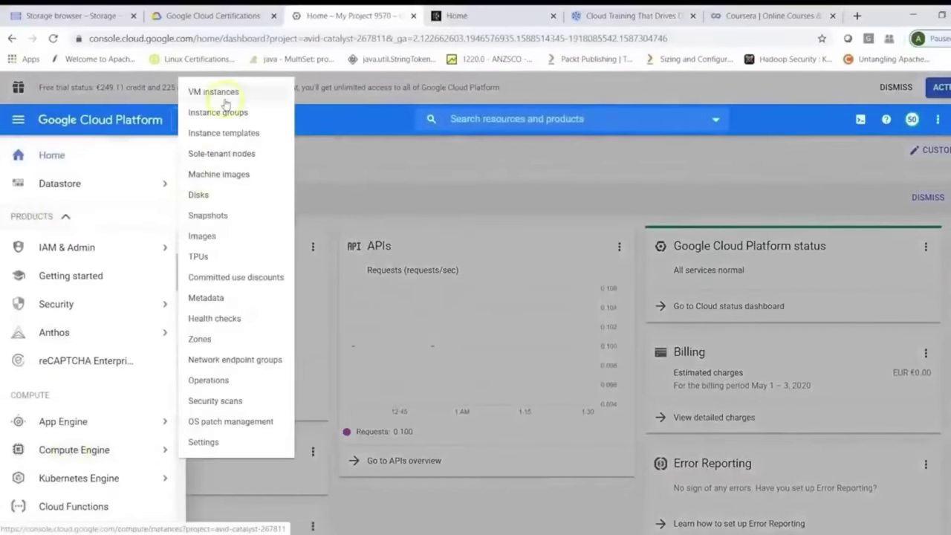
left_click(221, 93)
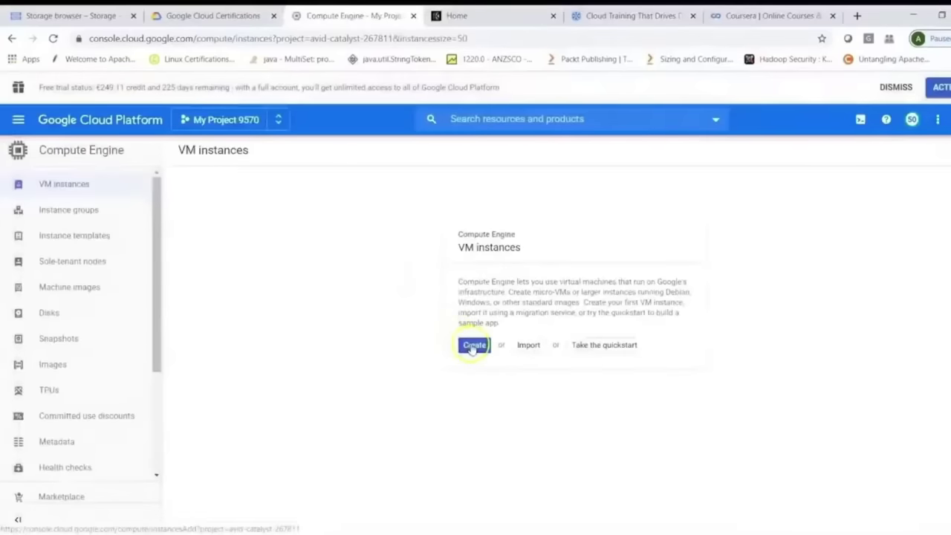
left_click(473, 346)
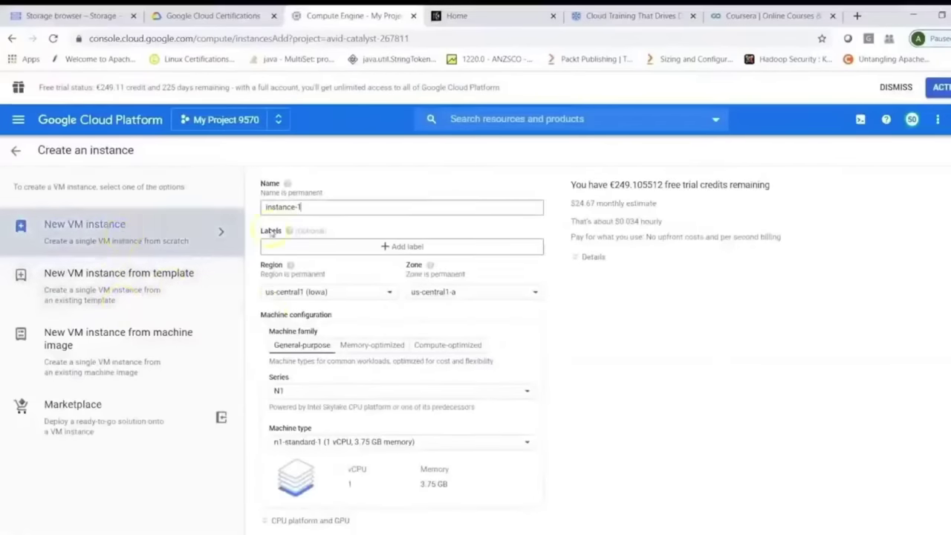
key("ctrl+a")
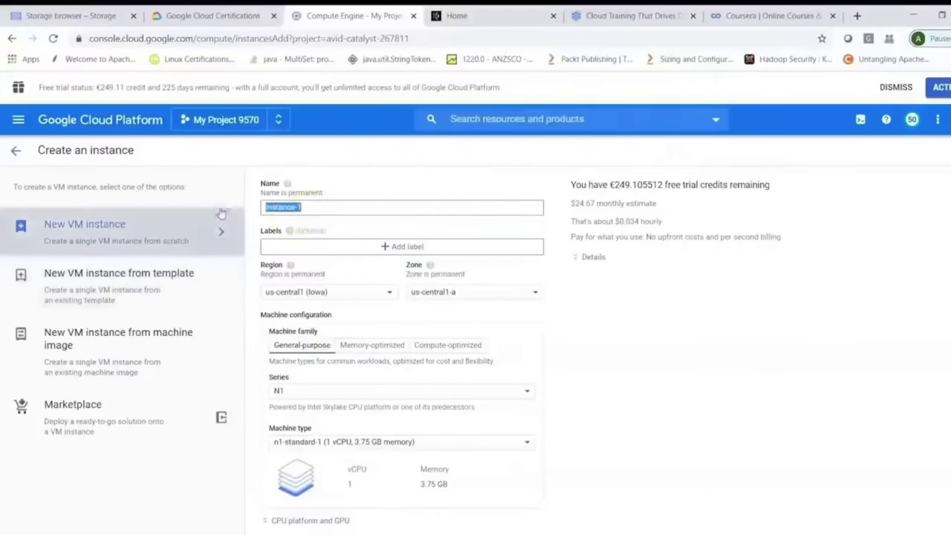
Name the instance 'newi' and place it in region europe-west3 (Frankfurt).
type("newi")
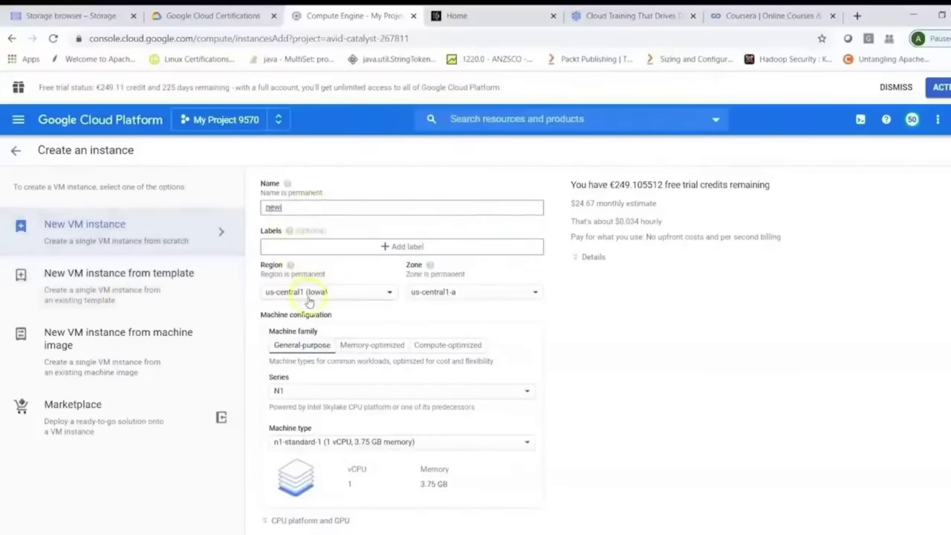
left_click(310, 297)
scroll(348, 405, "down", 2)
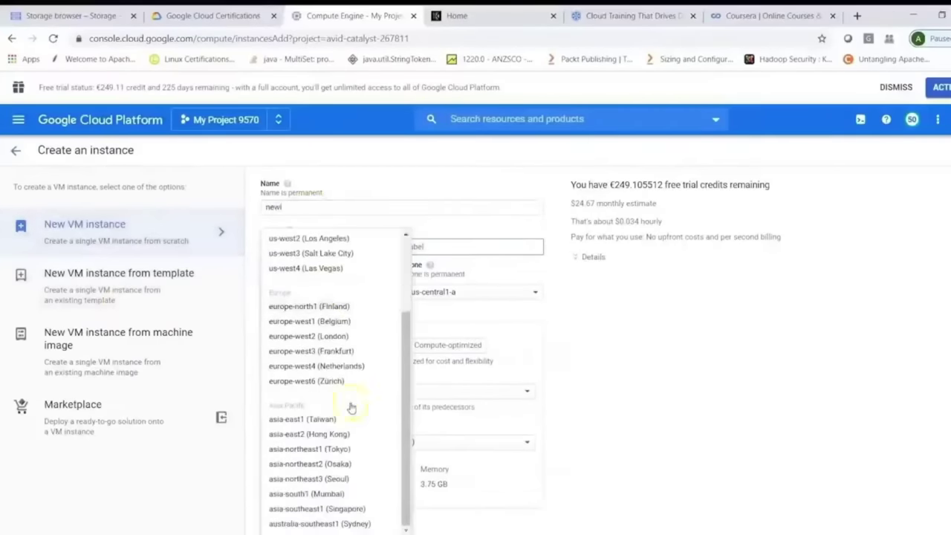
left_click(355, 352)
scroll(650, 368, "down", 2)
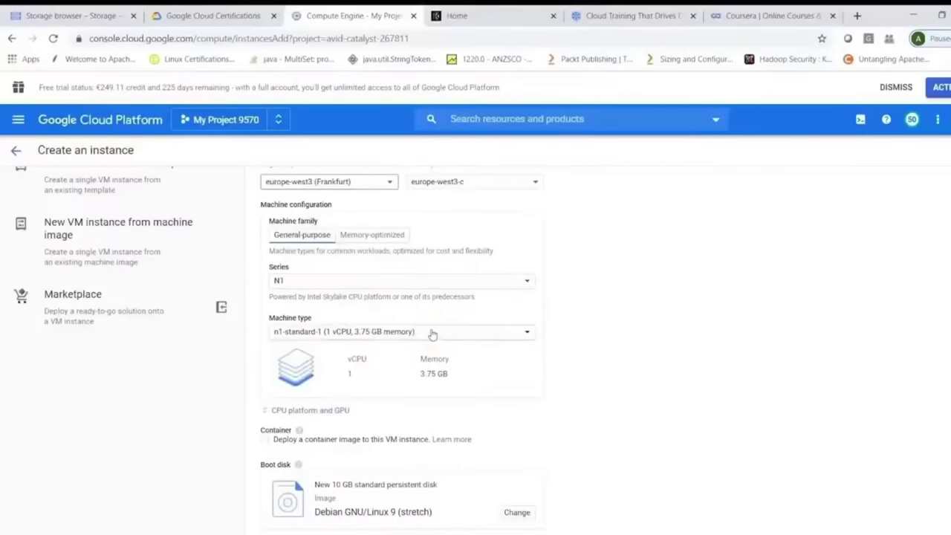
Keep the n1-standard-1 machine type and bring up the boot disk image choices.
left_click(432, 334)
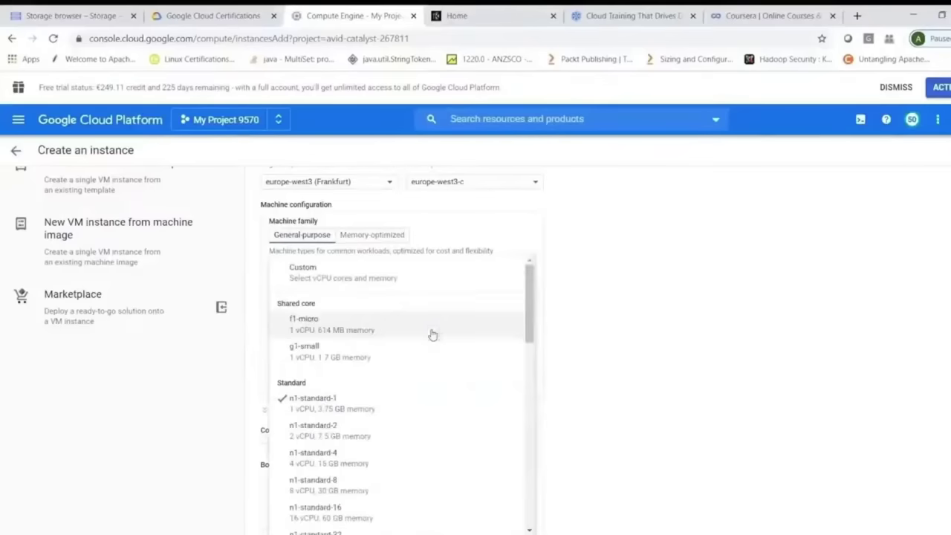
left_click(660, 354)
scroll(373, 339, "down", 3)
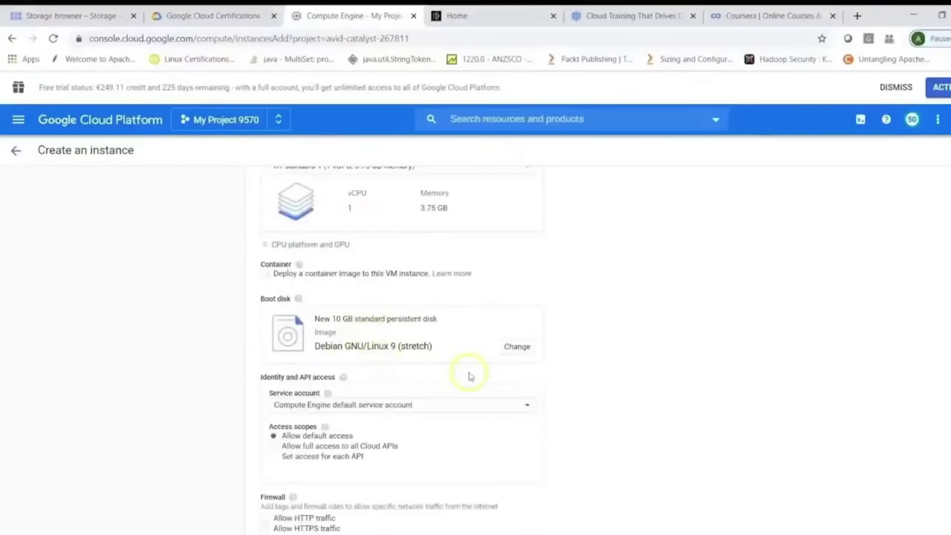
left_click(518, 346)
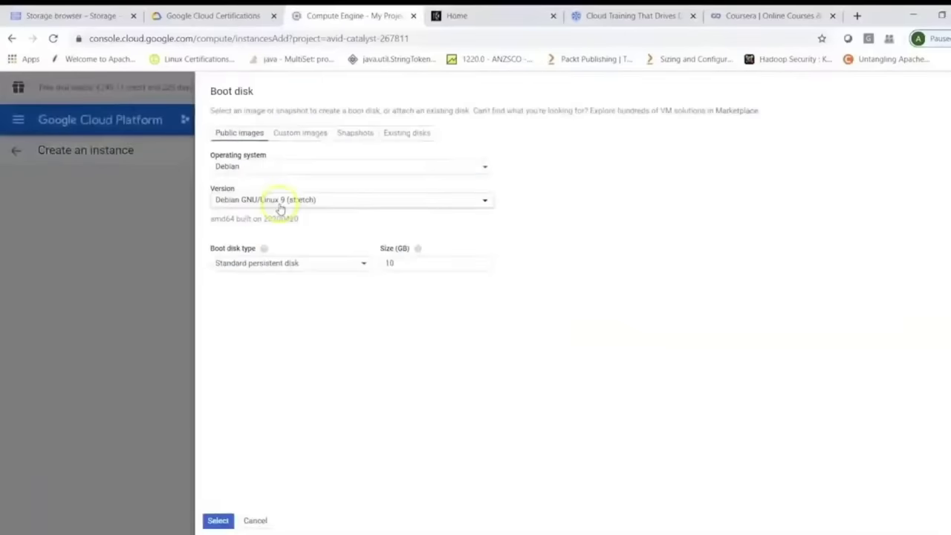
Choose an Ubuntu 16.04 LTS boot image with a 20 GB disk size.
left_click(257, 165)
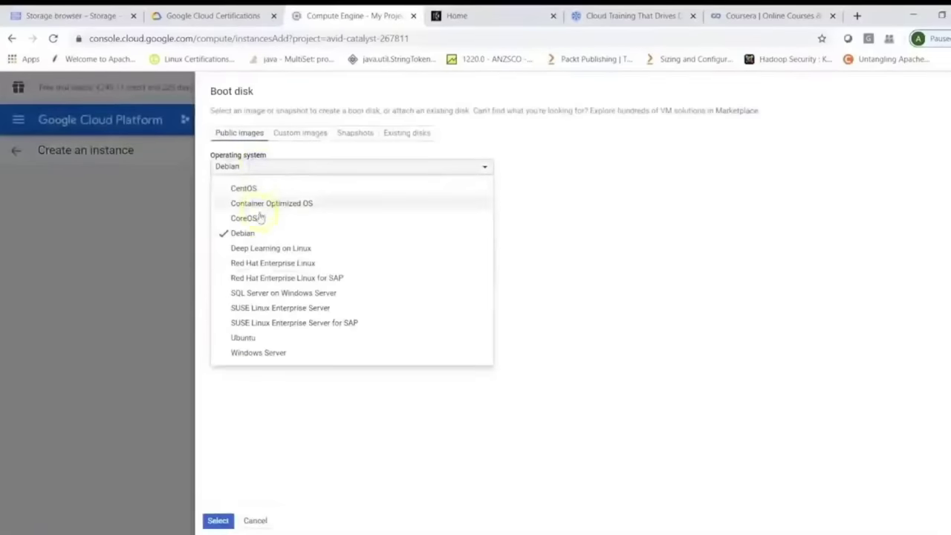
left_click(257, 338)
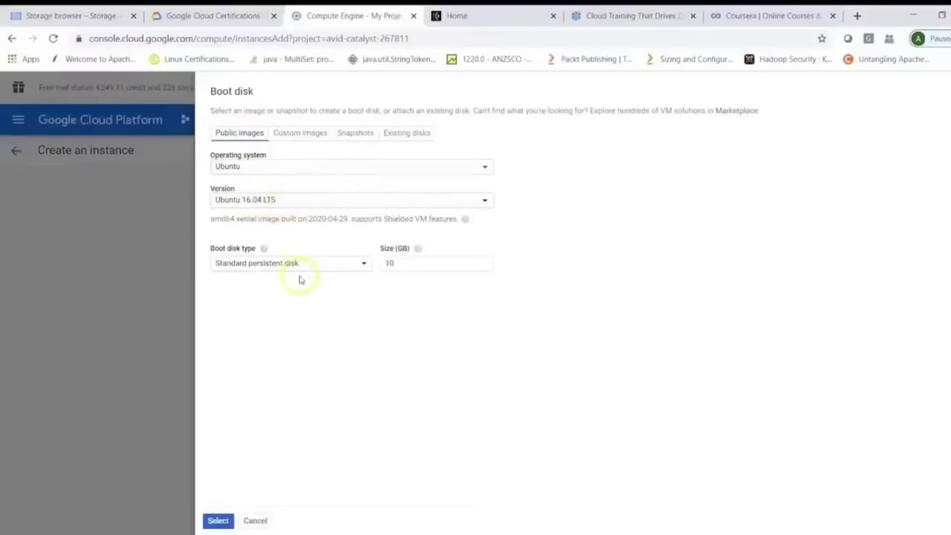
double_click(409, 267)
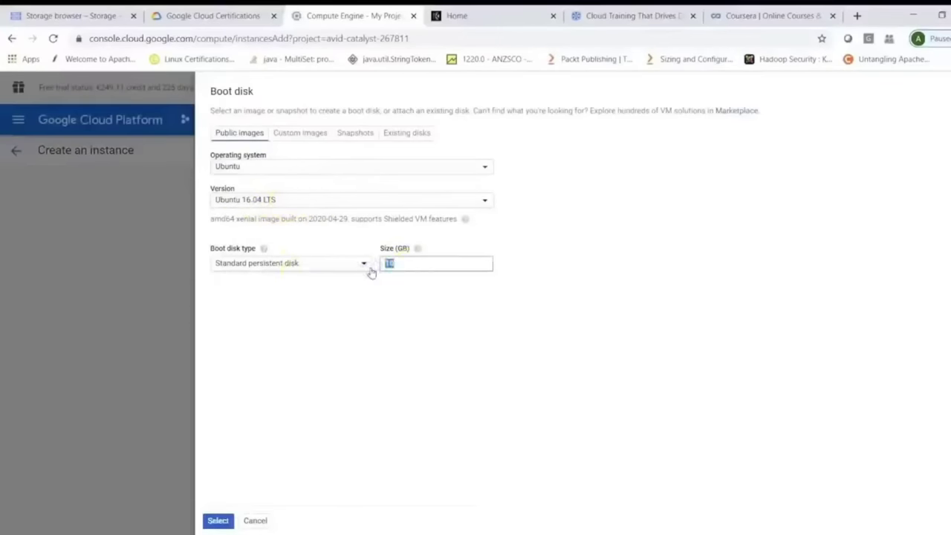
type("20")
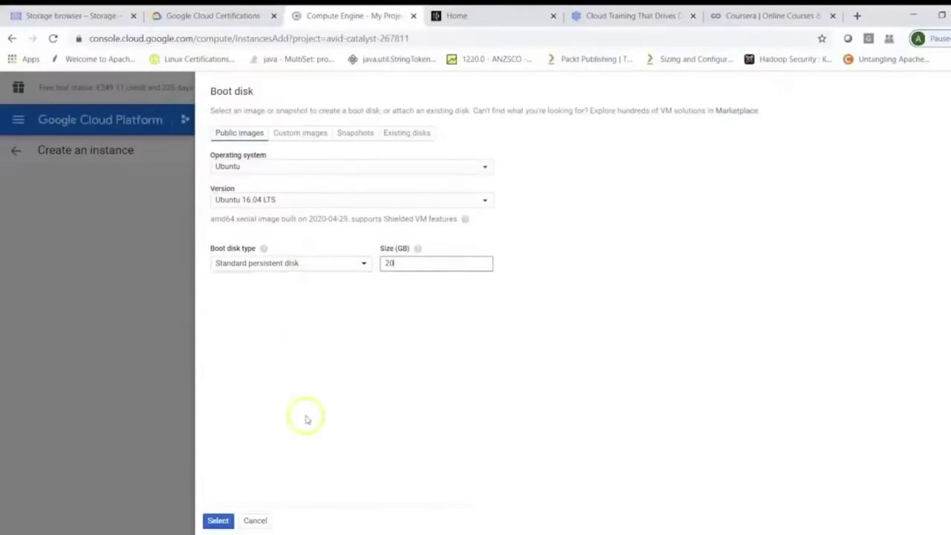
left_click(217, 521)
scroll(470, 424, "down", 2)
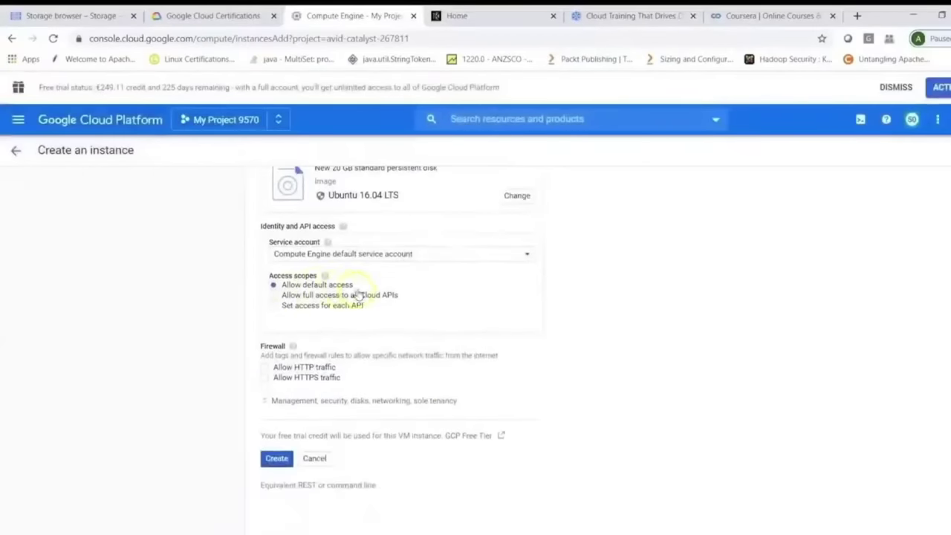
Allow HTTP and HTTPS traffic, then reveal the Security section's SSH key settings.
left_click(265, 367)
left_click(264, 378)
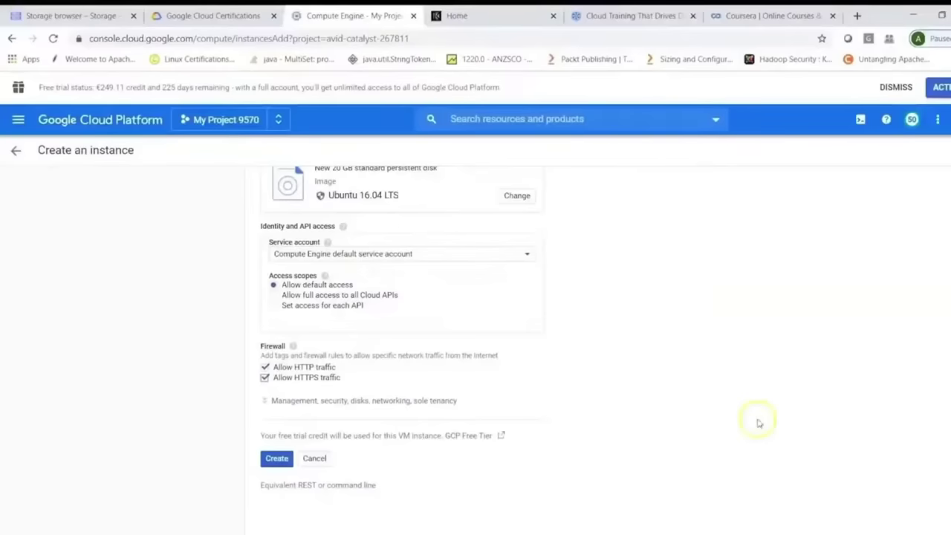
left_click(304, 405)
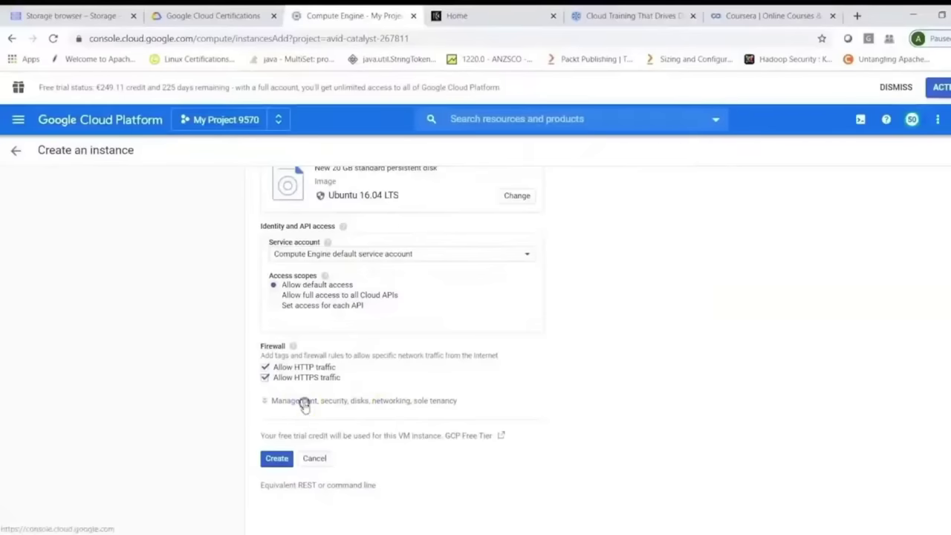
scroll(722, 427, "down", 1)
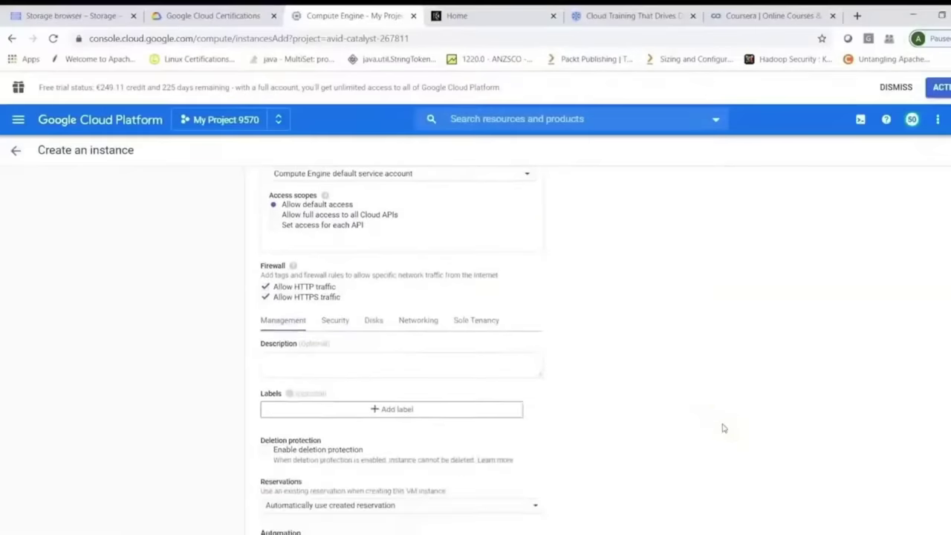
left_click(329, 320)
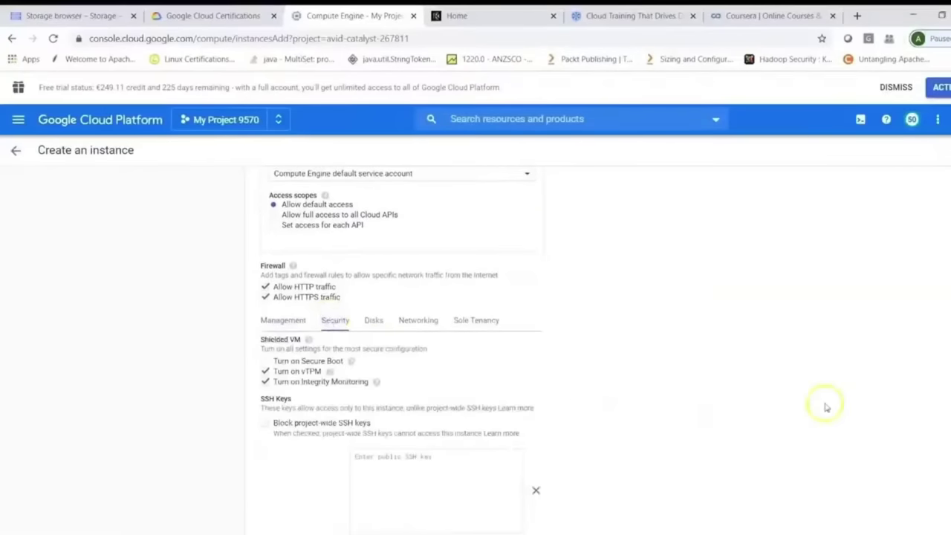
scroll(825, 406, "down", 3)
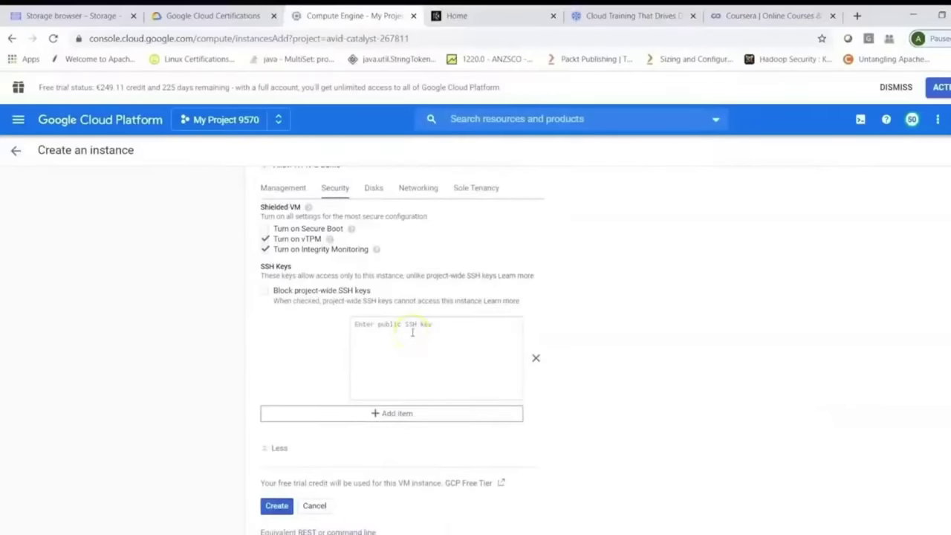
Minimize Chrome, move hdunewk.ppk and hdunewk.pem to the top-right, and launch PuTTYgen.
left_click(911, 15)
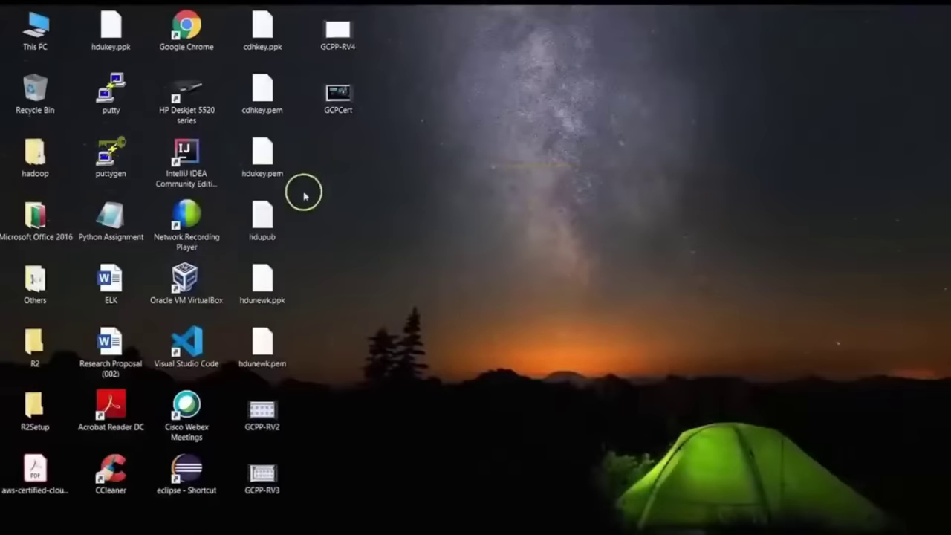
left_click_drag(272, 289, 826, 80)
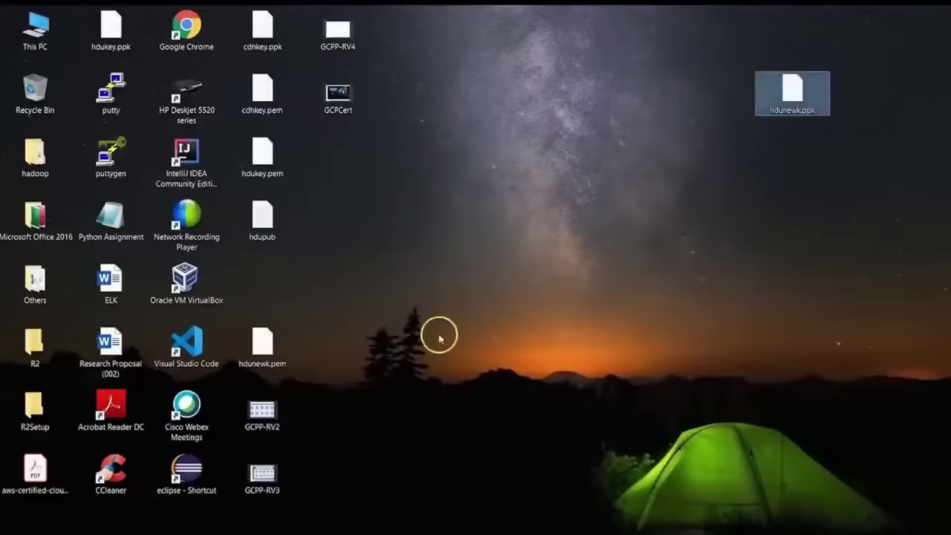
left_click_drag(269, 345, 793, 160)
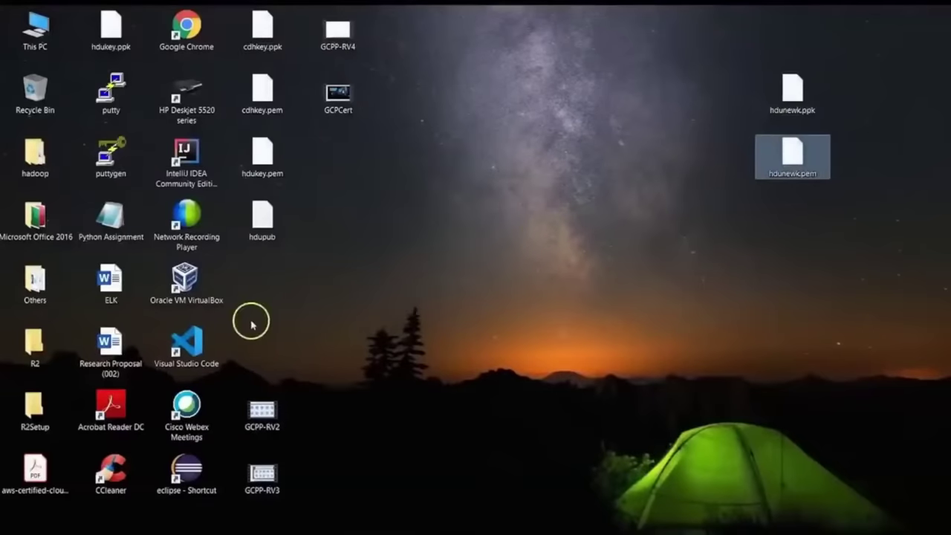
double_click(112, 156)
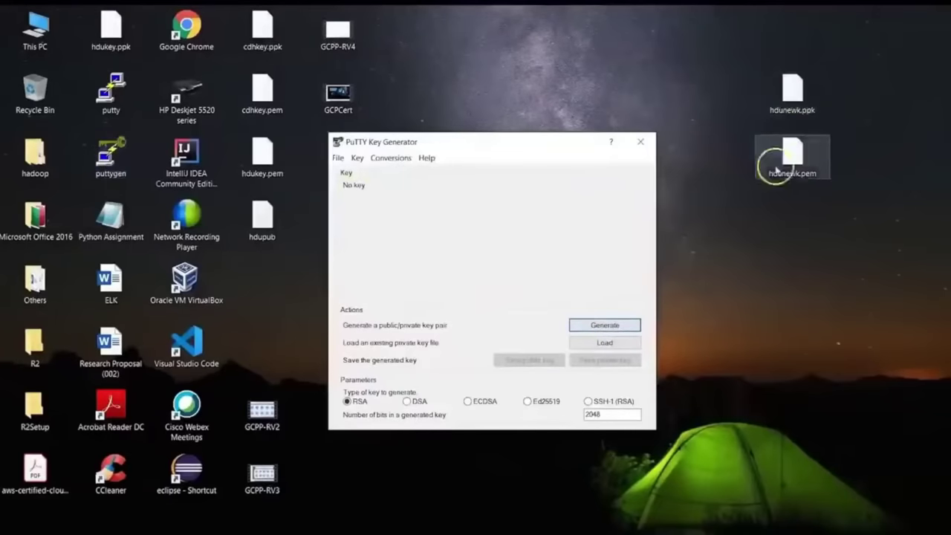
Load hdukey.ppk into PuTTY Key Generator and unlock it with its passphrase.
left_click(610, 344)
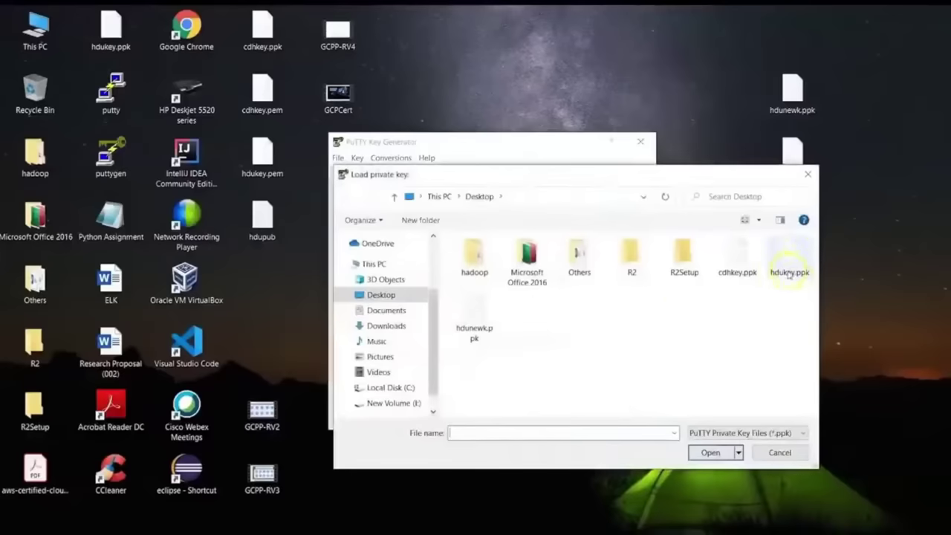
left_click(790, 268)
left_click(711, 454)
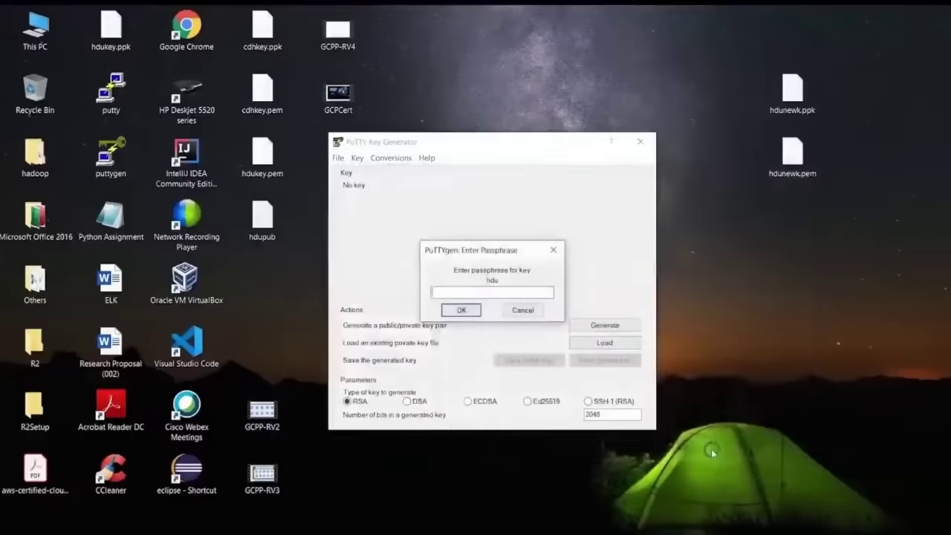
type("*******")
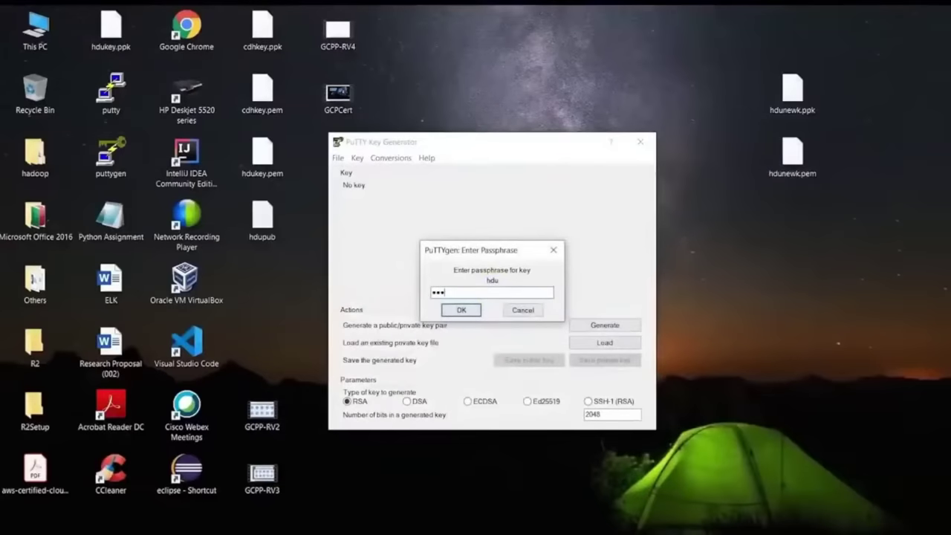
left_click(464, 310)
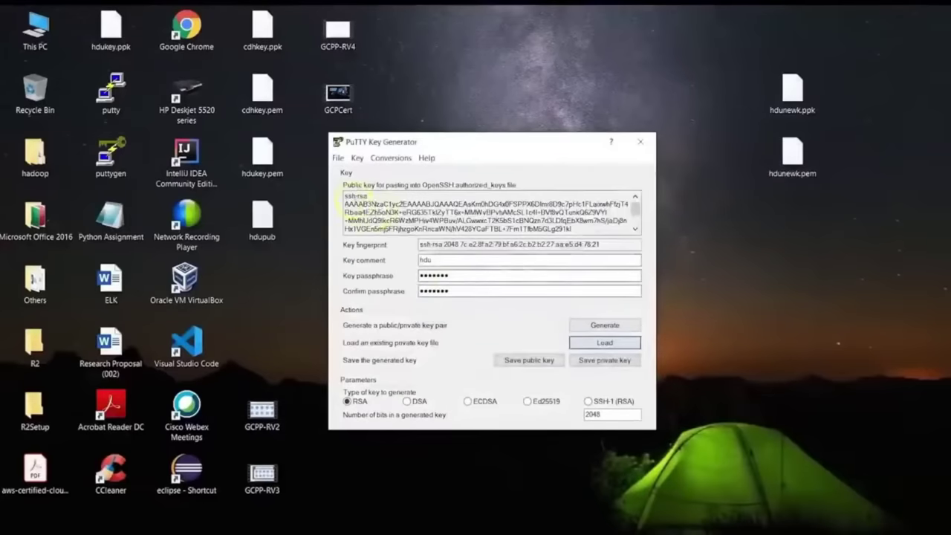
Copy the full public key text and return to the empty SSH key box.
left_click_drag(348, 195, 513, 253)
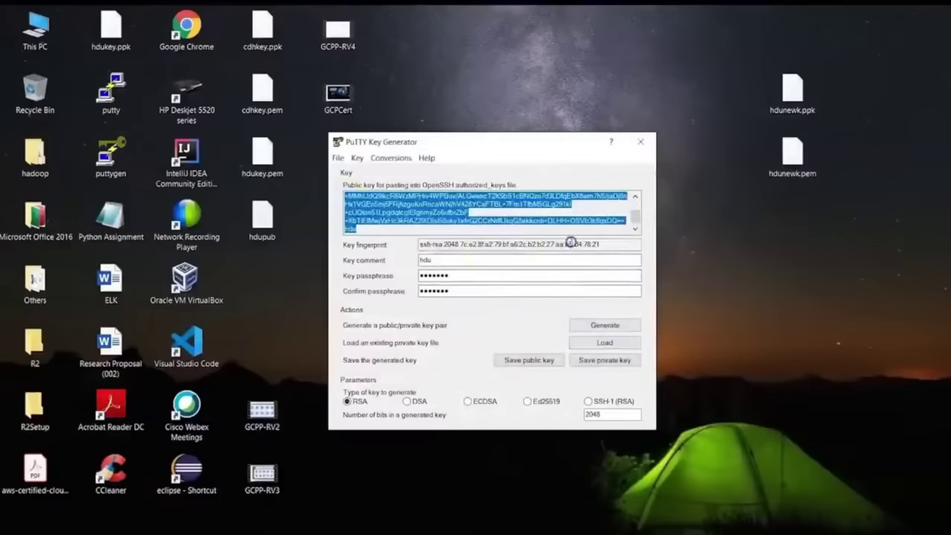
key("alt+Tab")
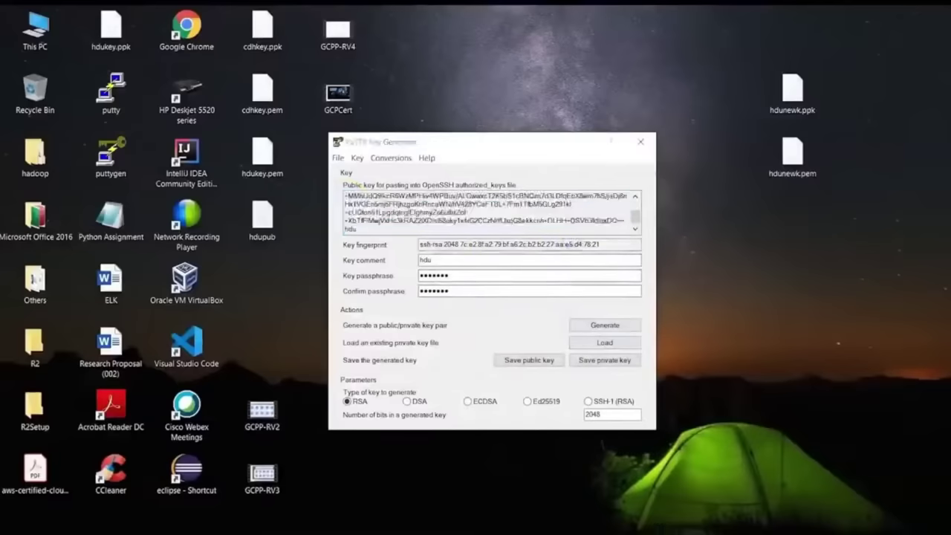
left_click(421, 352)
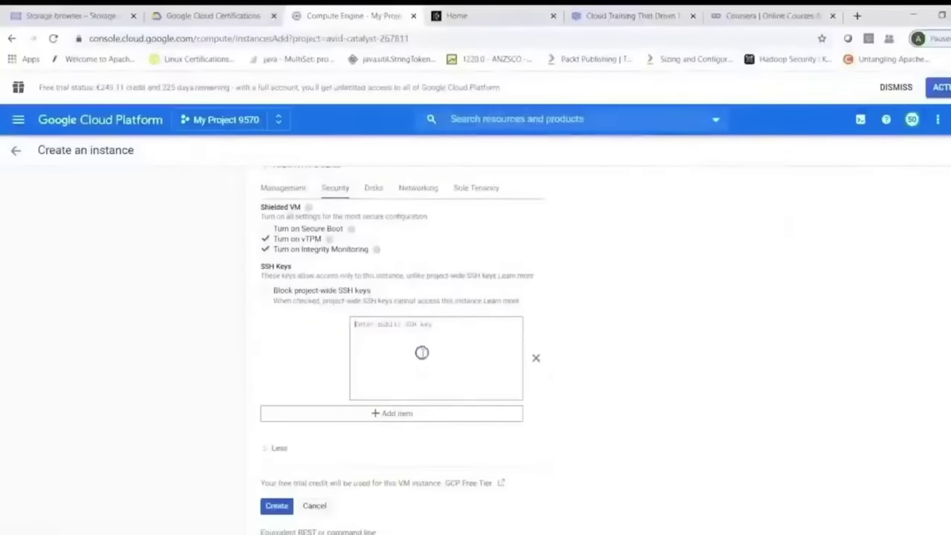
Paste the public key into SSH keys, create the newi instance, and close PuTTYgen.
key("ctrl+v")
left_click(281, 358)
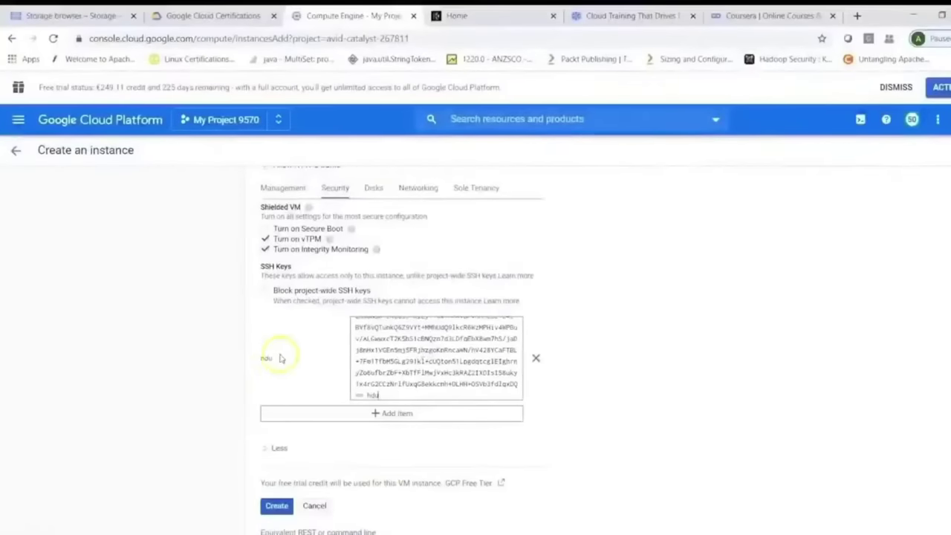
left_click(720, 430)
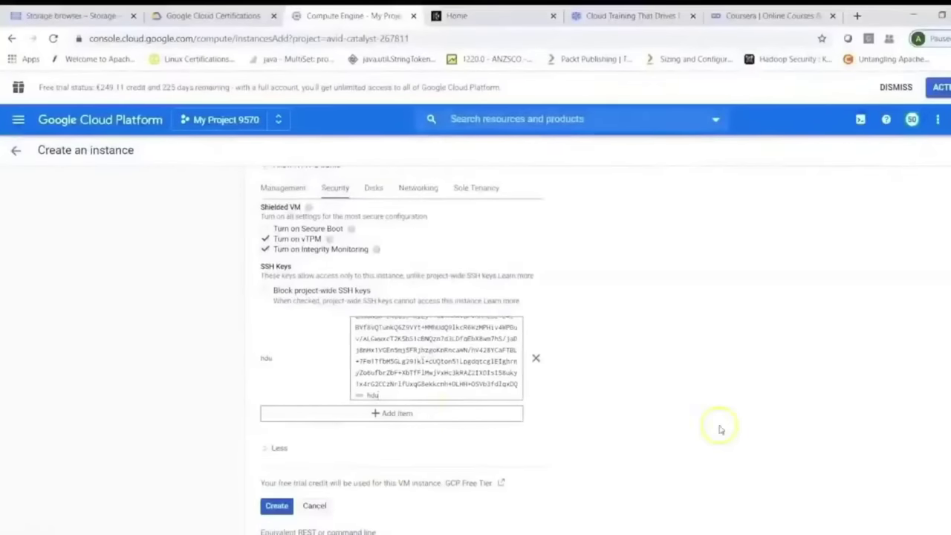
scroll(721, 425, "down", 1)
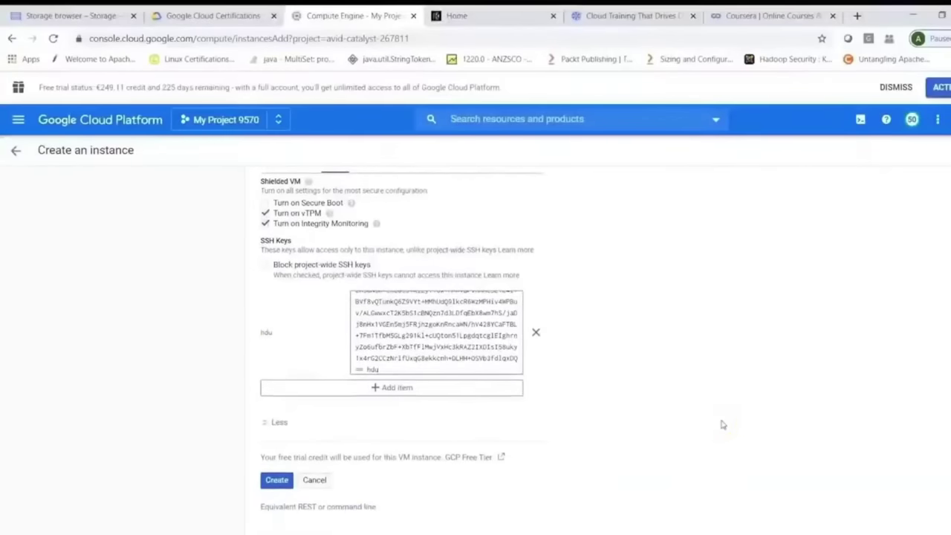
left_click(276, 481)
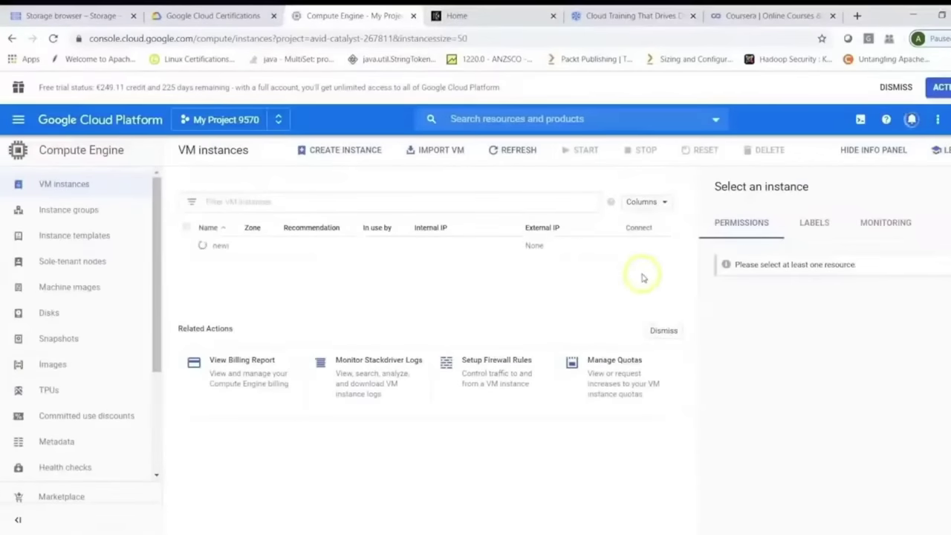
key("alt+Tab")
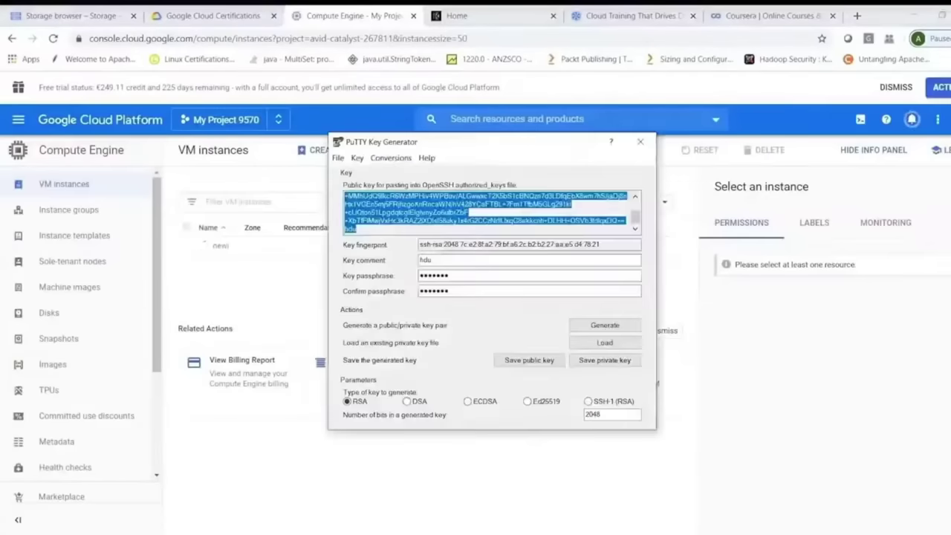
left_click(640, 141)
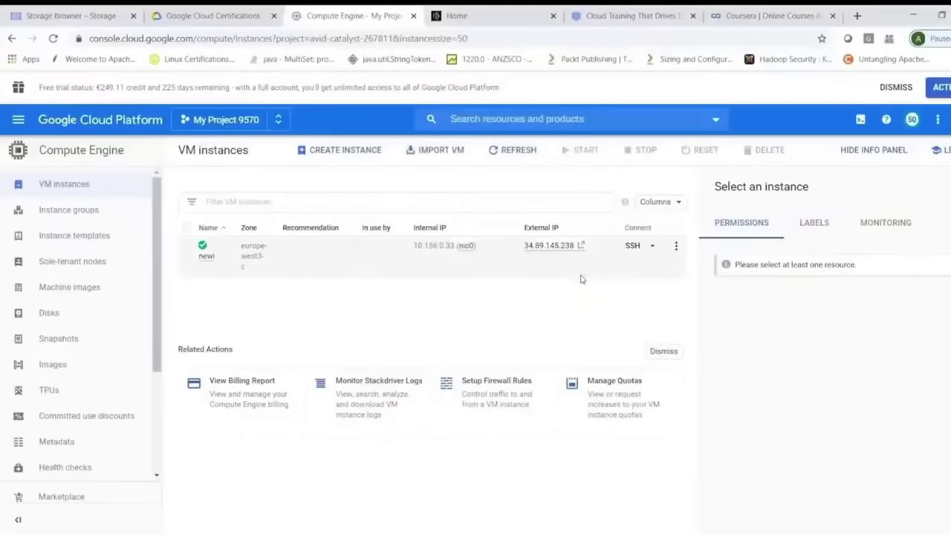
Open an SSH session to newi in a browser window, enlarged, at the shell prompt.
left_click(651, 246)
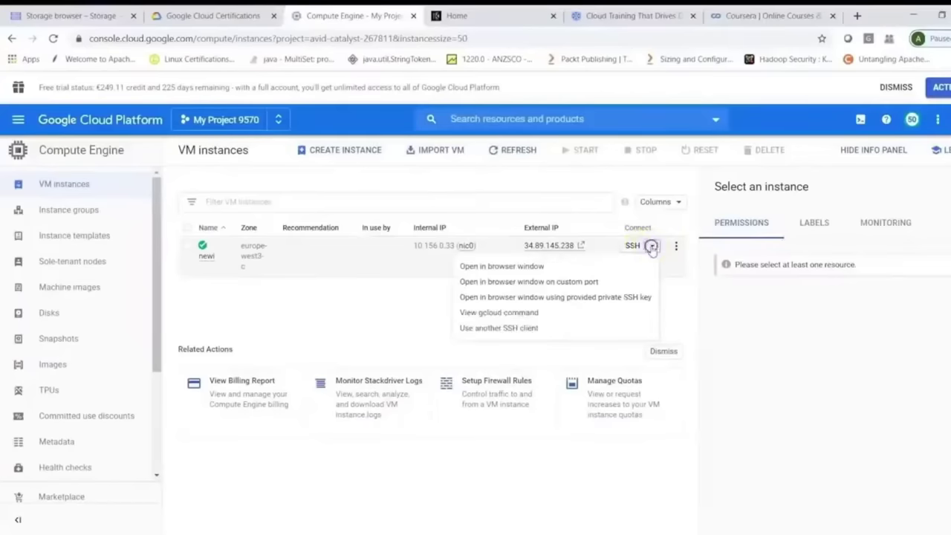
left_click(640, 267)
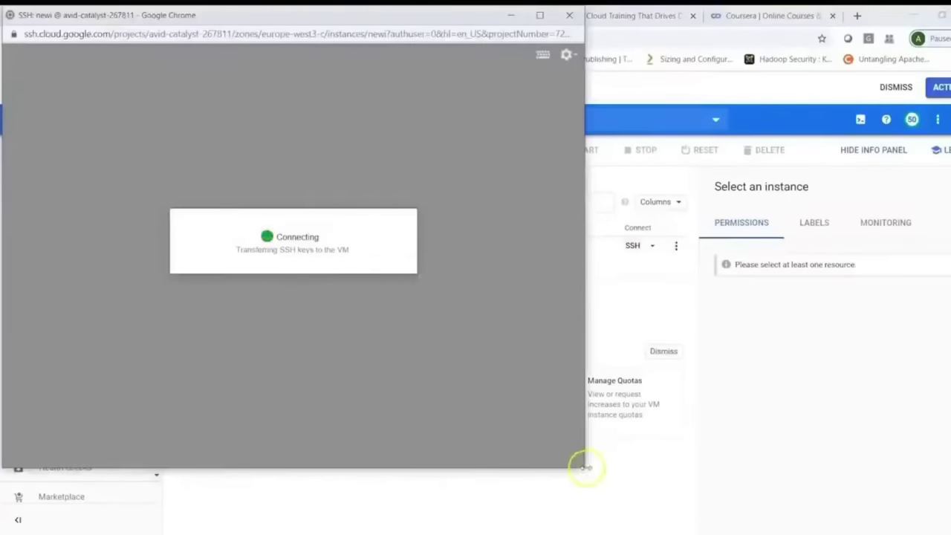
left_click_drag(584, 468, 767, 480)
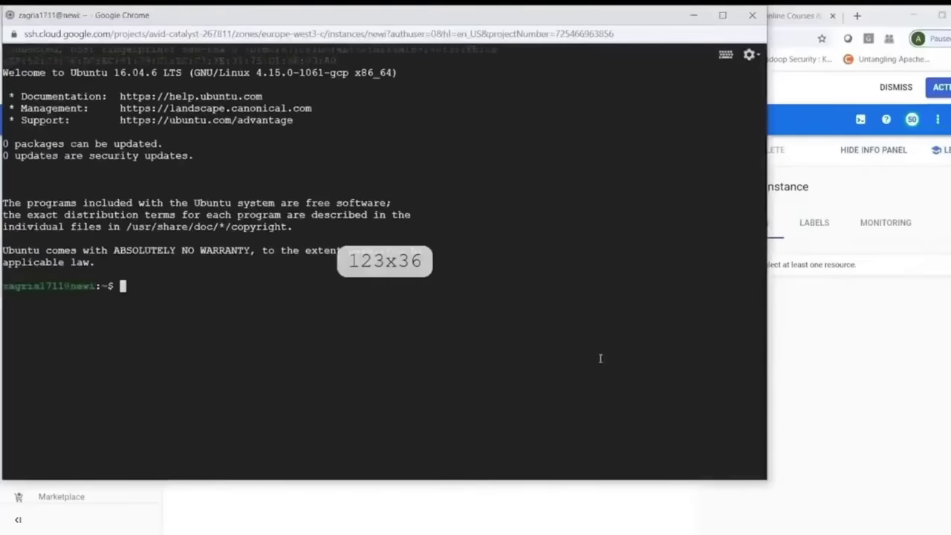
left_click(231, 301)
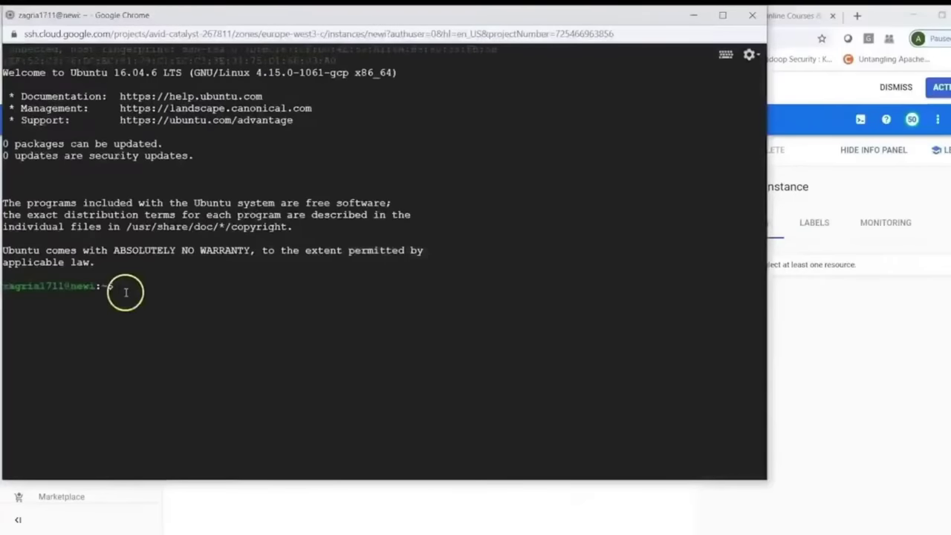
Become root with sudo su and install apache2 via apt-get, confirming with Y.
type("sudo su")
key("Return")
type("c")
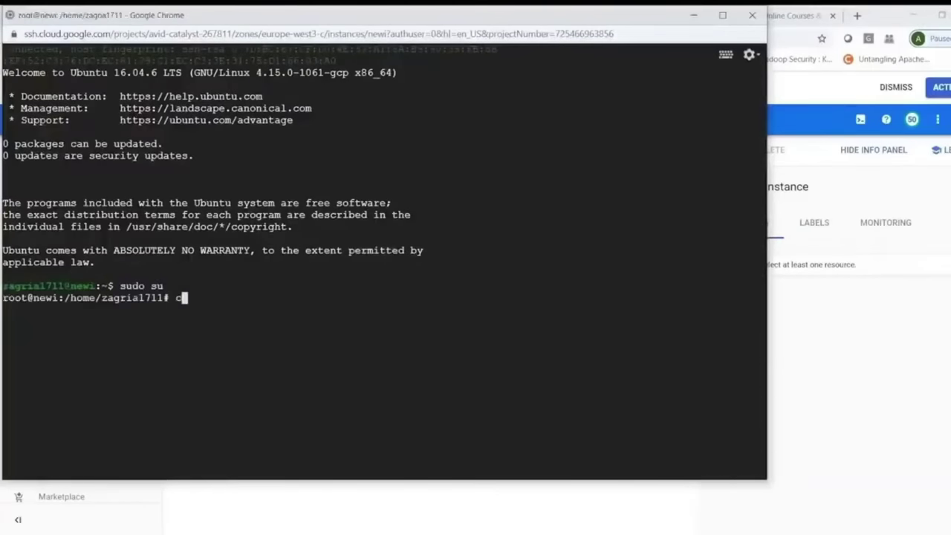
type("d")
key("Return")
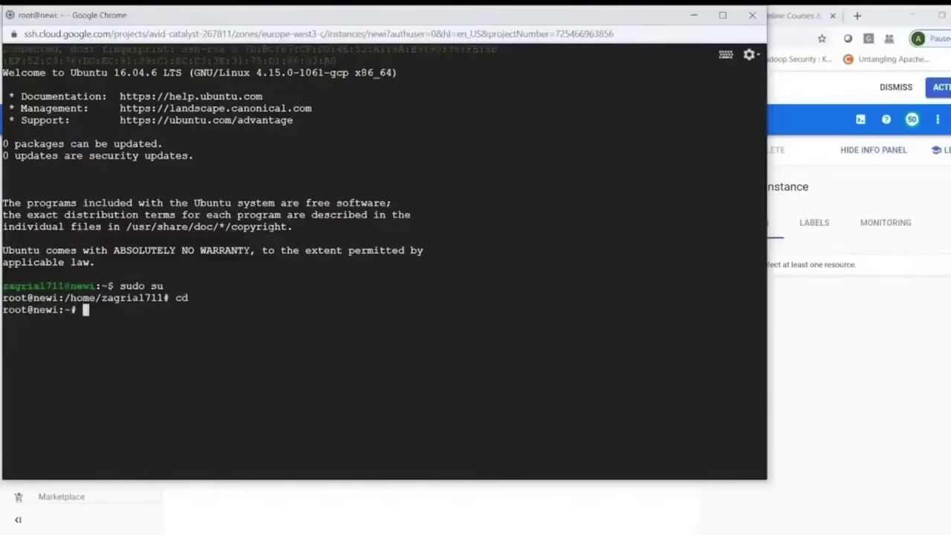
type("apt-get")
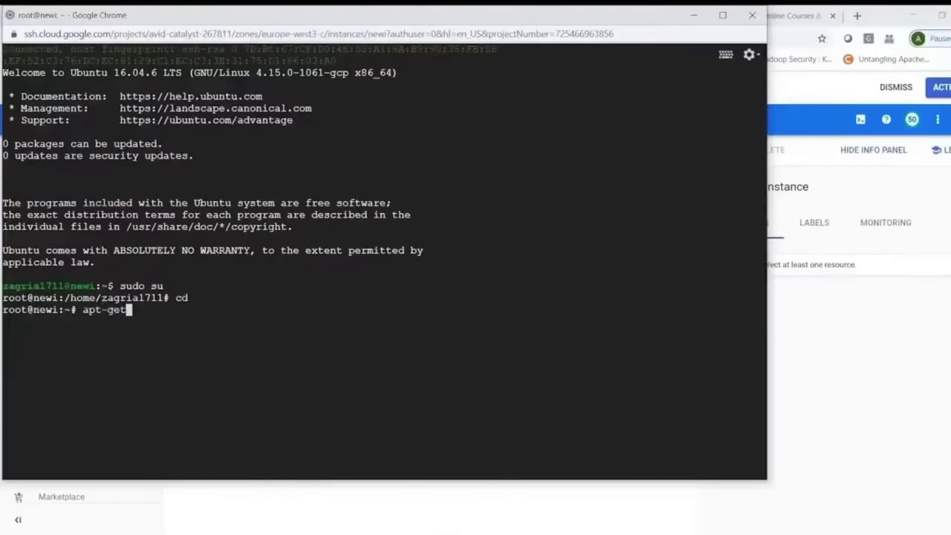
type(" install apache2")
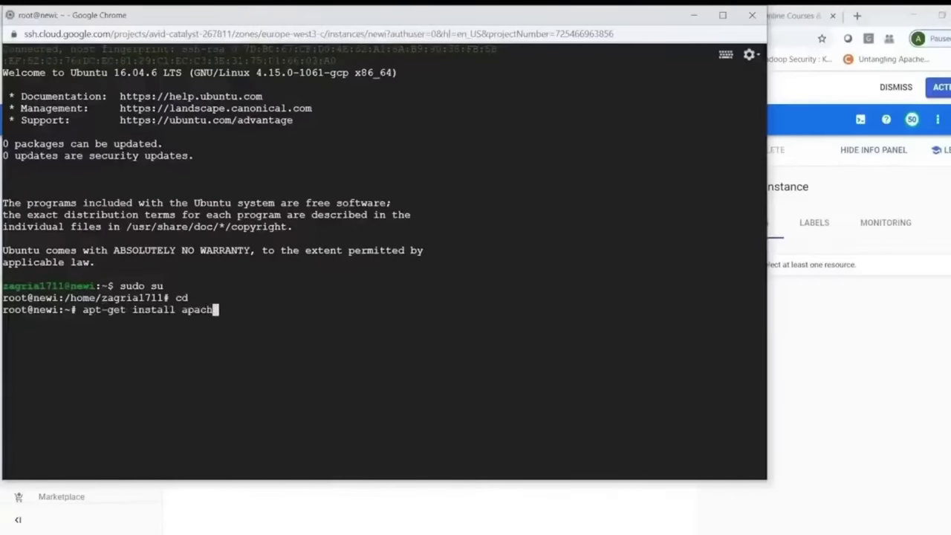
key("Return")
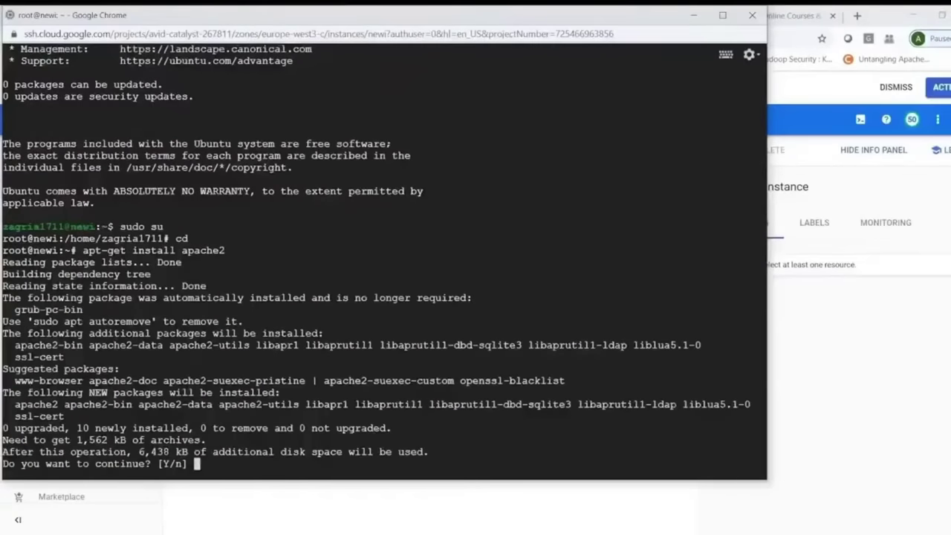
type("Y")
key("Return")
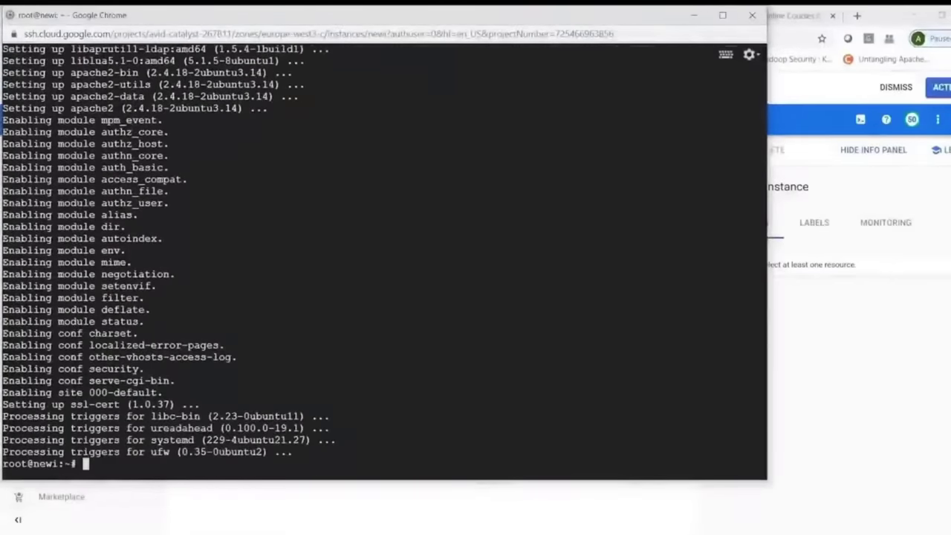
Check the web server status, trying httpd then apache2, to confirm it is running.
type("service httpd status")
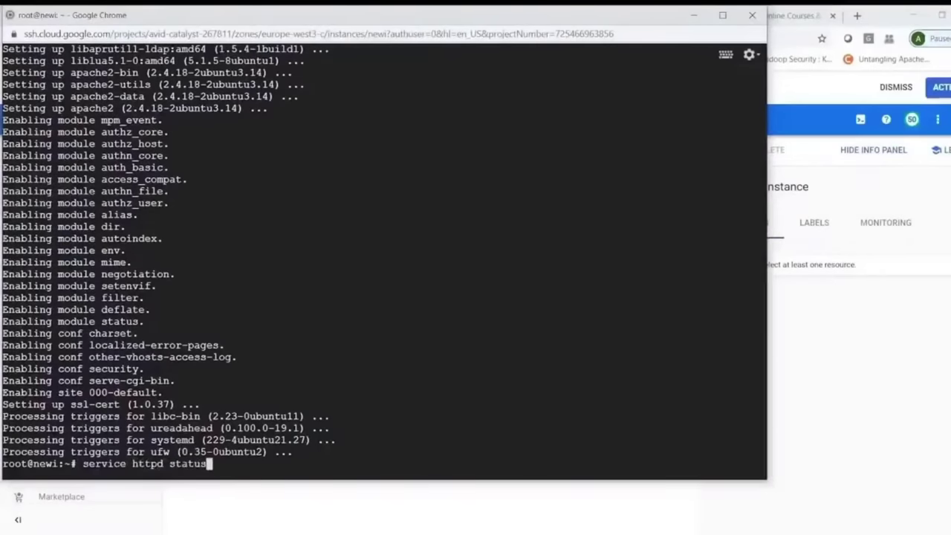
key("Return")
type("service a")
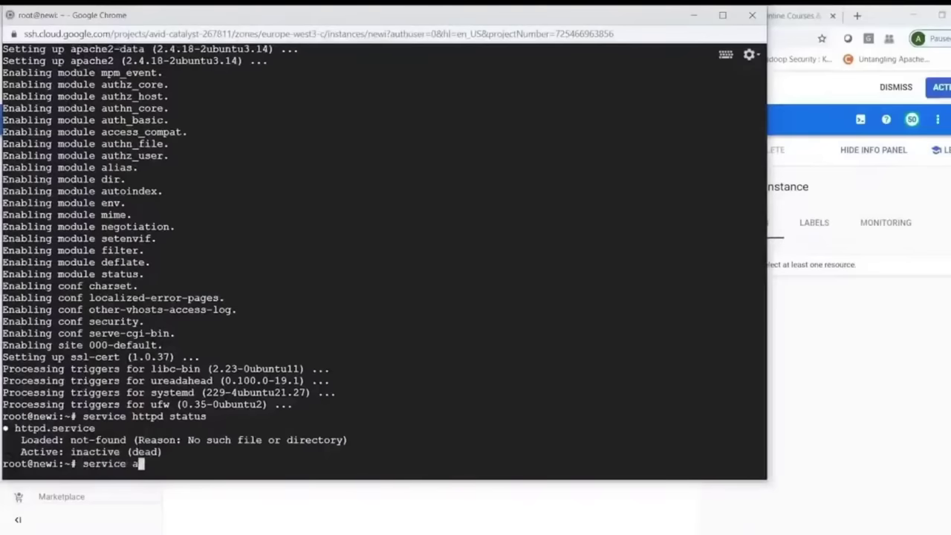
type("pache2 status")
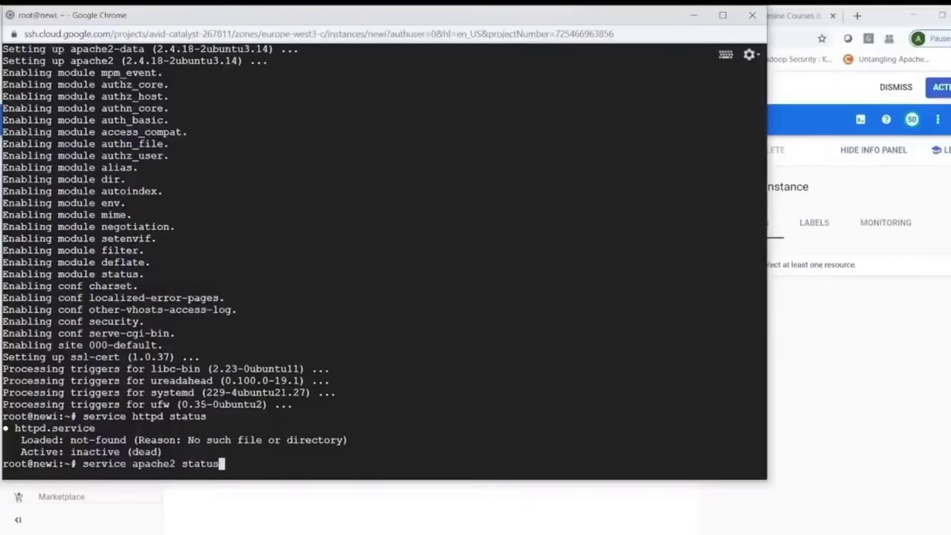
key("Return")
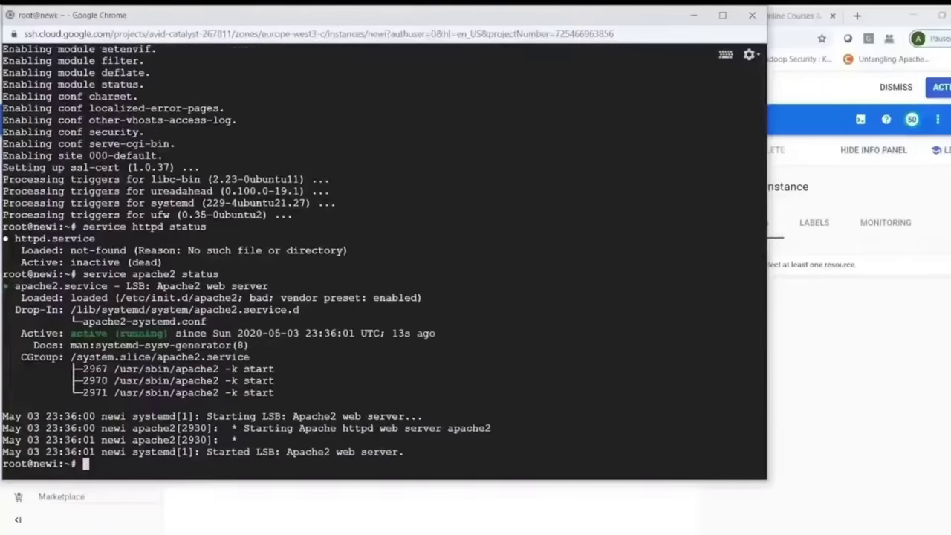